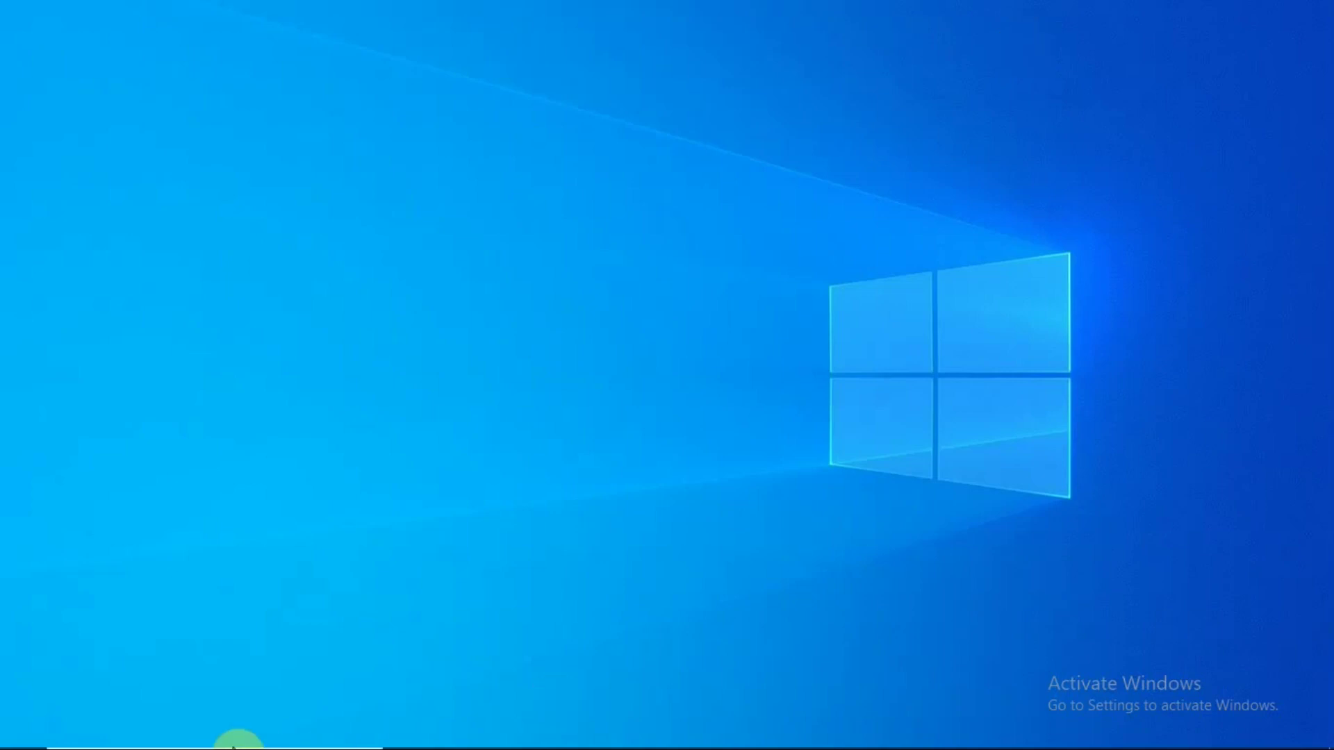
Launch Microsoft Edge from the taskbar to show Facebook's log-in and sign-up page
{"action": "mouse_move", "coordinate": [28, 743]}
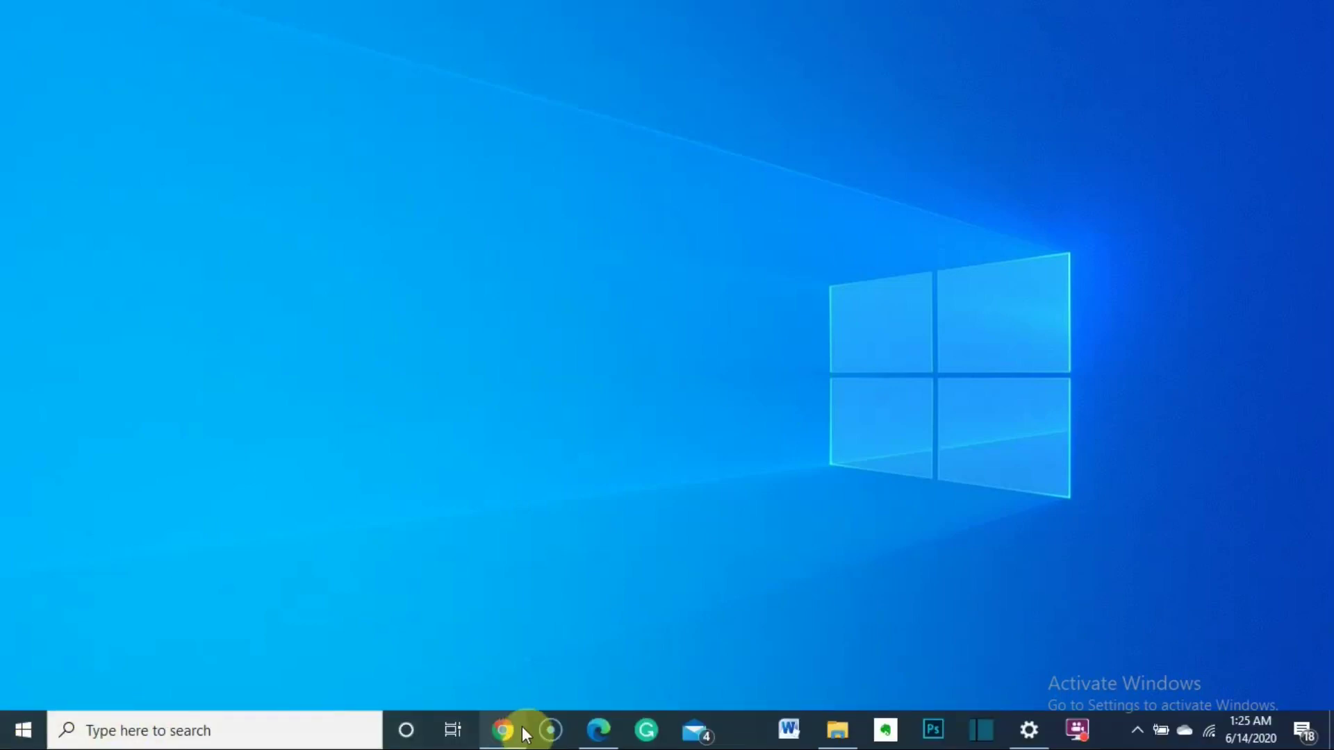
{"action": "left_click", "coordinate": [601, 731]}
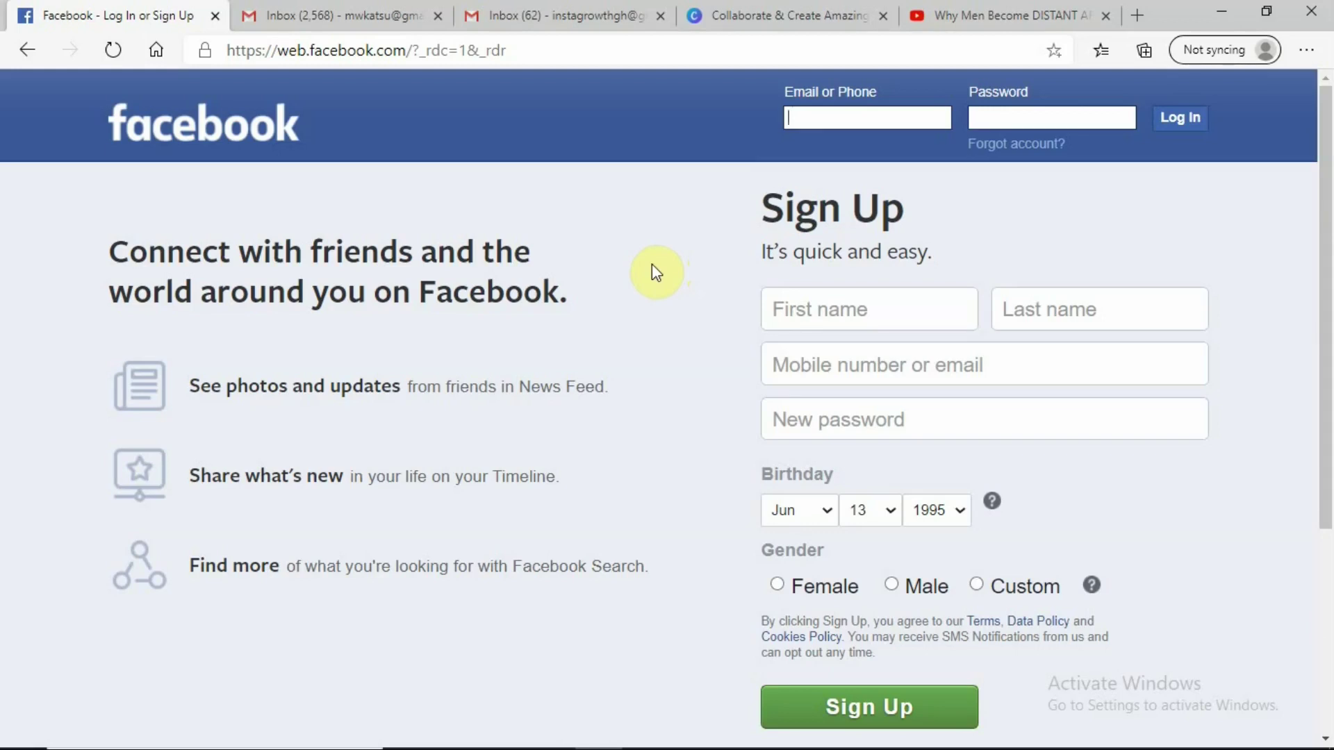
Focus the First name field on the Facebook sign-up form
{"action": "left_click", "coordinate": [868, 312]}
{"action": "left_click", "coordinate": [861, 312]}
{"action": "left_click", "coordinate": [861, 313]}
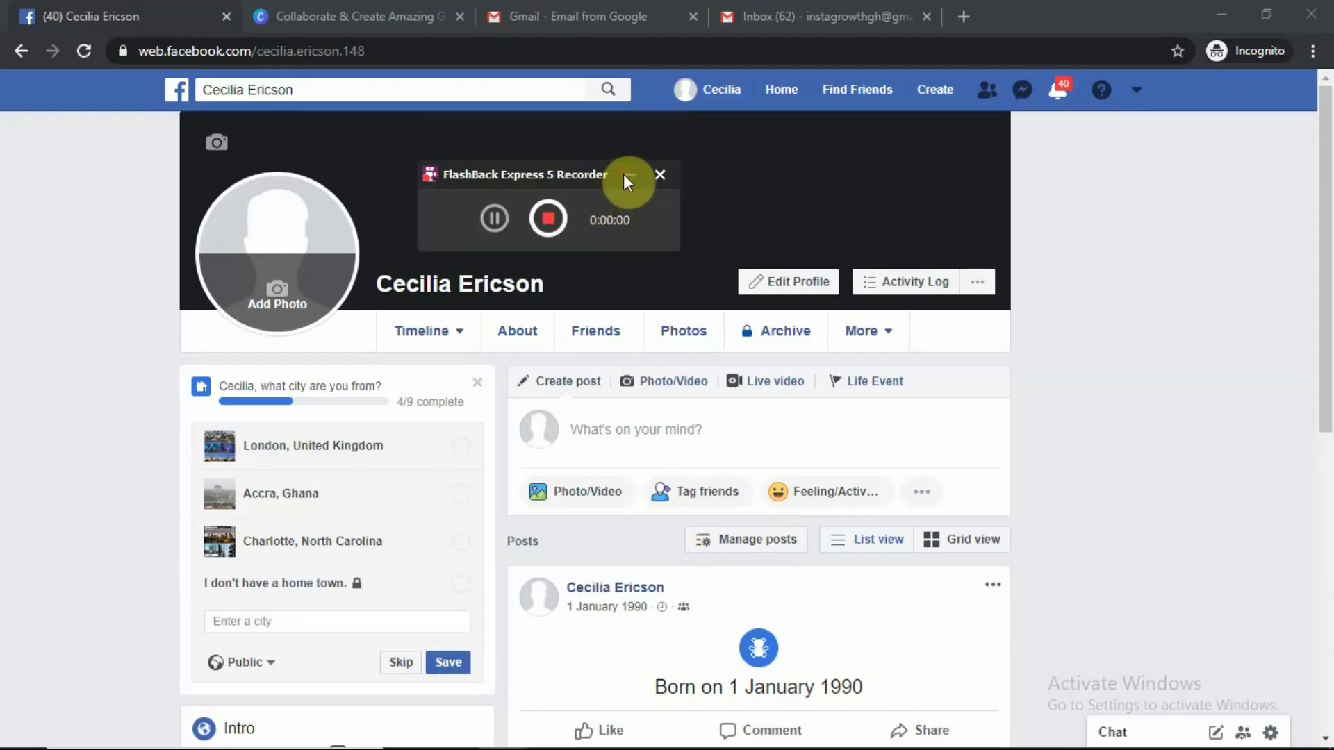
Show the Create dropdown from Facebook's top bar
{"action": "left_click", "coordinate": [625, 175]}
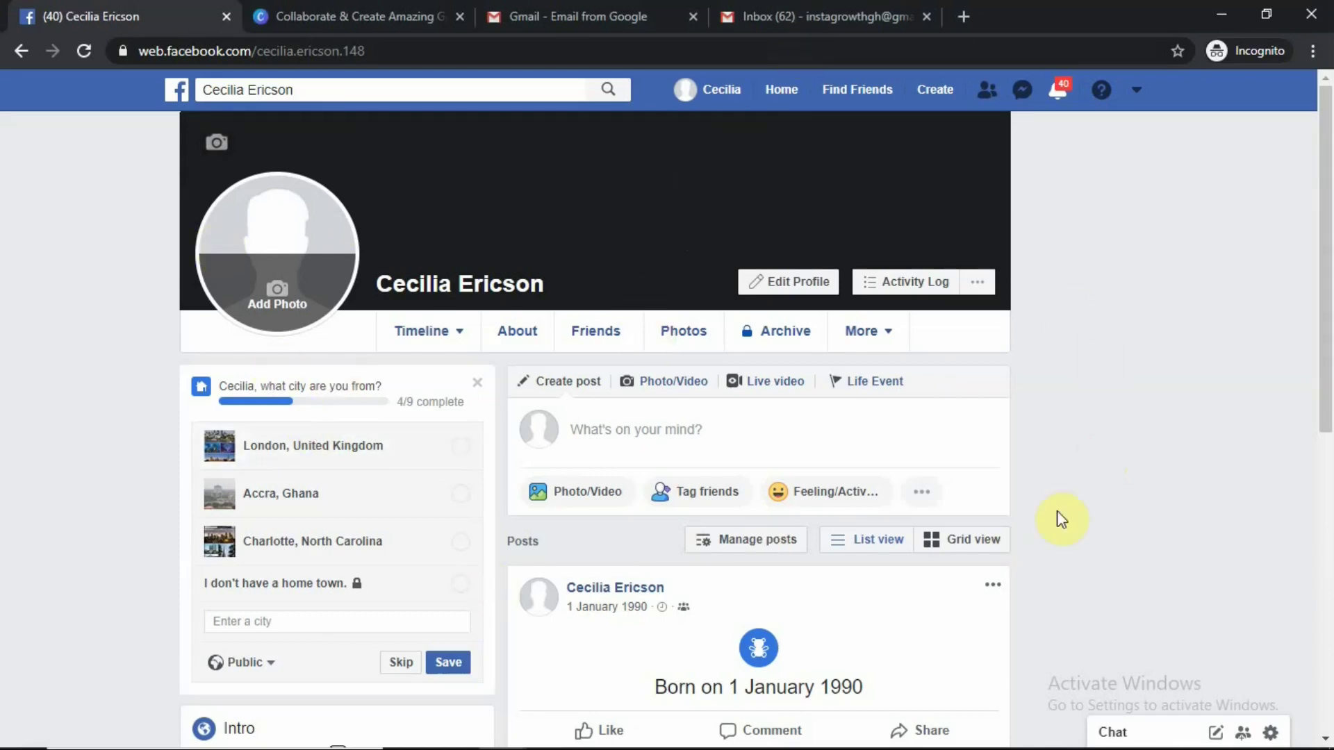
{"action": "mouse_move", "coordinate": [1013, 247]}
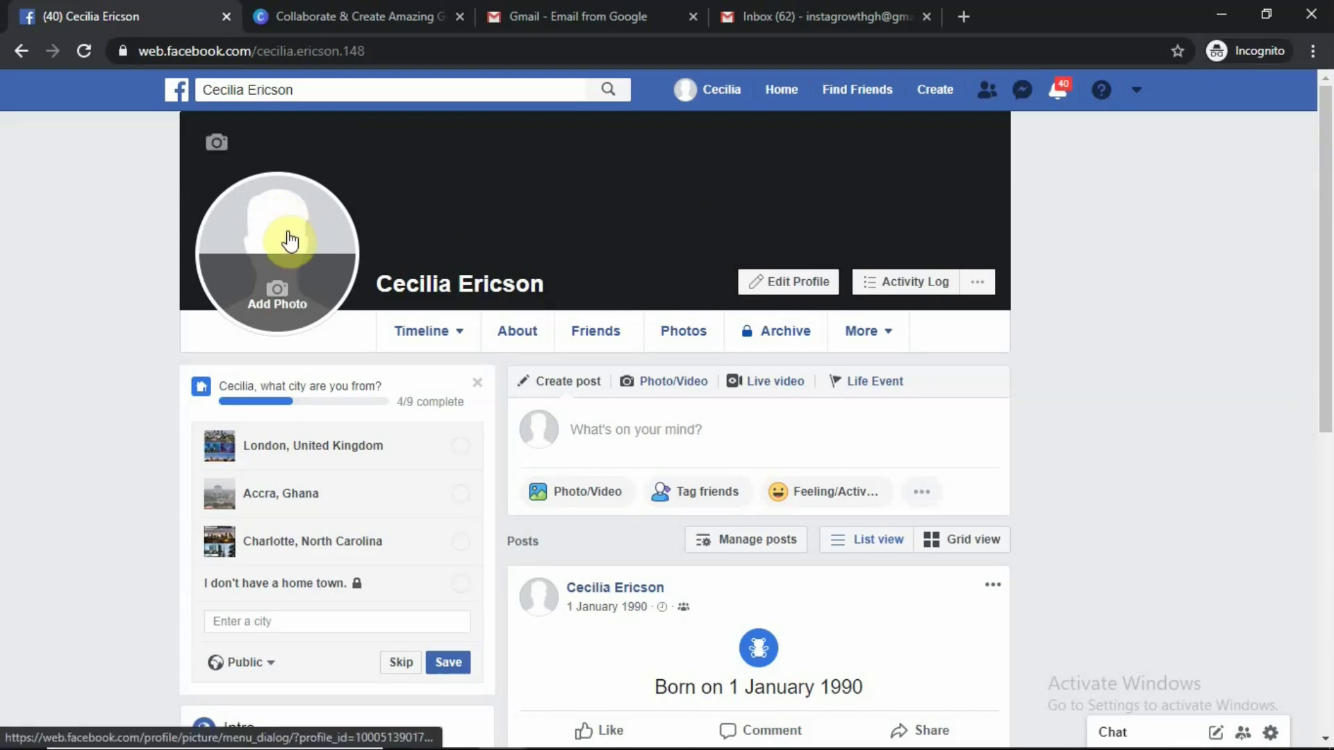
{"action": "mouse_move", "coordinate": [465, 173]}
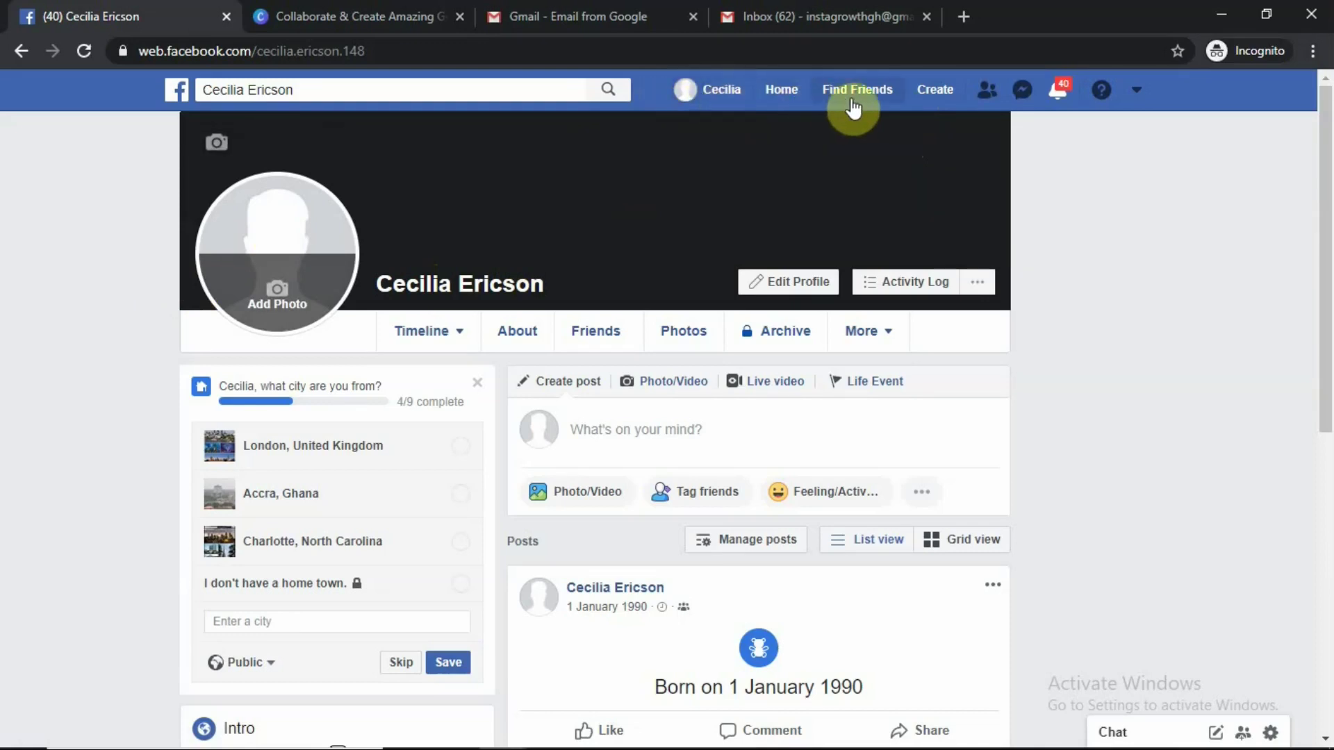
{"action": "left_click", "coordinate": [935, 97]}
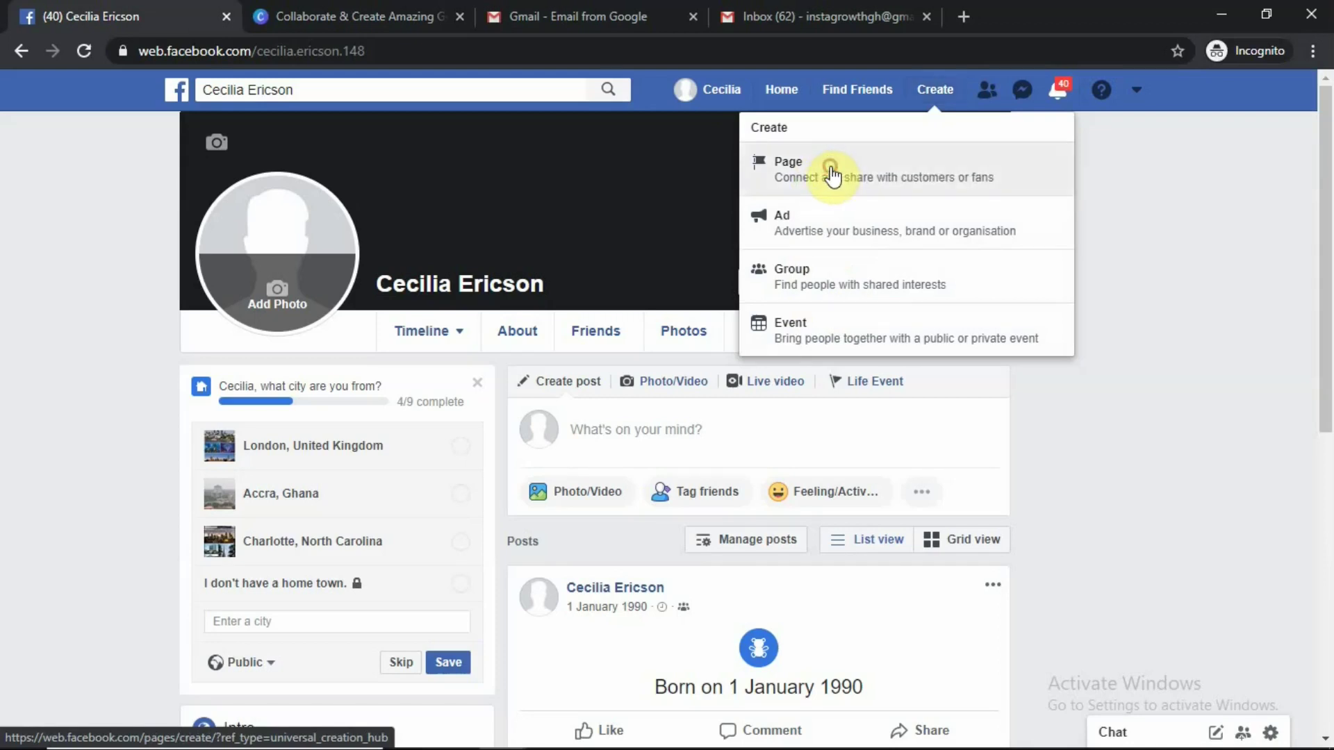
Choose Page from the Create menu to start a new Page
{"action": "left_click", "coordinate": [833, 175]}
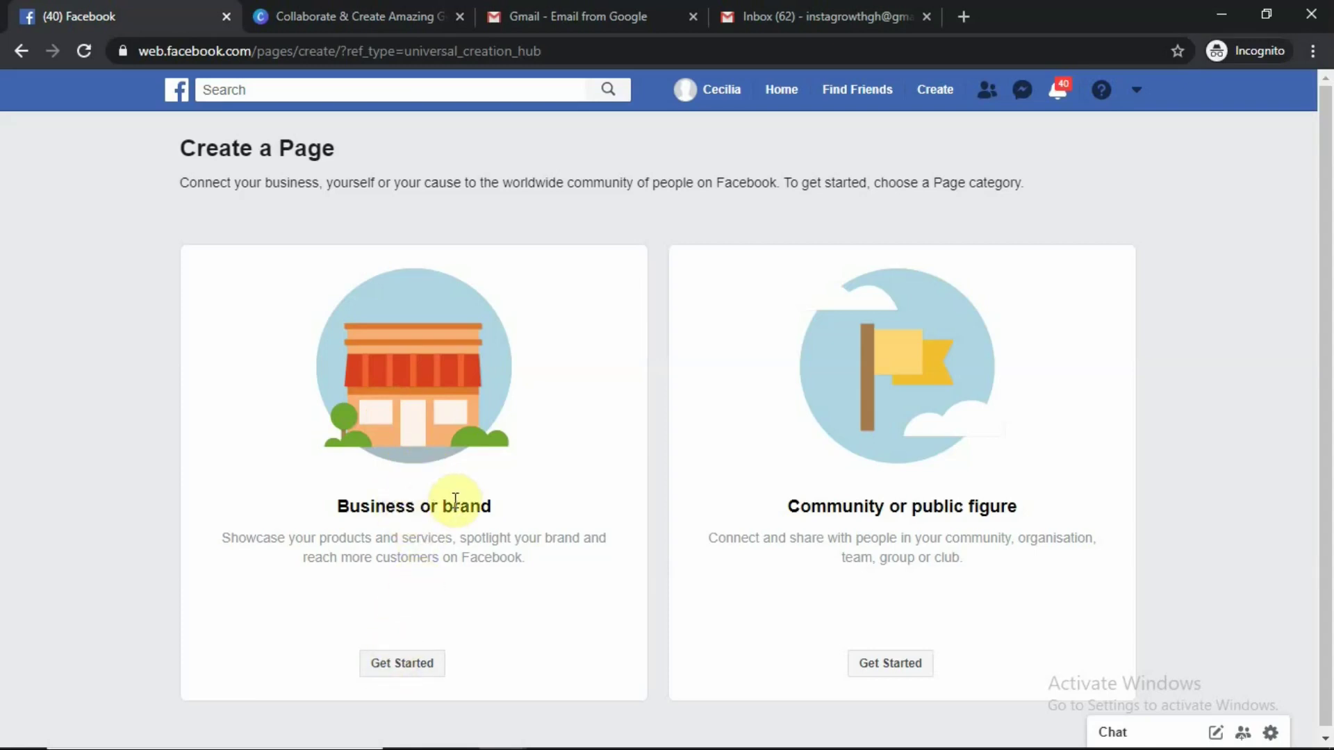
Choose the Business or brand type and name the Page 'KK Ceramics'
{"action": "left_click", "coordinate": [397, 664]}
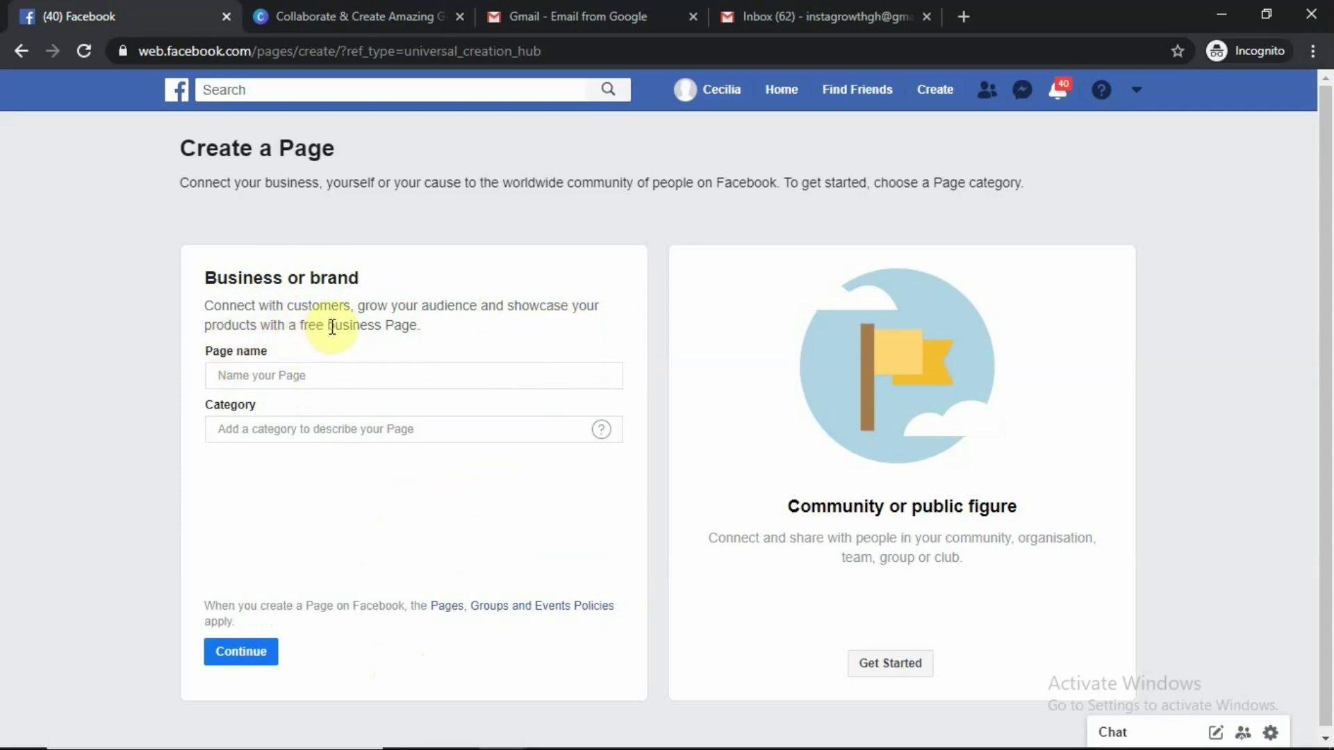
{"action": "left_click", "coordinate": [262, 376]}
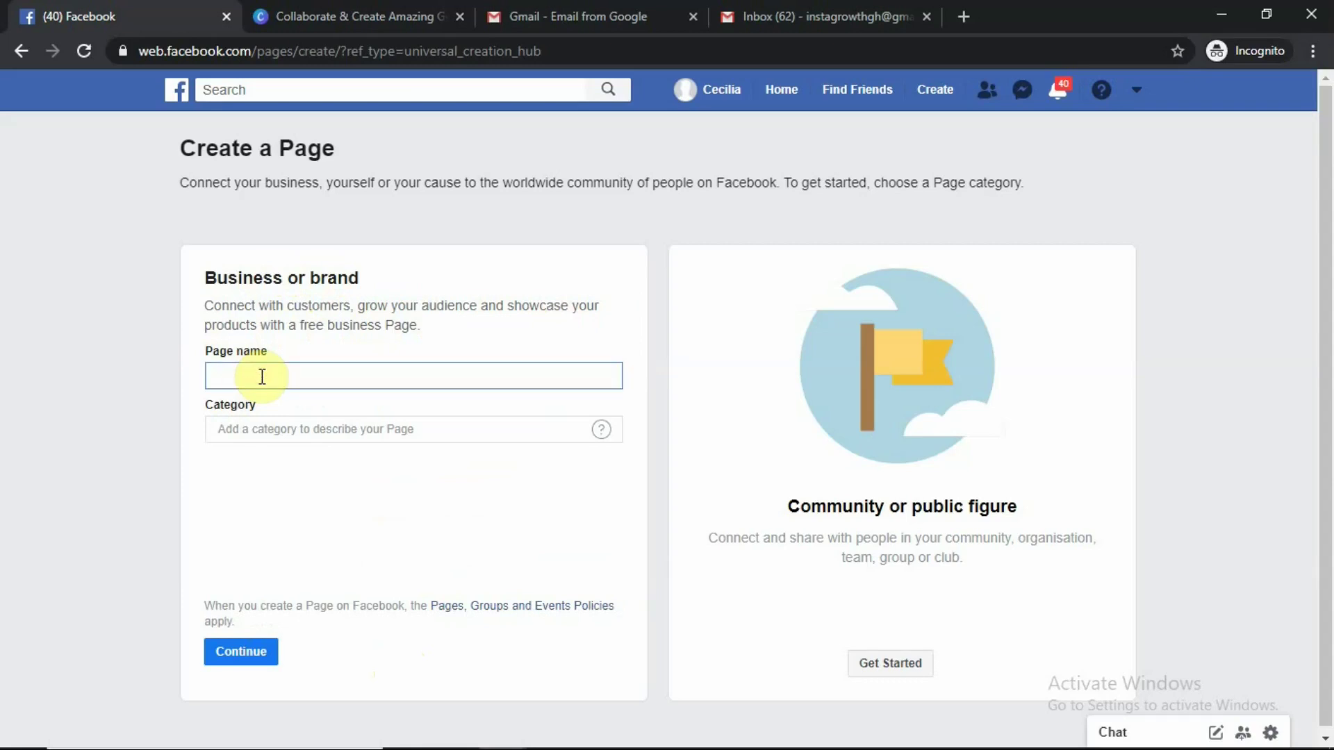
{"action": "type", "text": "KK Ceramics"}
Enter 'ceramics' as the category, delete it, then type 'r' to browse suggestions
{"action": "left_click", "coordinate": [308, 428]}
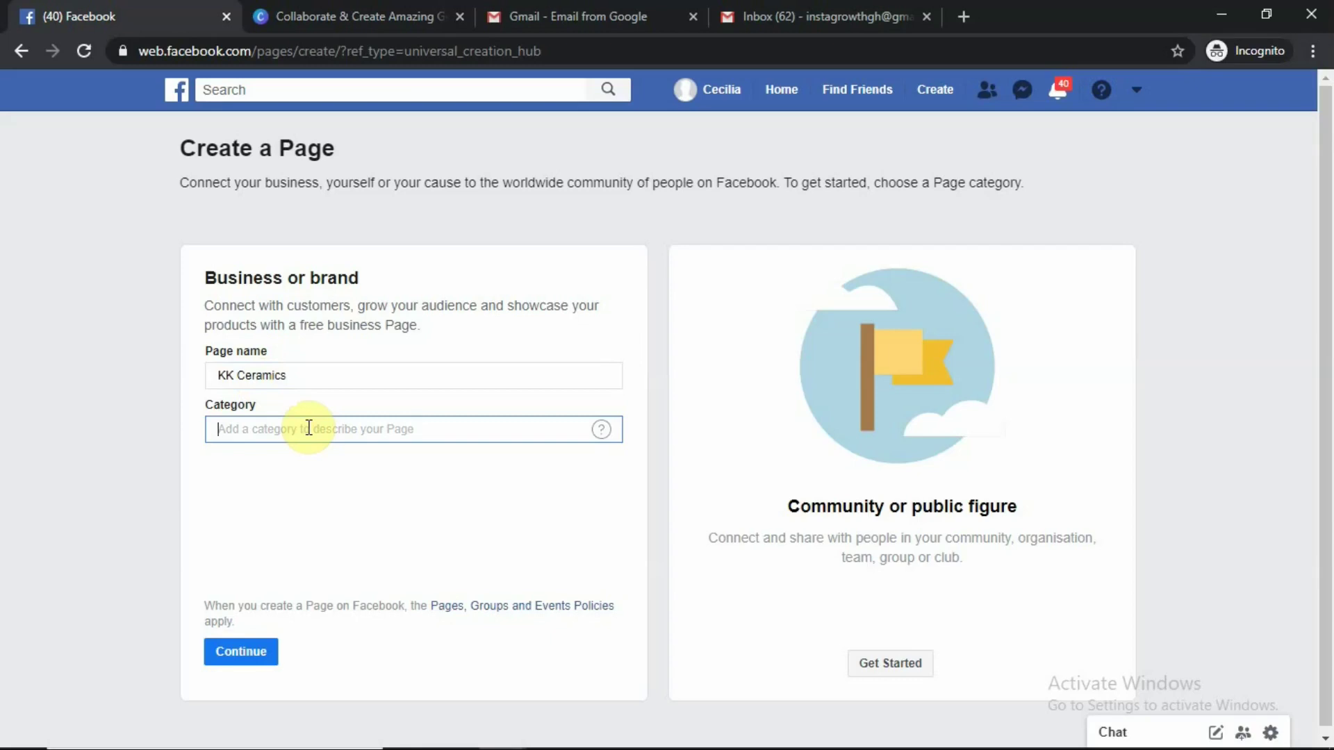
{"action": "type", "text": "c"}
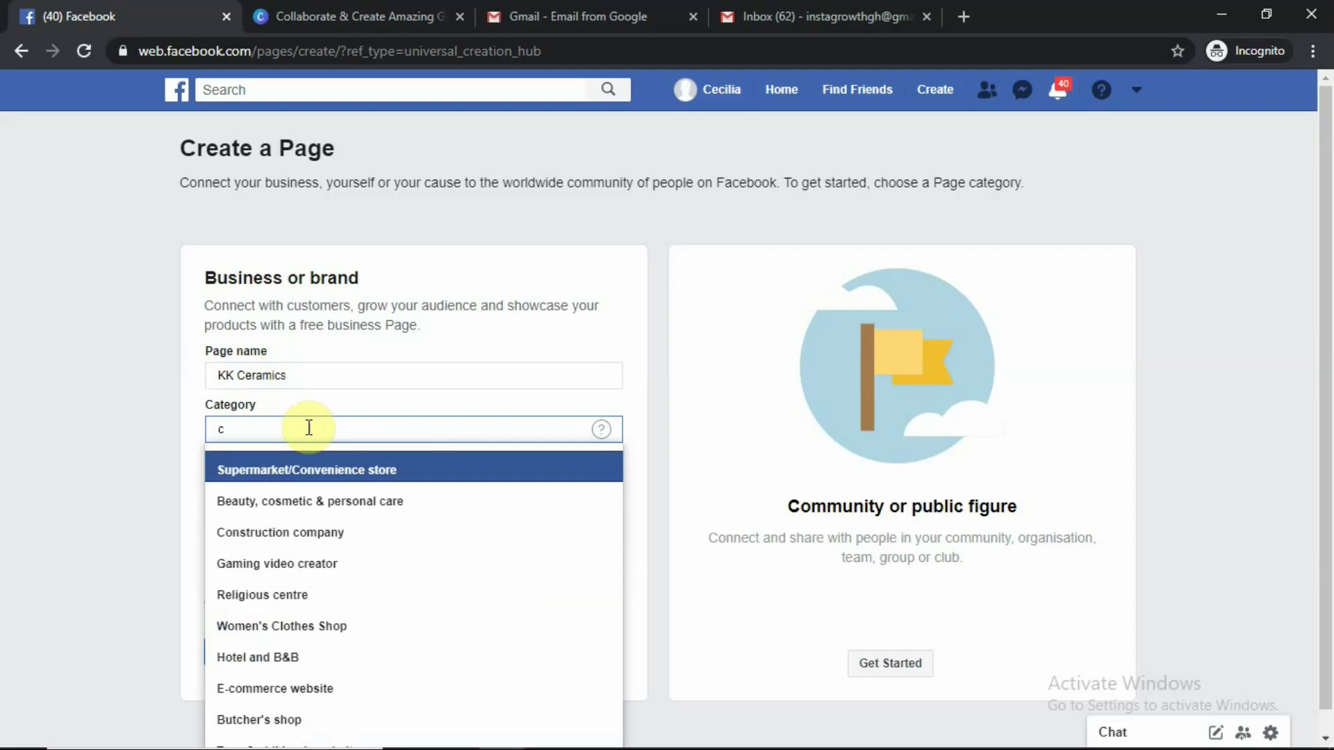
{"action": "key", "text": "BackSpace"}
{"action": "type", "text": "ce"}
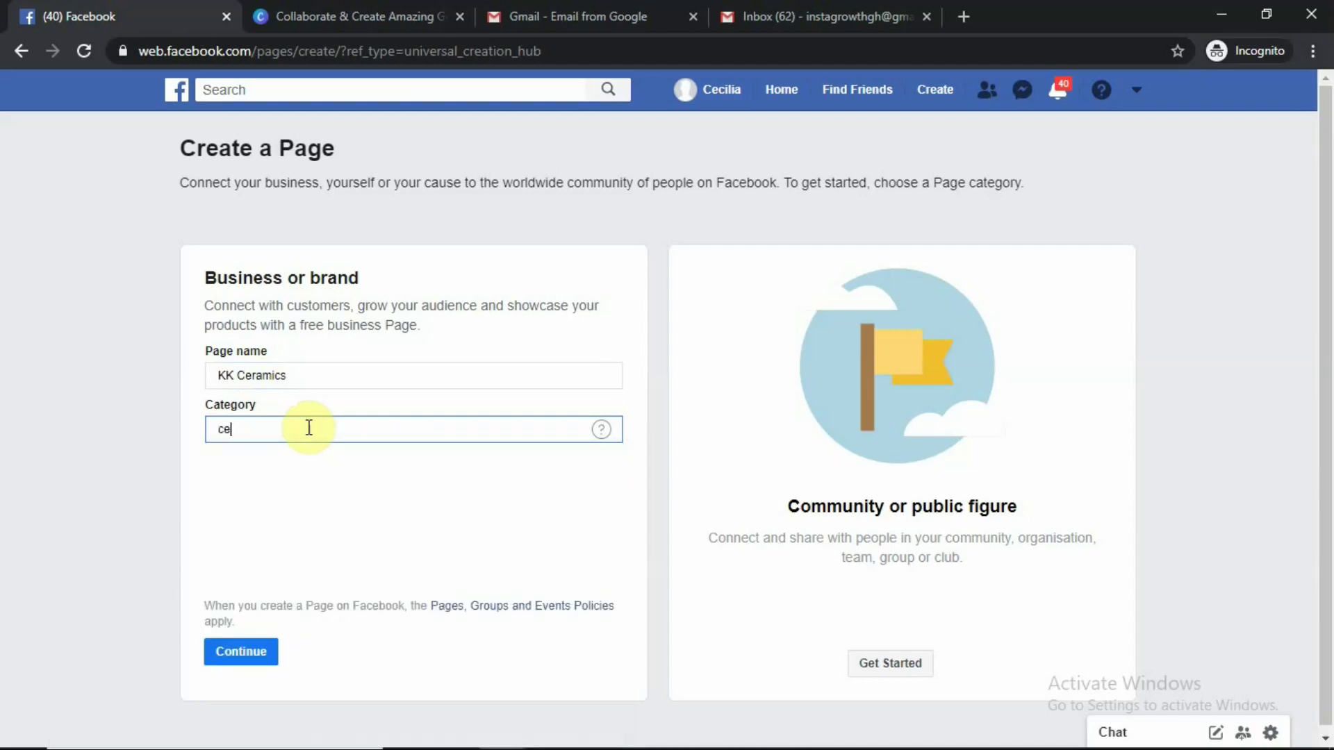
{"action": "type", "text": "ramic"}
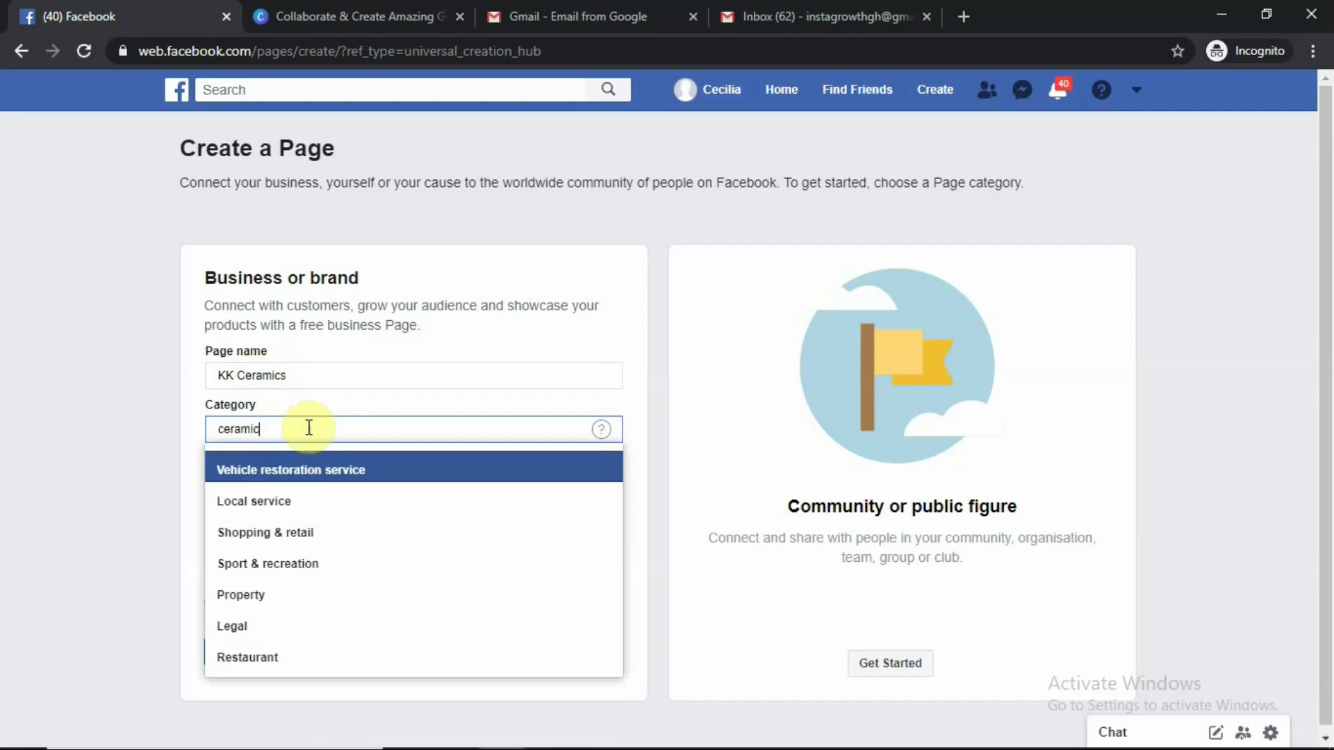
{"action": "type", "text": "s"}
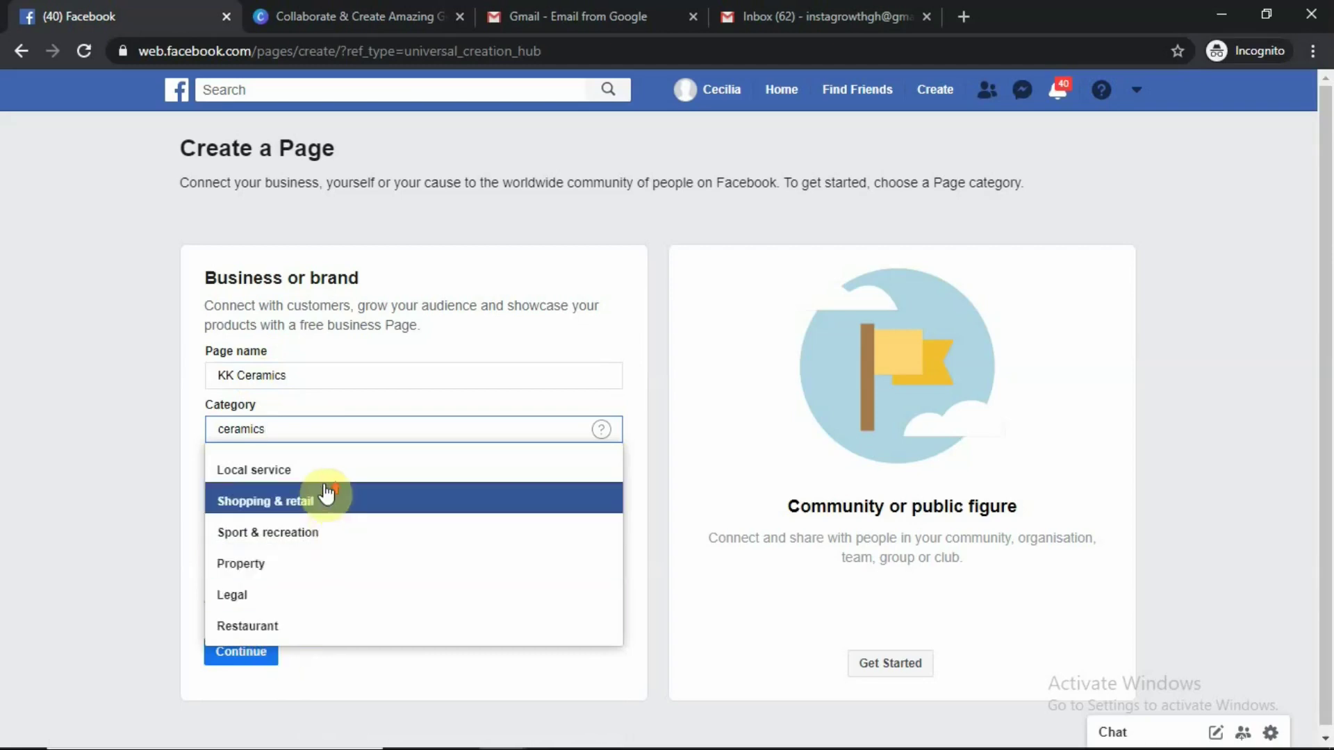
{"action": "double_click", "coordinate": [308, 428]}
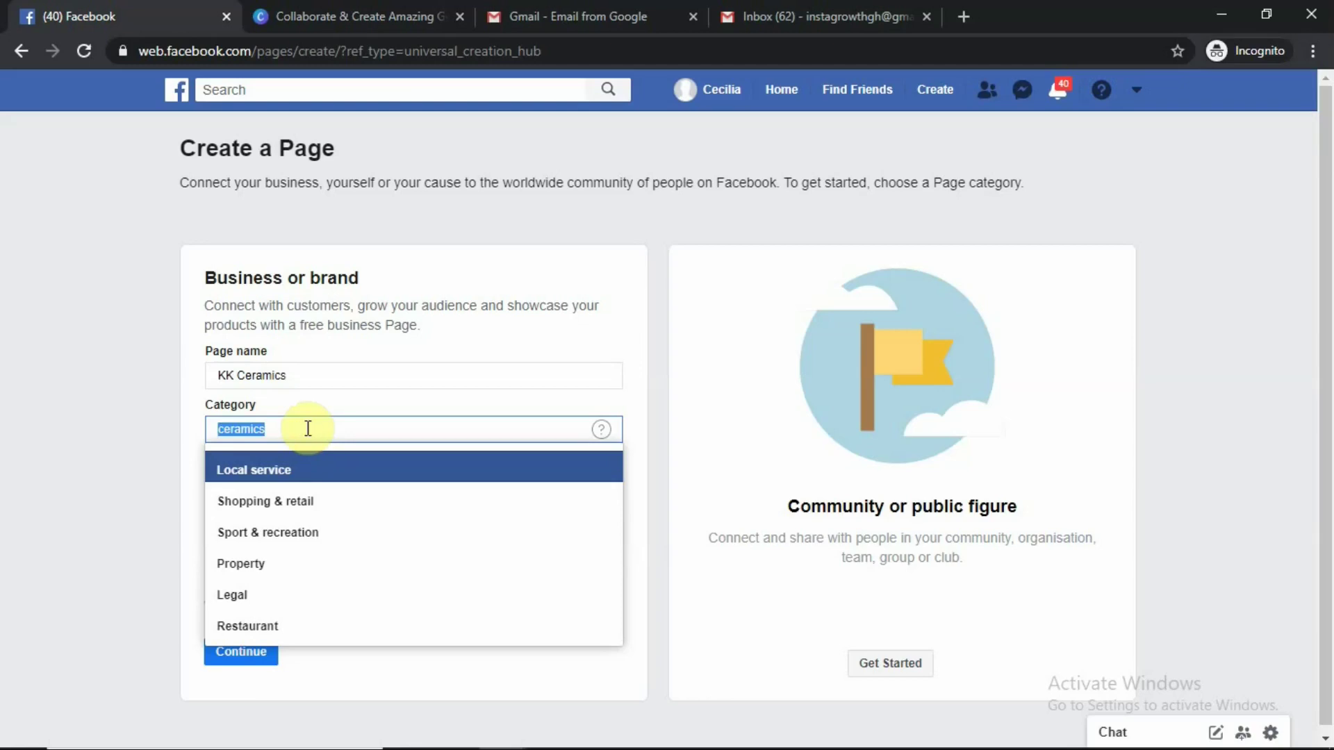
{"action": "key", "text": "BackSpace"}
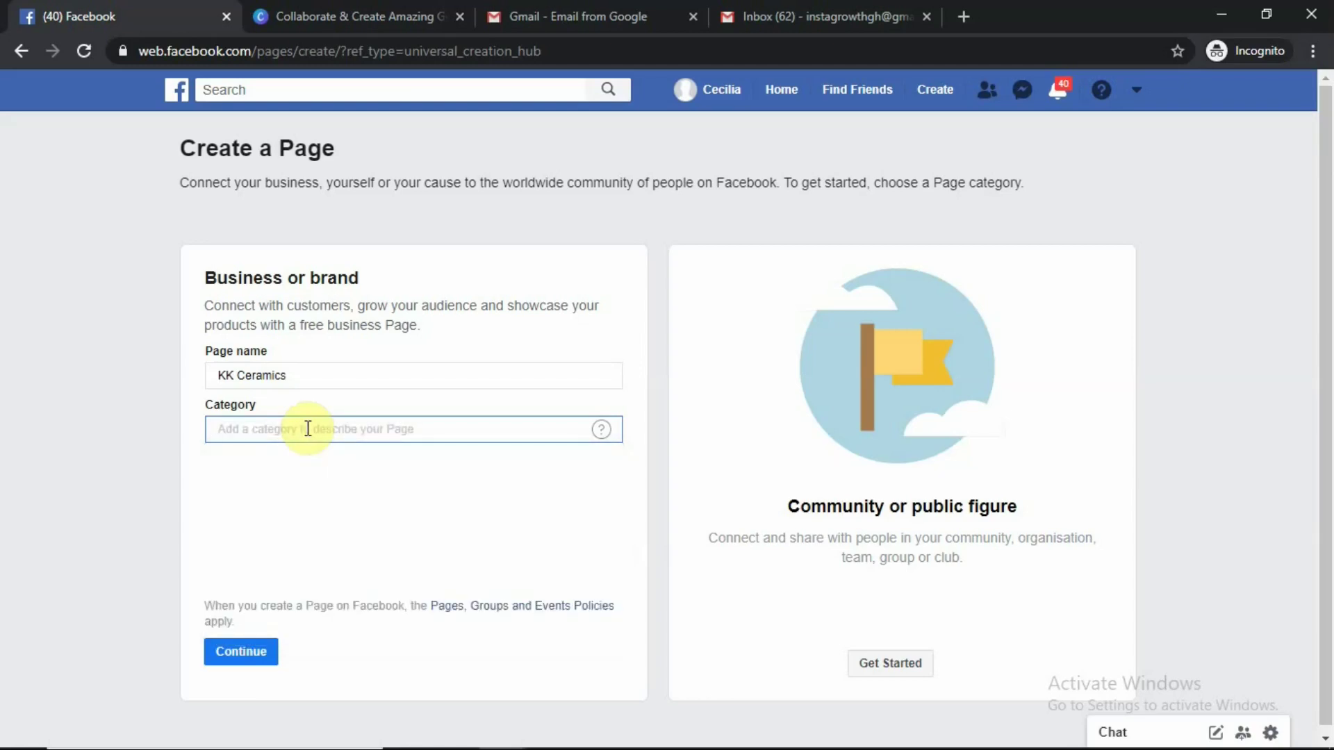
{"action": "type", "text": "r"}
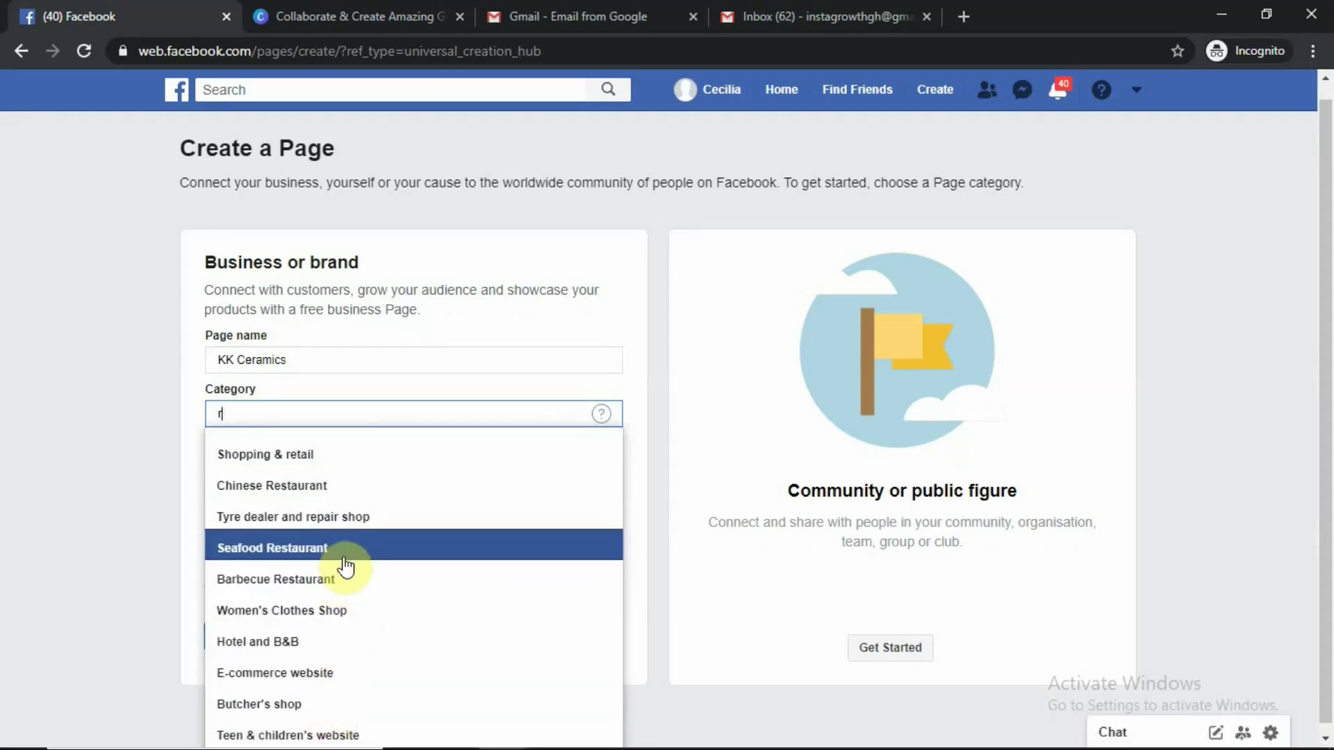
Pick 'Visual arts' as the category and continue to create the Page
{"action": "left_click", "coordinate": [317, 678]}
{"action": "type", "text": "a"}
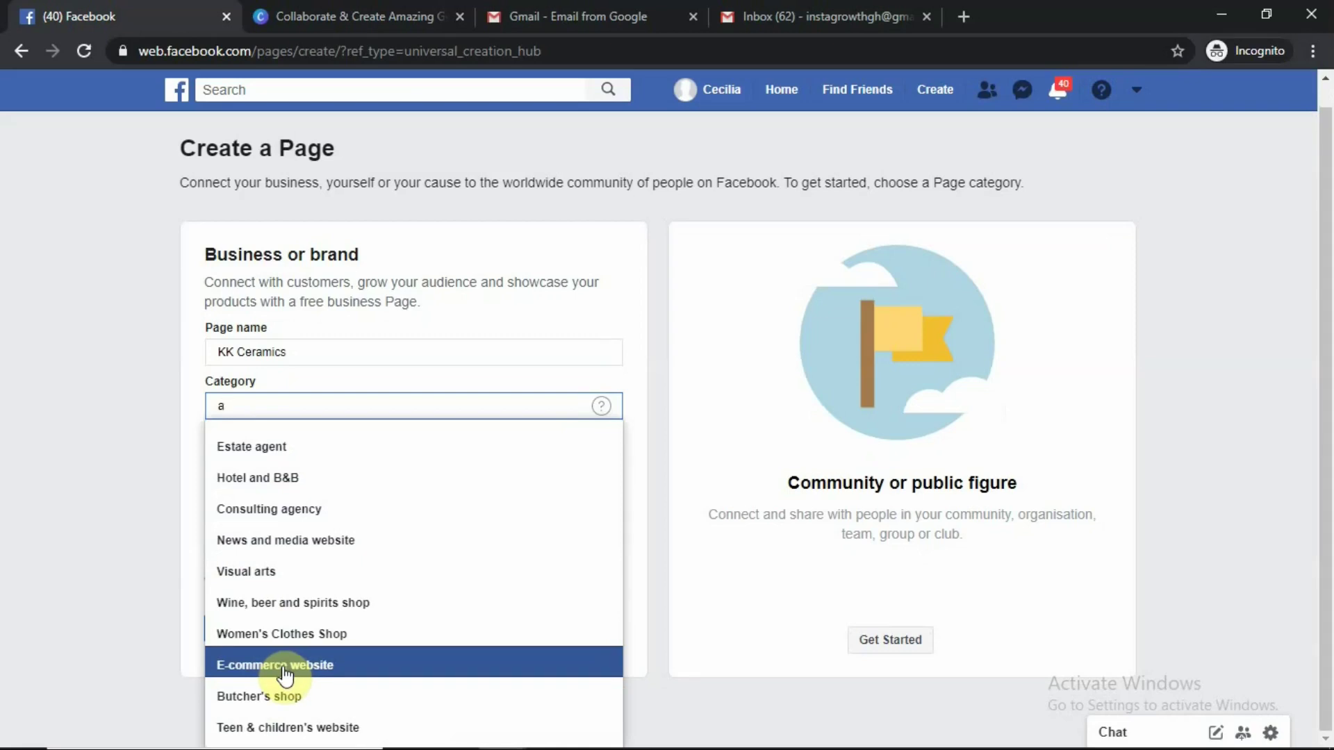
{"action": "left_click", "coordinate": [263, 572]}
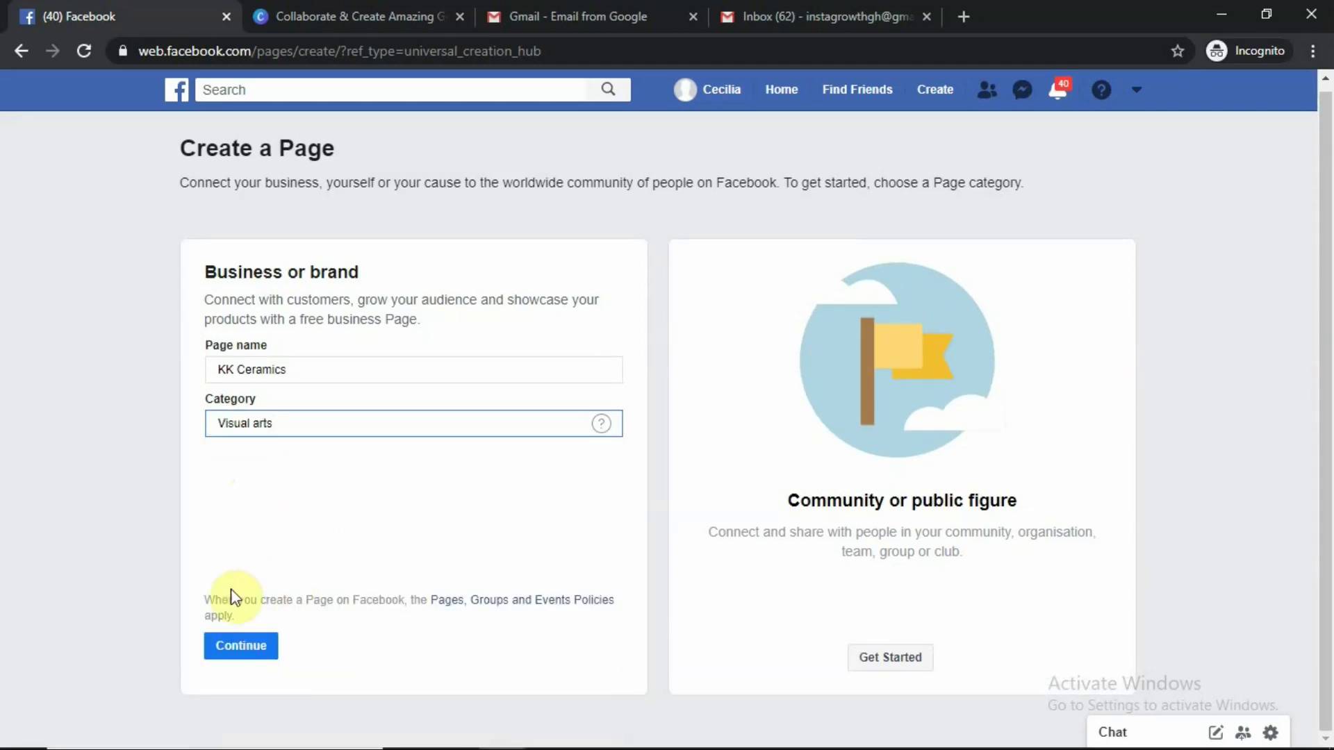
{"action": "left_click", "coordinate": [241, 653]}
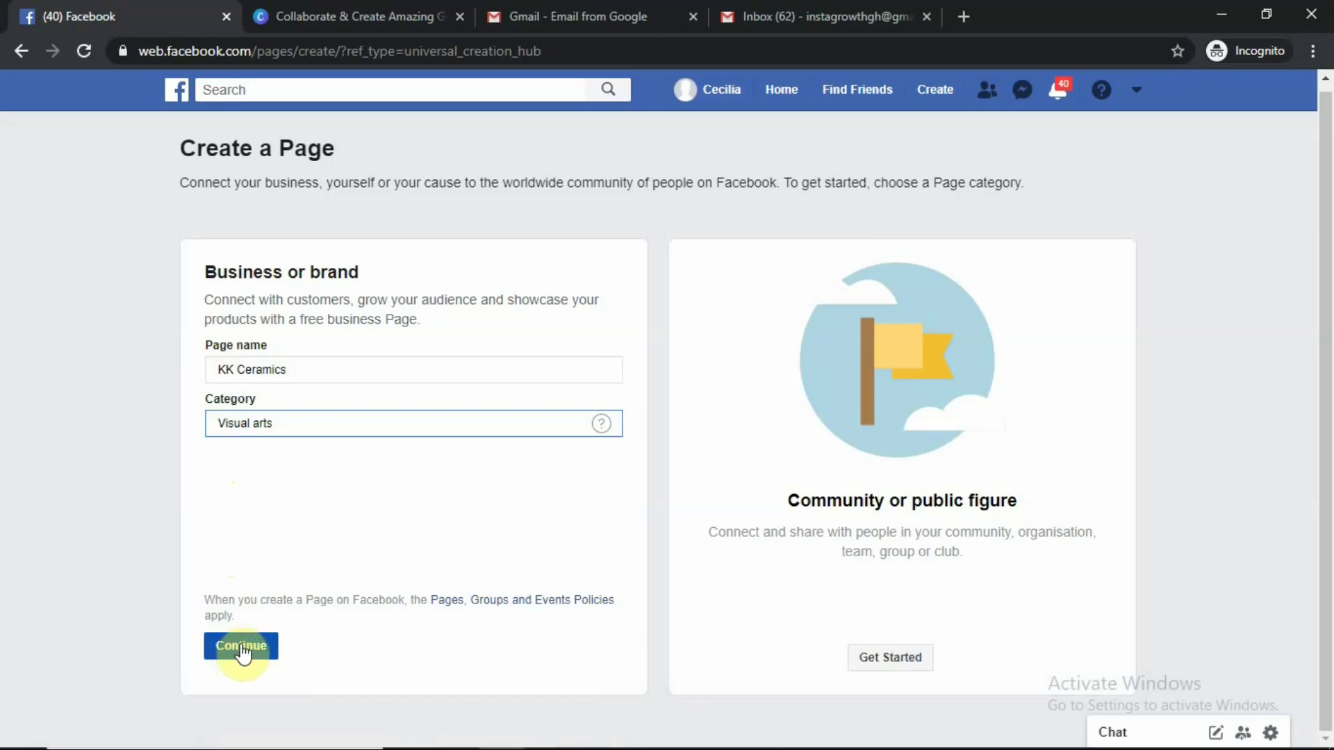
{"action": "left_click", "coordinate": [242, 653]}
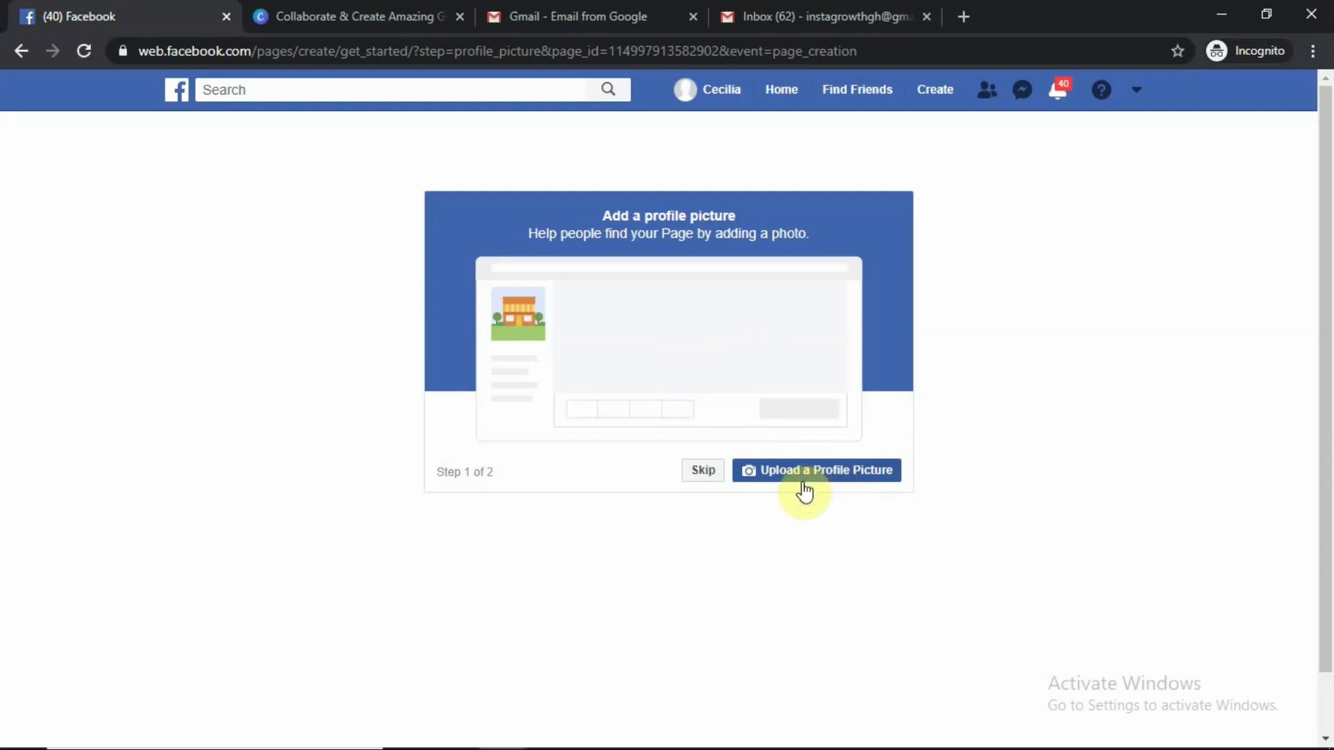
Skip the 'Add a profile picture' step without uploading an image
{"action": "left_click", "coordinate": [699, 478]}
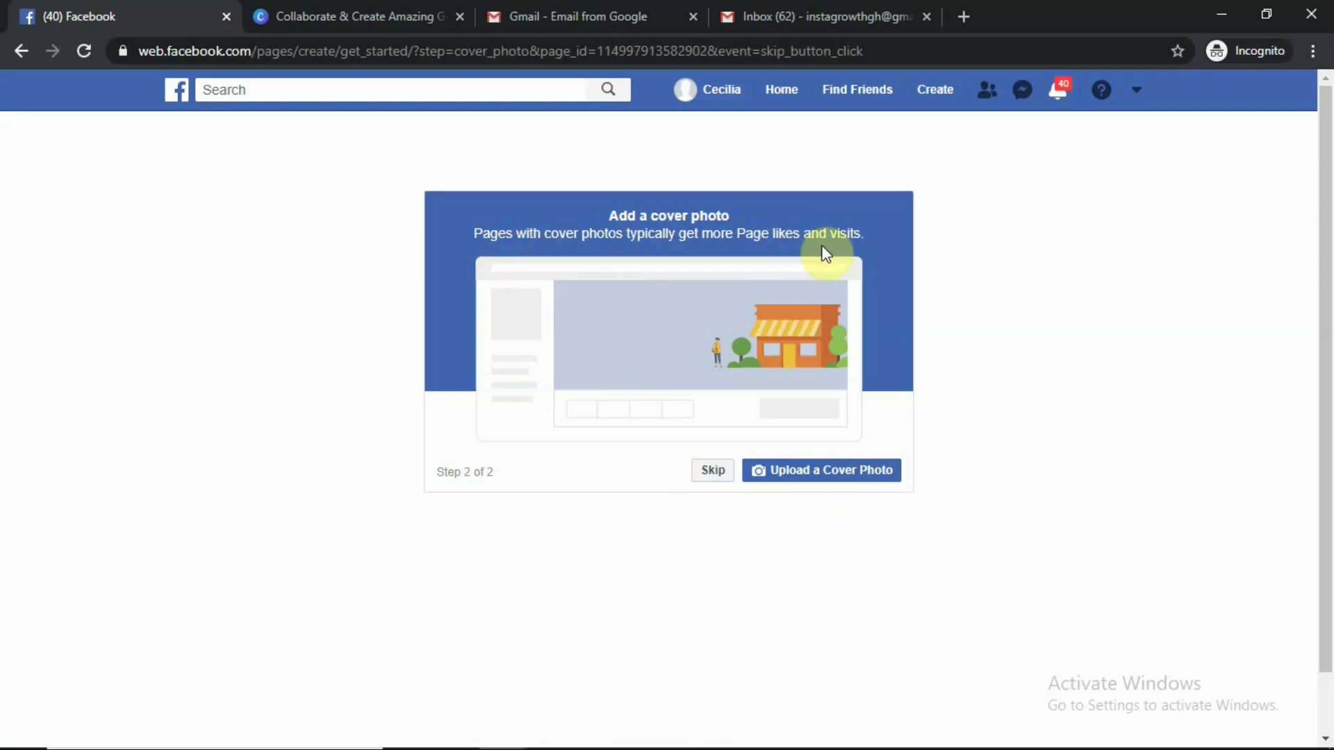
Skip the 'Add a cover photo' step to land on the KK Ceramics Page
{"action": "left_click", "coordinate": [714, 472]}
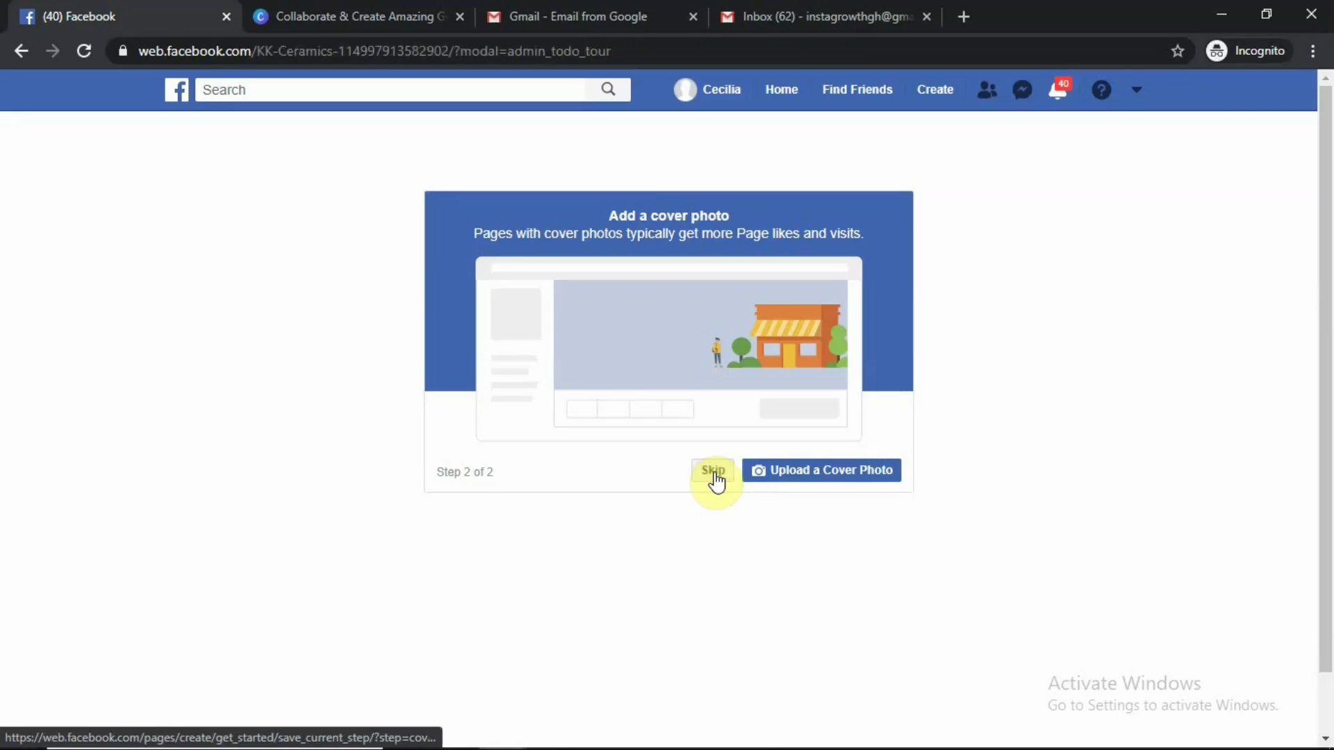
{"action": "left_click", "coordinate": [713, 472]}
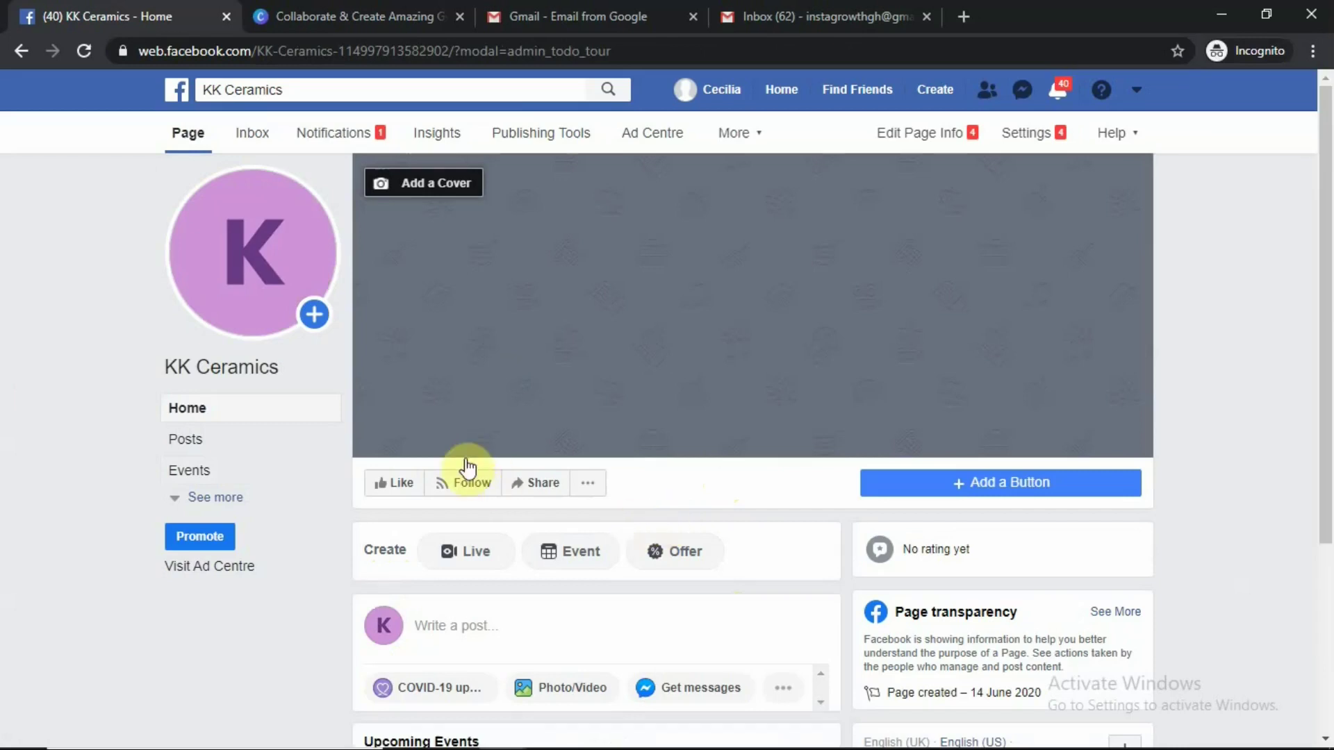
{"action": "mouse_move", "coordinate": [187, 245]}
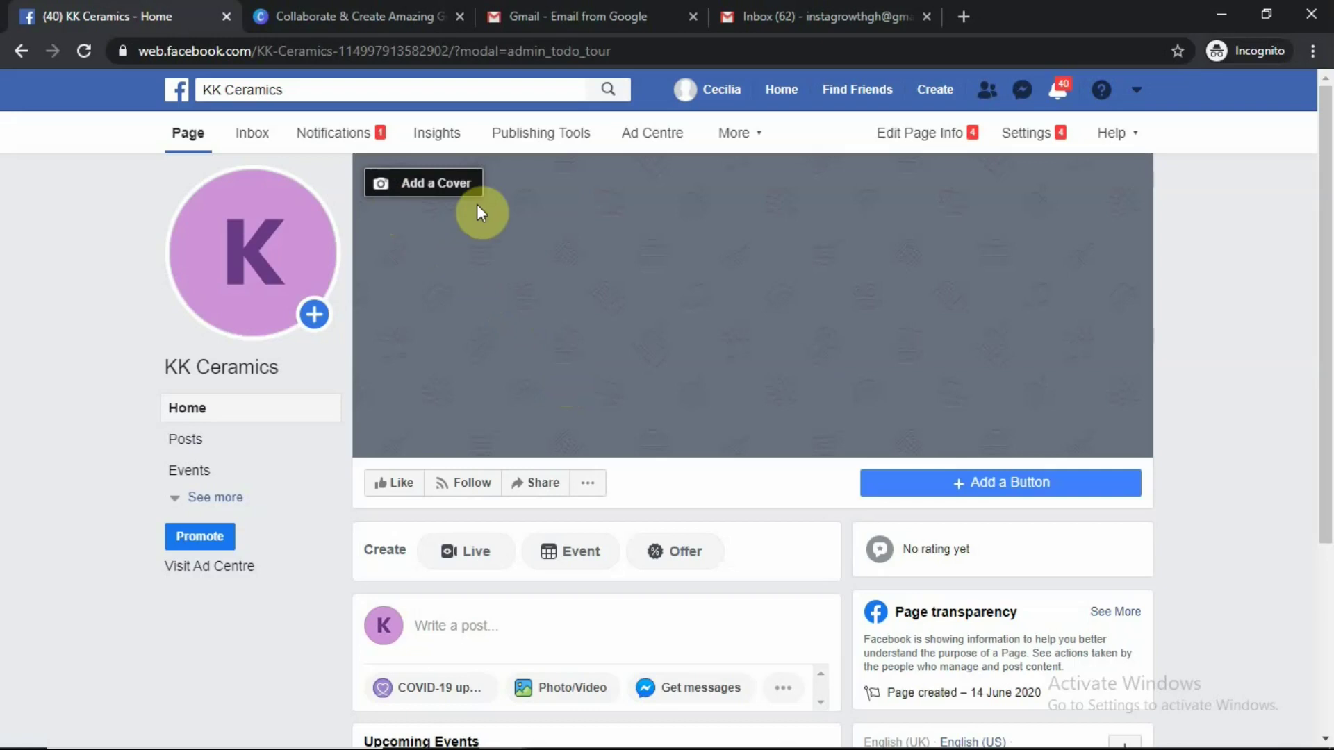
{"action": "mouse_move", "coordinate": [277, 248]}
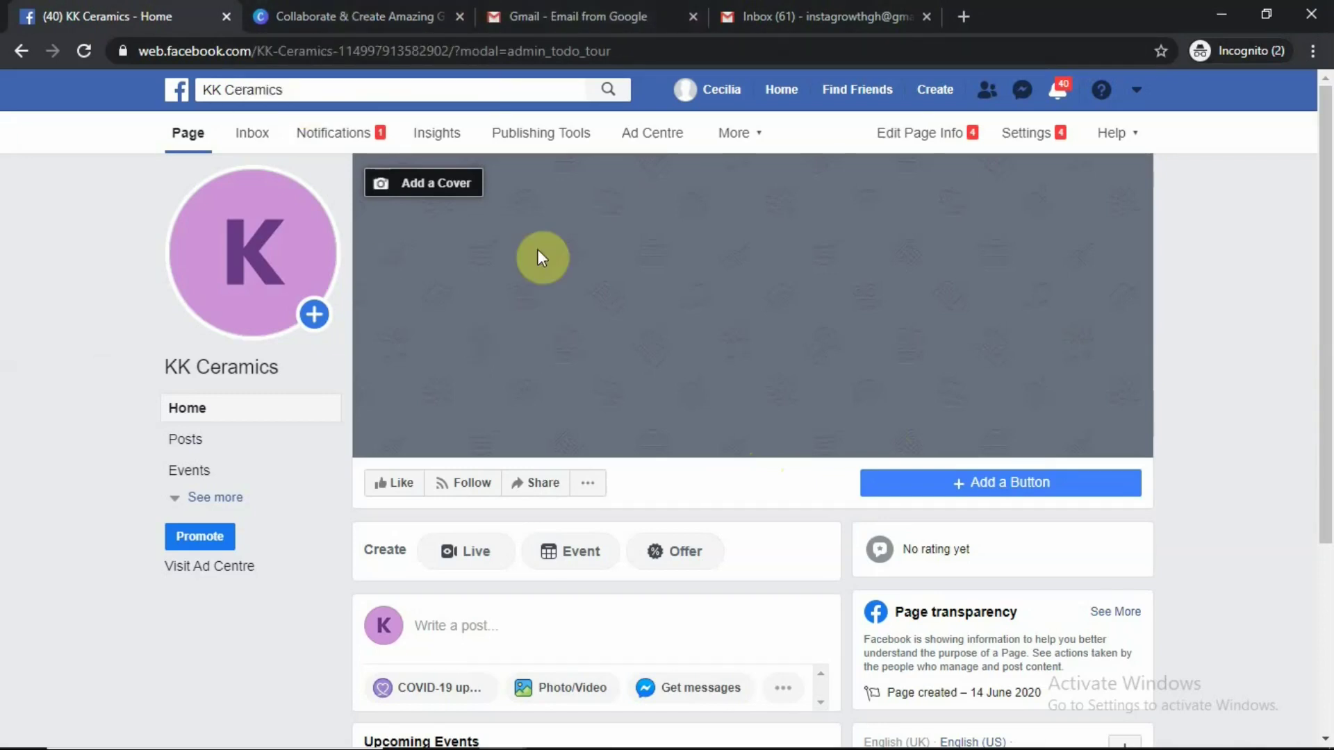
Scroll the KK Ceramics Page, then go to its Settings tab
{"action": "scroll", "coordinate": [629, 278], "scroll_direction": "down", "scroll_amount": 4}
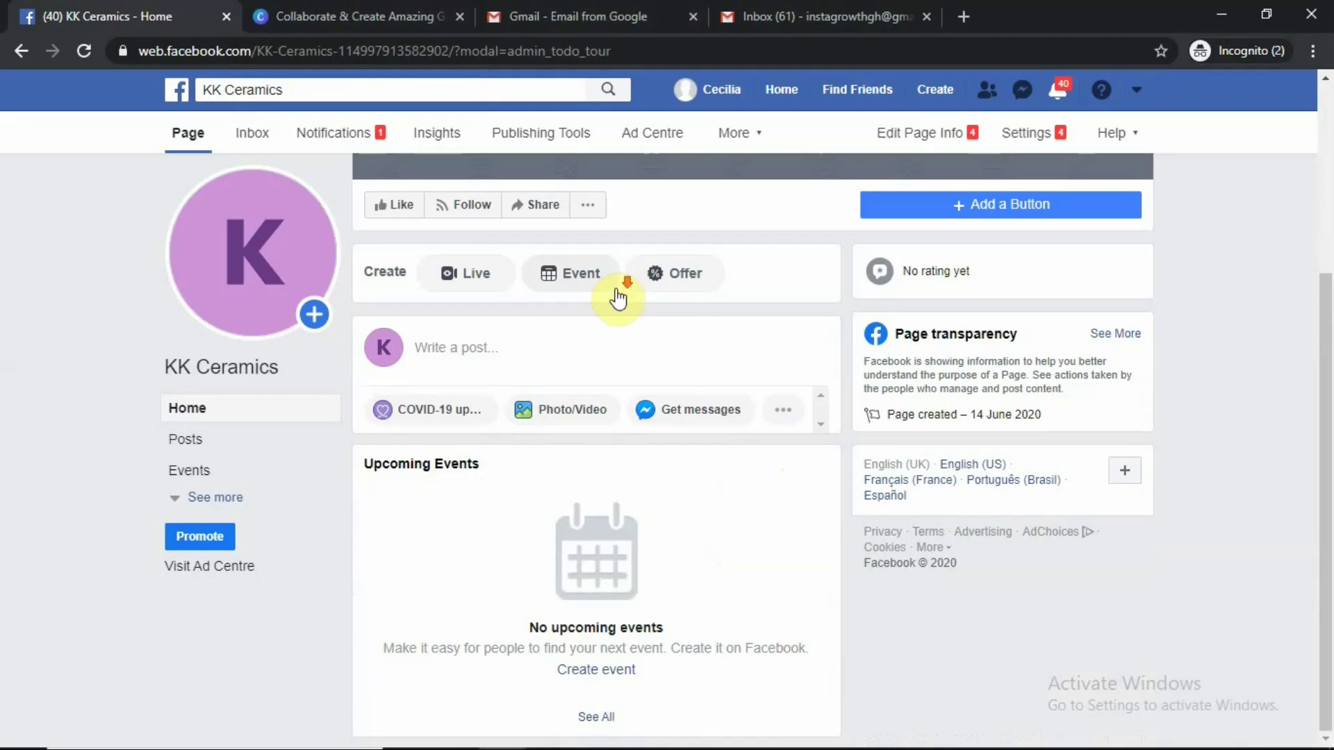
{"action": "scroll", "coordinate": [621, 285], "scroll_direction": "up", "scroll_amount": 4}
{"action": "scroll", "coordinate": [620, 285], "scroll_direction": "down", "scroll_amount": 4}
{"action": "scroll", "coordinate": [556, 194], "scroll_direction": "up", "scroll_amount": 4}
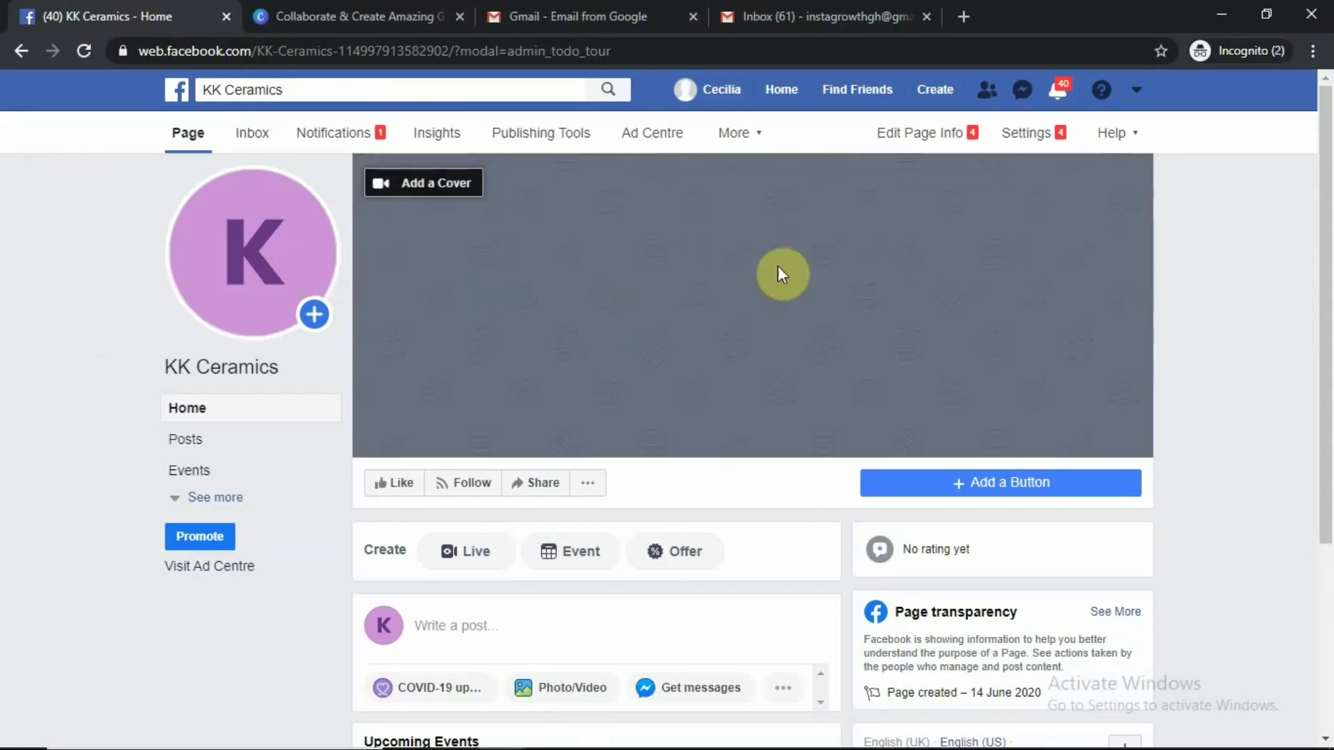
{"action": "scroll", "coordinate": [1032, 331], "scroll_direction": "down", "scroll_amount": 3}
{"action": "scroll", "coordinate": [764, 356], "scroll_direction": "down", "scroll_amount": 1}
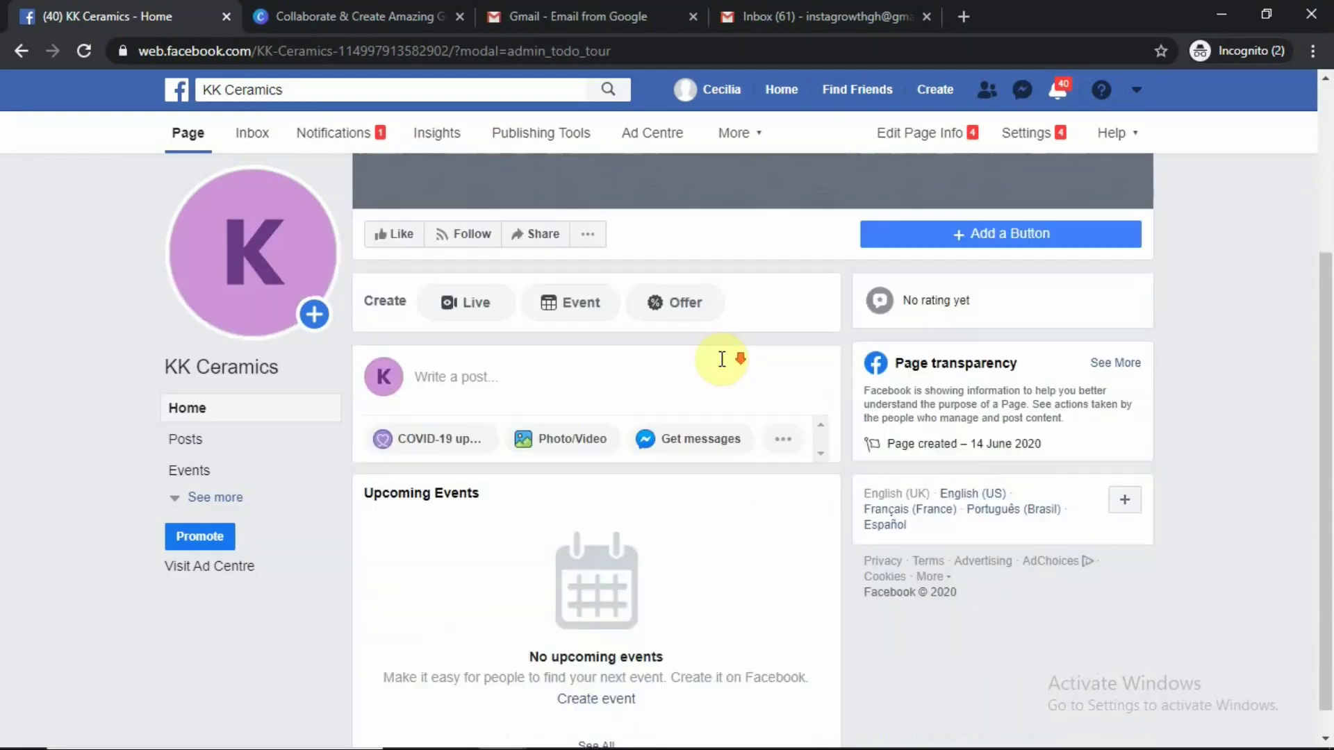
{"action": "scroll", "coordinate": [714, 327], "scroll_direction": "up", "scroll_amount": 4}
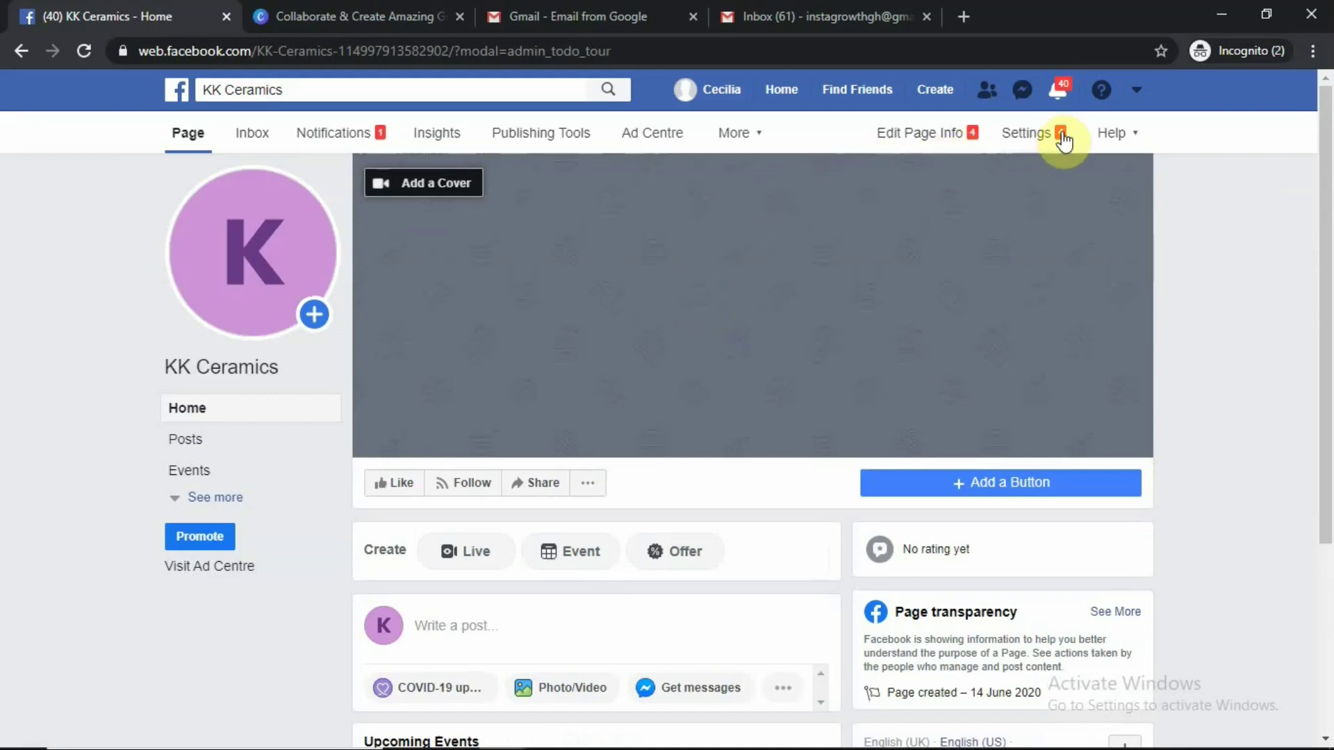
{"action": "left_click", "coordinate": [1034, 134]}
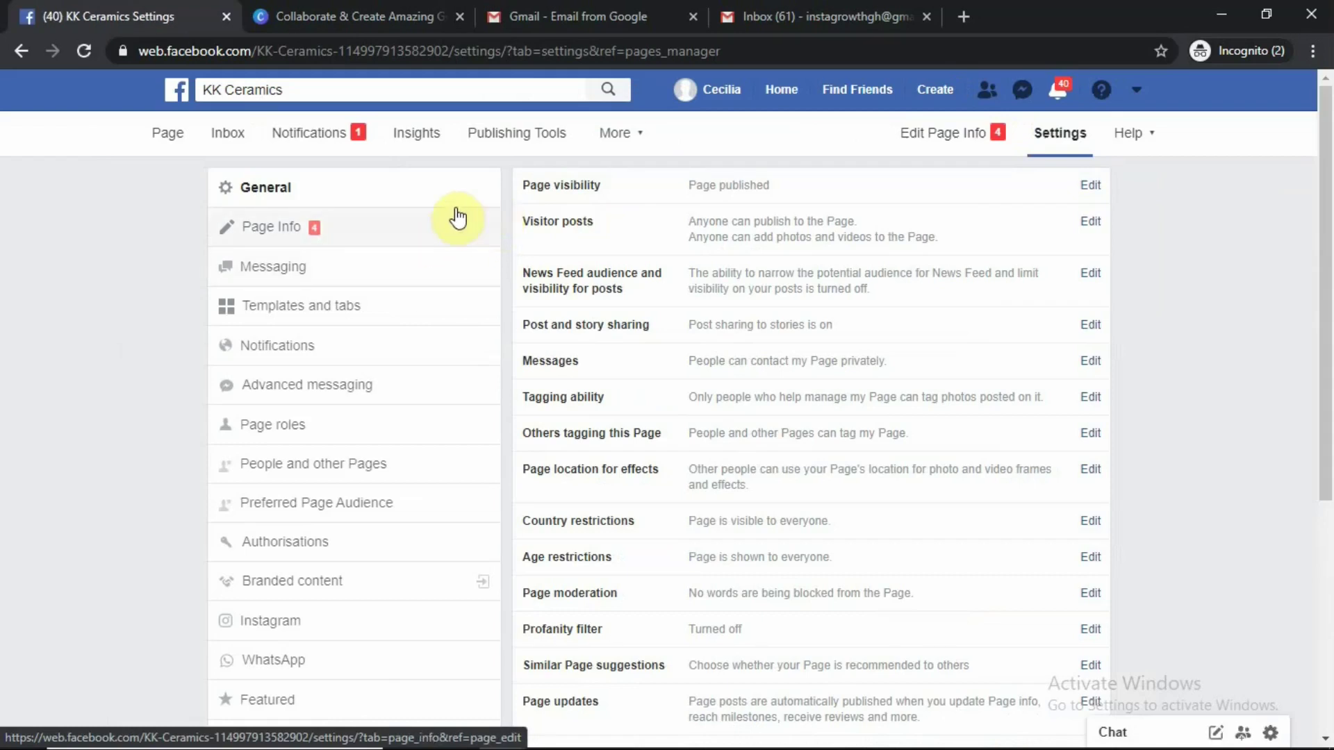
In General settings, tick Unpublish Page under Page visibility and save the change
{"action": "left_click", "coordinate": [269, 195]}
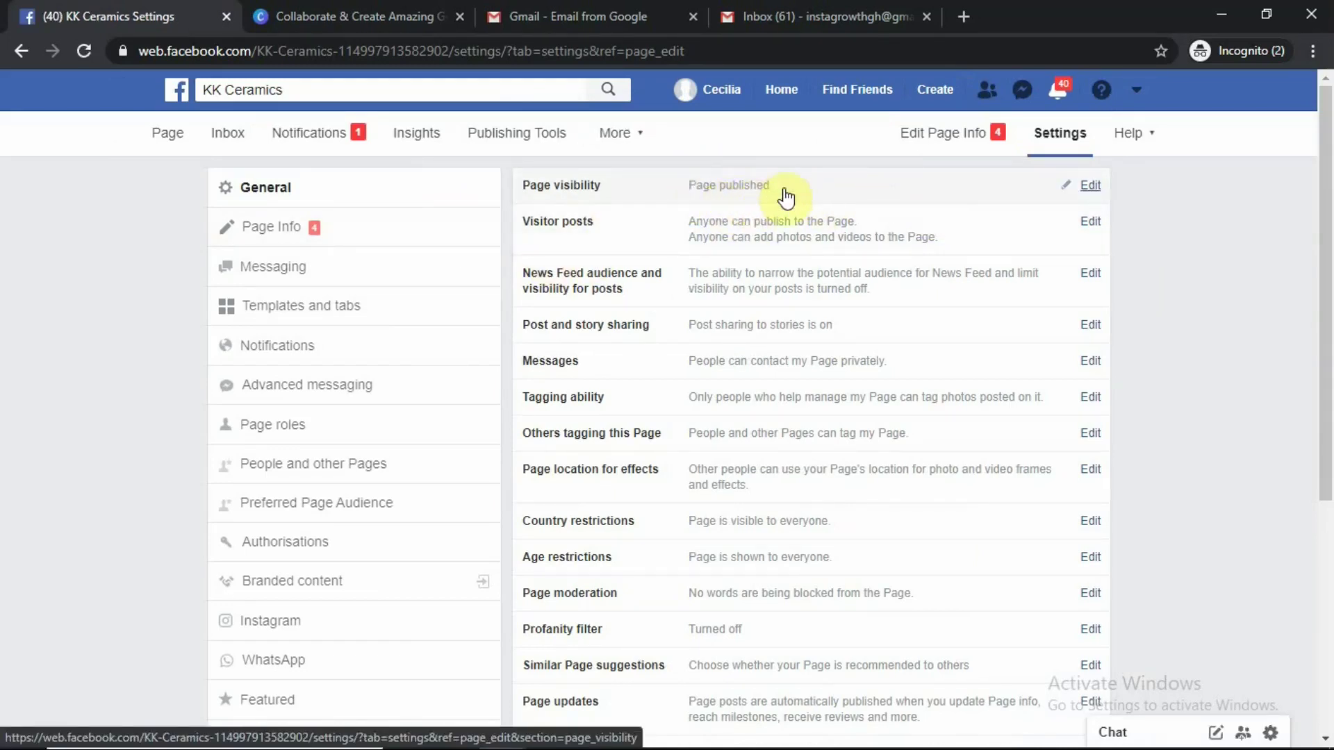
{"action": "left_click", "coordinate": [926, 203]}
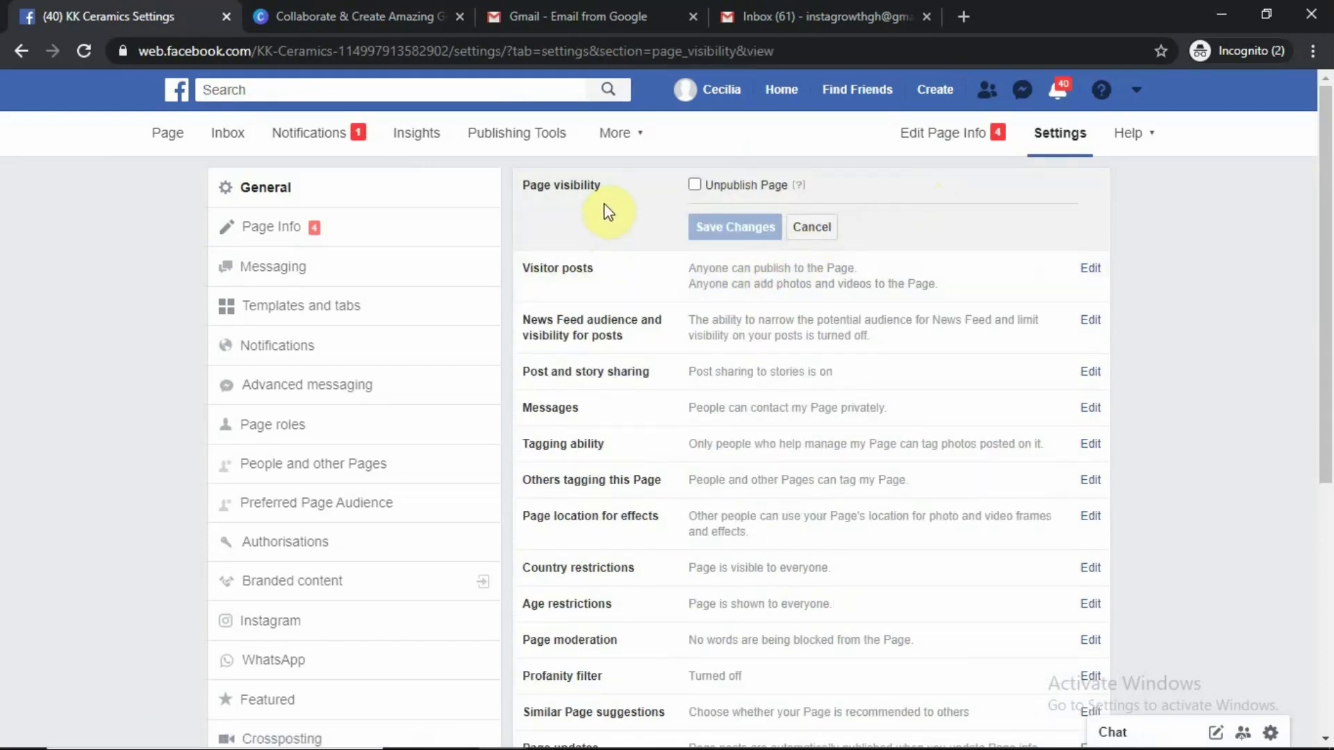
{"action": "left_click", "coordinate": [695, 185]}
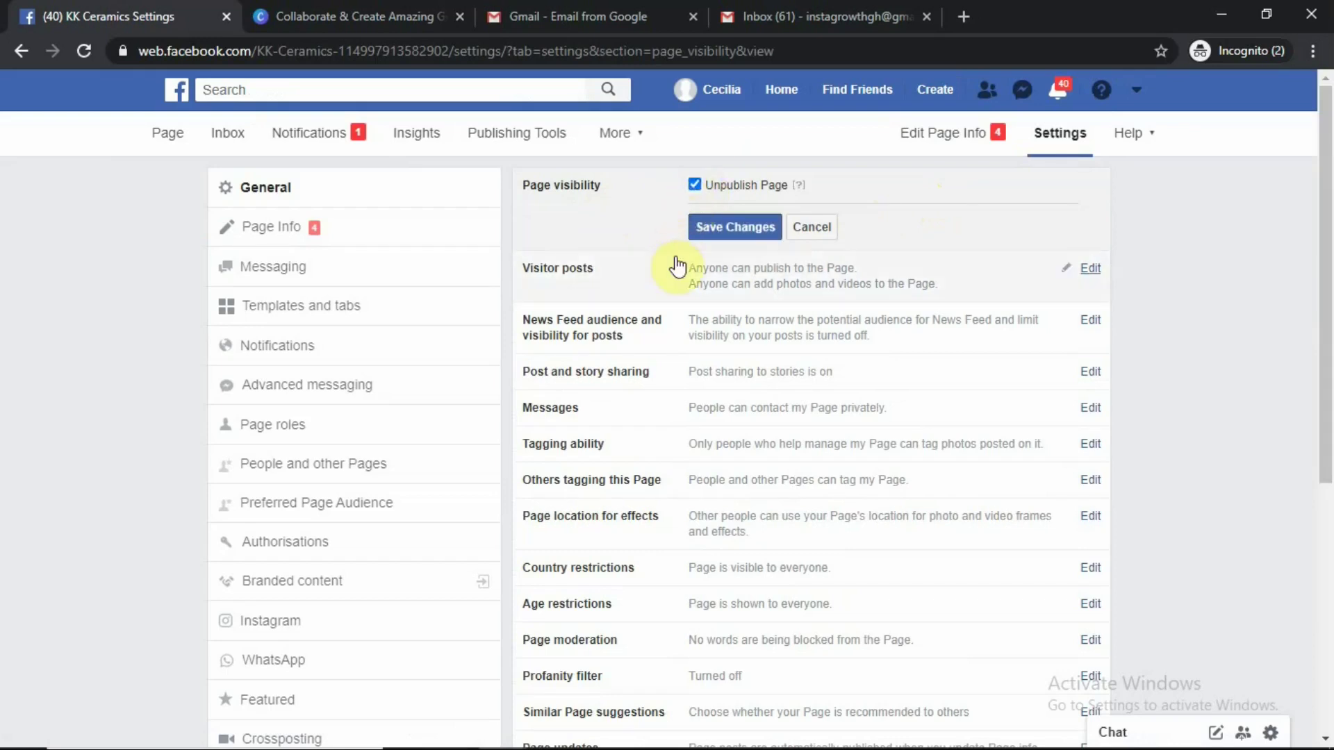
{"action": "left_click", "coordinate": [726, 230]}
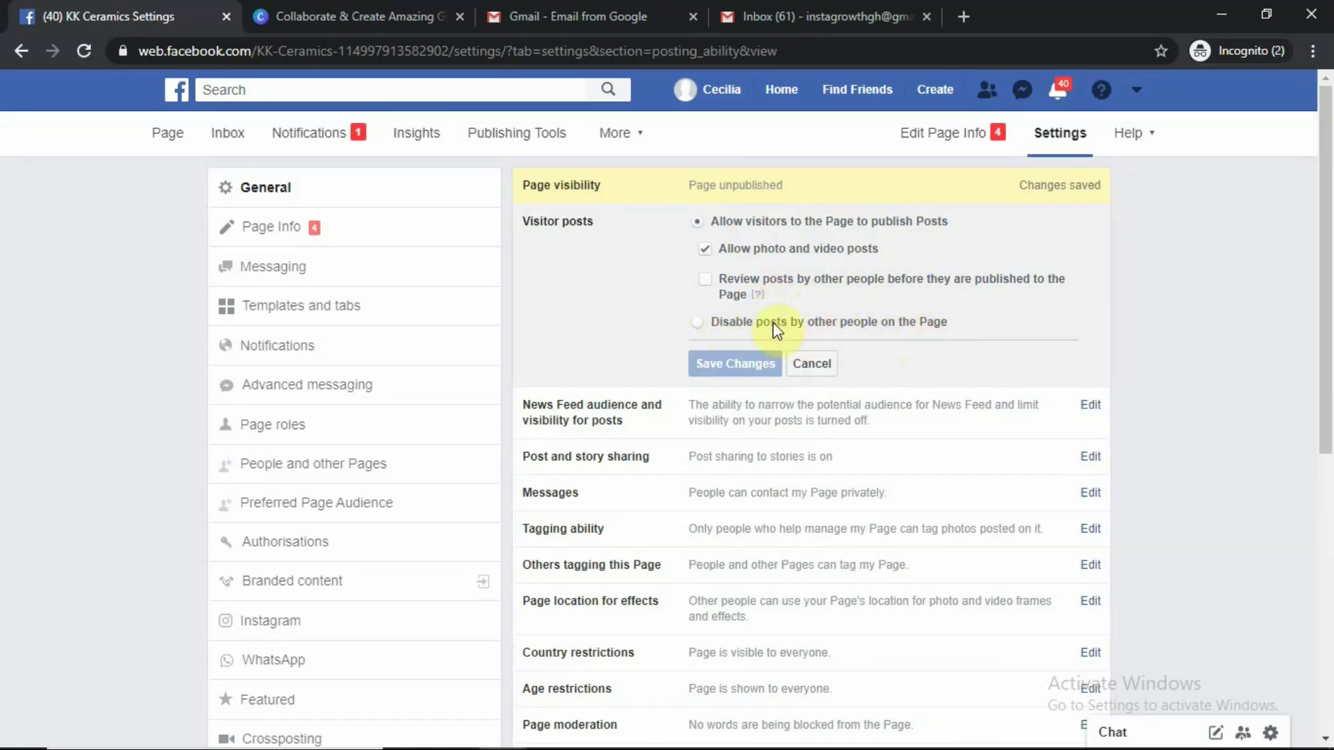
Disable posts by other people on the KK Ceramics Page and save the change
{"action": "left_click", "coordinate": [696, 323]}
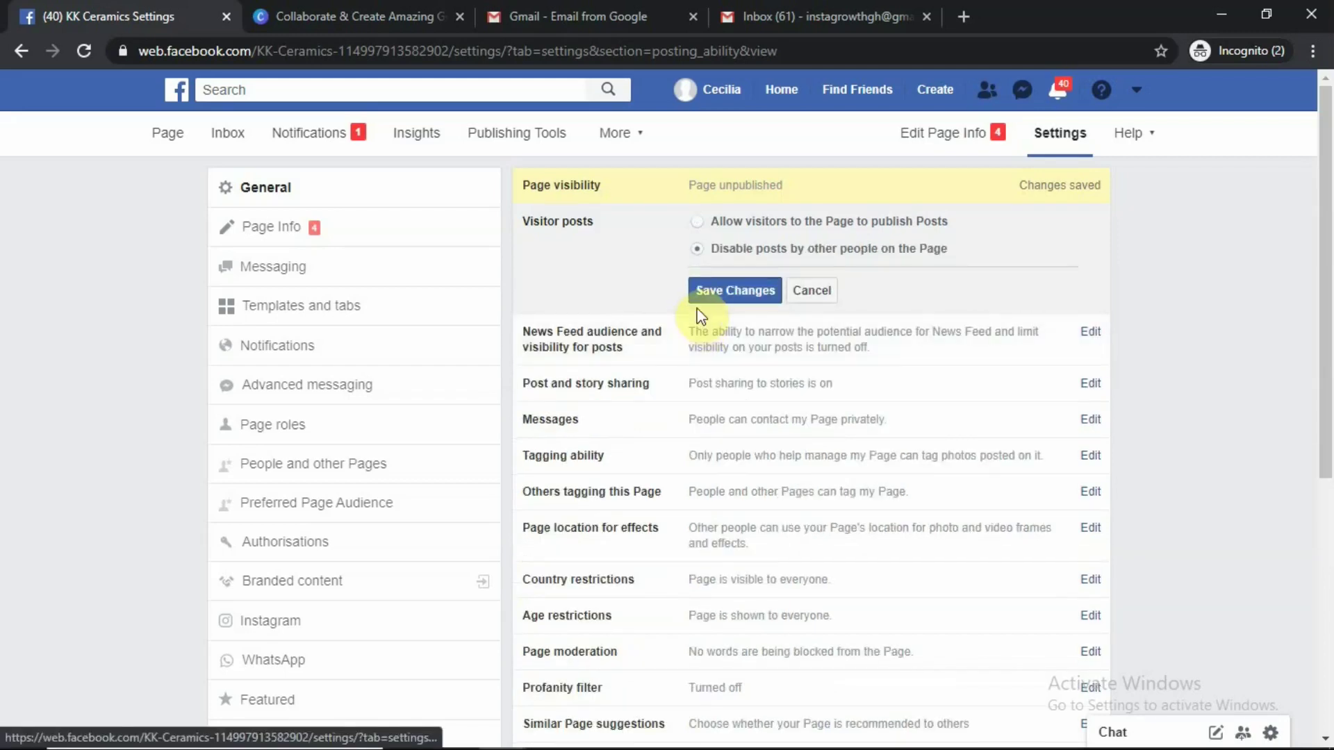
{"action": "left_click", "coordinate": [742, 287]}
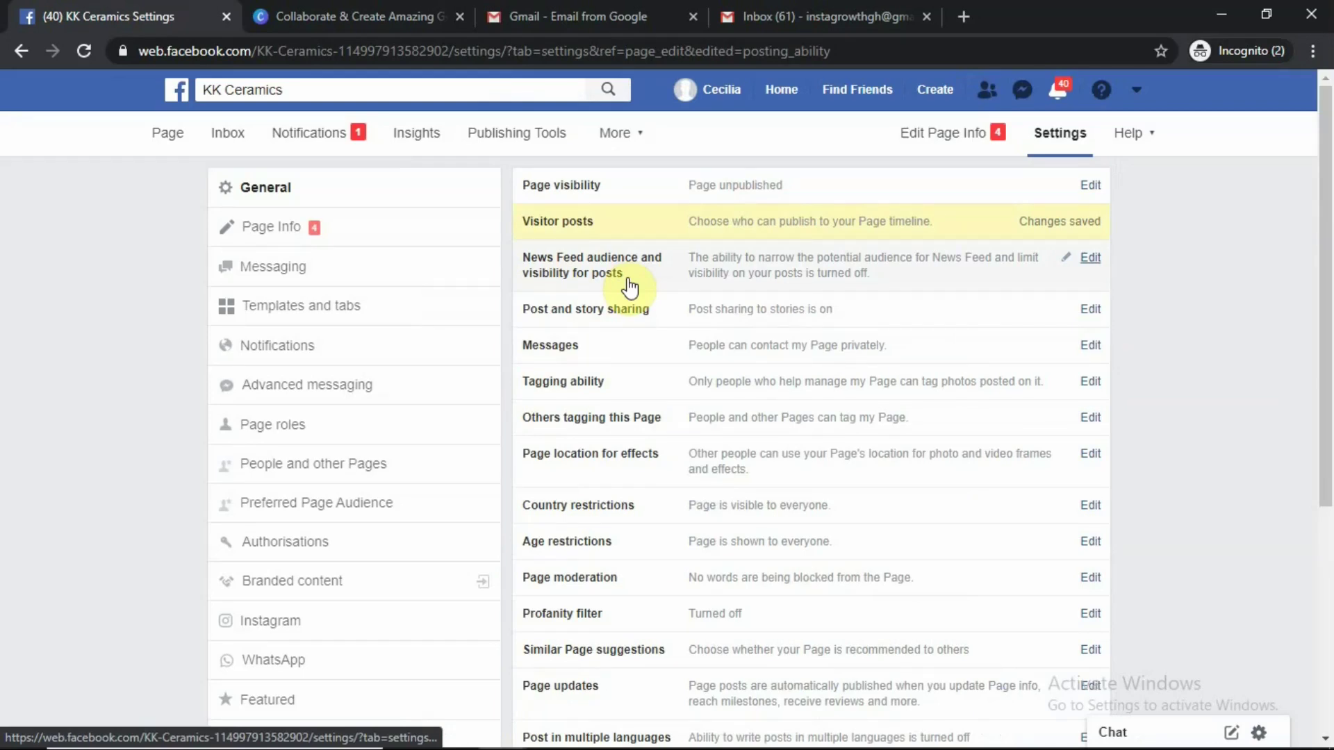
Cancel the News Feed audience editor unchanged and open the Post and story sharing options
{"action": "left_click", "coordinate": [1089, 257]}
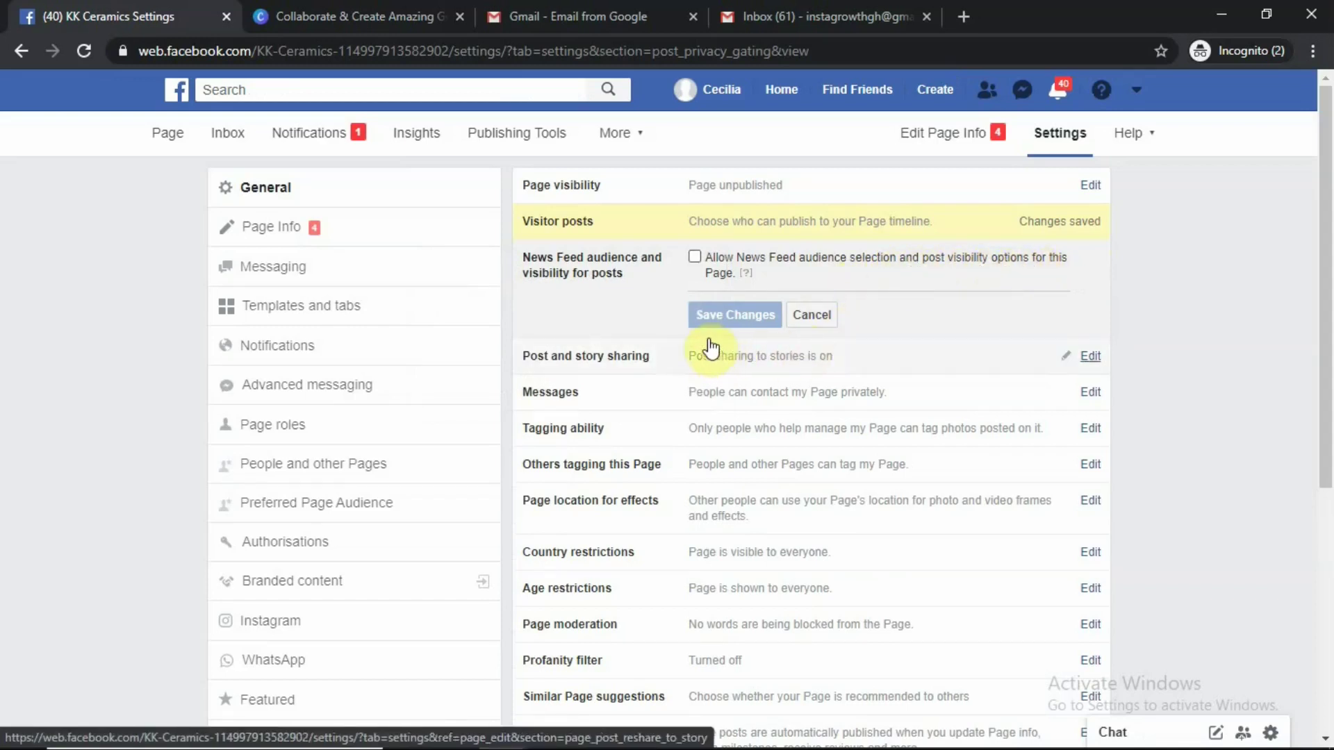
{"action": "left_click", "coordinate": [822, 318]}
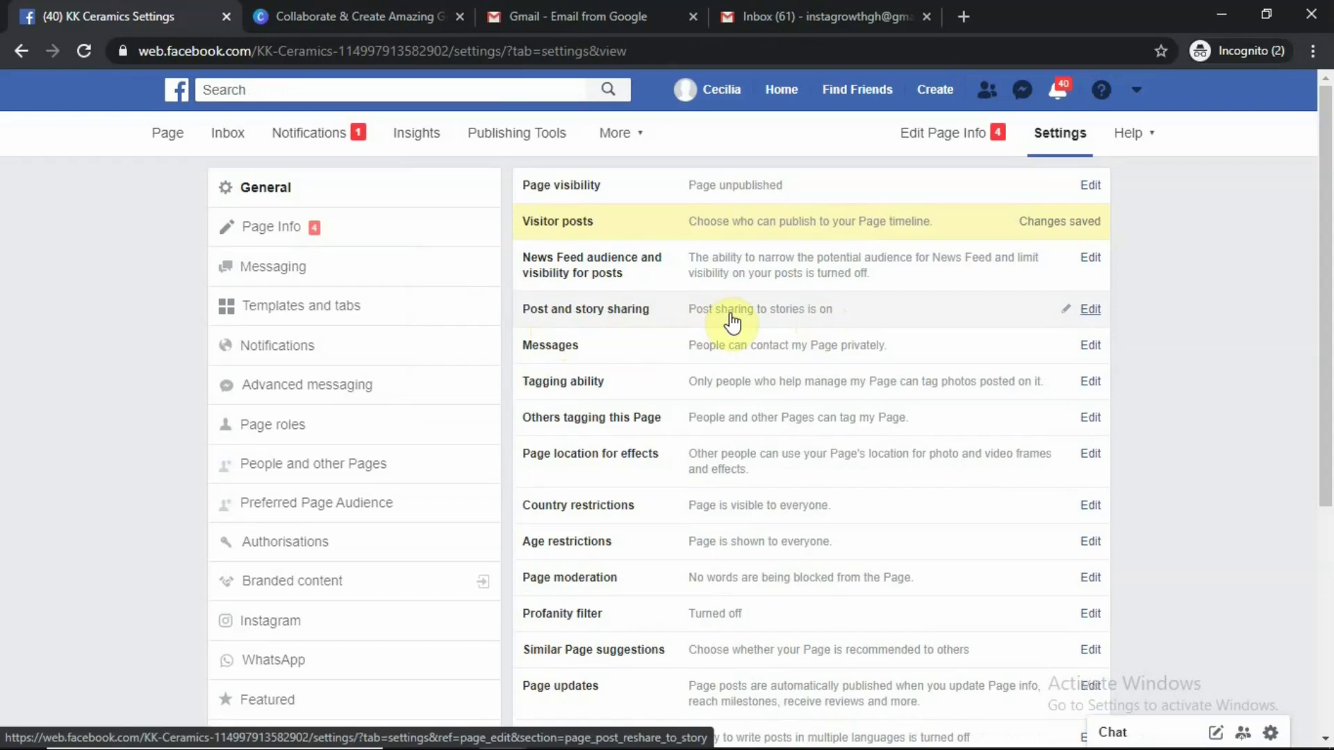
{"action": "left_click", "coordinate": [1091, 312]}
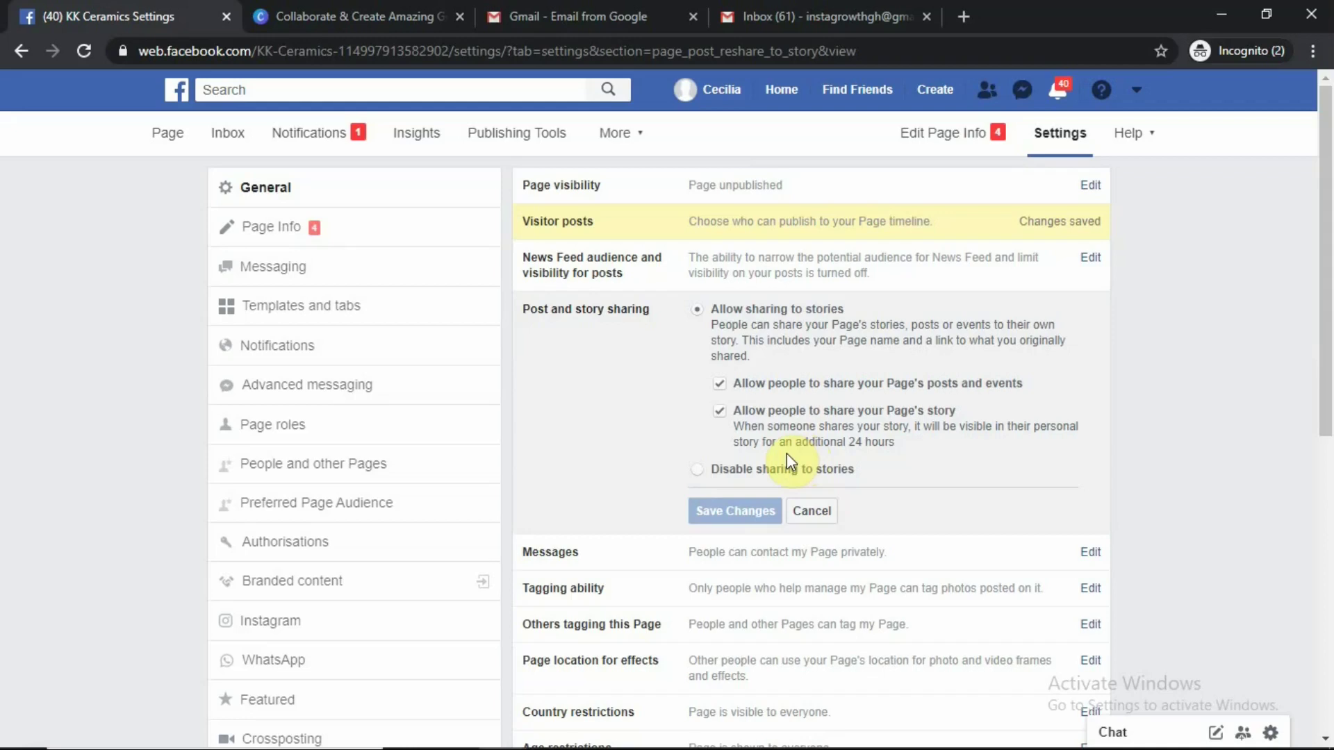
Discard the Post and story sharing edit, keeping story sharing on, and open the Messages setting
{"action": "scroll", "coordinate": [927, 513], "scroll_direction": "down", "scroll_amount": 4}
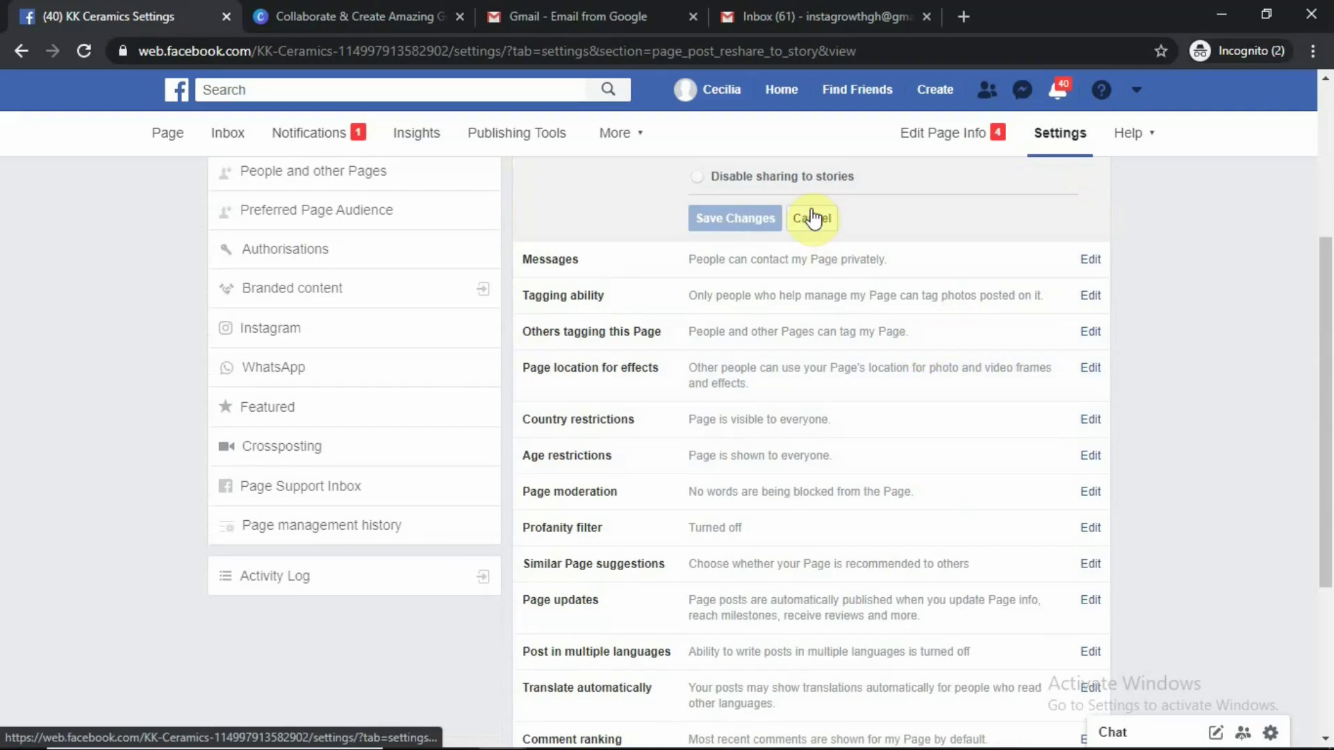
{"action": "left_click", "coordinate": [813, 219]}
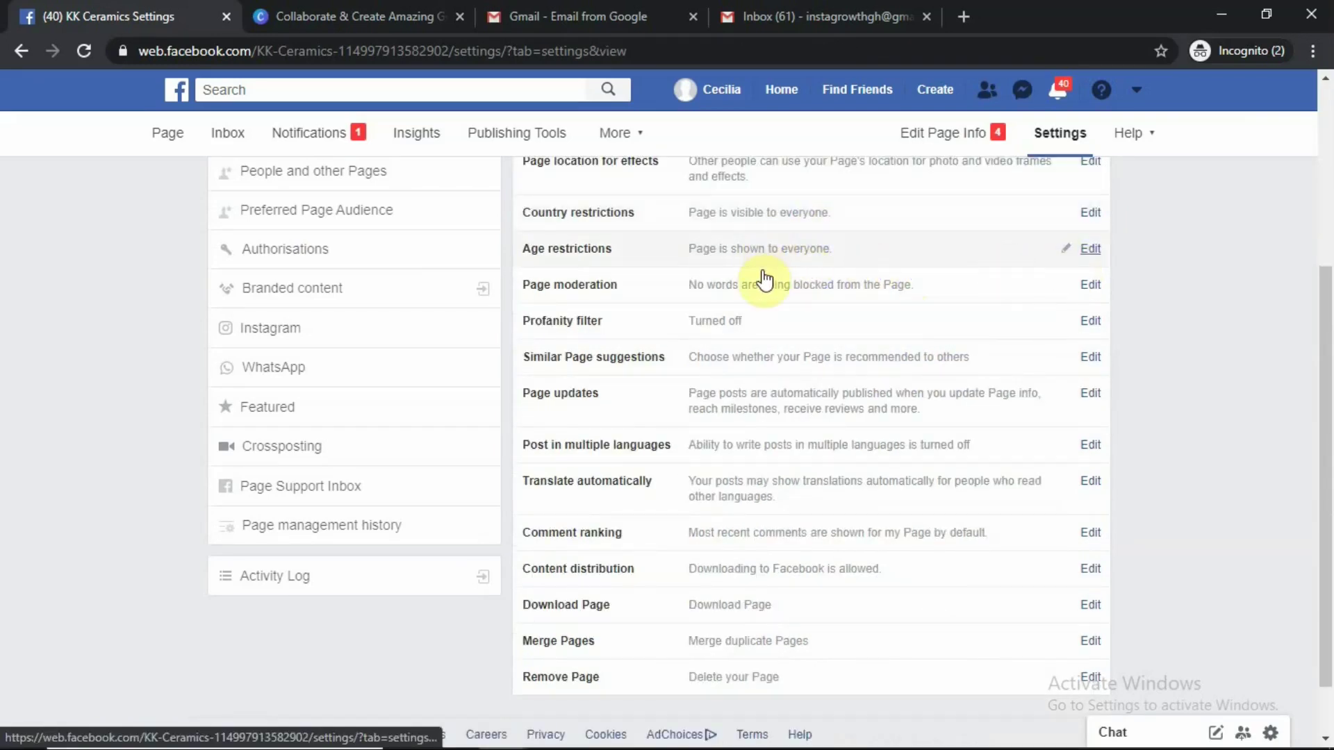
{"action": "scroll", "coordinate": [768, 275], "scroll_direction": "up", "scroll_amount": 3}
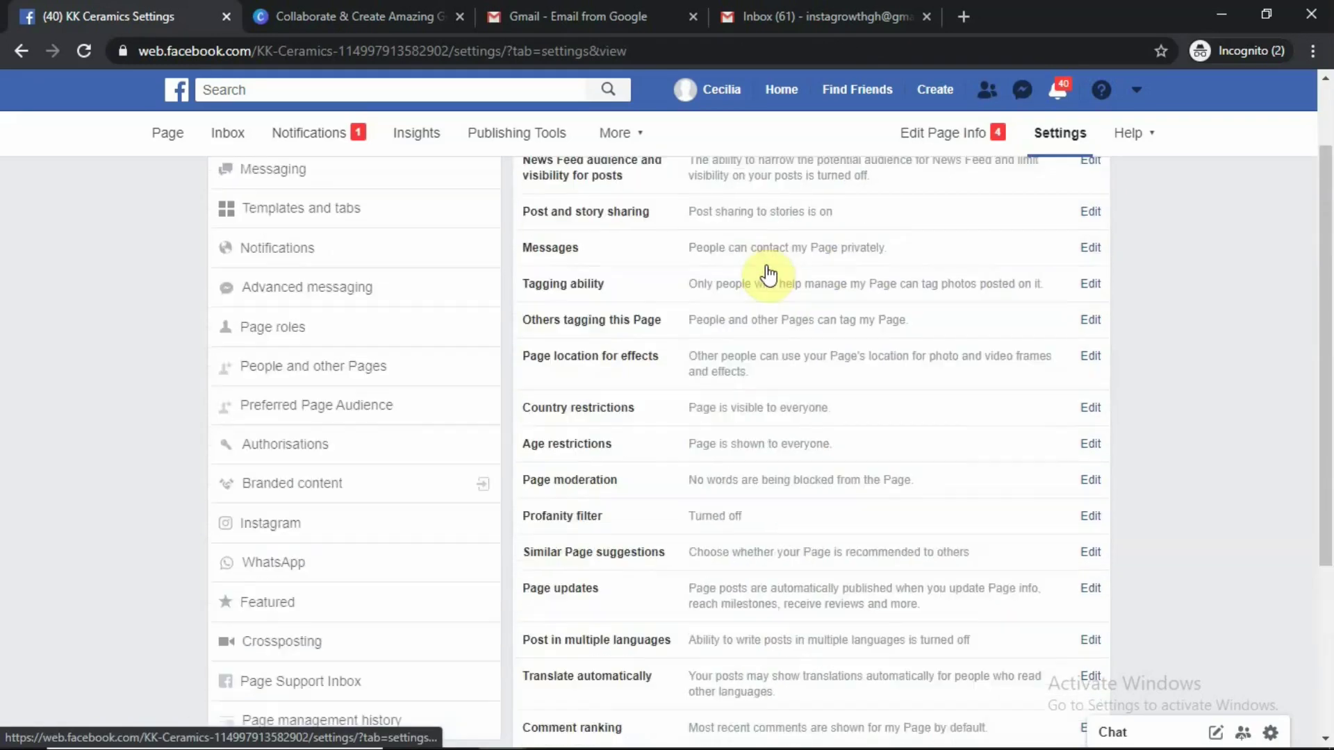
{"action": "left_click", "coordinate": [866, 255]}
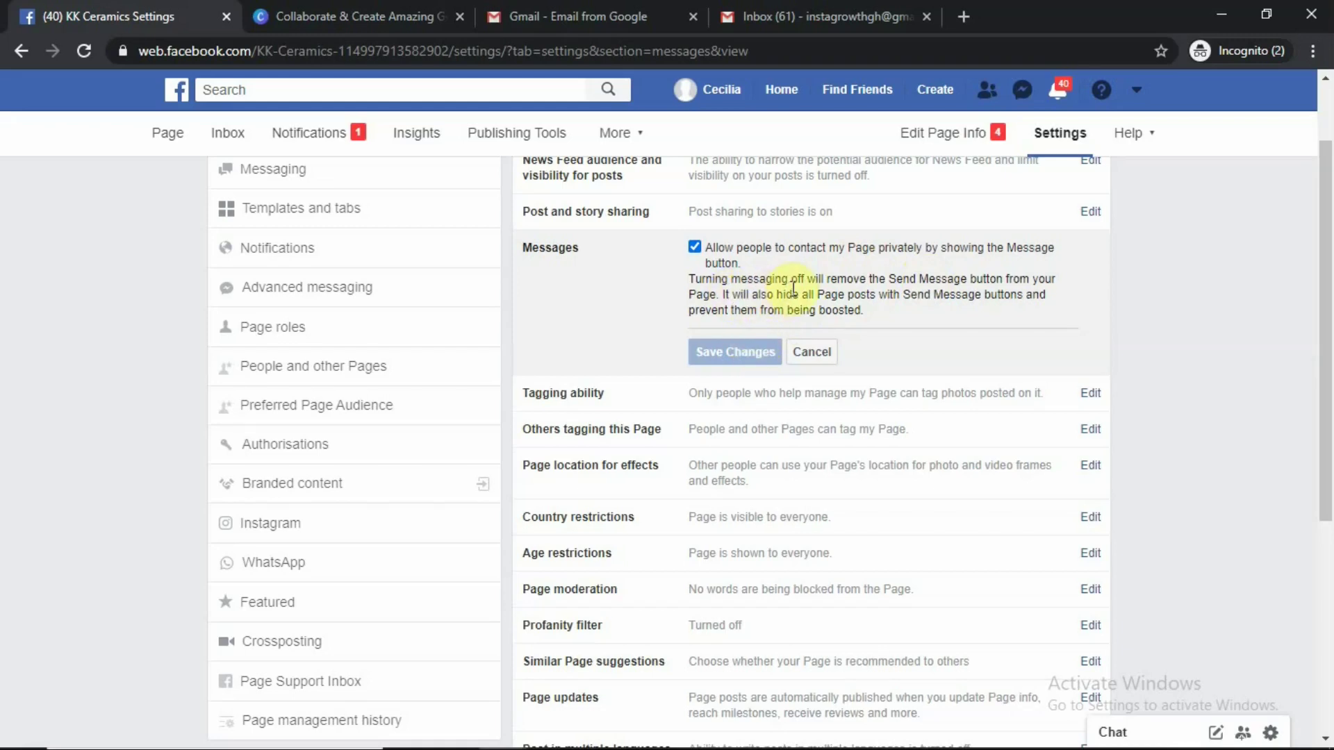
Open the Tagging ability editor, leaving tagging by others unticked, and review the remaining General settings
{"action": "scroll", "coordinate": [819, 284], "scroll_direction": "down", "scroll_amount": 1}
{"action": "scroll", "coordinate": [821, 285], "scroll_direction": "down", "scroll_amount": 2}
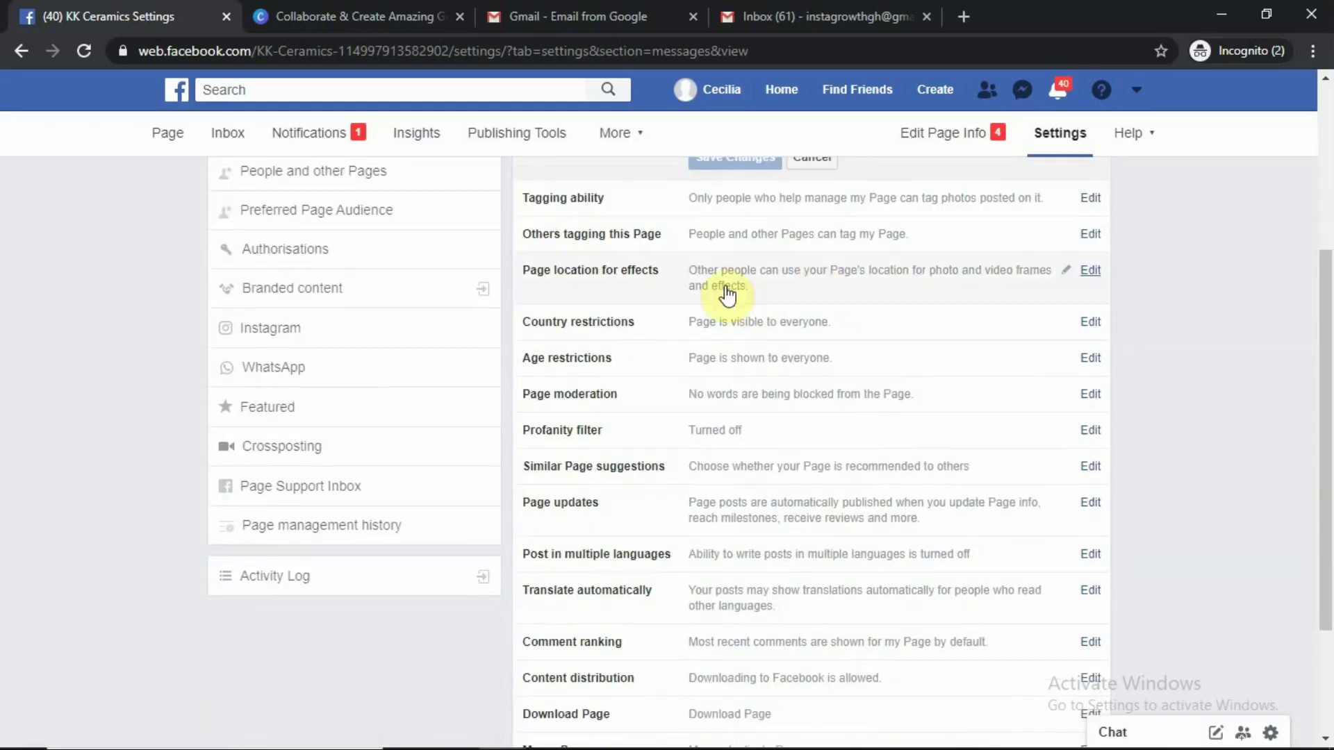
{"action": "left_click", "coordinate": [584, 207]}
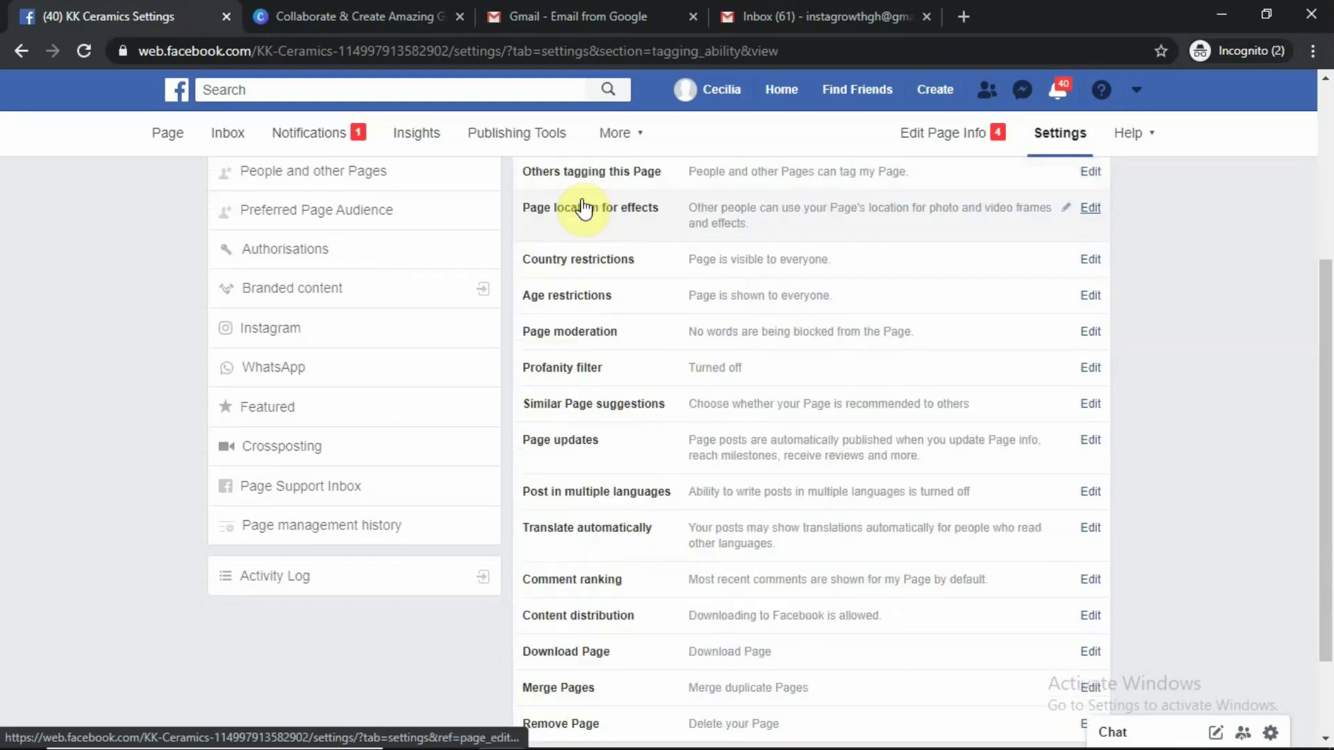
{"action": "scroll", "coordinate": [704, 345], "scroll_direction": "up", "scroll_amount": 1}
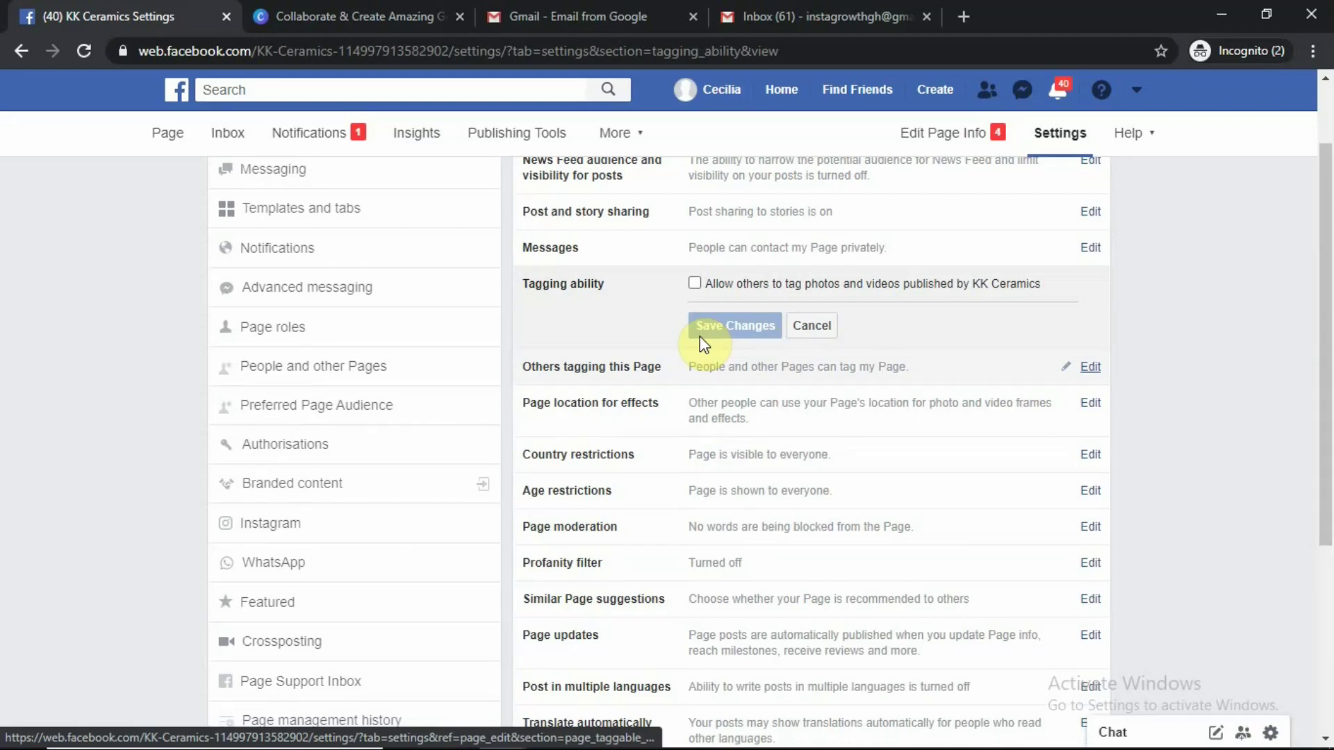
{"action": "scroll", "coordinate": [584, 625], "scroll_direction": "down", "scroll_amount": 5}
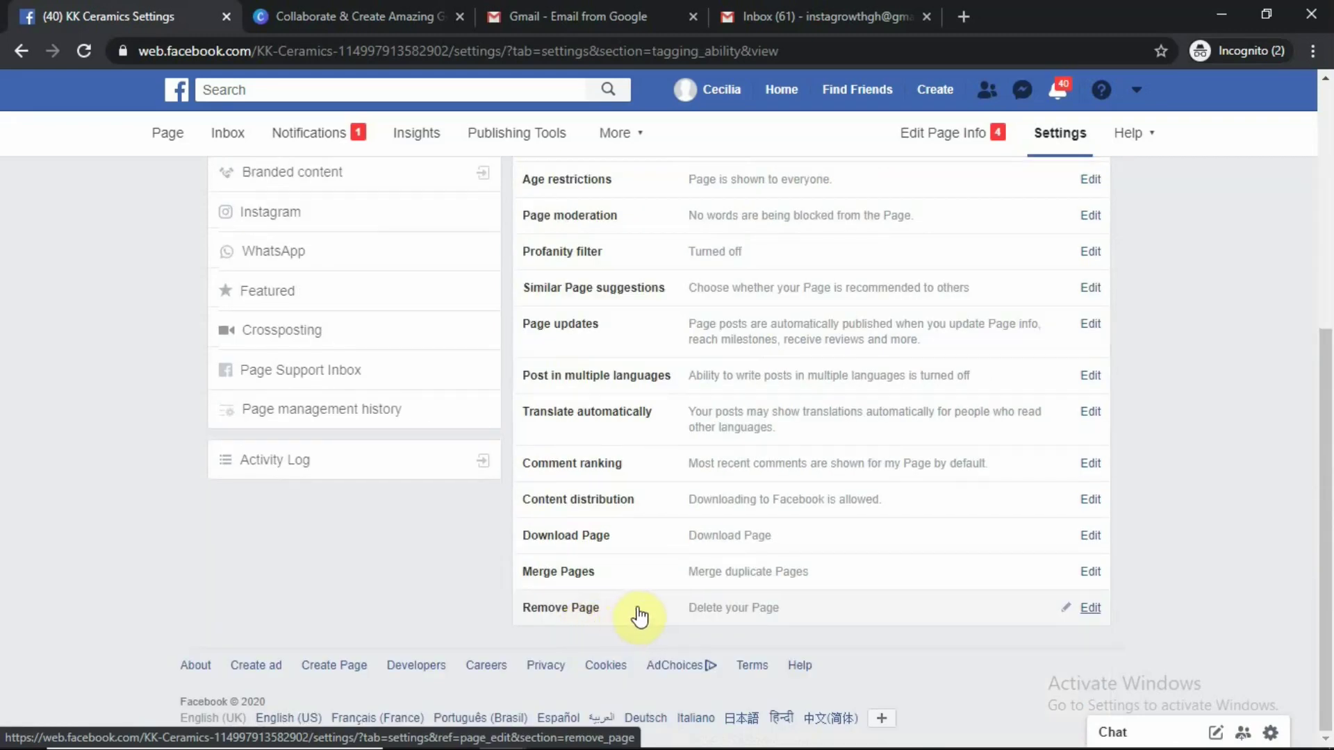
{"action": "scroll", "coordinate": [858, 626], "scroll_direction": "up", "scroll_amount": 5}
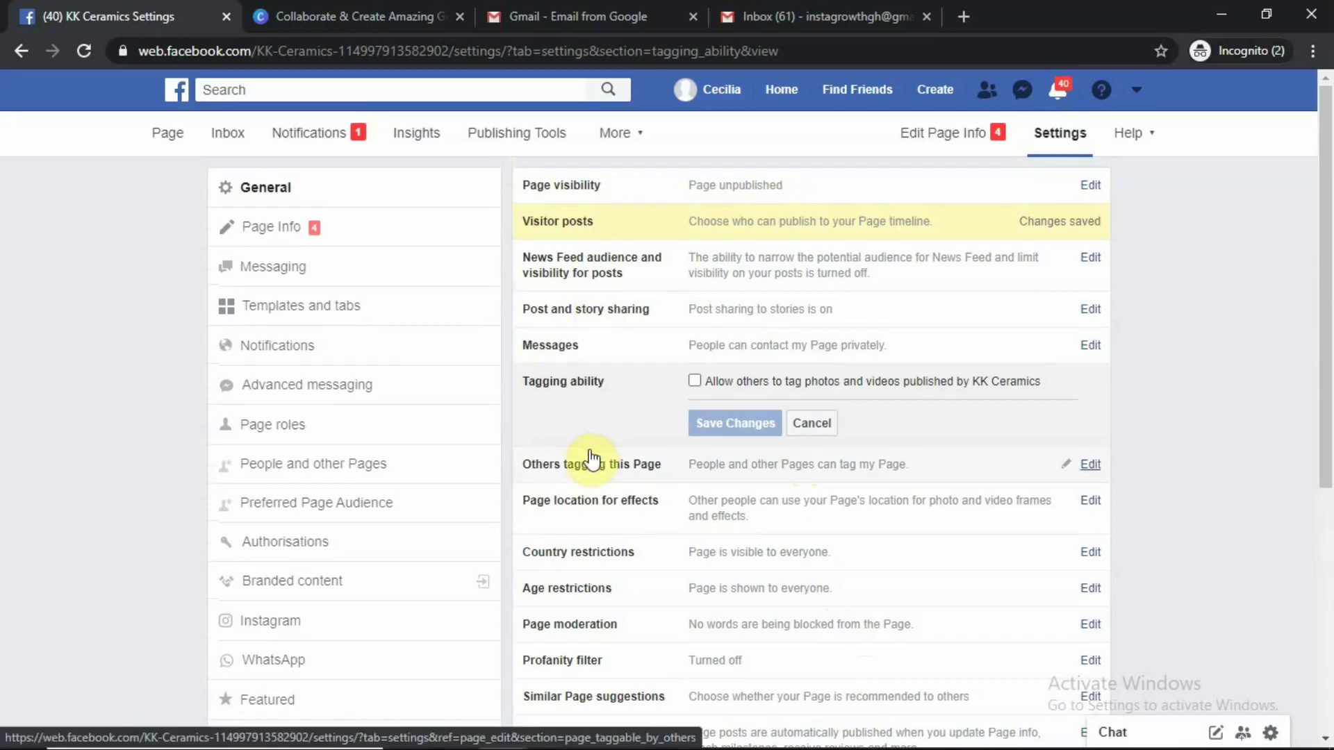
{"action": "scroll", "coordinate": [592, 461], "scroll_direction": "down", "scroll_amount": 3}
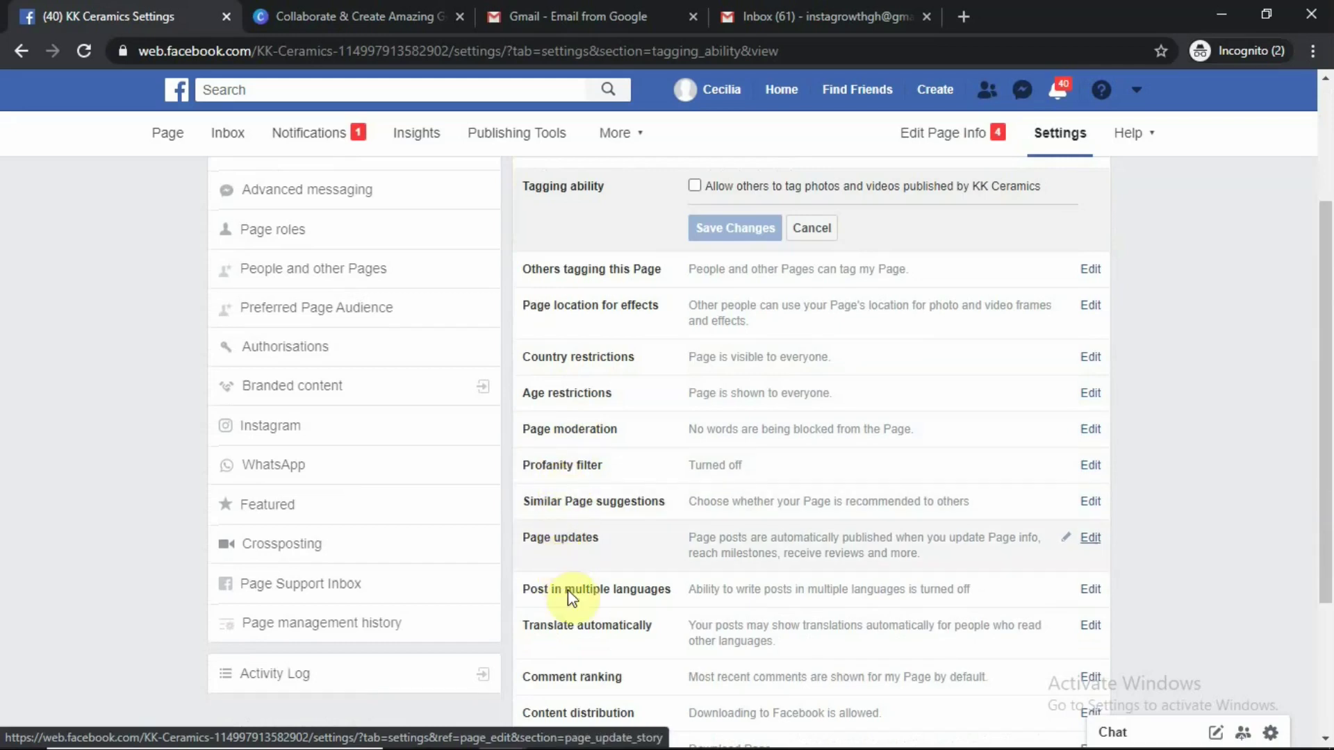
{"action": "scroll", "coordinate": [546, 611], "scroll_direction": "up", "scroll_amount": 3}
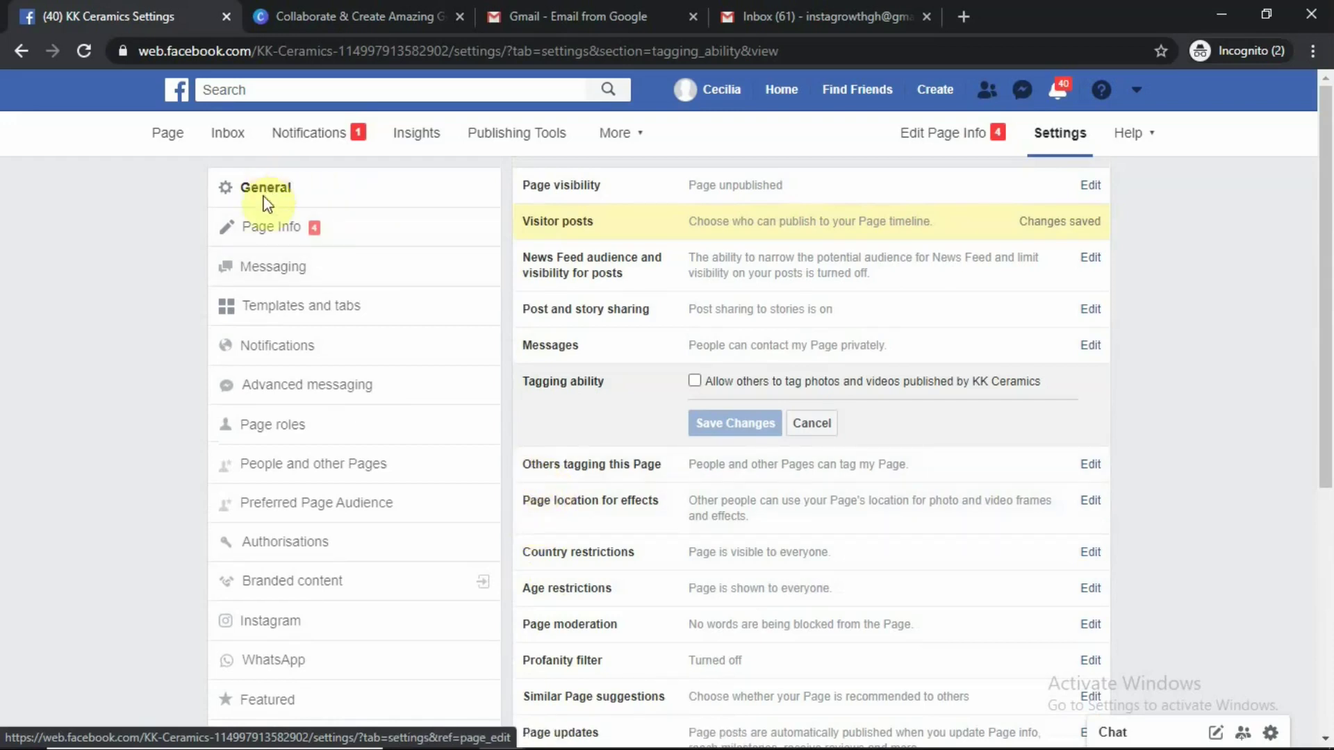
In Page Info, enter the description 'We are a visual arts company established in 1978.'
{"action": "left_click", "coordinate": [270, 234]}
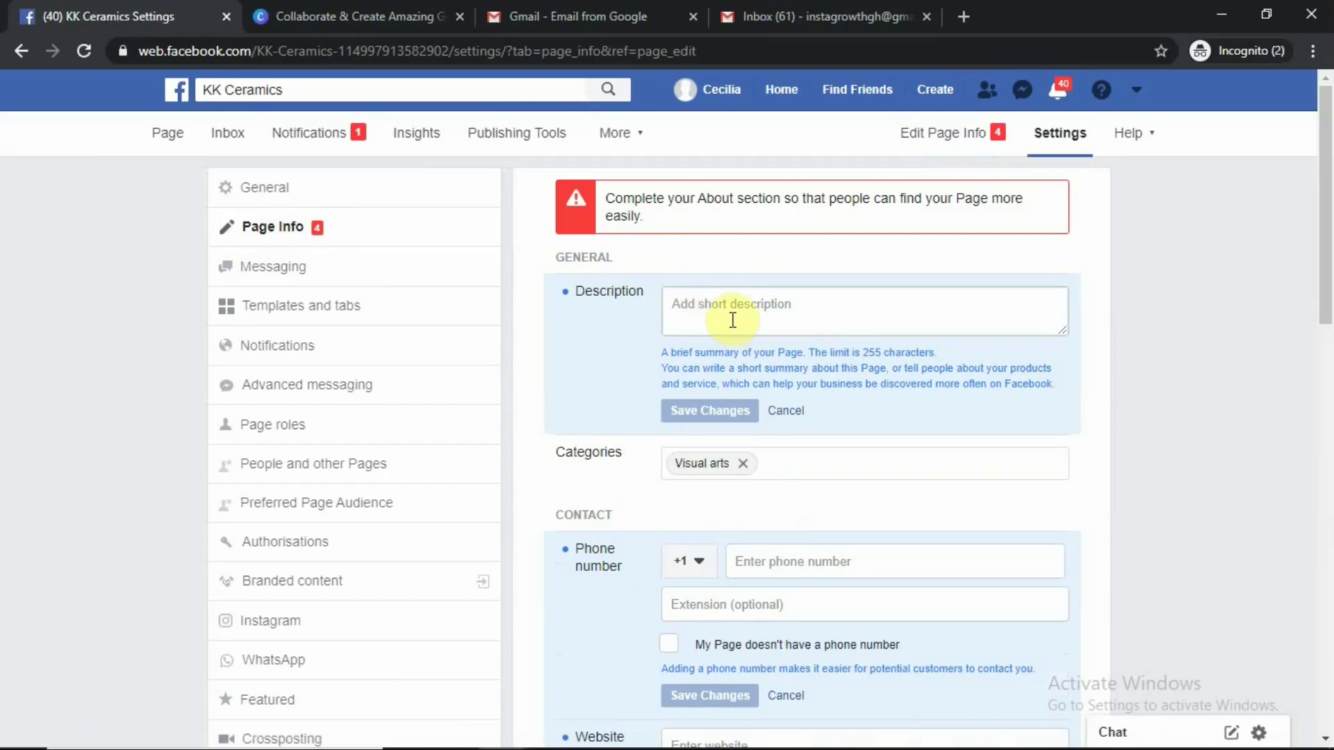
{"action": "left_click", "coordinate": [726, 295]}
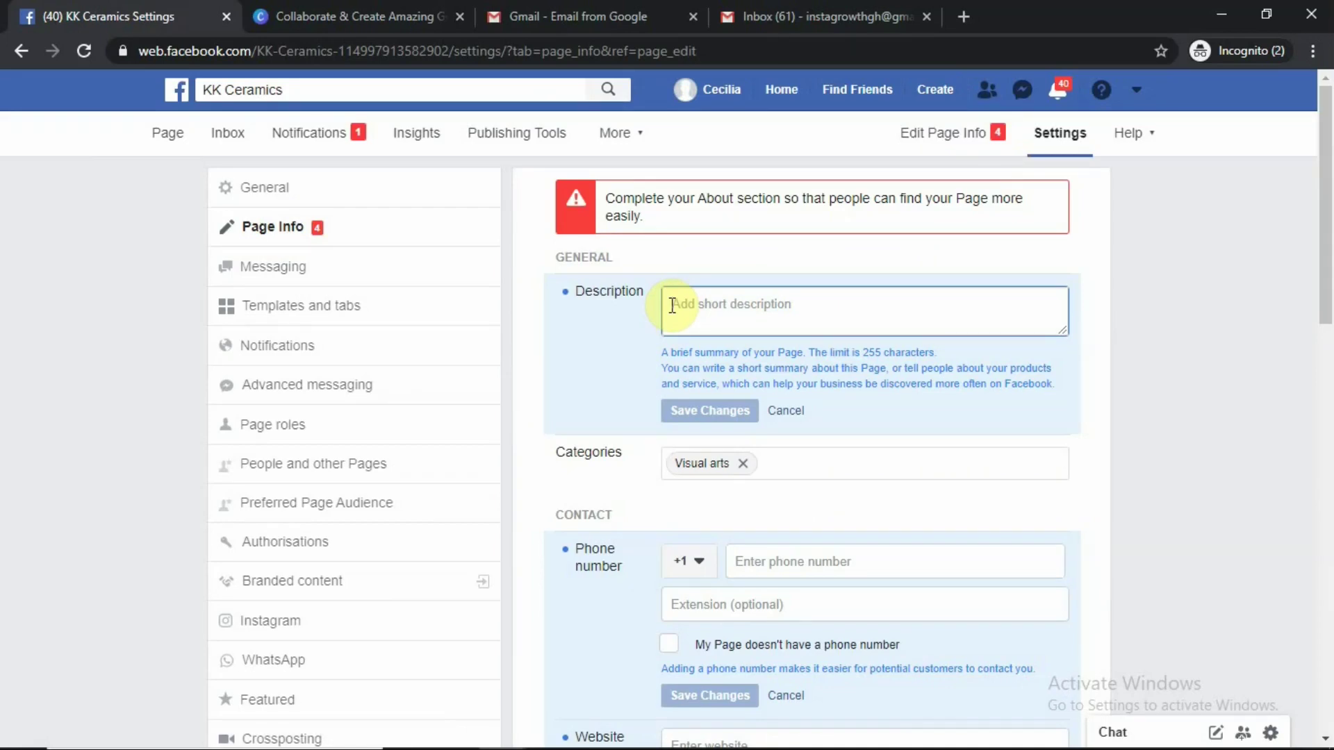
{"action": "type", "text": "We are "}
{"action": "type", "text": "an"}
{"action": "key", "text": "BackSpace"}
{"action": "key", "text": "BackSpace"}
{"action": "key", "text": "BackSpace"}
{"action": "type", "text": "a visual arts compan"}
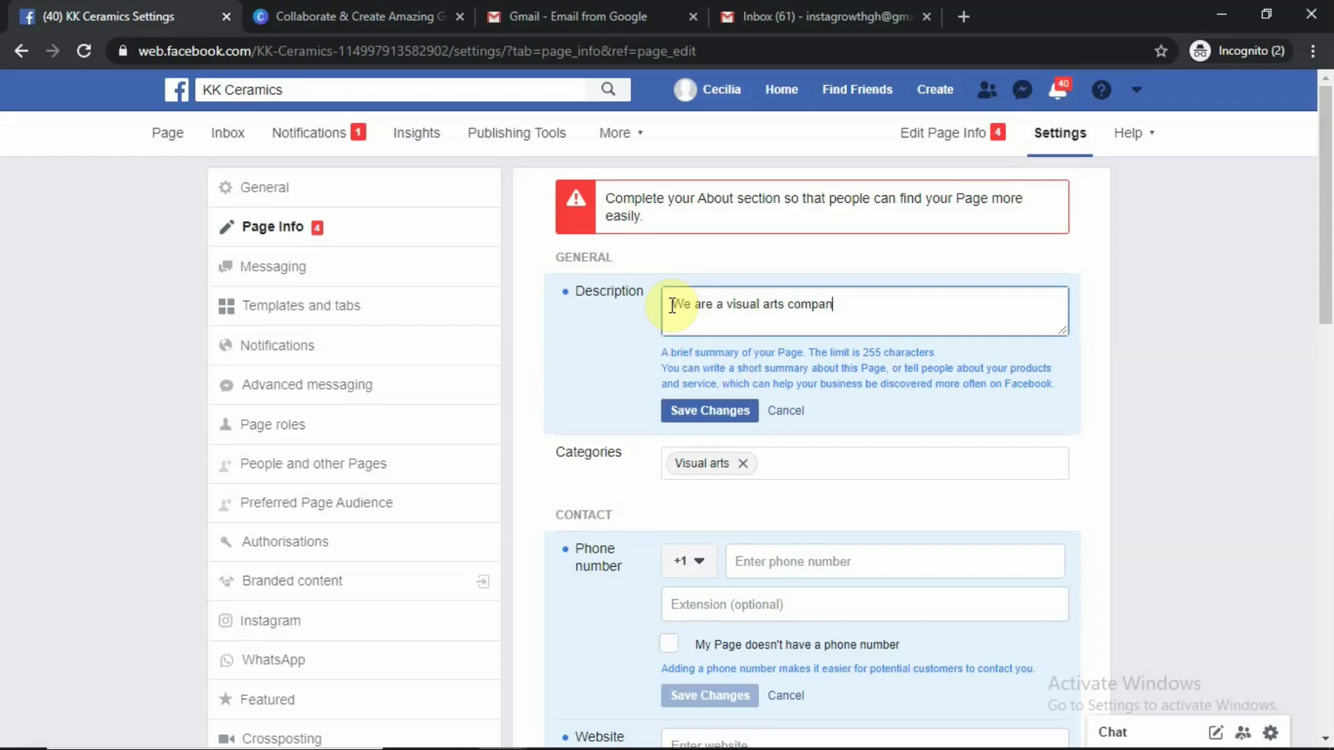
{"action": "type", "text": "y y. established in 1978"}
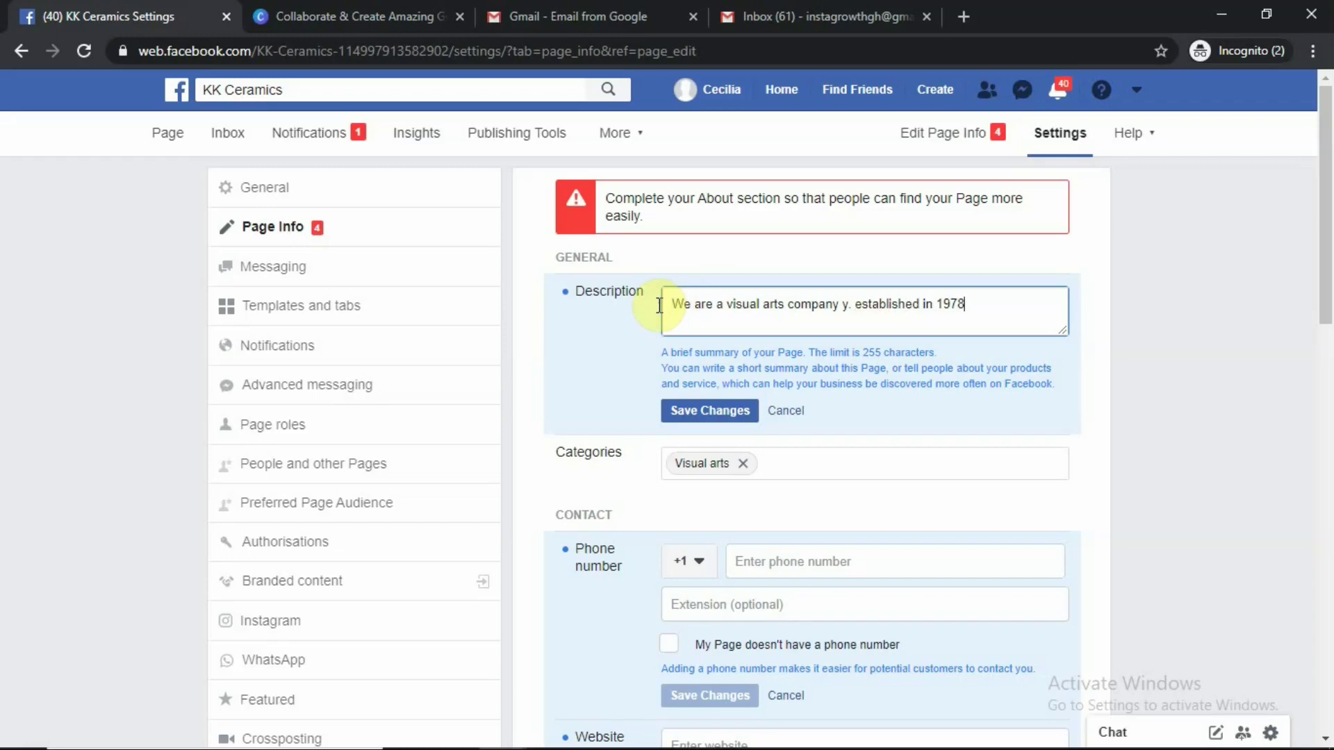
{"action": "type", "text": "."}
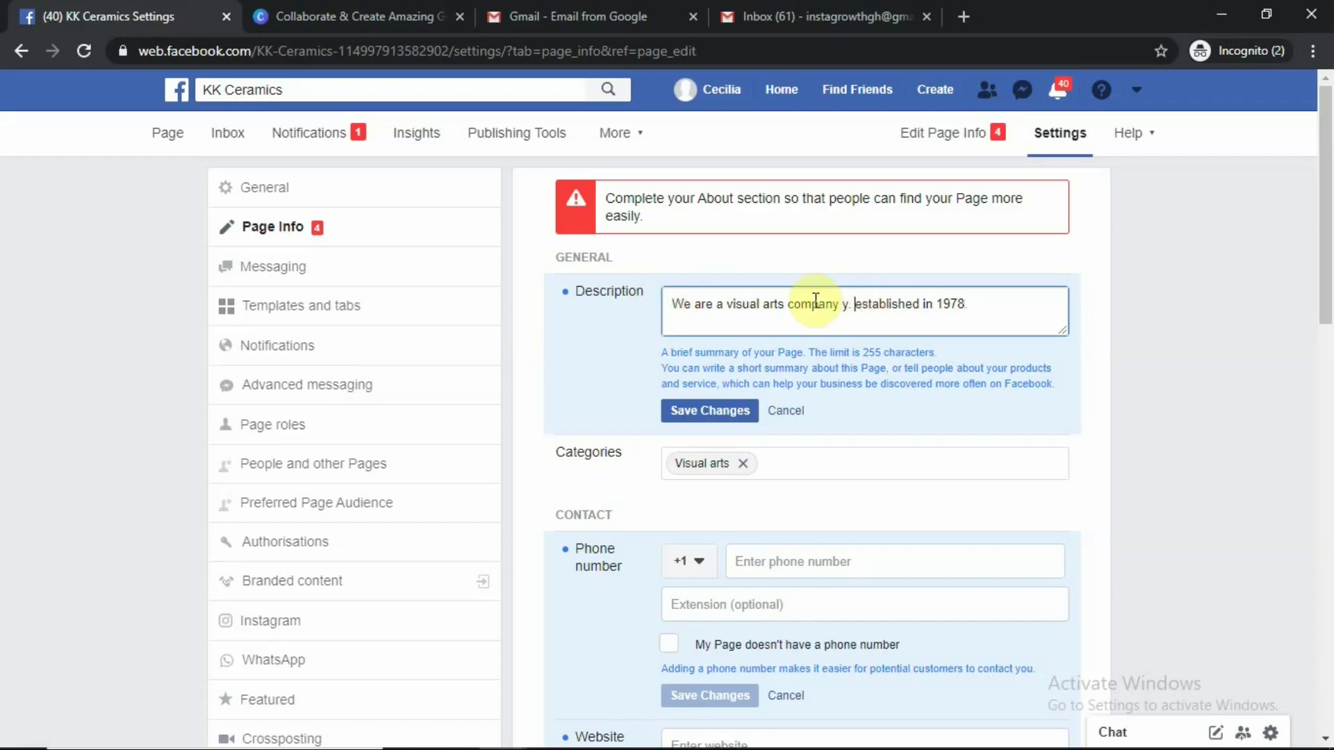
{"action": "key", "text": "BackSpace"}
{"action": "key", "text": "BackSpace"}
{"action": "key", "text": "BackSpace"}
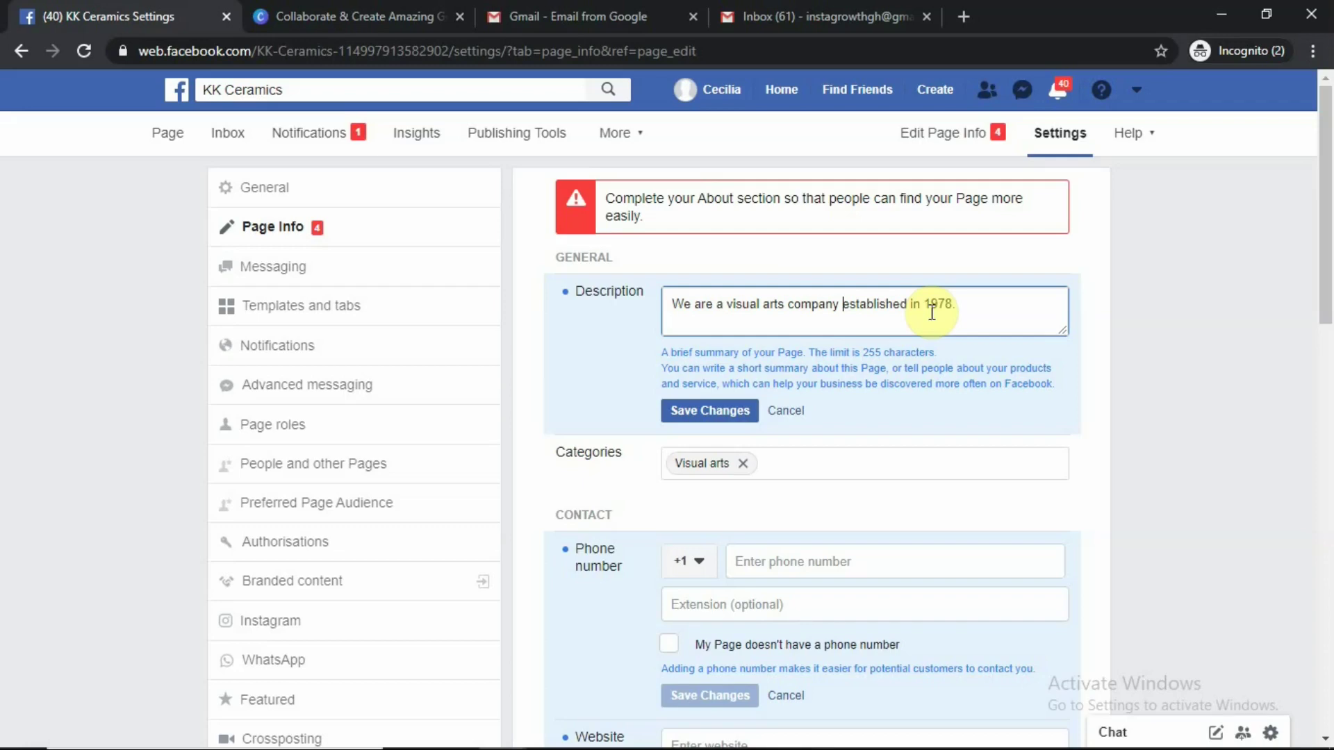
{"action": "scroll", "coordinate": [932, 313], "scroll_direction": "down", "scroll_amount": 1}
{"action": "left_click", "coordinate": [820, 462]}
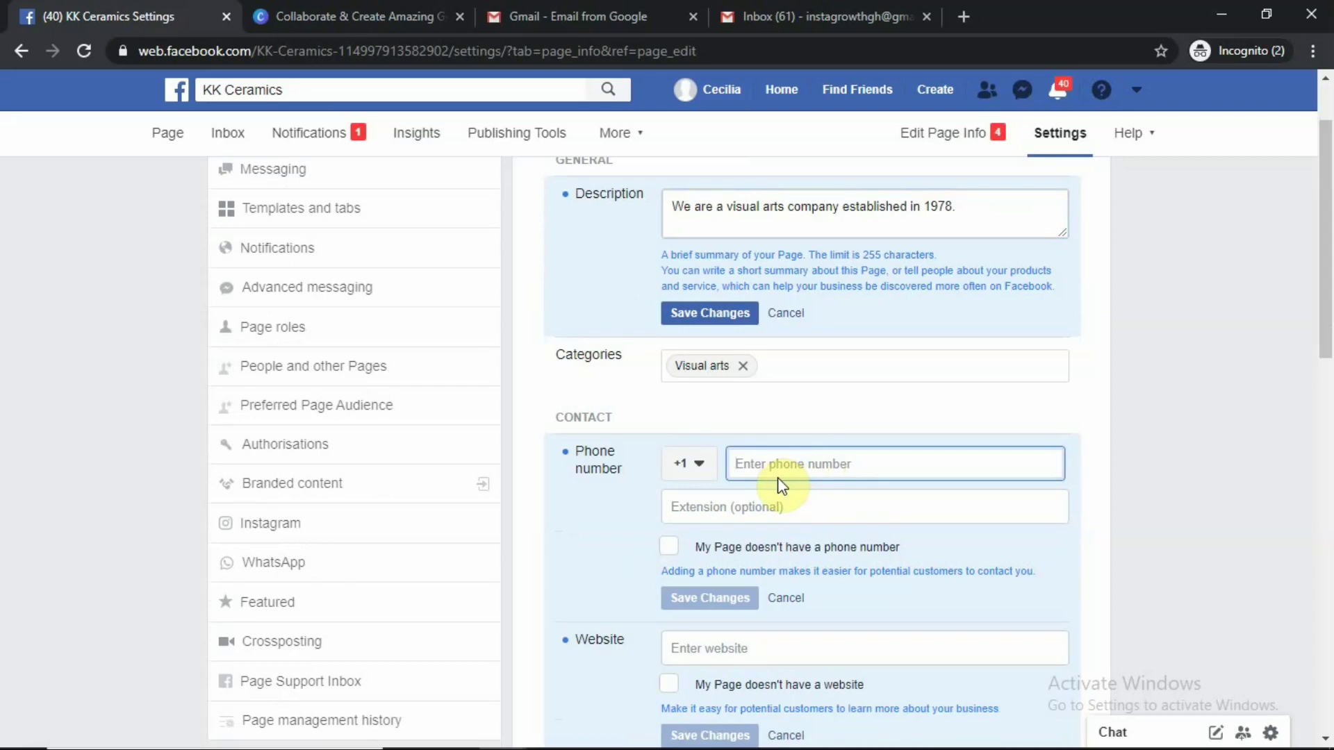
Enter the Page's contact phone number and choose Ghana's +233 country code
{"action": "type", "text": "0123456"}
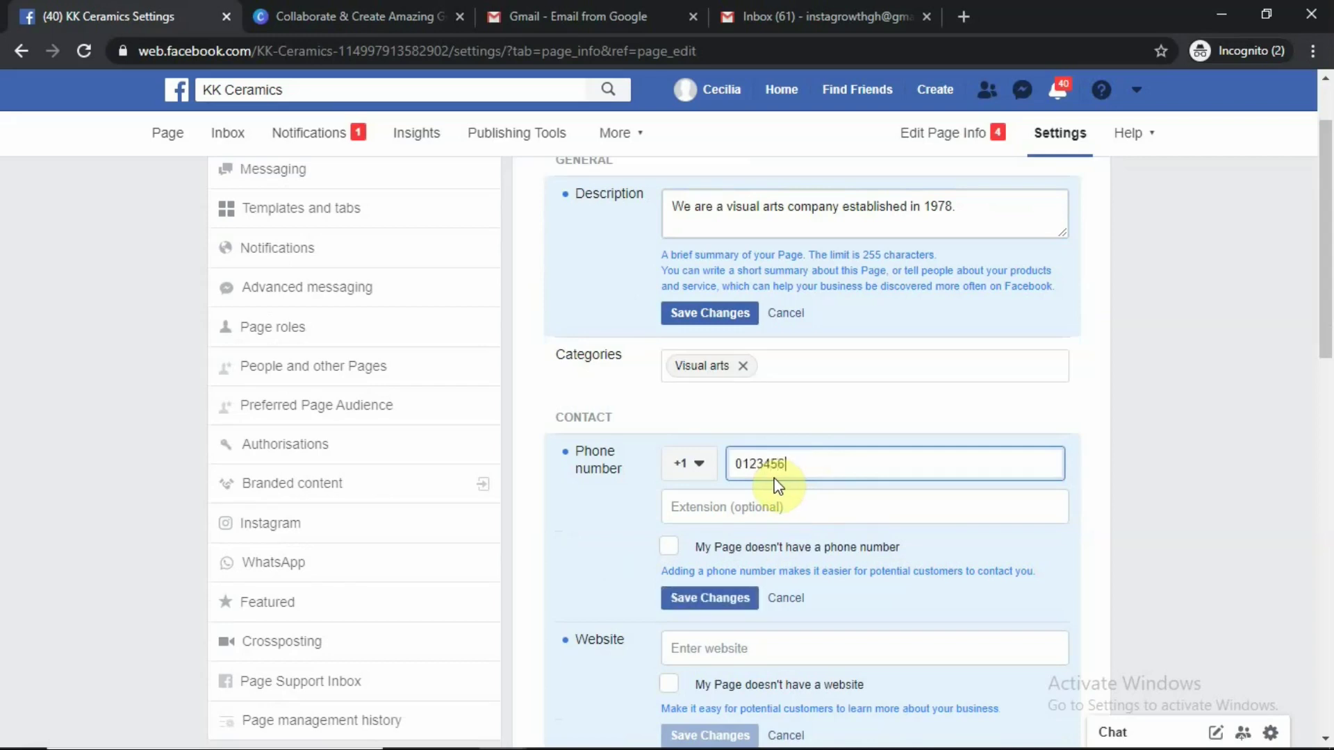
{"action": "type", "text": "789"}
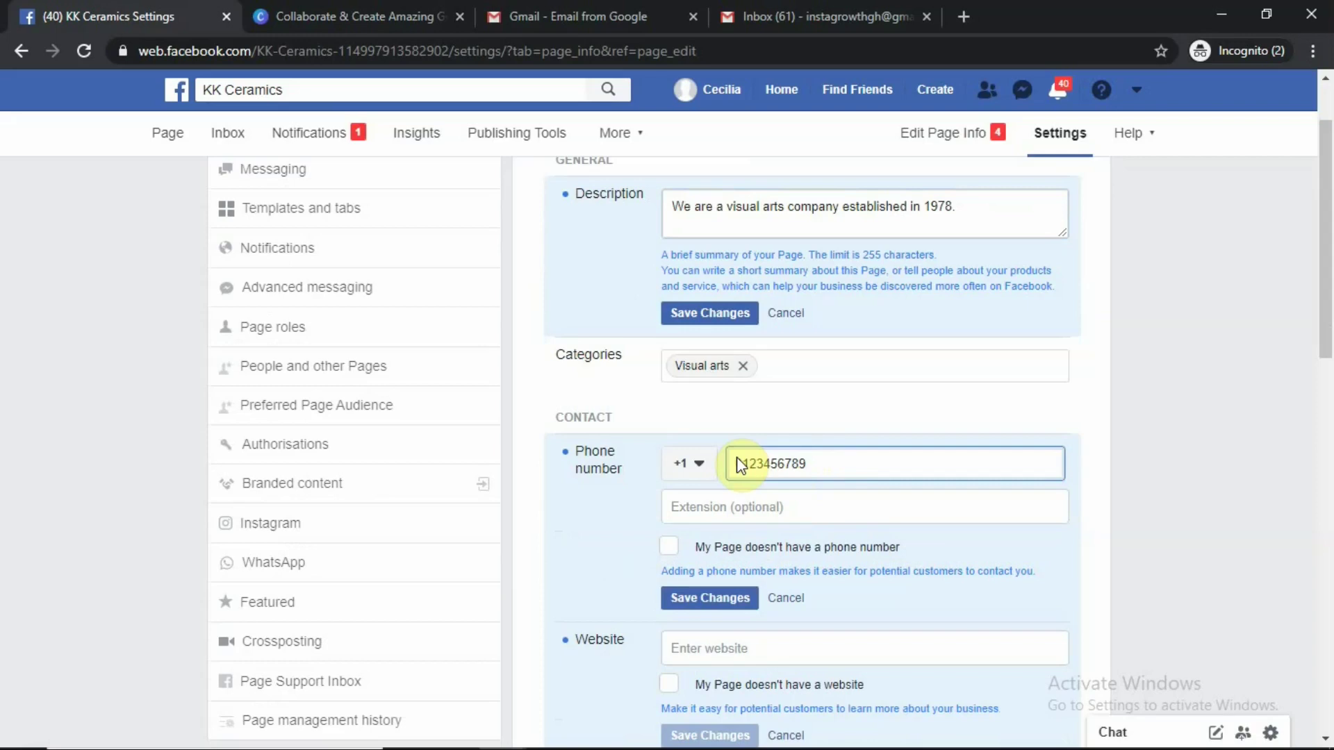
{"action": "left_click", "coordinate": [688, 463]}
{"action": "scroll", "coordinate": [733, 369], "scroll_direction": "up", "scroll_amount": 1}
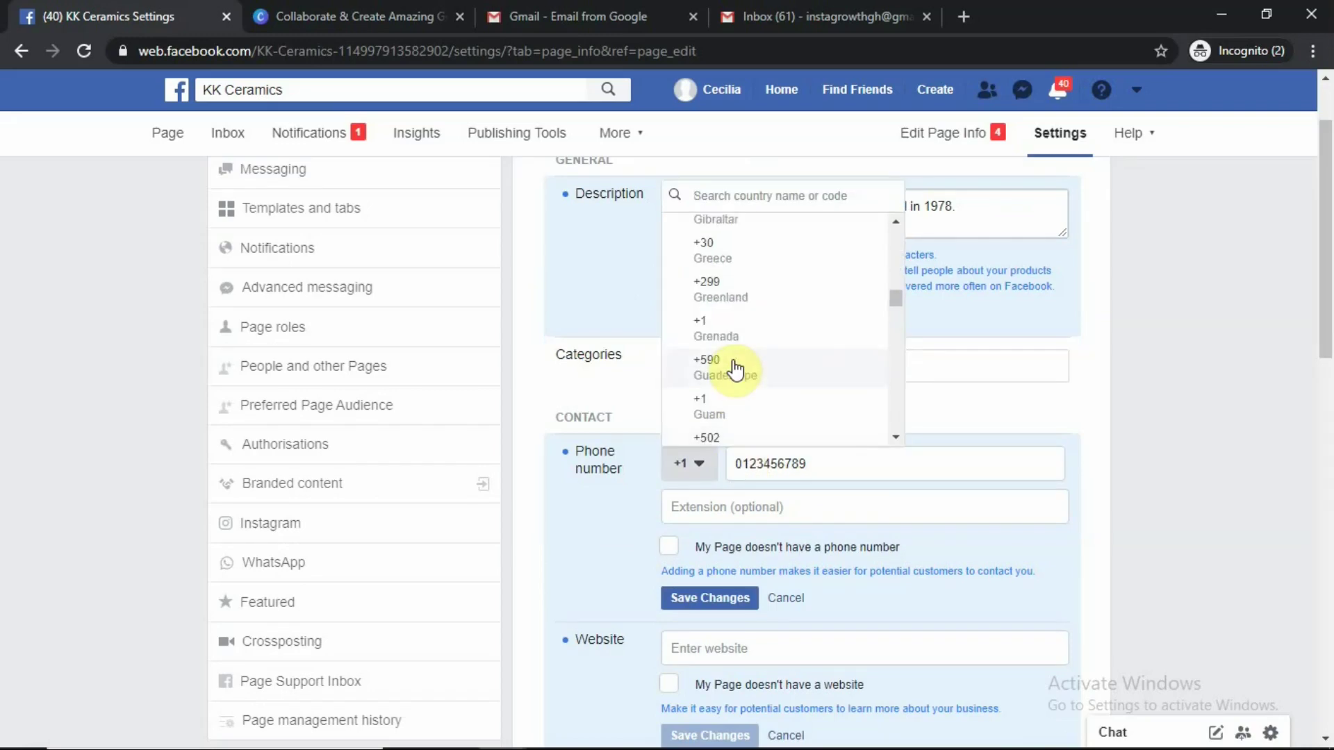
{"action": "scroll", "coordinate": [739, 332], "scroll_direction": "up", "scroll_amount": 3}
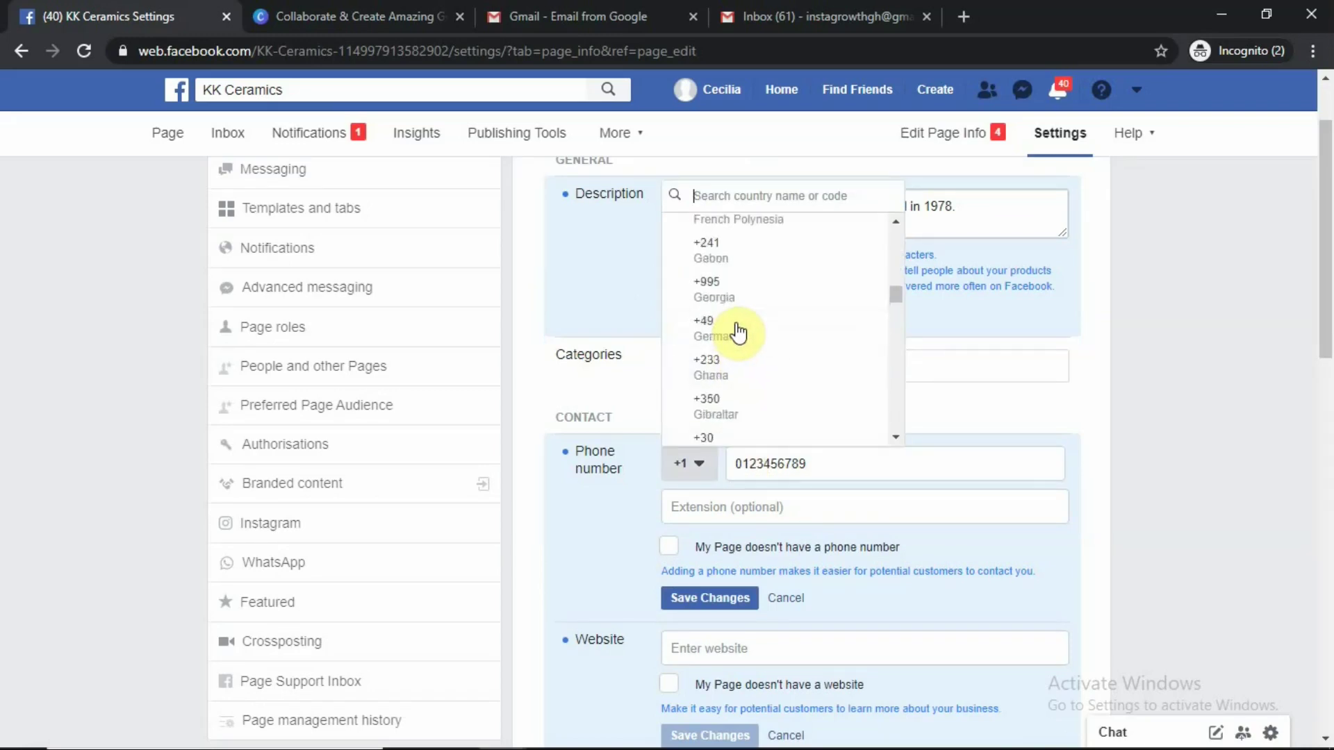
{"action": "scroll", "coordinate": [738, 332], "scroll_direction": "down", "scroll_amount": 5}
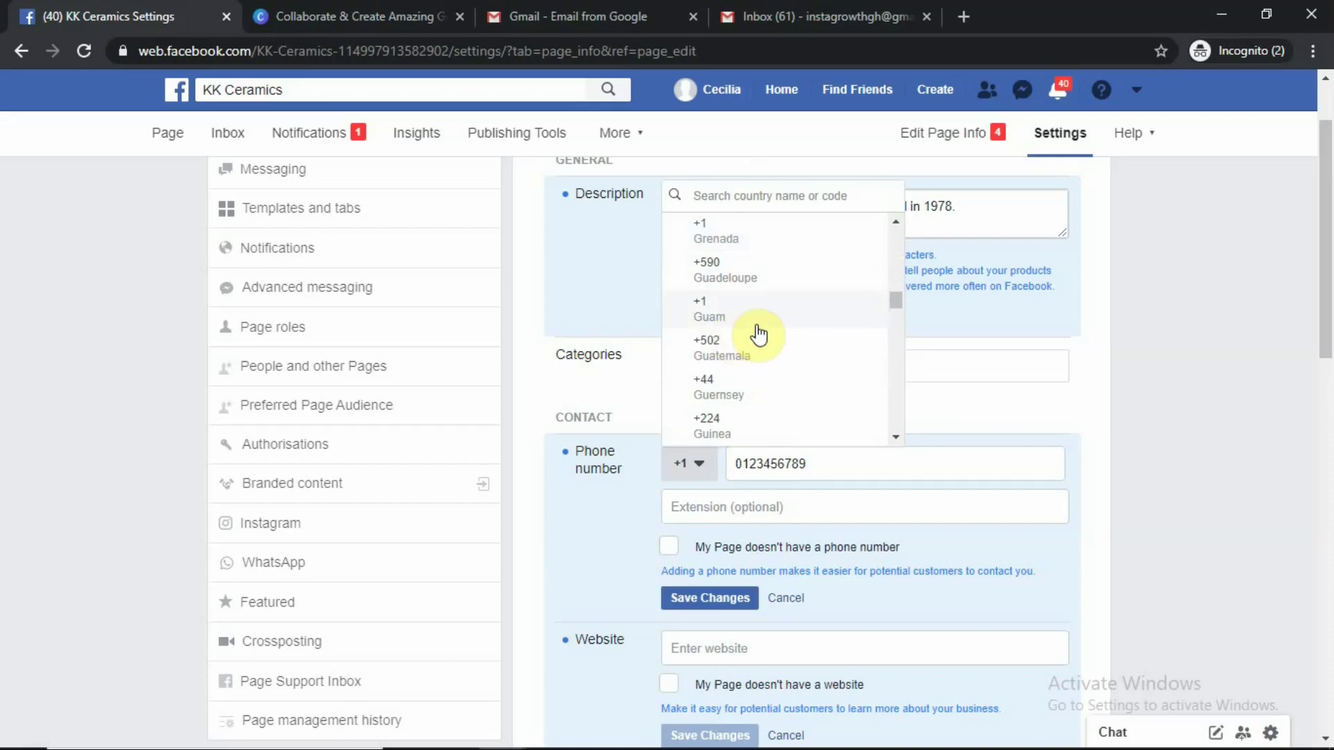
{"action": "scroll", "coordinate": [754, 264], "scroll_direction": "up", "scroll_amount": 3}
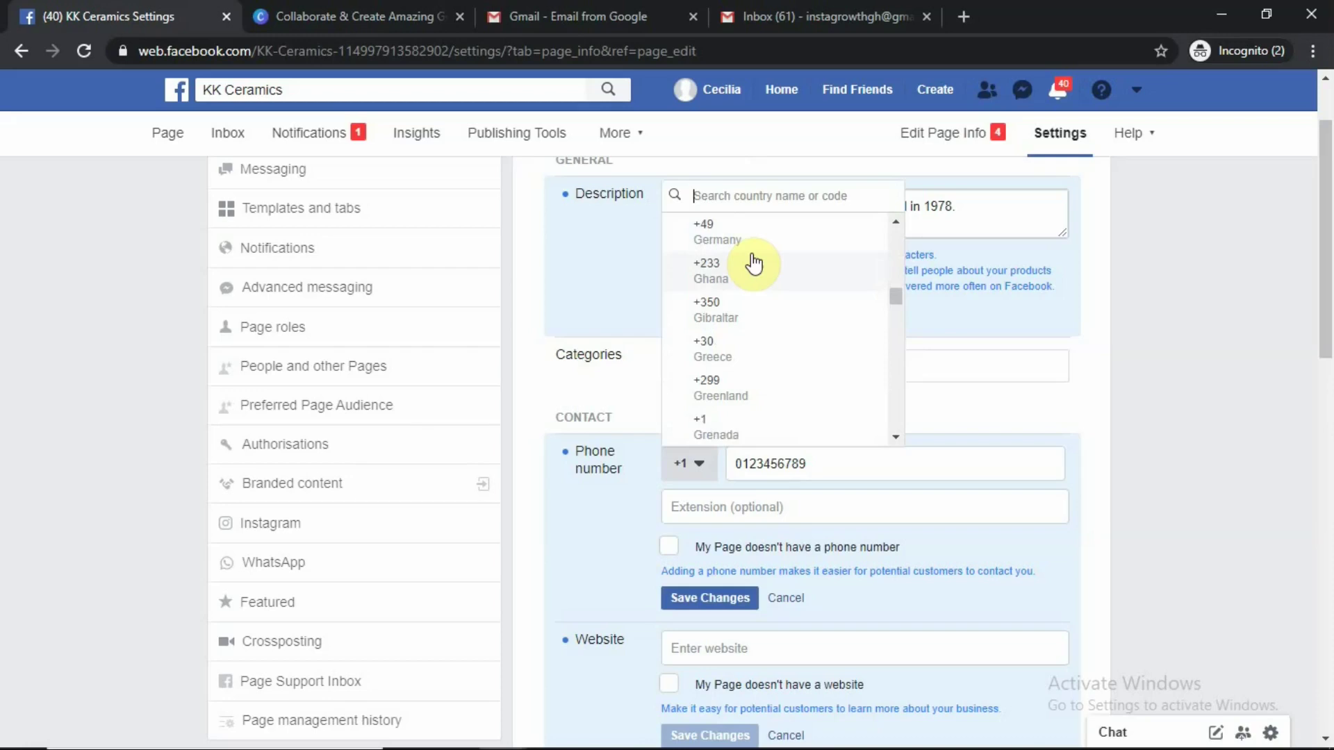
{"action": "left_click", "coordinate": [754, 264]}
{"action": "scroll", "coordinate": [834, 403], "scroll_direction": "down", "scroll_amount": 1}
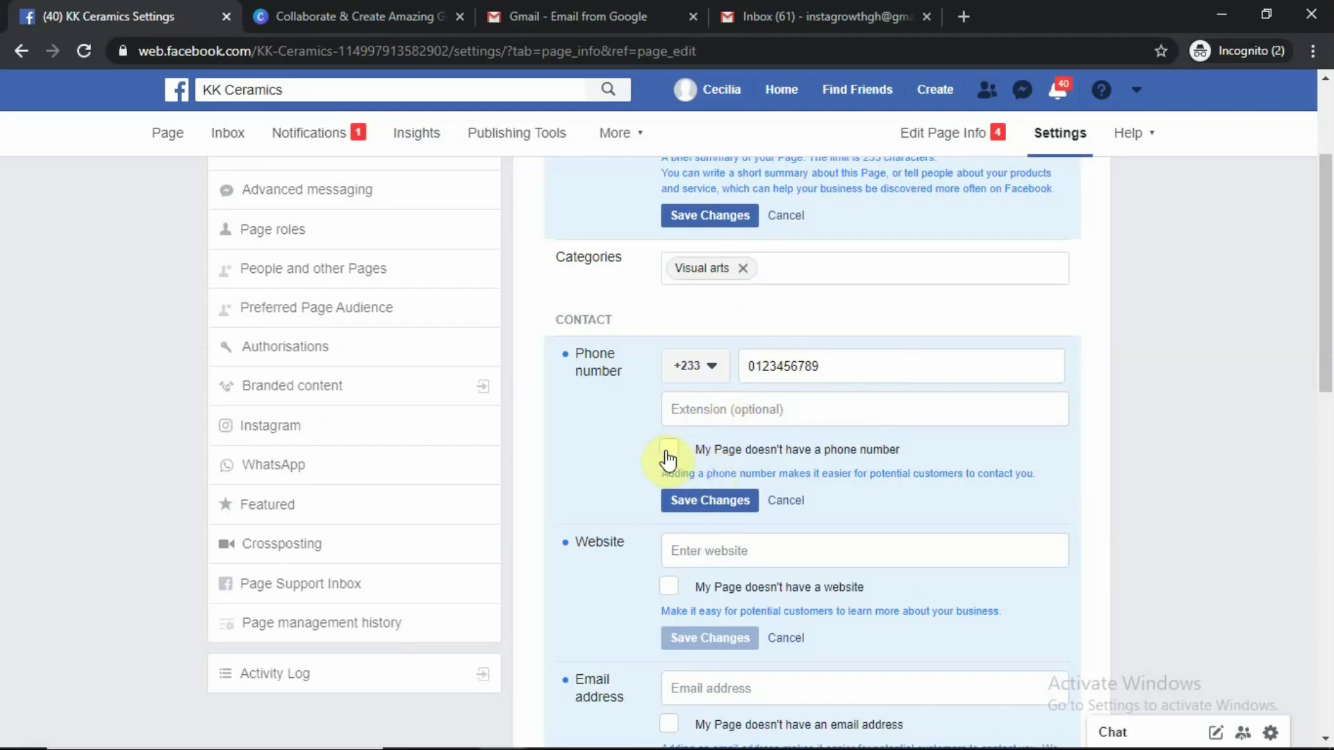
Mark that the Page doesn't have a website and save
{"action": "scroll", "coordinate": [795, 483], "scroll_direction": "down", "scroll_amount": 1}
{"action": "left_click", "coordinate": [723, 452]}
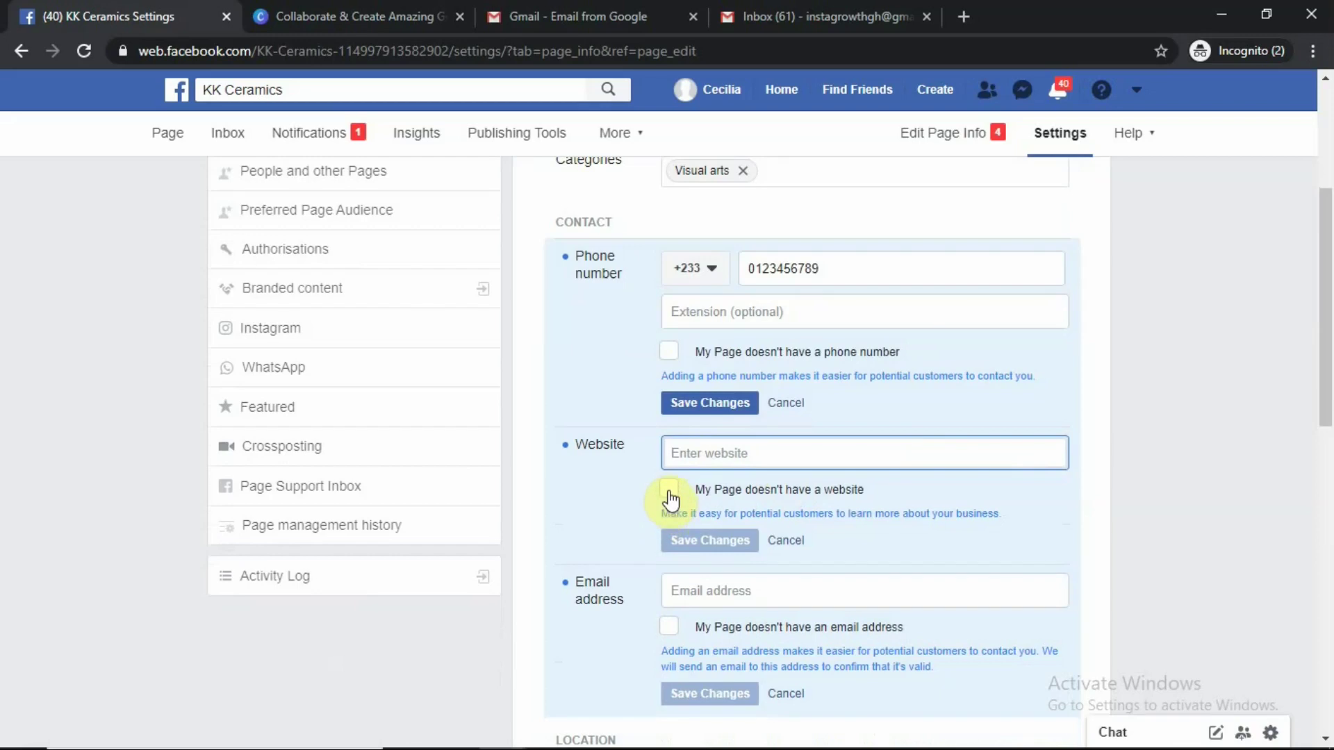
{"action": "left_click", "coordinate": [669, 492]}
{"action": "scroll", "coordinate": [832, 520], "scroll_direction": "down", "scroll_amount": 2}
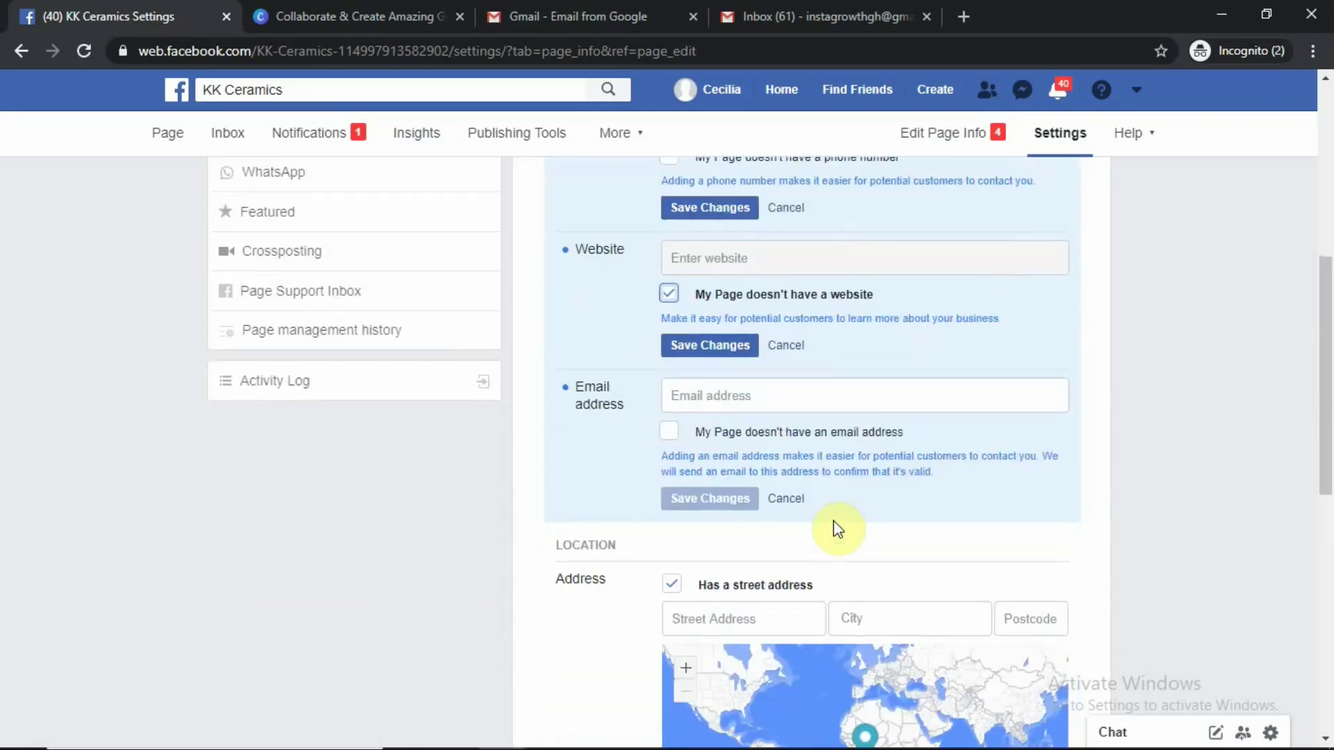
{"action": "left_click", "coordinate": [712, 347]}
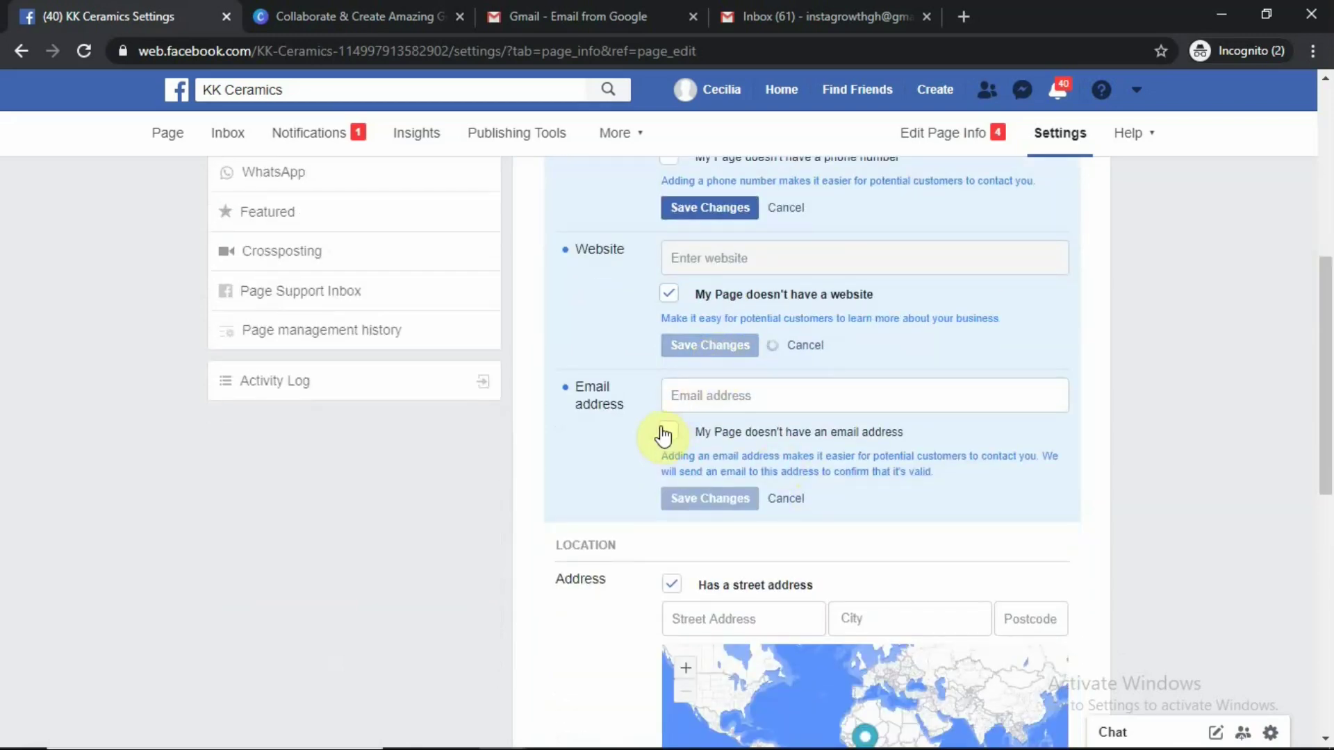
Mark that the Page doesn't have an email address and save
{"action": "left_click", "coordinate": [695, 400]}
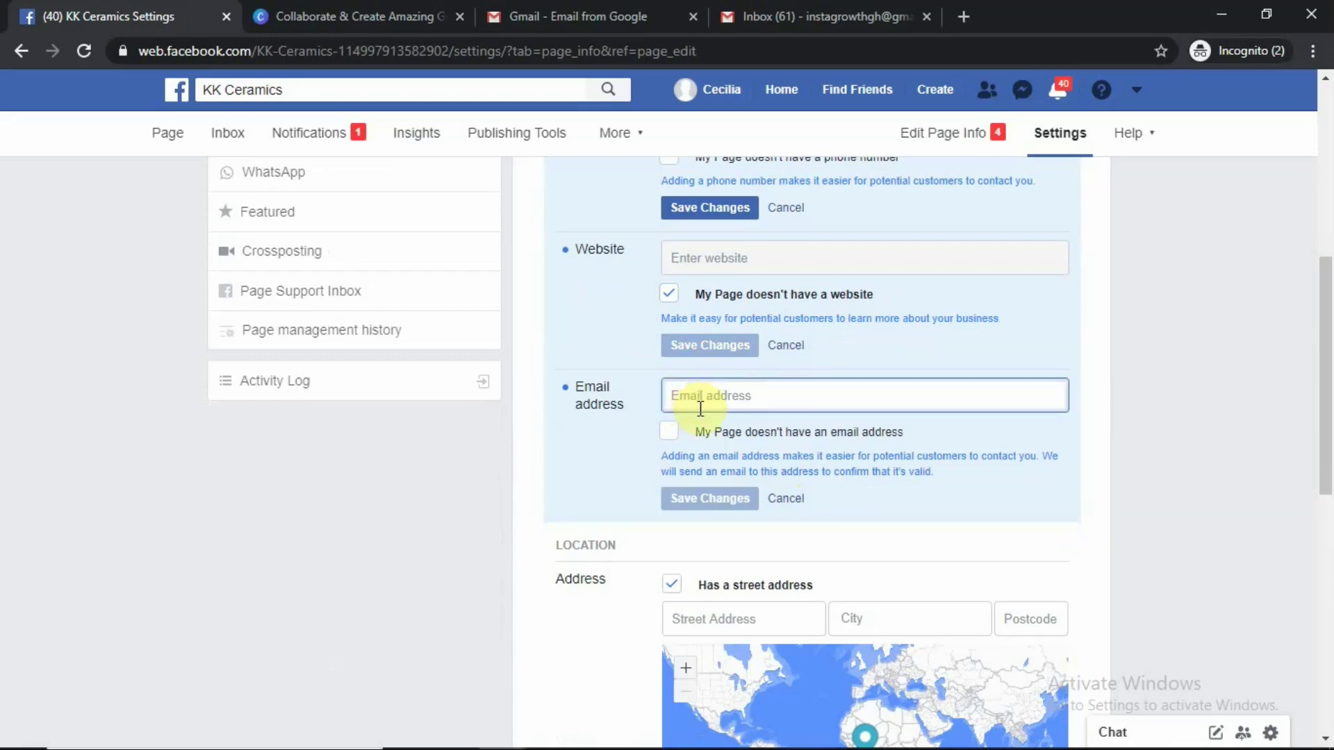
{"action": "left_click", "coordinate": [671, 437]}
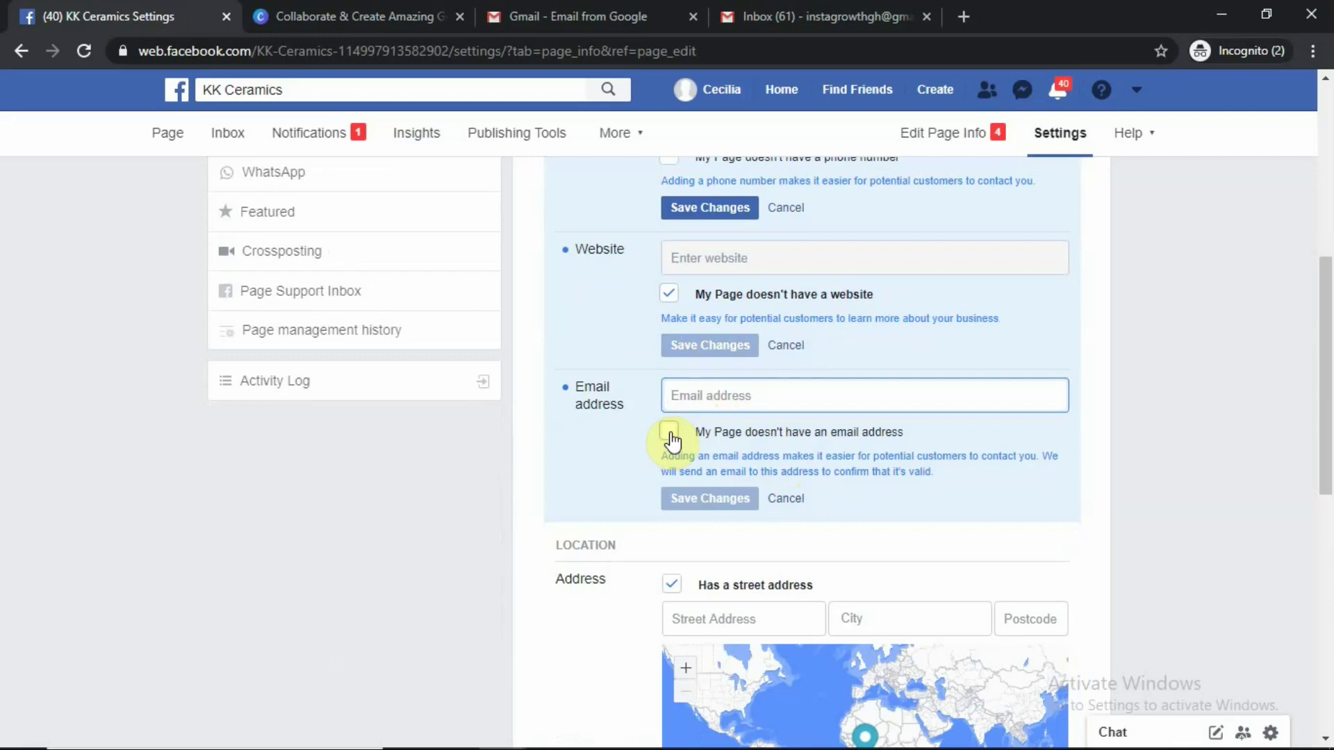
{"action": "left_click", "coordinate": [719, 510]}
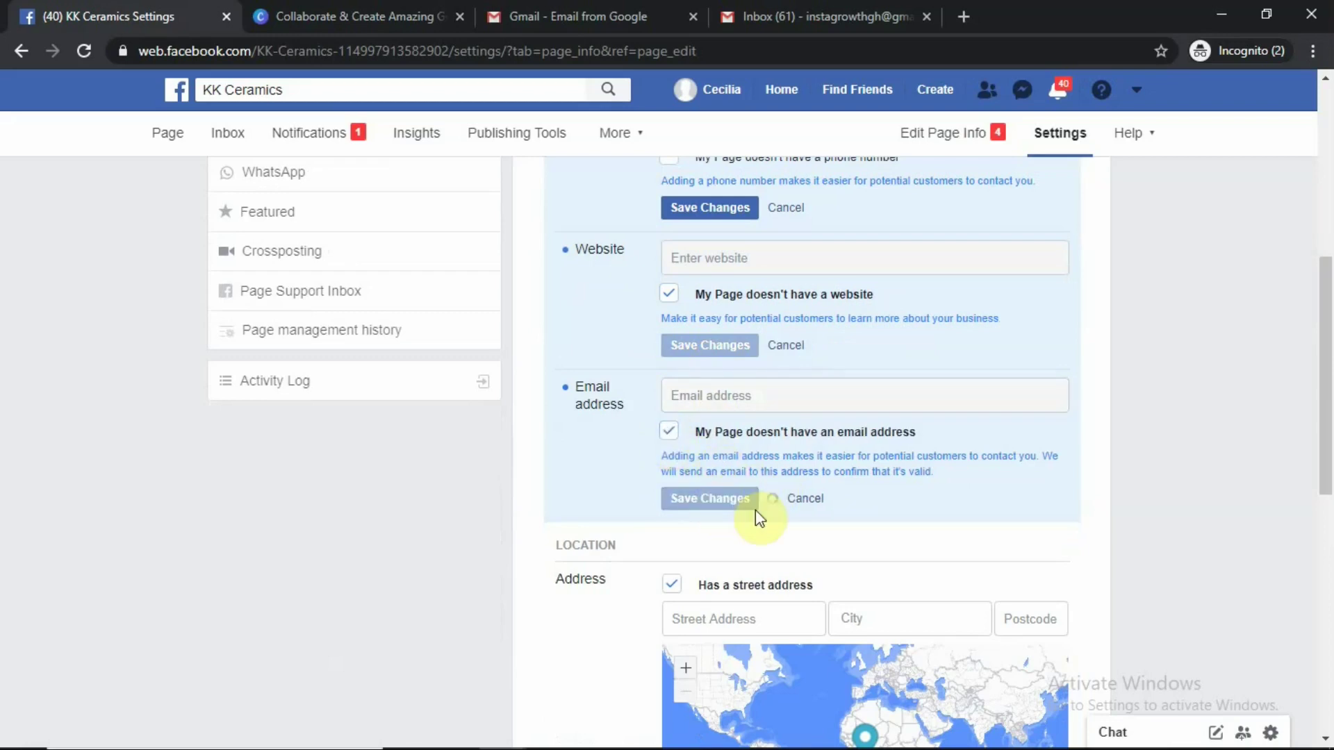
{"action": "scroll", "coordinate": [807, 518], "scroll_direction": "down", "scroll_amount": 4}
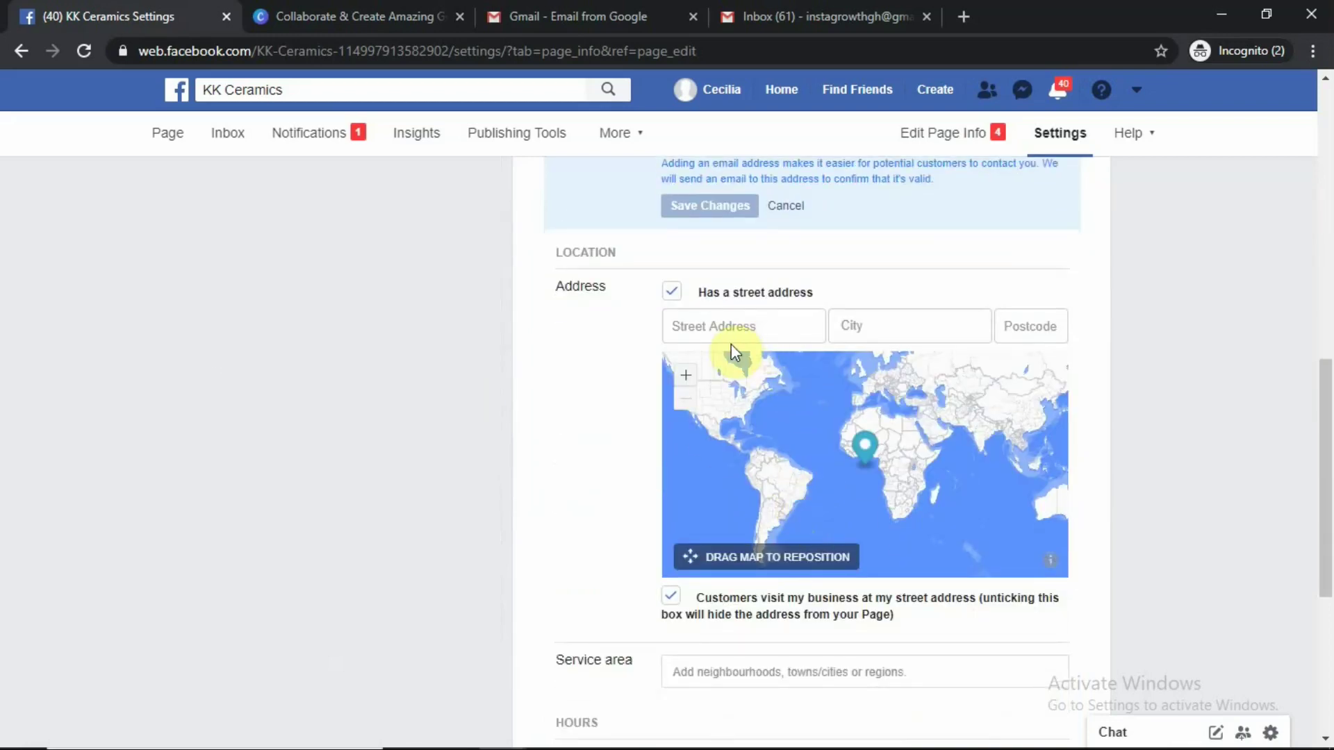
Leave the street address blank, enter city Accra and postcode 12345 in Location
{"action": "left_click", "coordinate": [702, 324]}
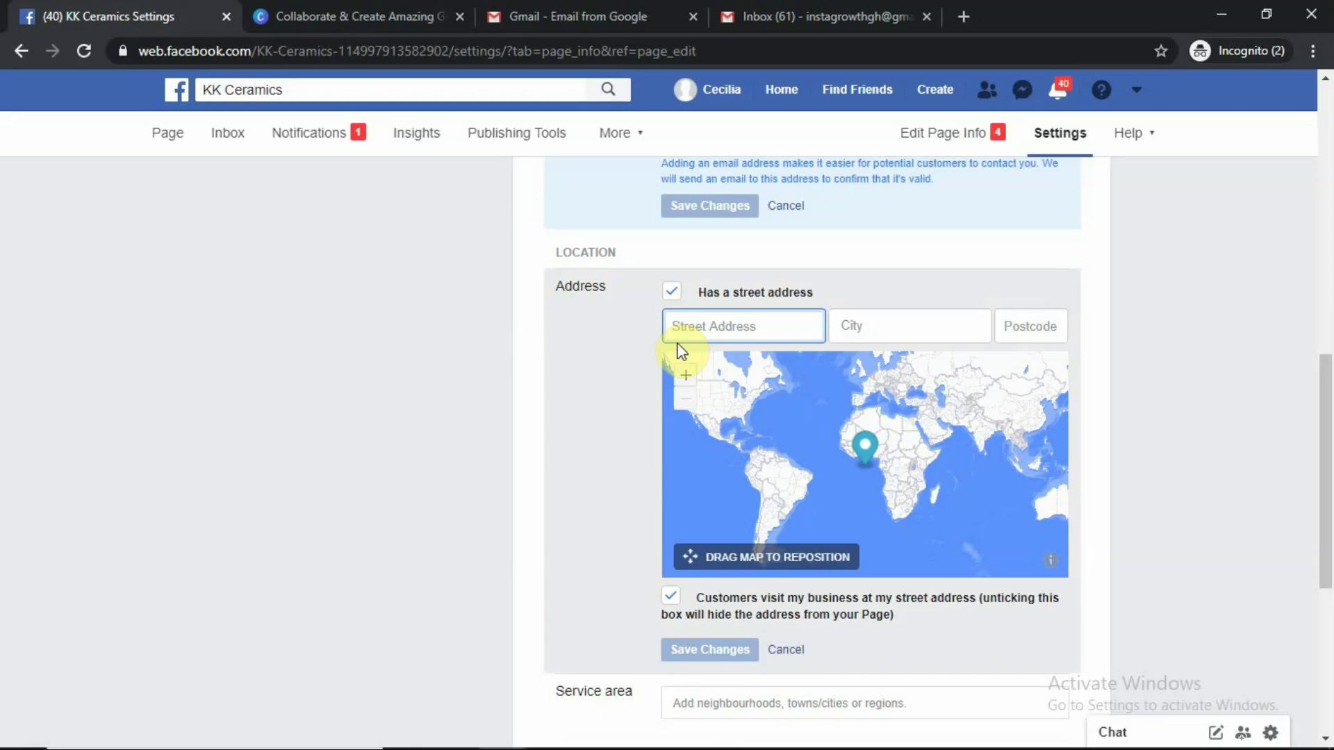
{"action": "type", "text": "Accra"}
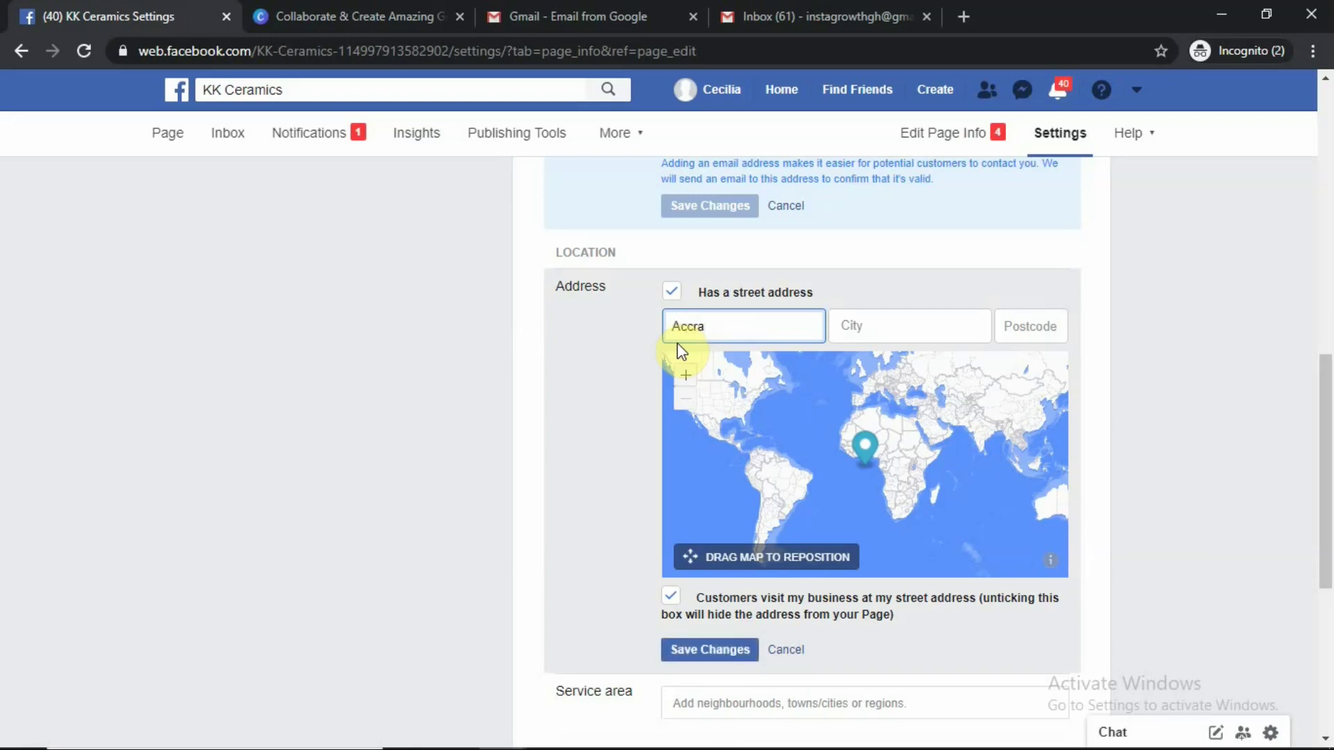
{"action": "key", "text": "BackSpace"}
{"action": "key", "text": "BackSpace"}
{"action": "key", "text": "BackSpace"}
{"action": "key", "text": "BackSpace"}
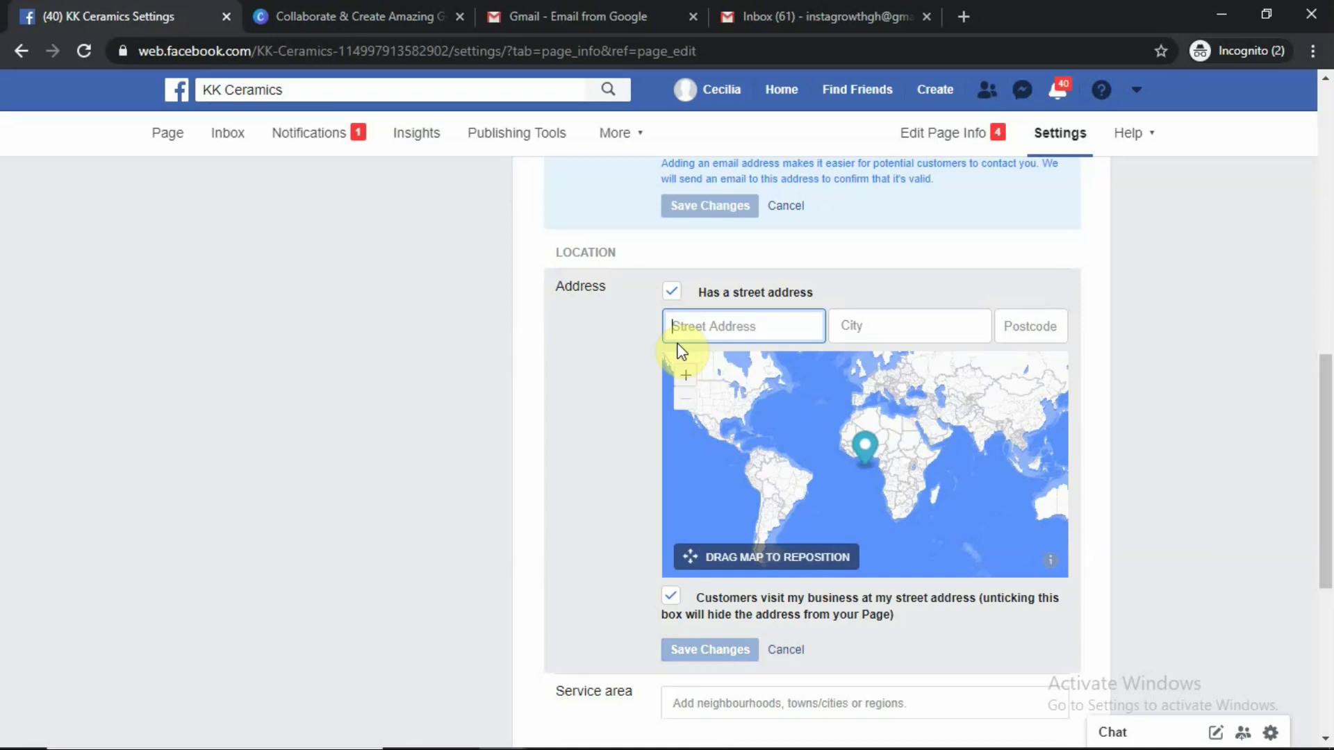
{"action": "left_click", "coordinate": [866, 339]}
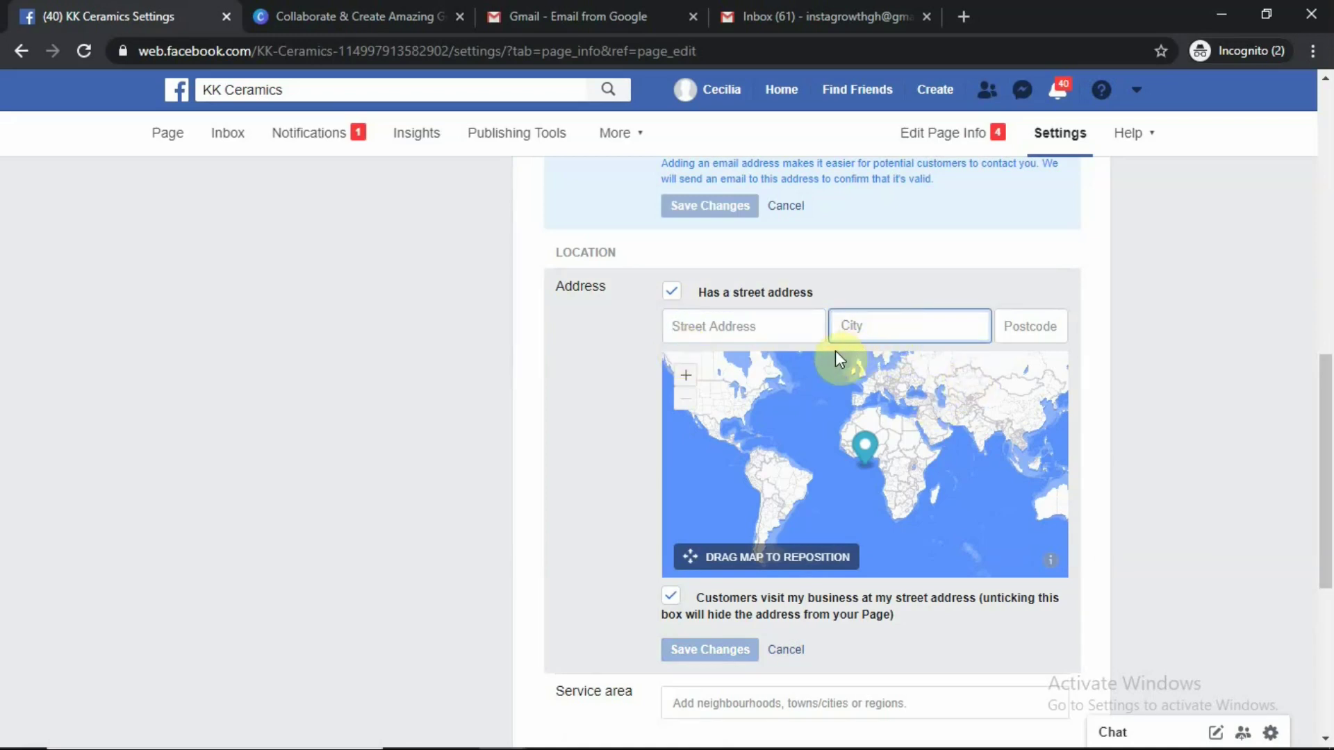
{"action": "type", "text": "Accra"}
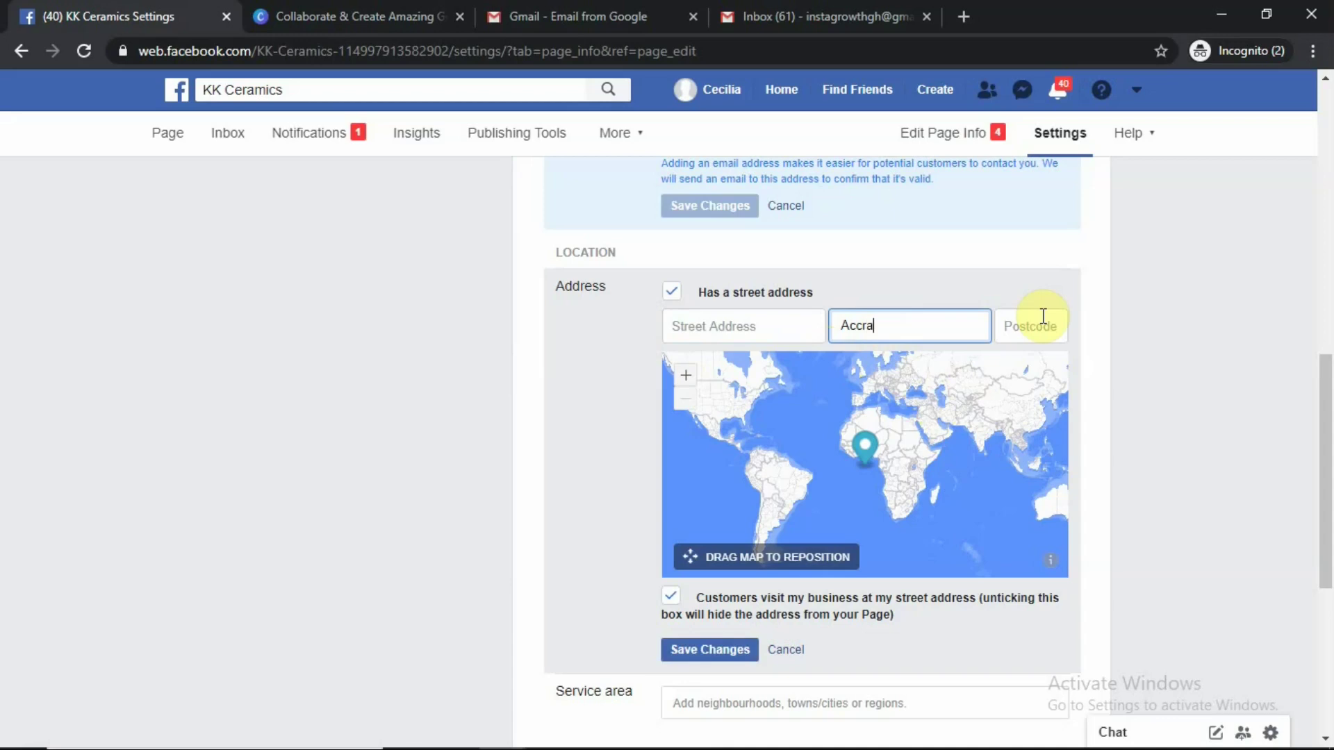
{"action": "left_click", "coordinate": [1043, 316]}
{"action": "type", "text": "12345"}
{"action": "left_click_drag", "start_coordinate": [706, 554], "coordinate": [690, 524]}
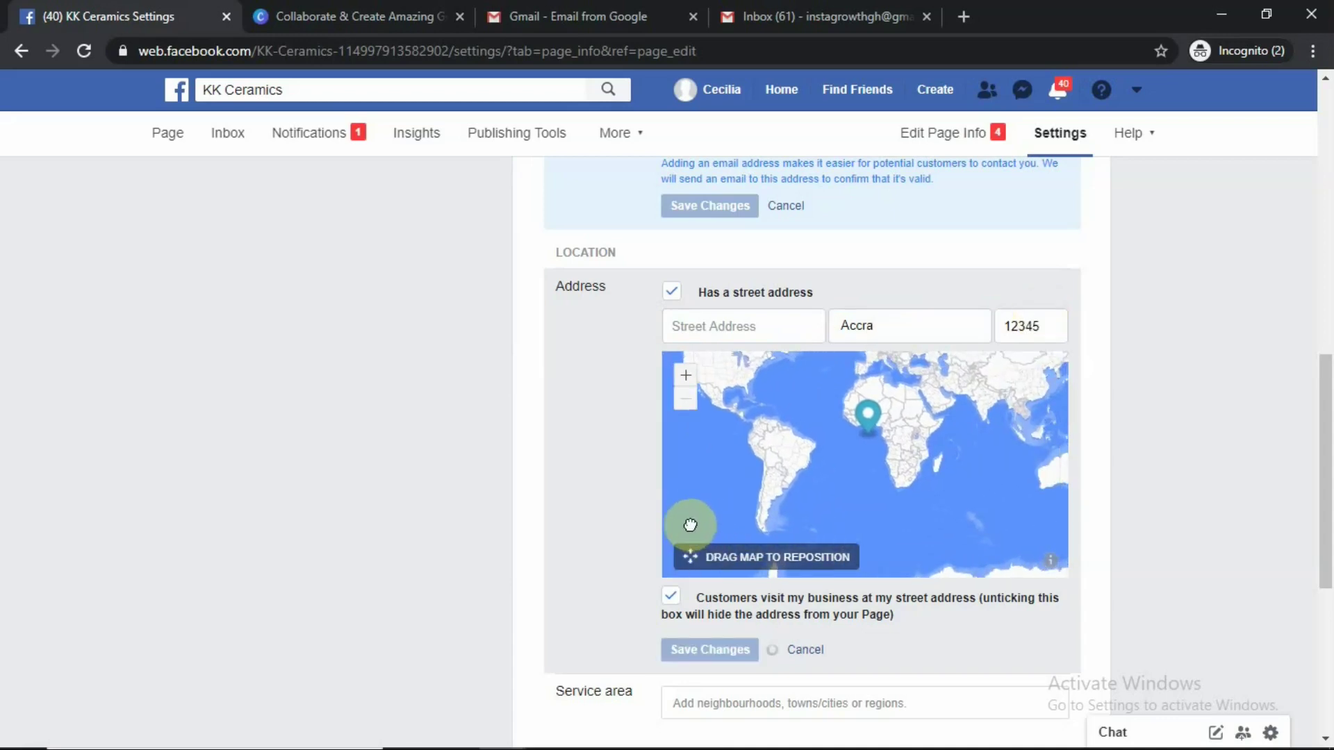
Zoom the address map in from West Africa down to central Accra
{"action": "left_click", "coordinate": [685, 375]}
{"action": "left_click", "coordinate": [685, 376]}
{"action": "left_click", "coordinate": [686, 376]}
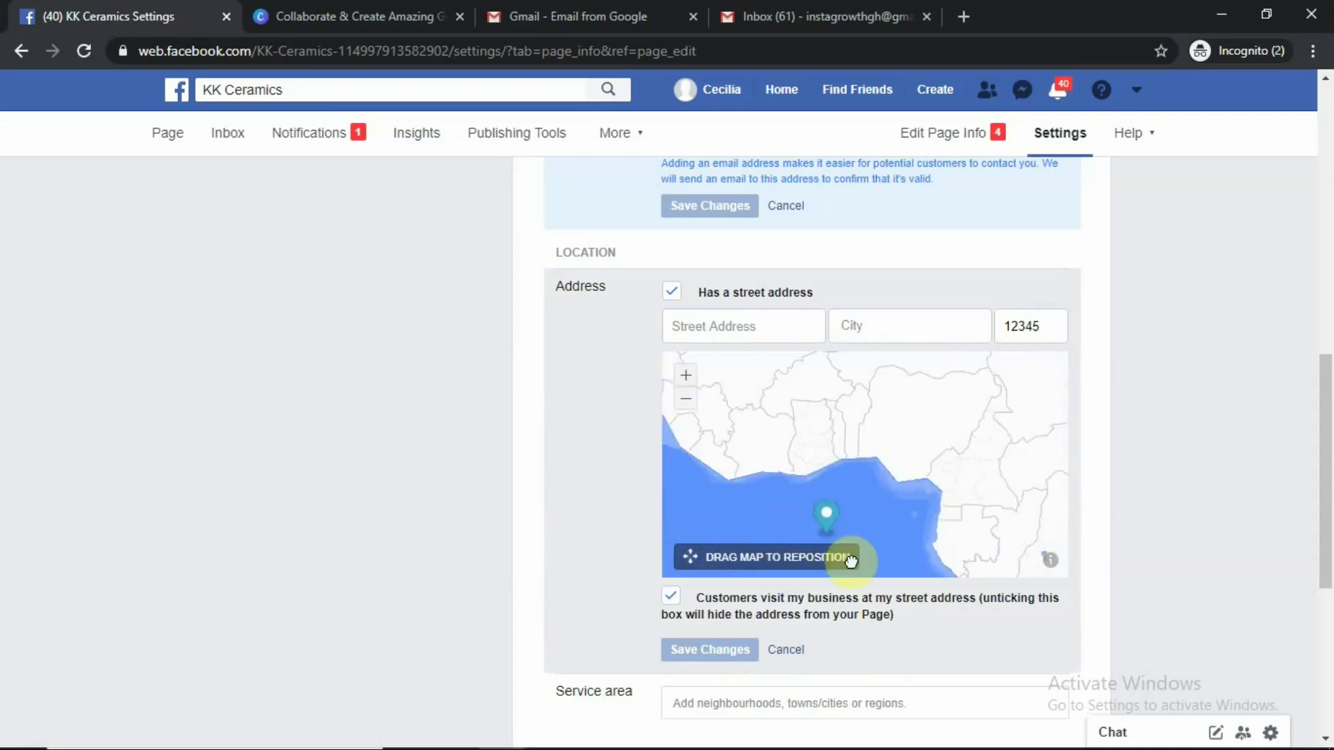
{"action": "left_click_drag", "start_coordinate": [803, 440], "coordinate": [827, 445]}
{"action": "left_click", "coordinate": [685, 378]}
{"action": "left_click", "coordinate": [685, 377]}
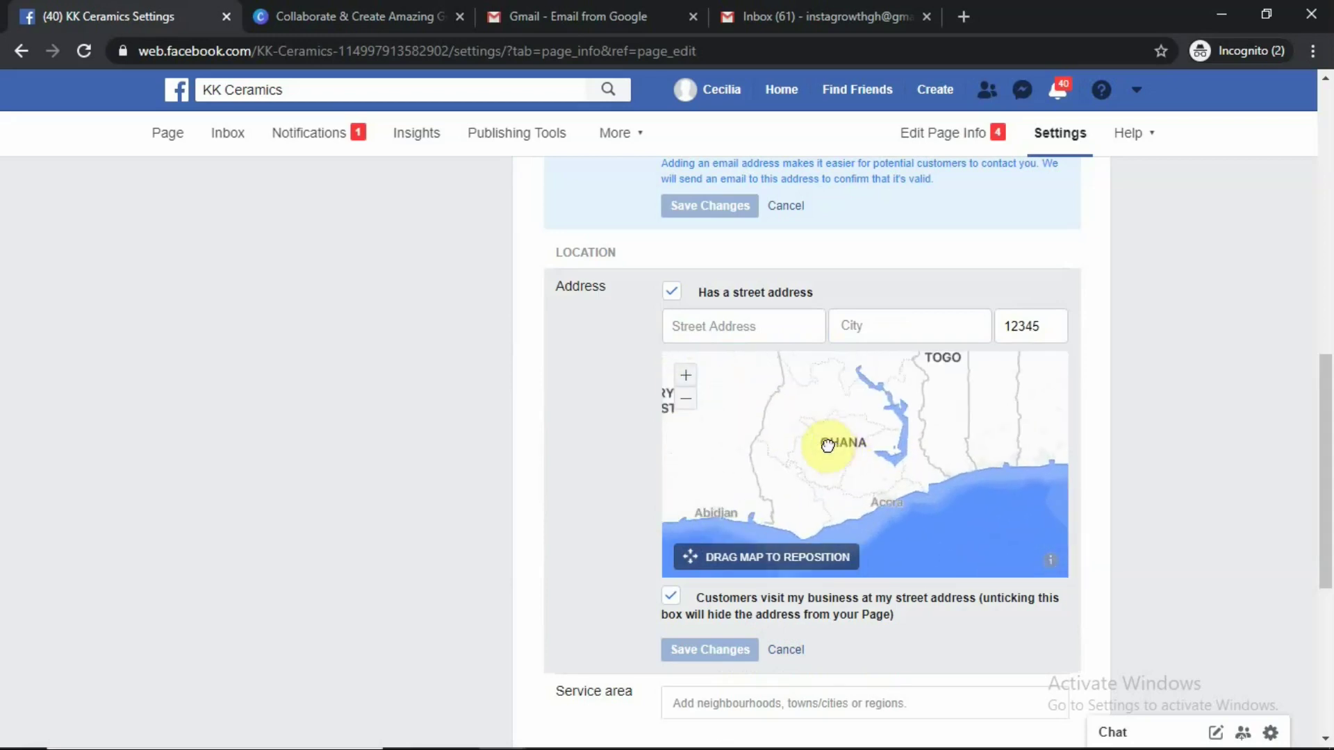
{"action": "left_click", "coordinate": [687, 377]}
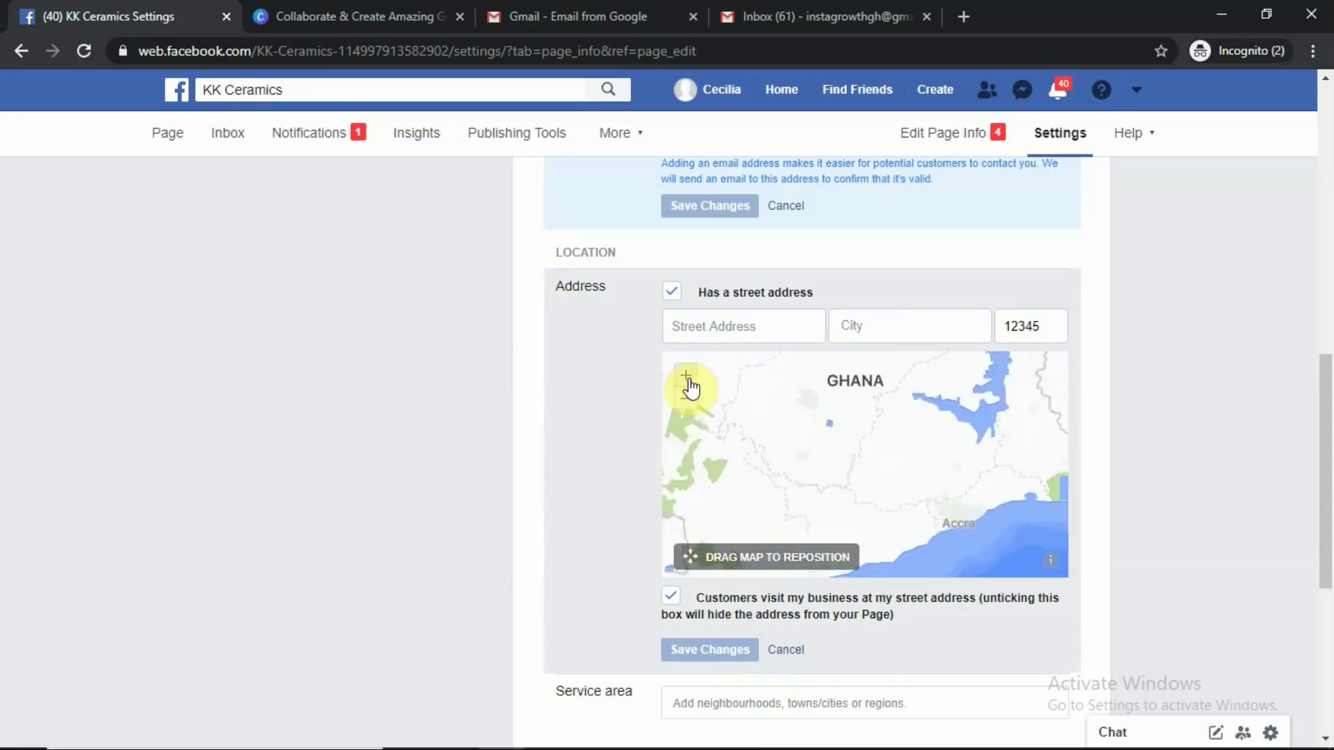
{"action": "left_click", "coordinate": [687, 377]}
{"action": "scroll", "coordinate": [846, 450], "scroll_direction": "down", "scroll_amount": 1}
{"action": "left_click_drag", "start_coordinate": [867, 470], "coordinate": [730, 479]}
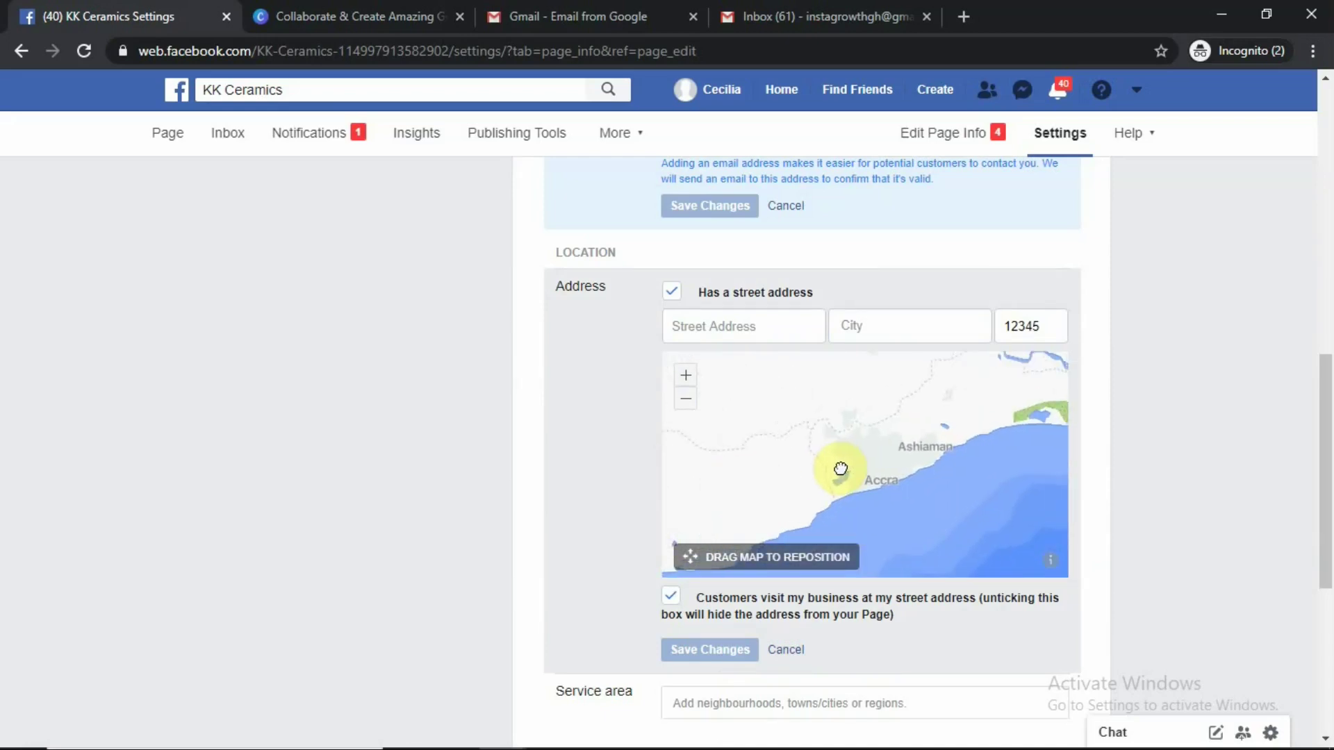
{"action": "left_click", "coordinate": [686, 377]}
{"action": "left_click_drag", "start_coordinate": [894, 481], "coordinate": [893, 440]}
{"action": "left_click", "coordinate": [686, 388]}
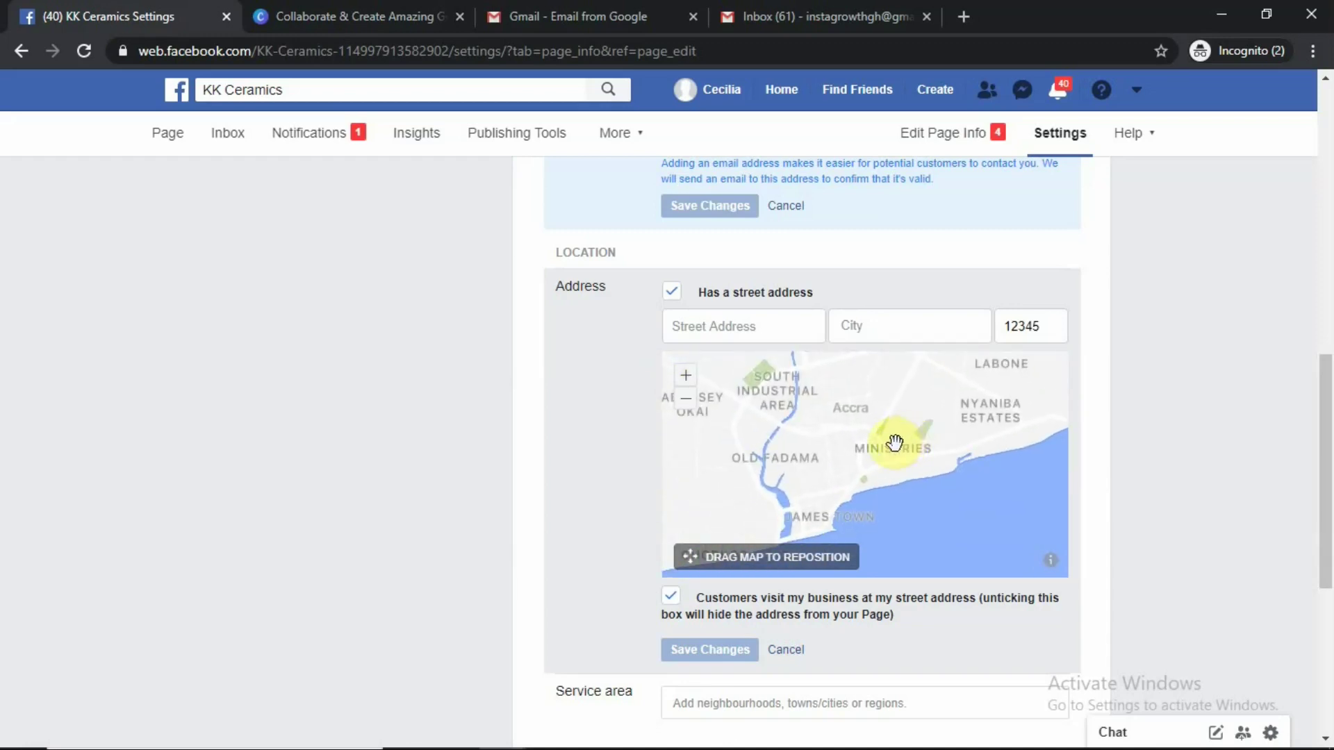
{"action": "left_click", "coordinate": [684, 376]}
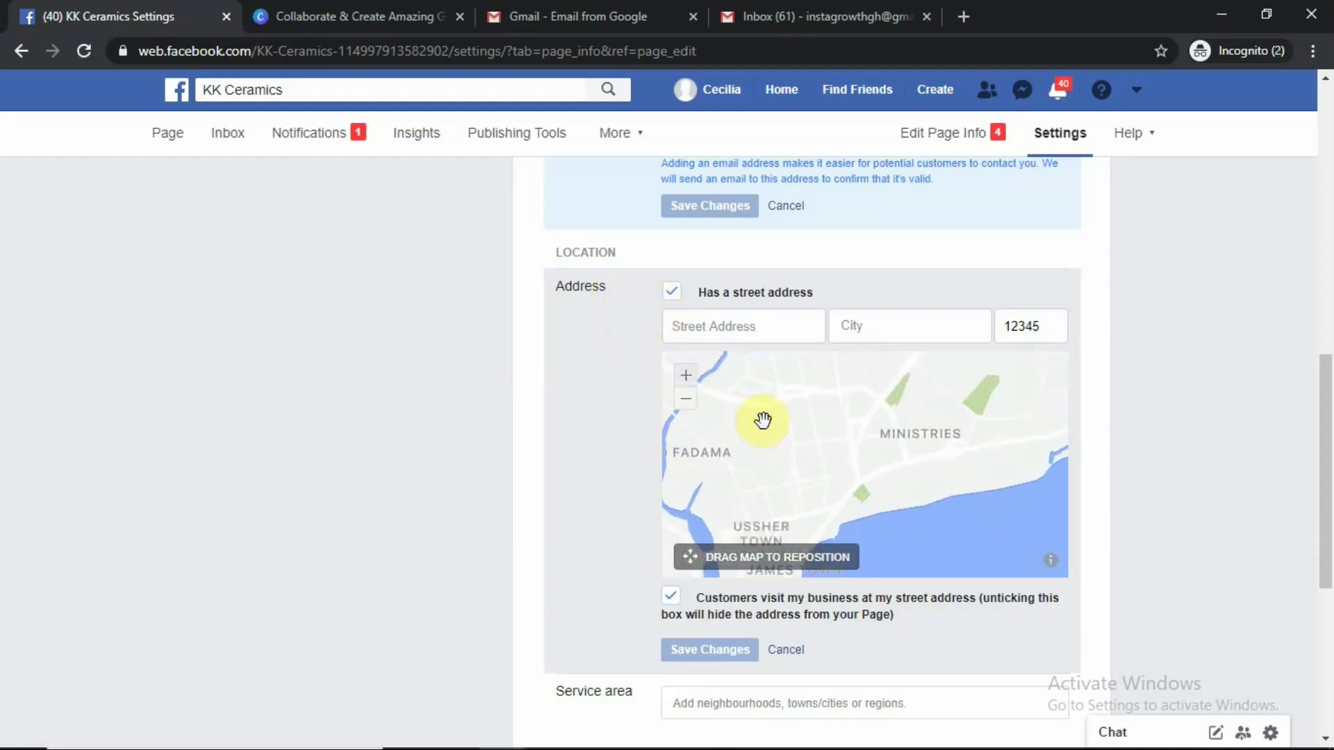
Pan the map around Mandela Park and St. Barnabas Church to centre the Osu streets
{"action": "left_click_drag", "start_coordinate": [917, 500], "coordinate": [839, 470]}
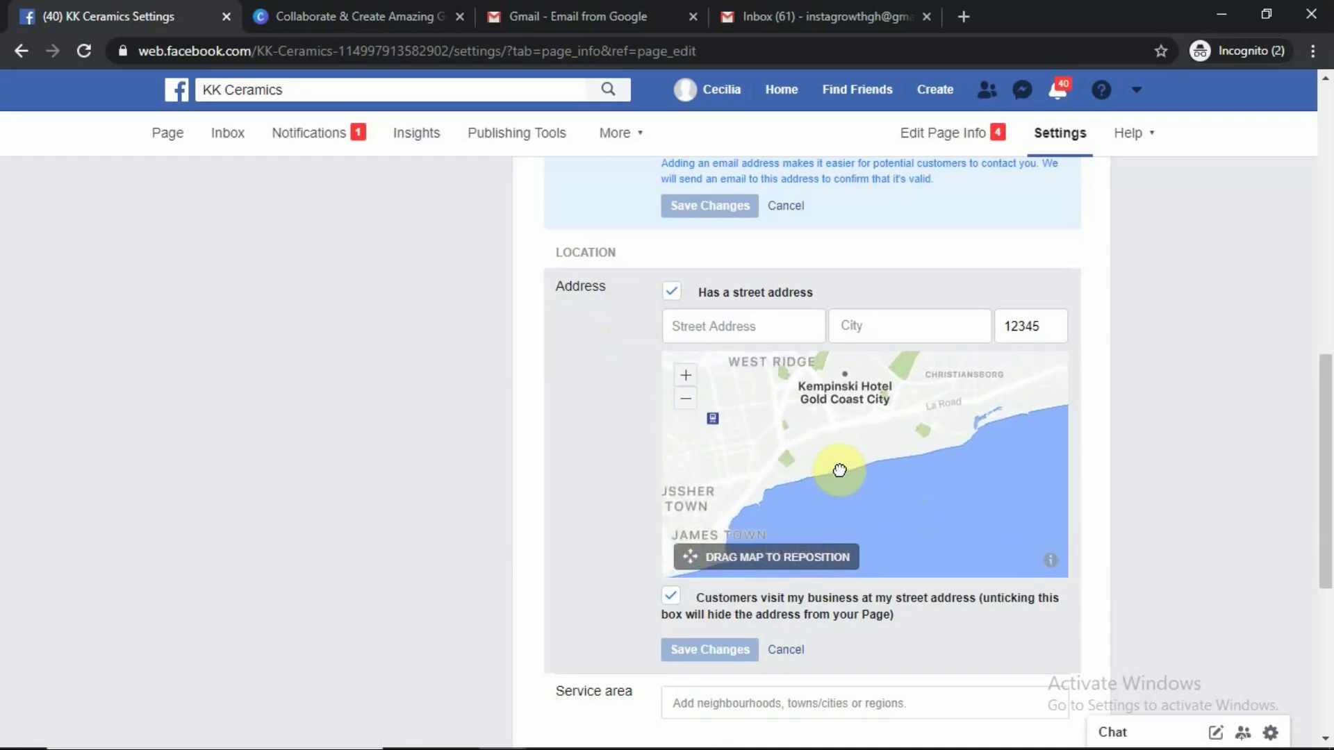
{"action": "left_click", "coordinate": [684, 377]}
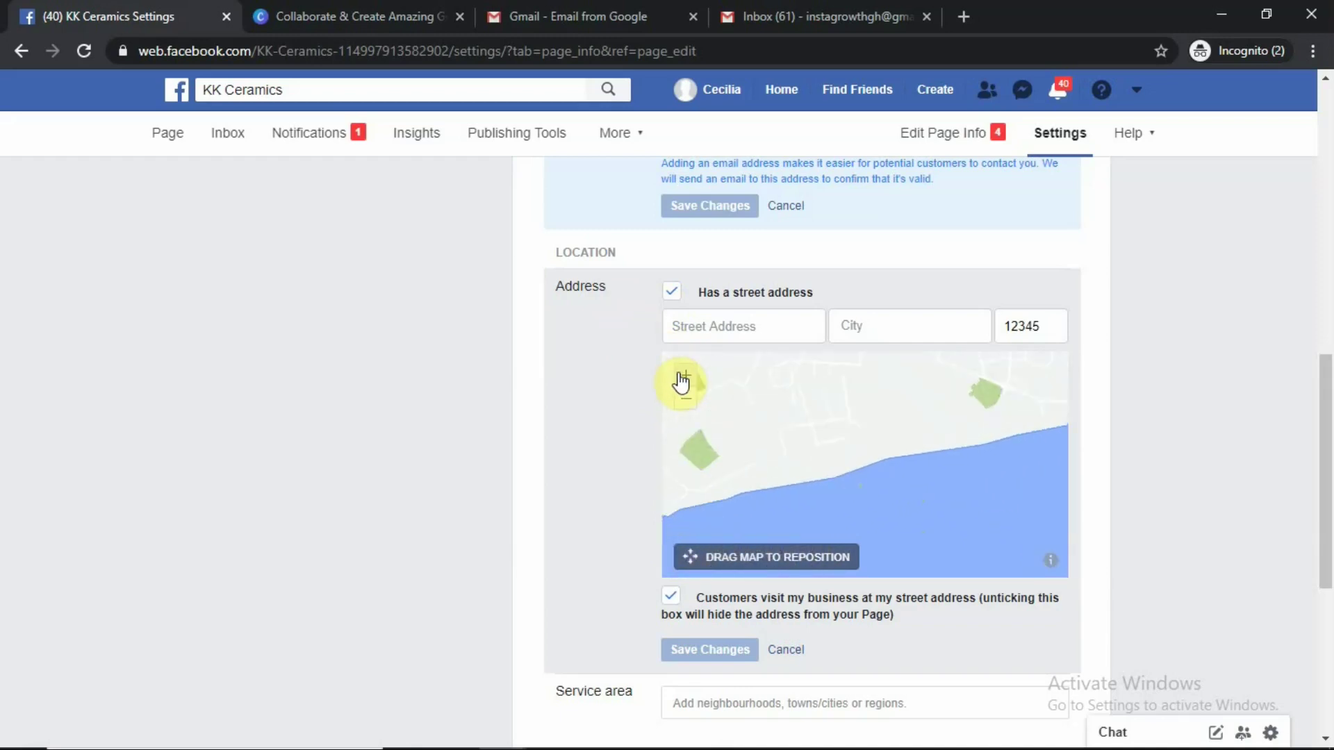
{"action": "left_click_drag", "start_coordinate": [843, 408], "coordinate": [768, 467]}
{"action": "left_click_drag", "start_coordinate": [885, 459], "coordinate": [744, 486]}
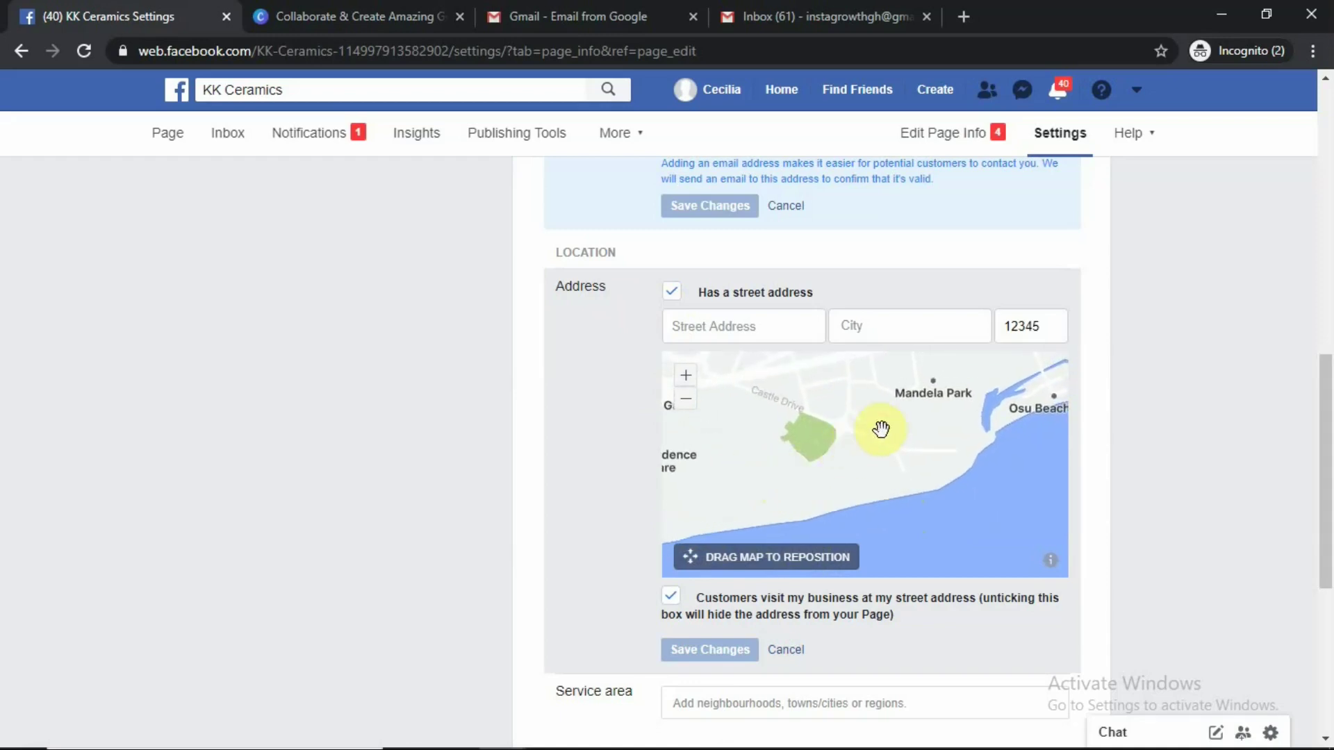
{"action": "left_click_drag", "start_coordinate": [948, 396], "coordinate": [961, 476]}
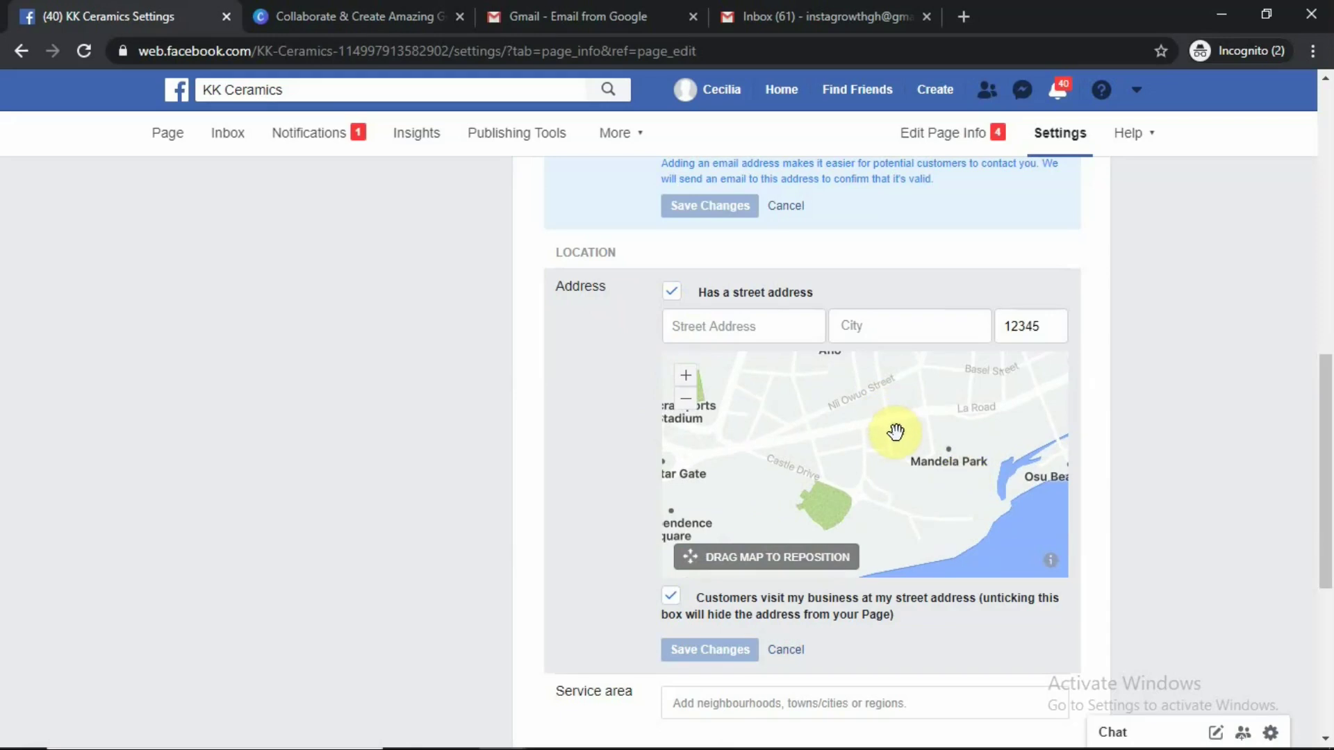
{"action": "left_click_drag", "start_coordinate": [895, 432], "coordinate": [895, 428]}
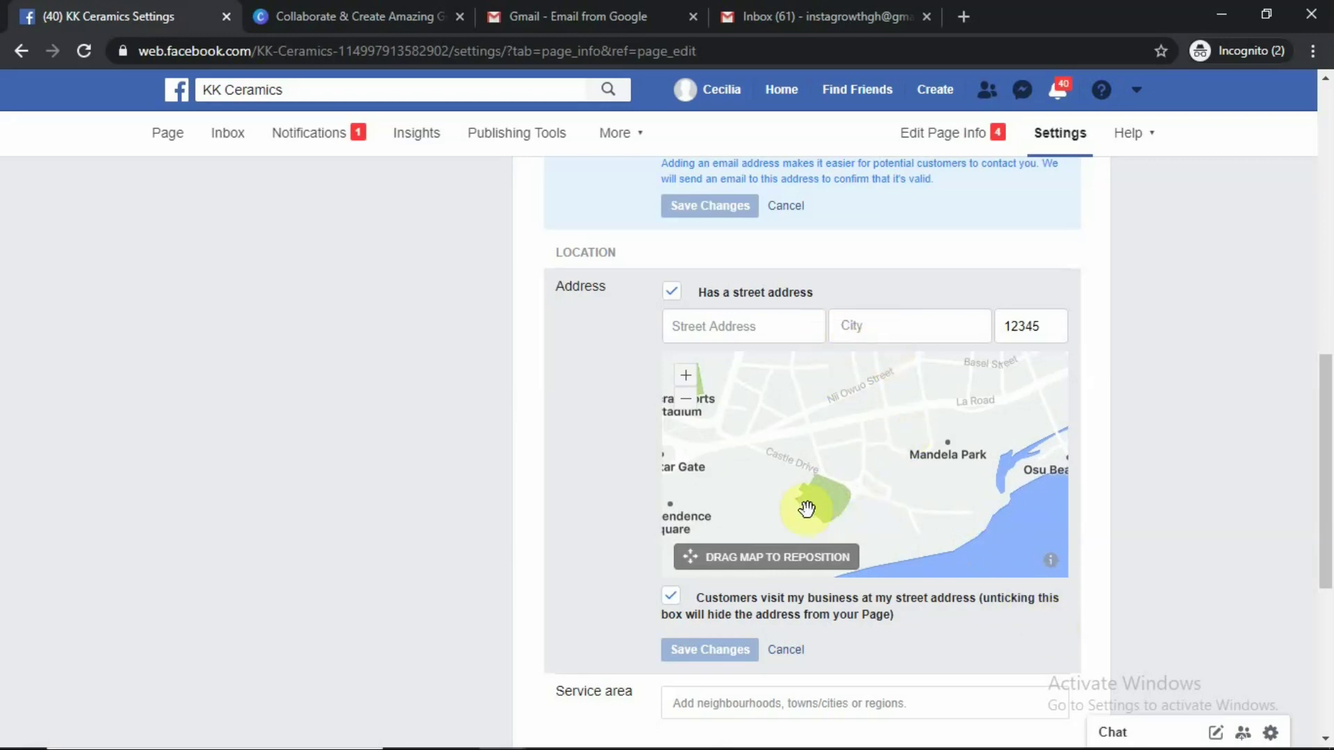
{"action": "left_click_drag", "start_coordinate": [904, 529], "coordinate": [898, 542]}
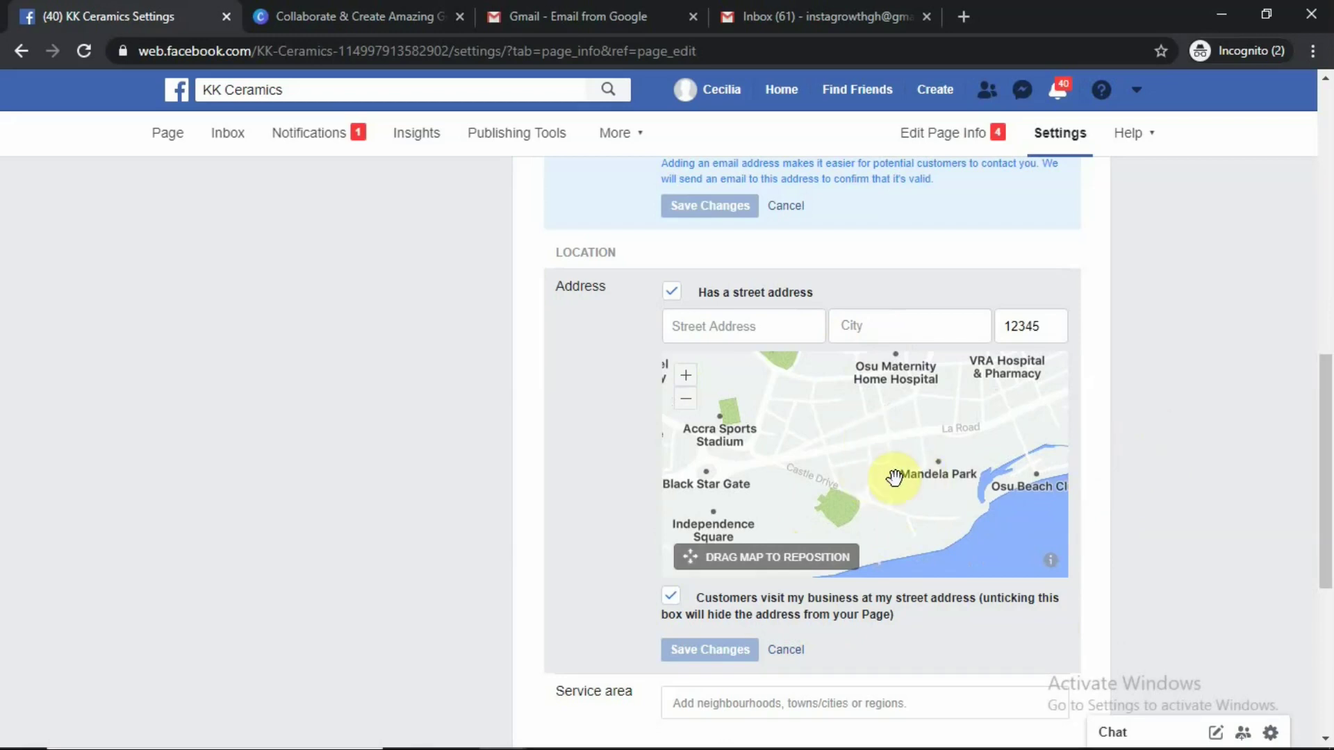
{"action": "scroll", "coordinate": [849, 477], "scroll_direction": "up", "scroll_amount": 3}
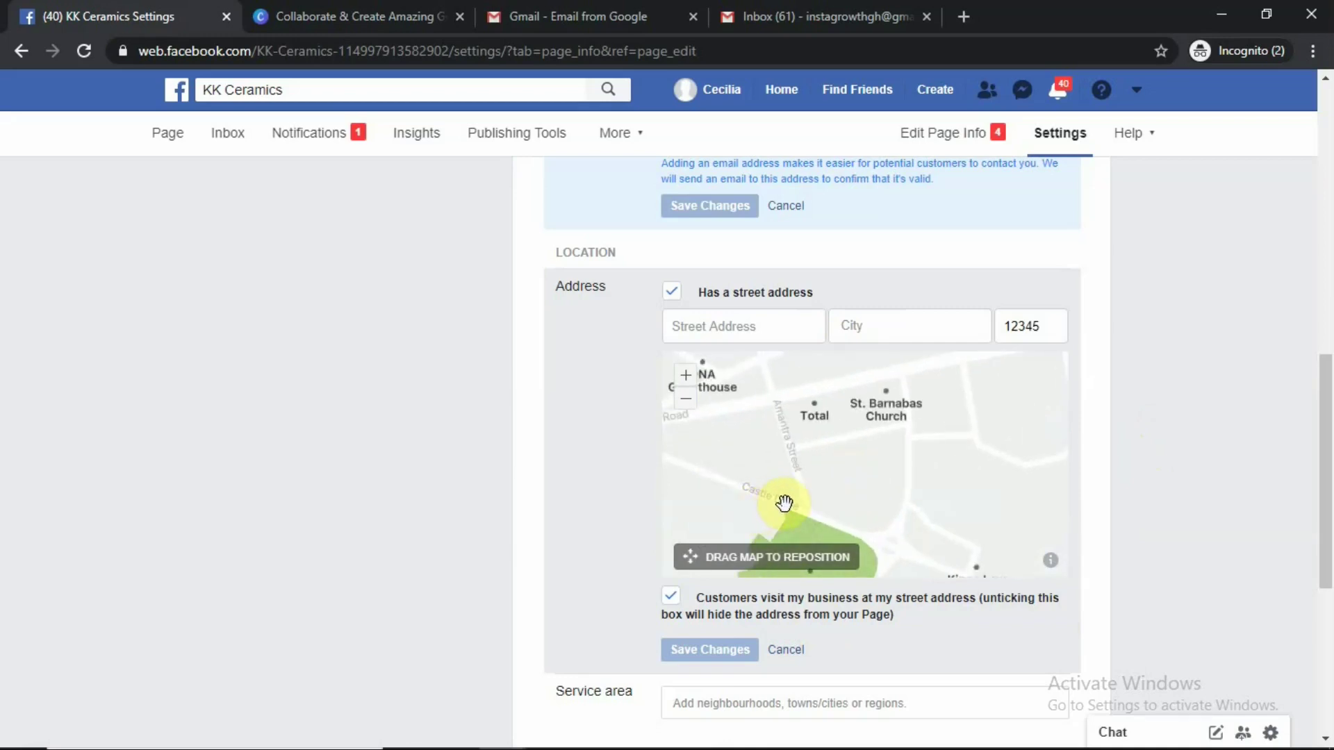
{"action": "left_click_drag", "start_coordinate": [795, 501], "coordinate": [884, 458]}
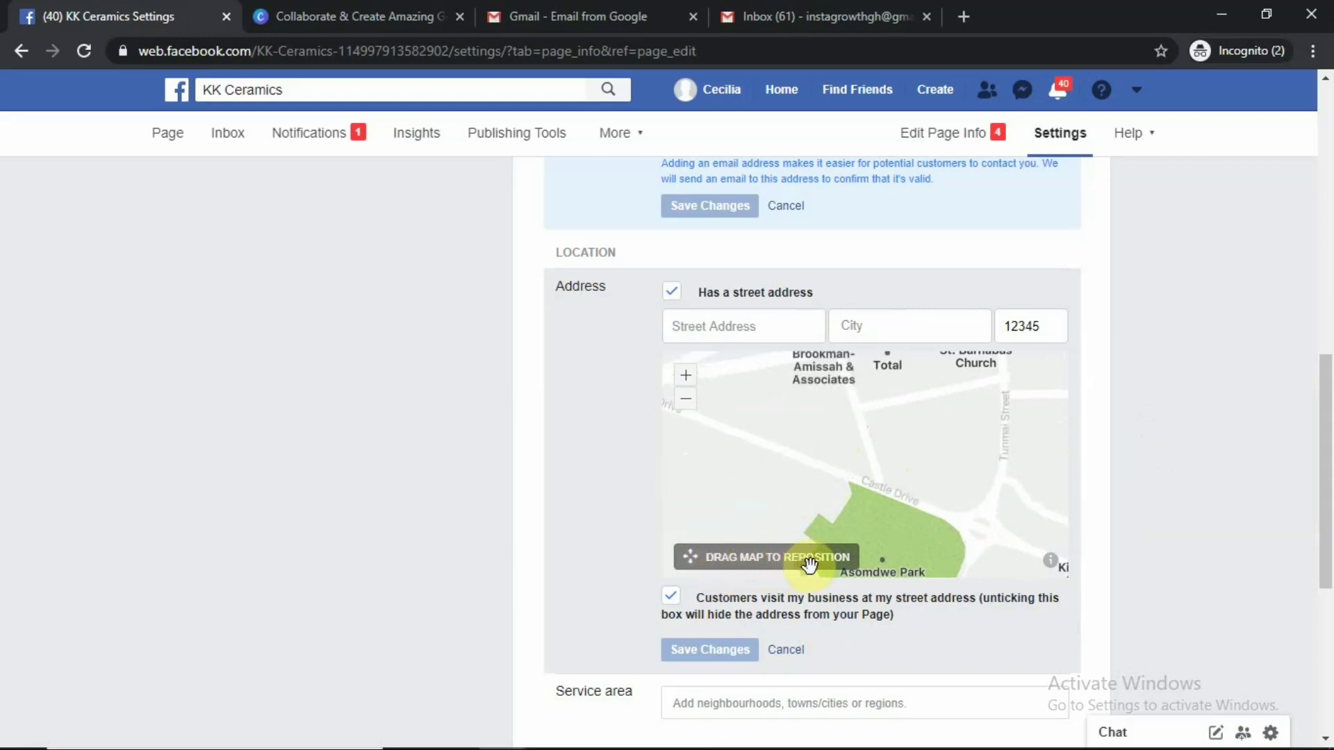
{"action": "left_click_drag", "start_coordinate": [870, 444], "coordinate": [888, 544]}
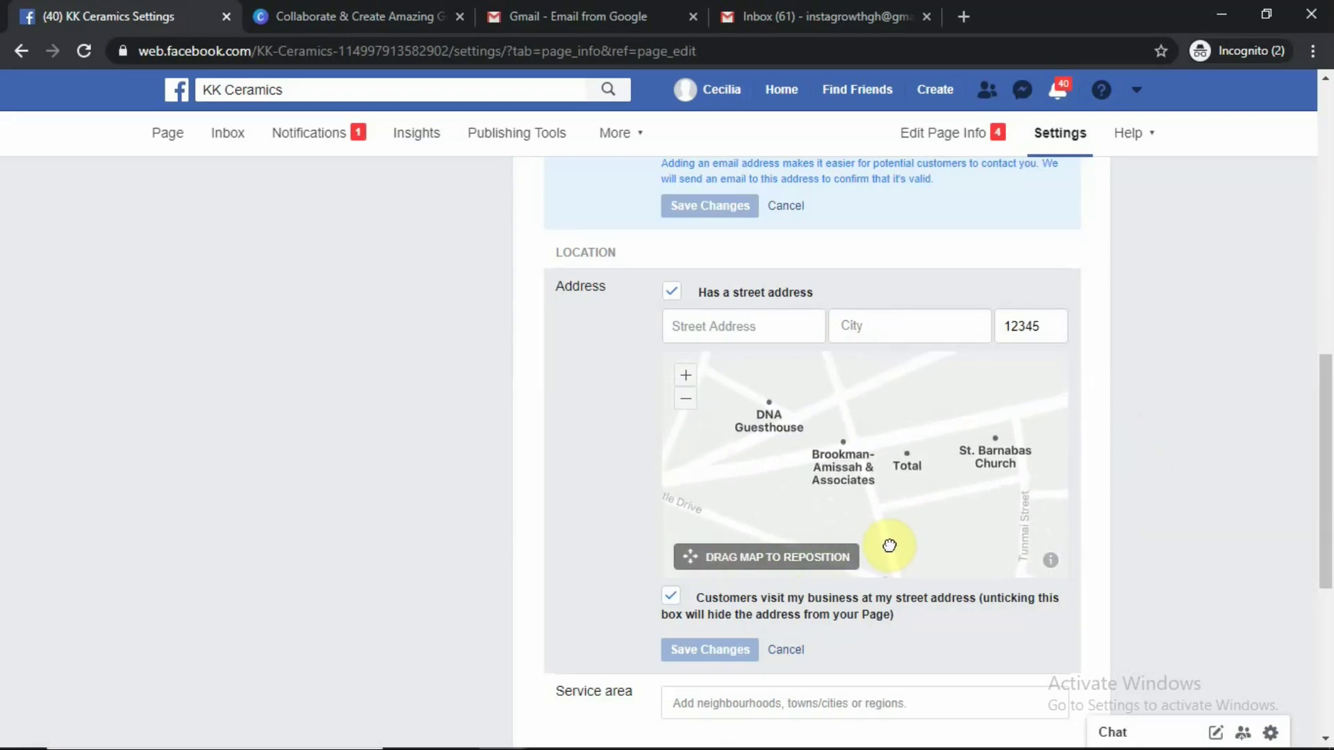
{"action": "left_click_drag", "start_coordinate": [848, 457], "coordinate": [948, 514]}
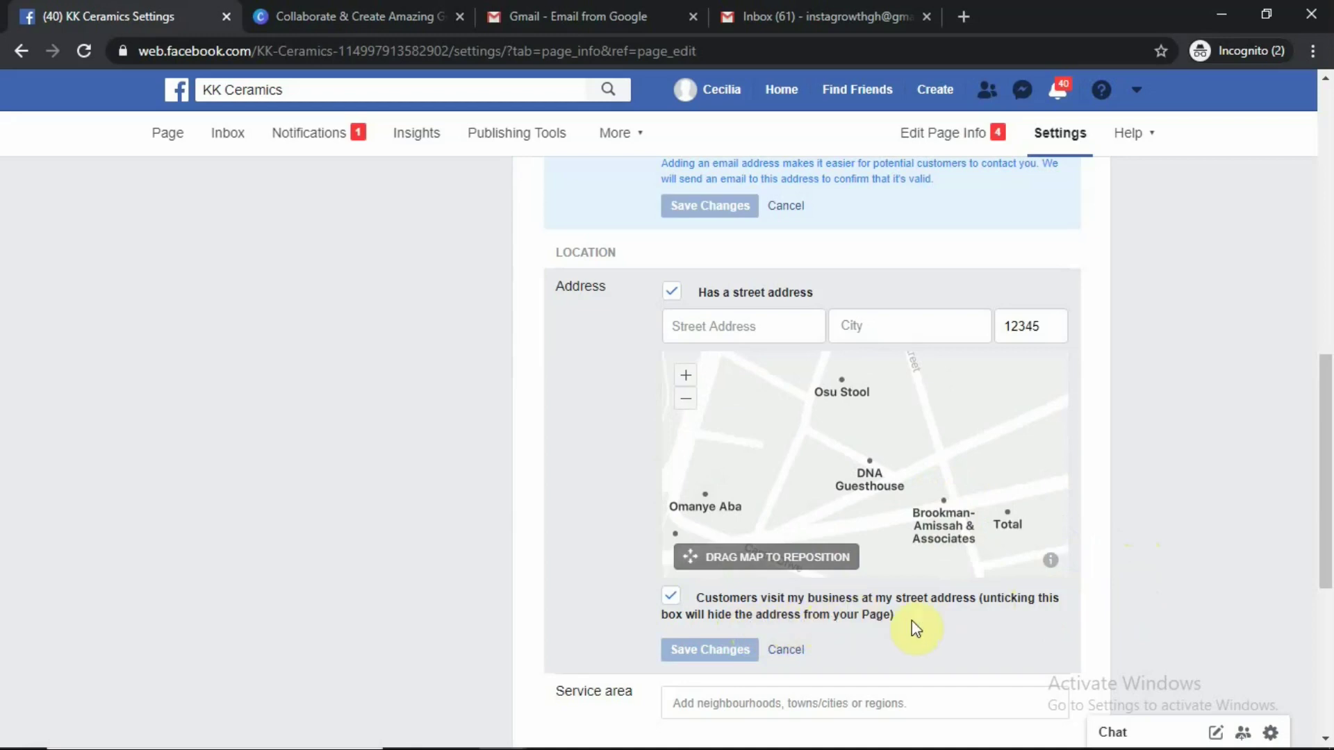
{"action": "scroll", "coordinate": [1042, 625], "scroll_direction": "down", "scroll_amount": 4}
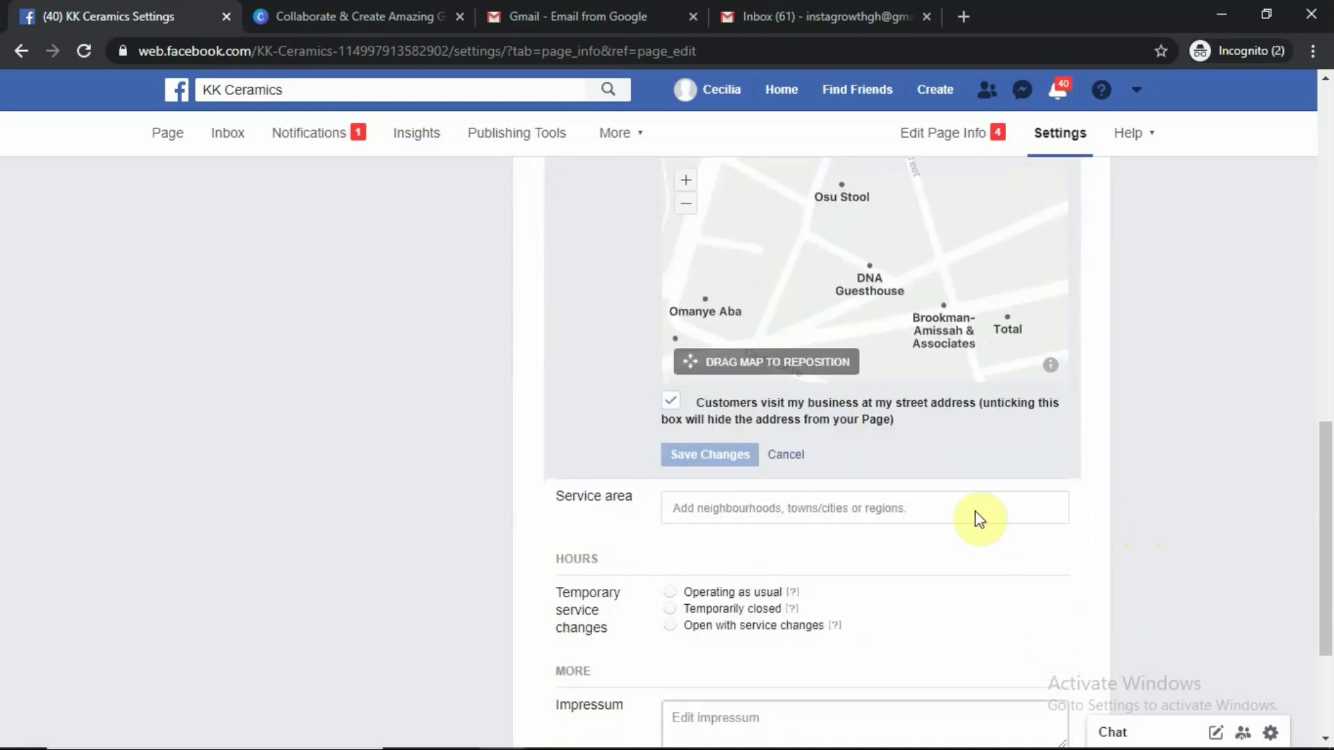
Untick 'Customers visit my business at my street address' and save
{"action": "scroll", "coordinate": [980, 519], "scroll_direction": "down", "scroll_amount": 2}
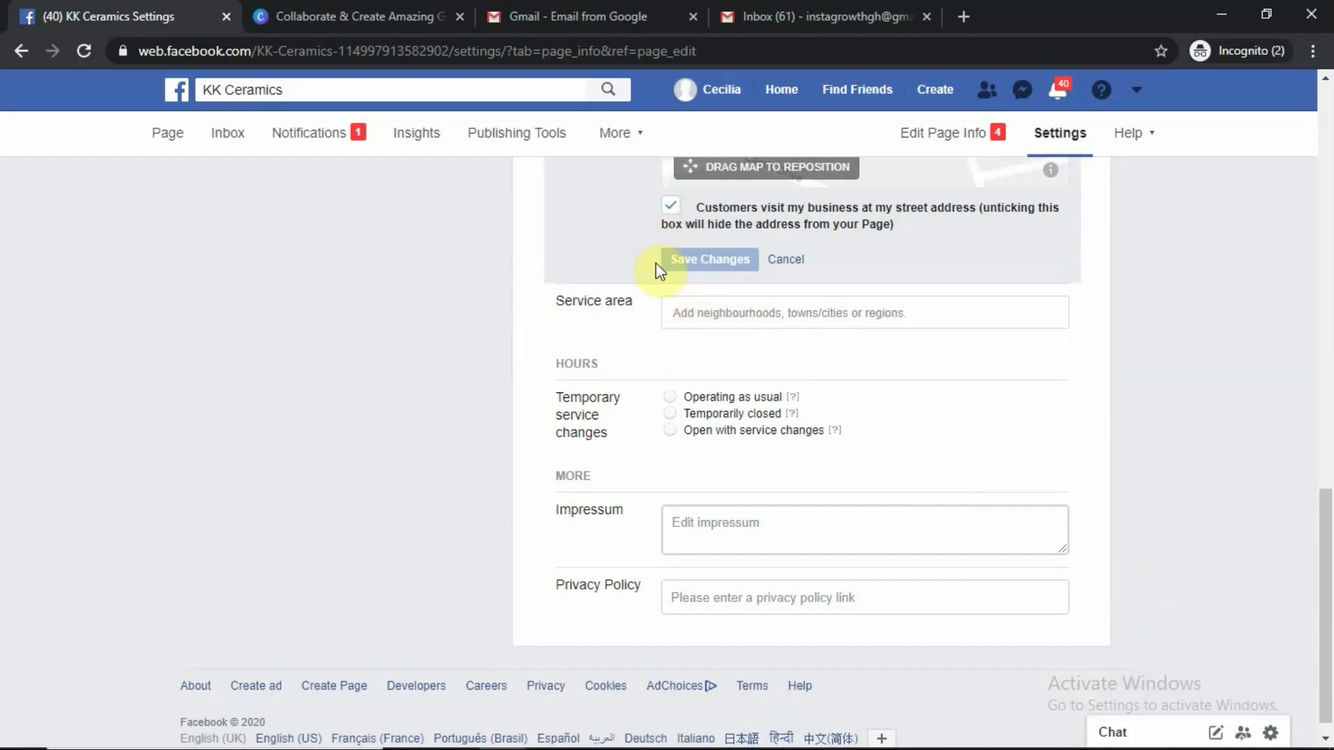
{"action": "left_click", "coordinate": [671, 205]}
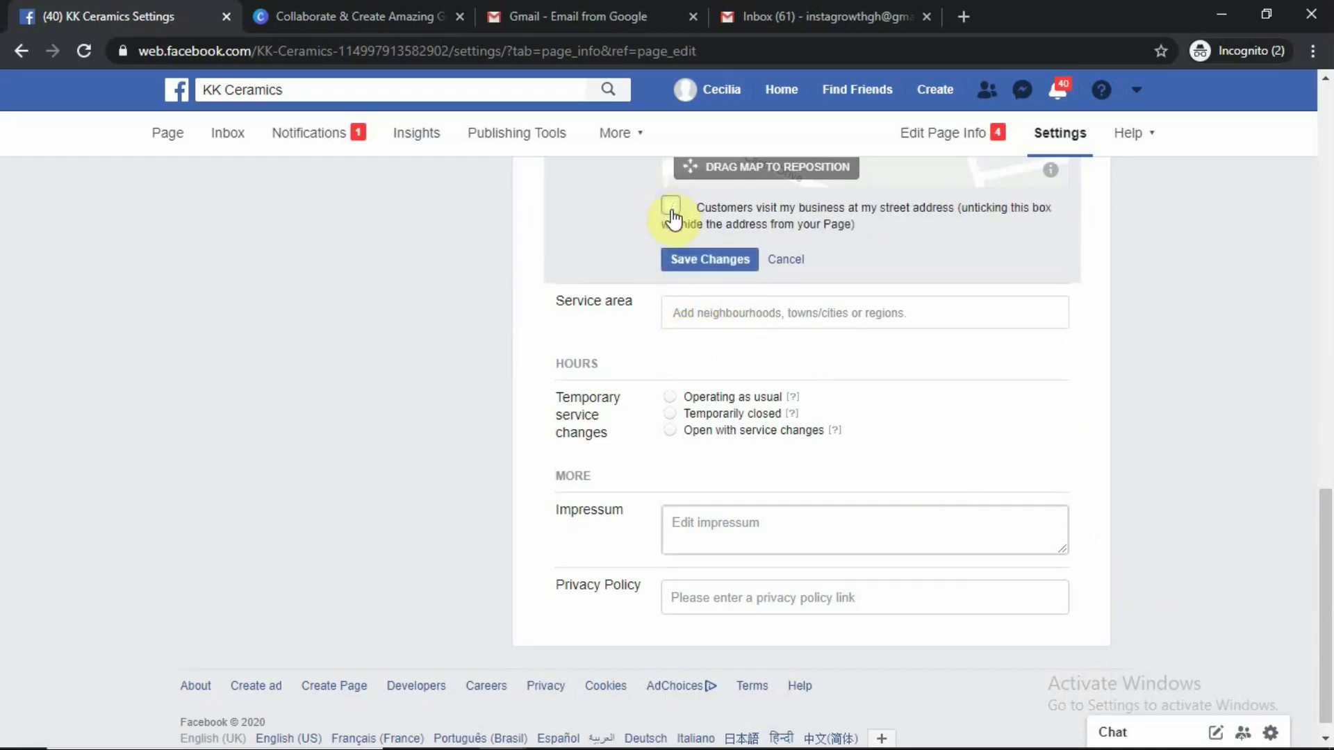
{"action": "left_click", "coordinate": [692, 263]}
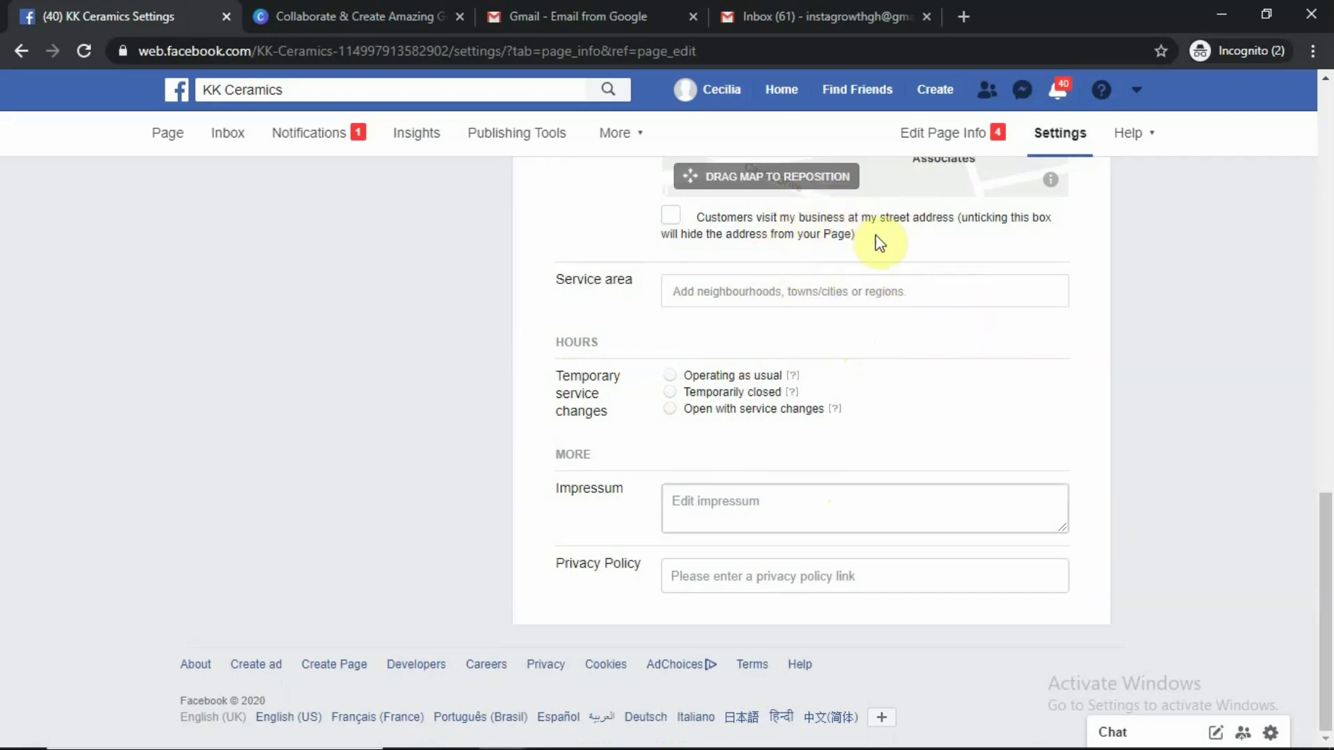
Reopen the Address section and scroll back to the top of Page Info
{"action": "scroll", "coordinate": [882, 205], "scroll_direction": "up", "scroll_amount": 5}
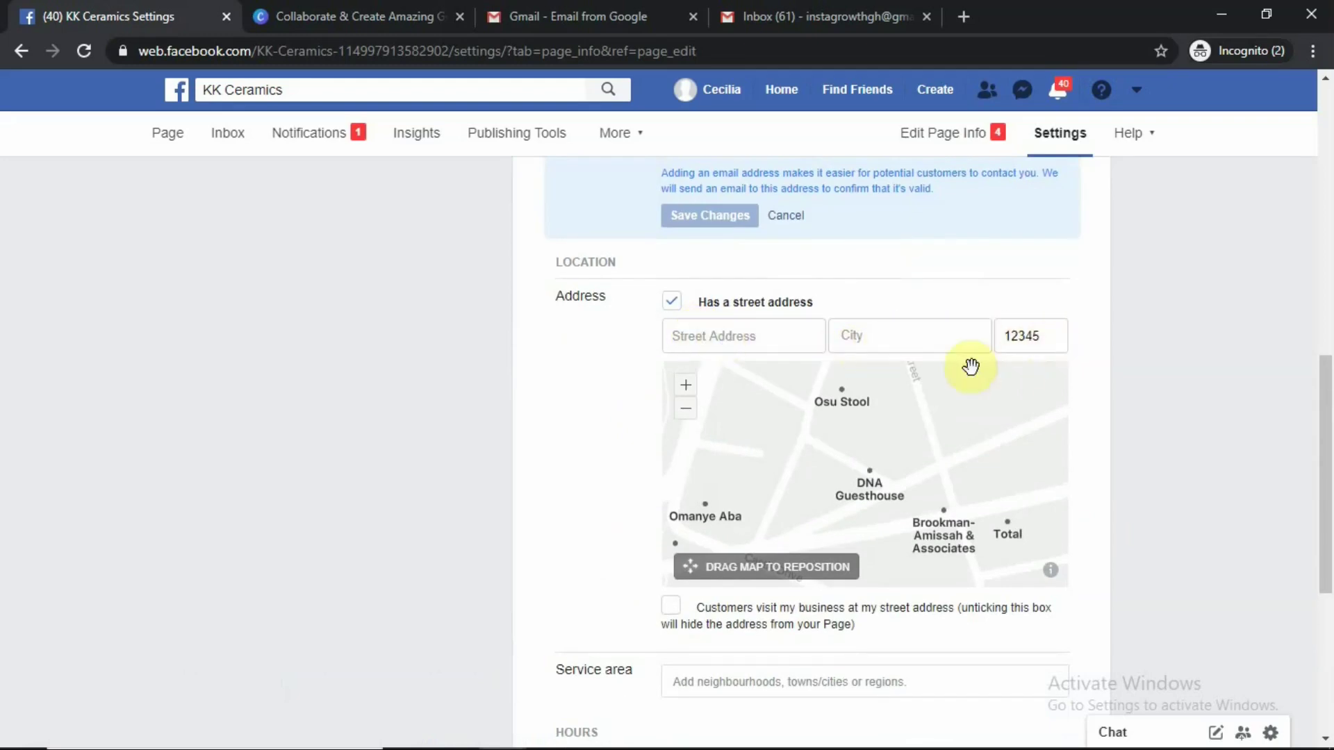
{"action": "left_click", "coordinate": [872, 477]}
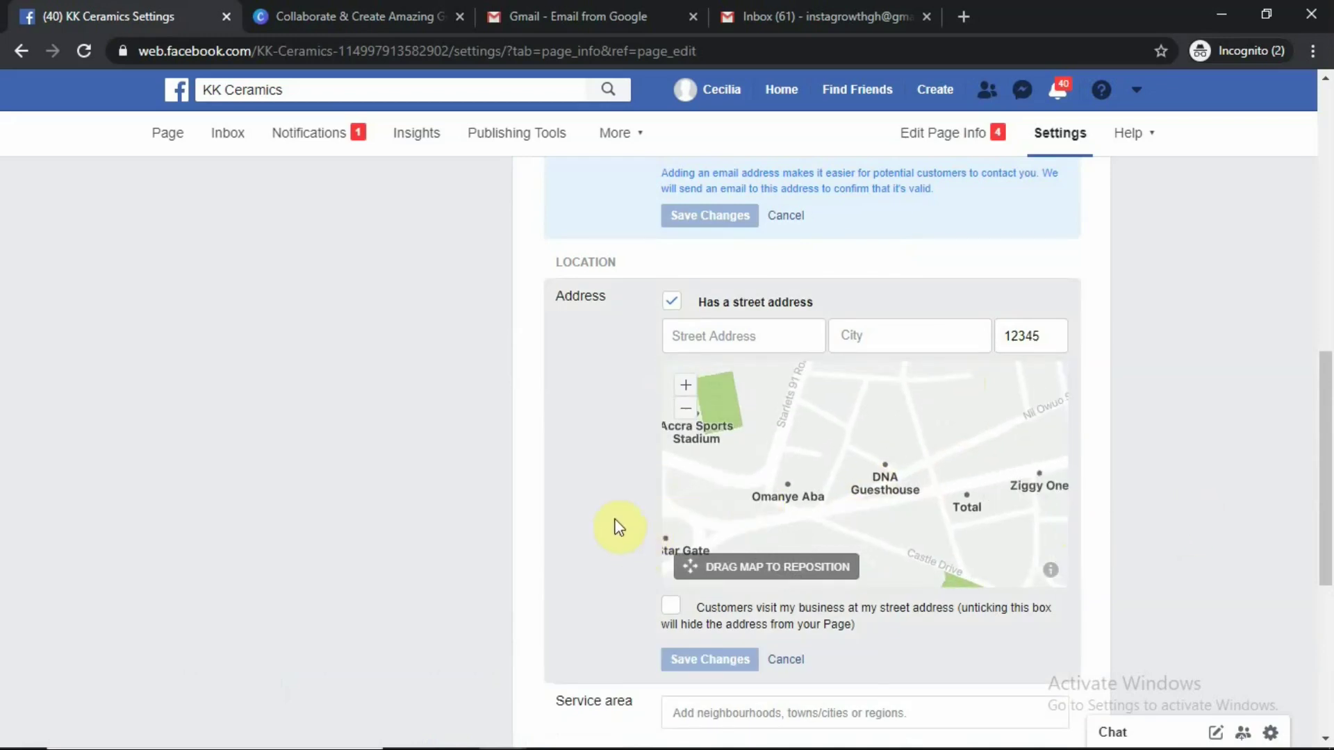
{"action": "scroll", "coordinate": [620, 515], "scroll_direction": "down", "scroll_amount": 4}
{"action": "scroll", "coordinate": [622, 505], "scroll_direction": "down", "scroll_amount": 2}
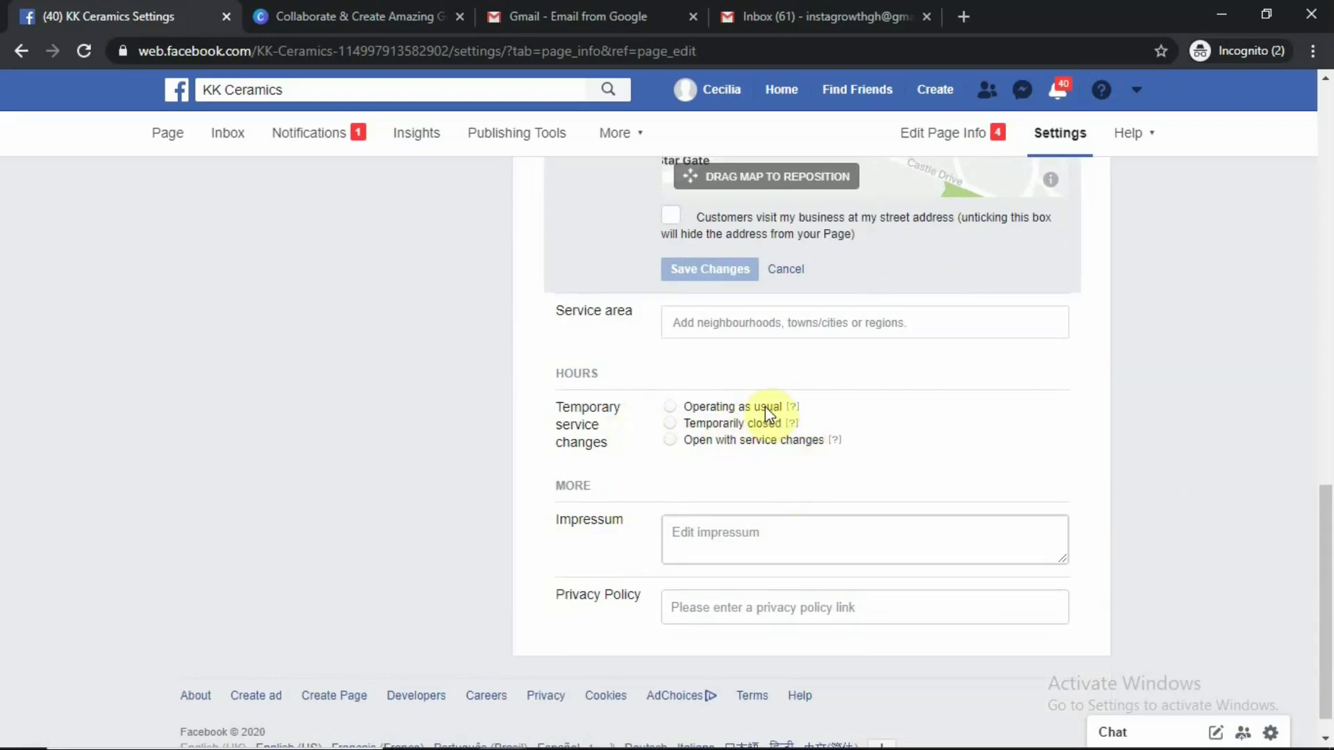
{"action": "scroll", "coordinate": [770, 445], "scroll_direction": "down", "scroll_amount": 1}
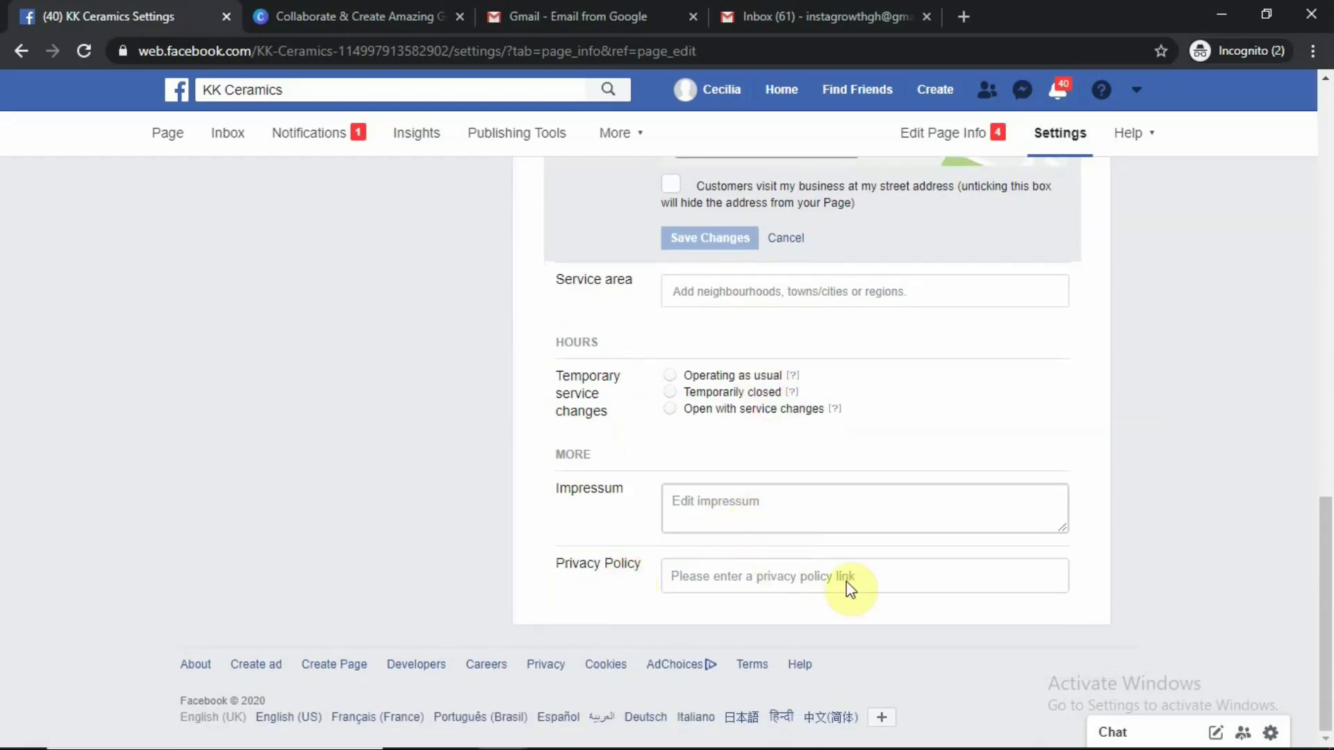
{"action": "scroll", "coordinate": [1132, 489], "scroll_direction": "up", "scroll_amount": 1}
{"action": "scroll", "coordinate": [1132, 488], "scroll_direction": "up", "scroll_amount": 10}
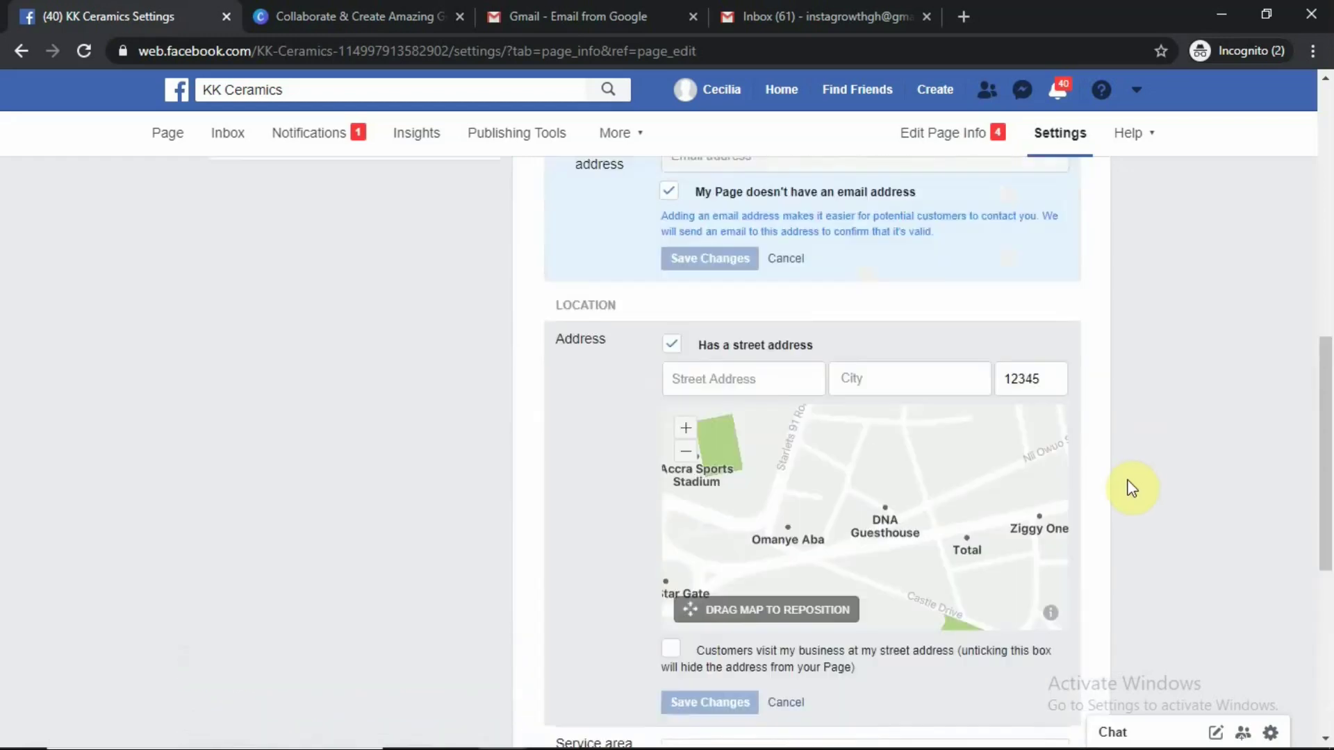
{"action": "scroll", "coordinate": [1133, 488], "scroll_direction": "up", "scroll_amount": 6}
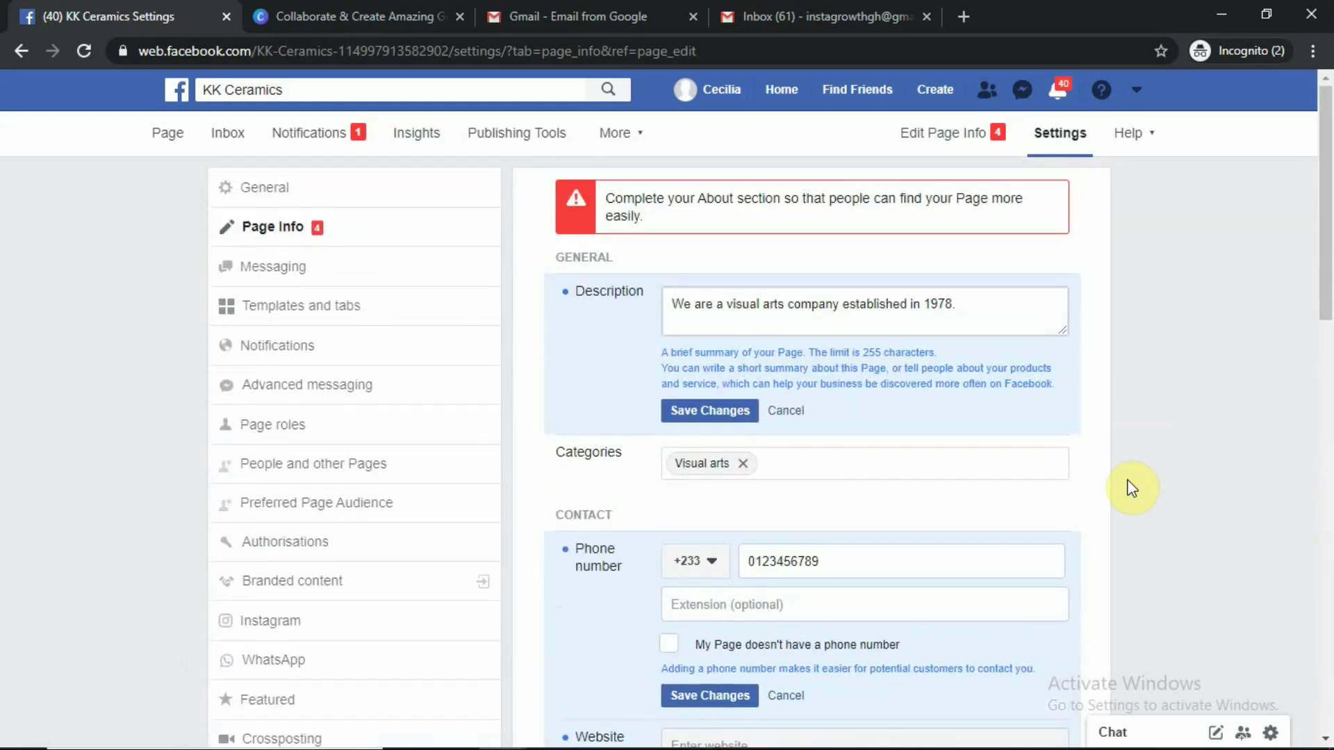
{"action": "left_click", "coordinate": [267, 271]}
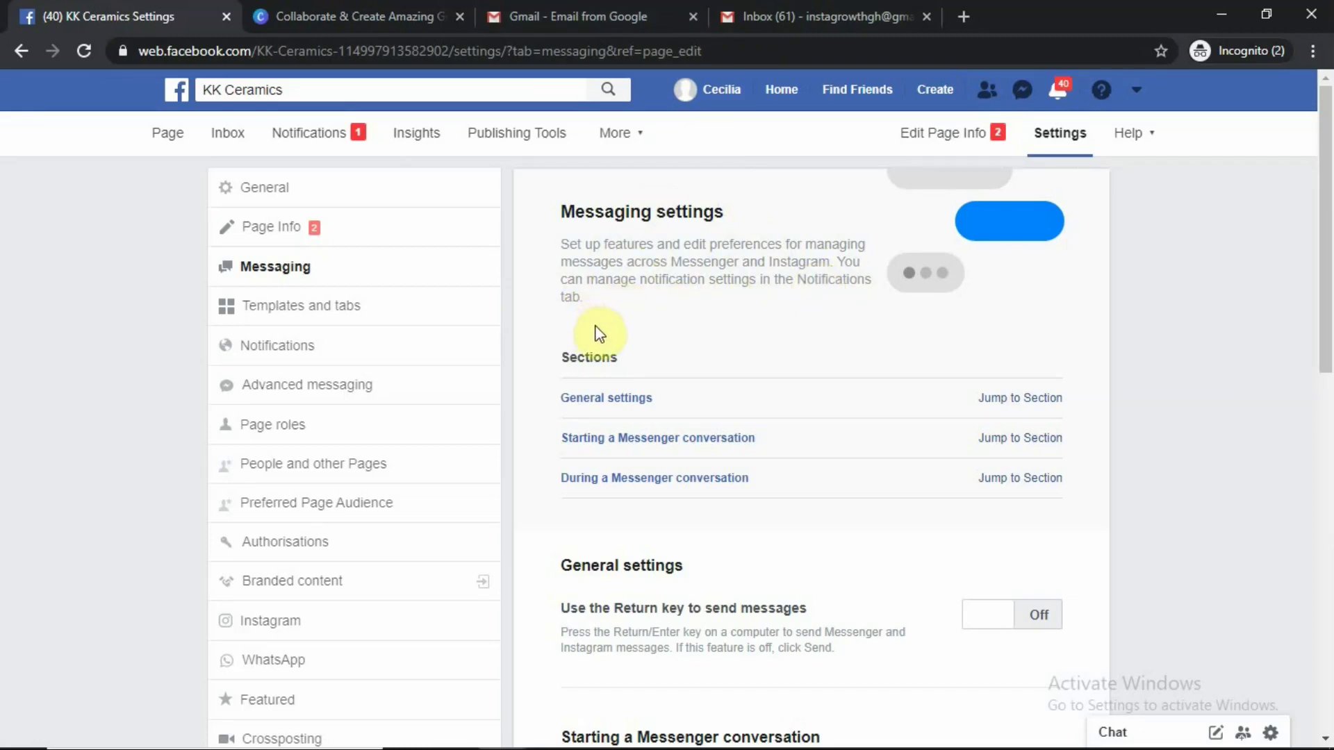
{"action": "scroll", "coordinate": [611, 333], "scroll_direction": "down", "scroll_amount": 1}
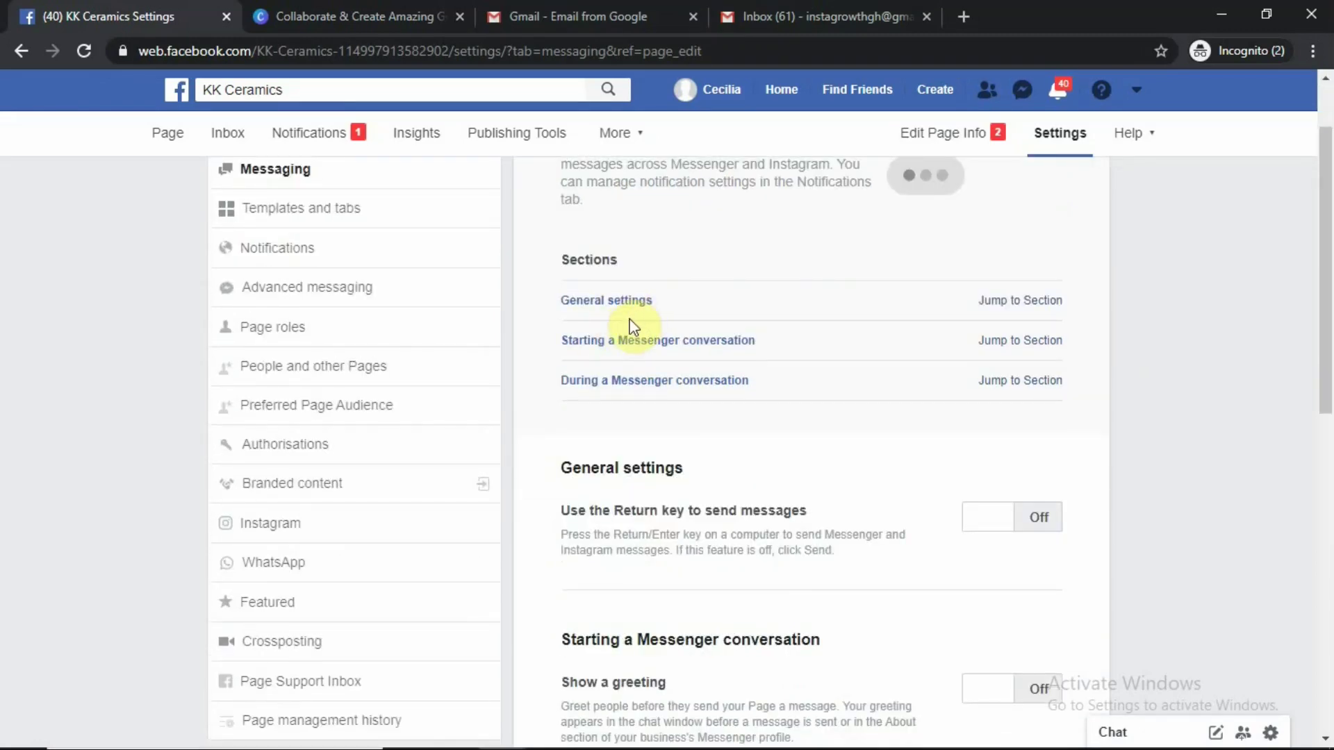
{"action": "scroll", "coordinate": [630, 328], "scroll_direction": "up", "scroll_amount": 1}
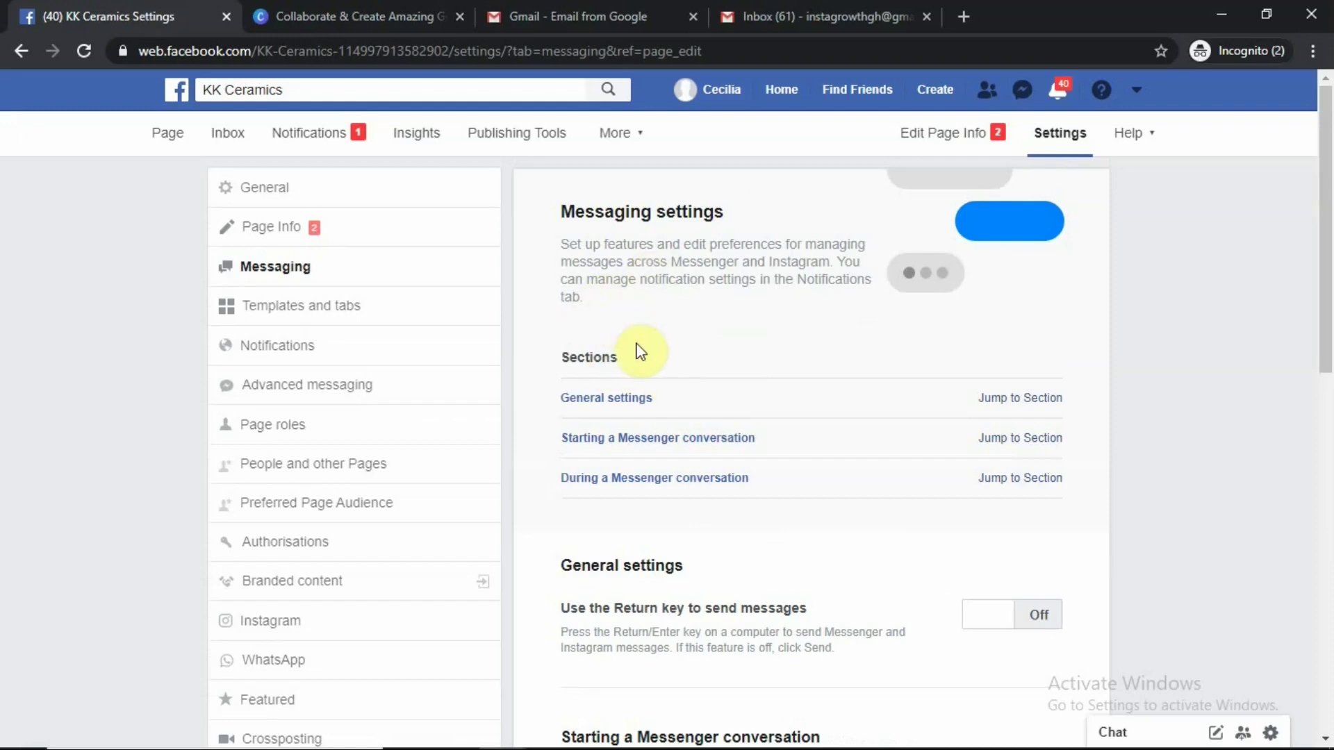
{"action": "scroll", "coordinate": [638, 351], "scroll_direction": "down", "scroll_amount": 3}
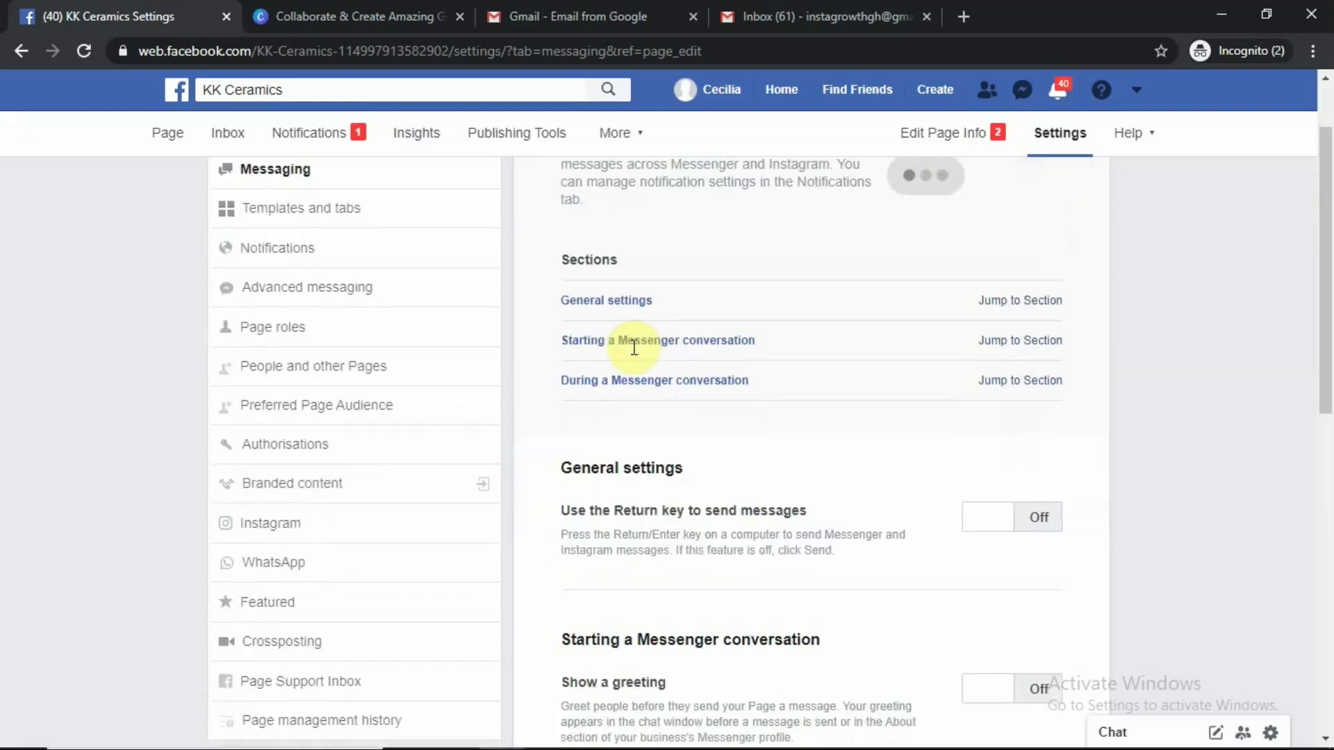
{"action": "scroll", "coordinate": [637, 351], "scroll_direction": "up", "scroll_amount": 3}
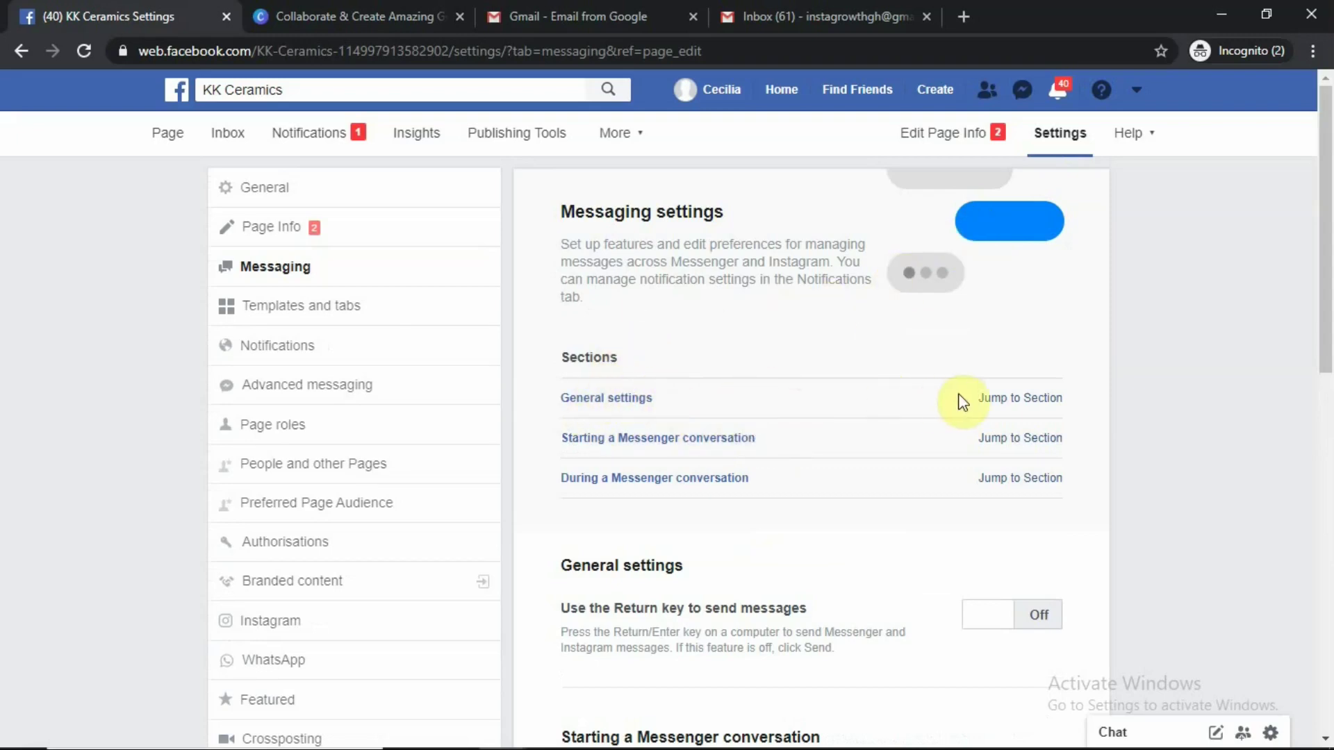
{"action": "left_click", "coordinate": [1006, 399]}
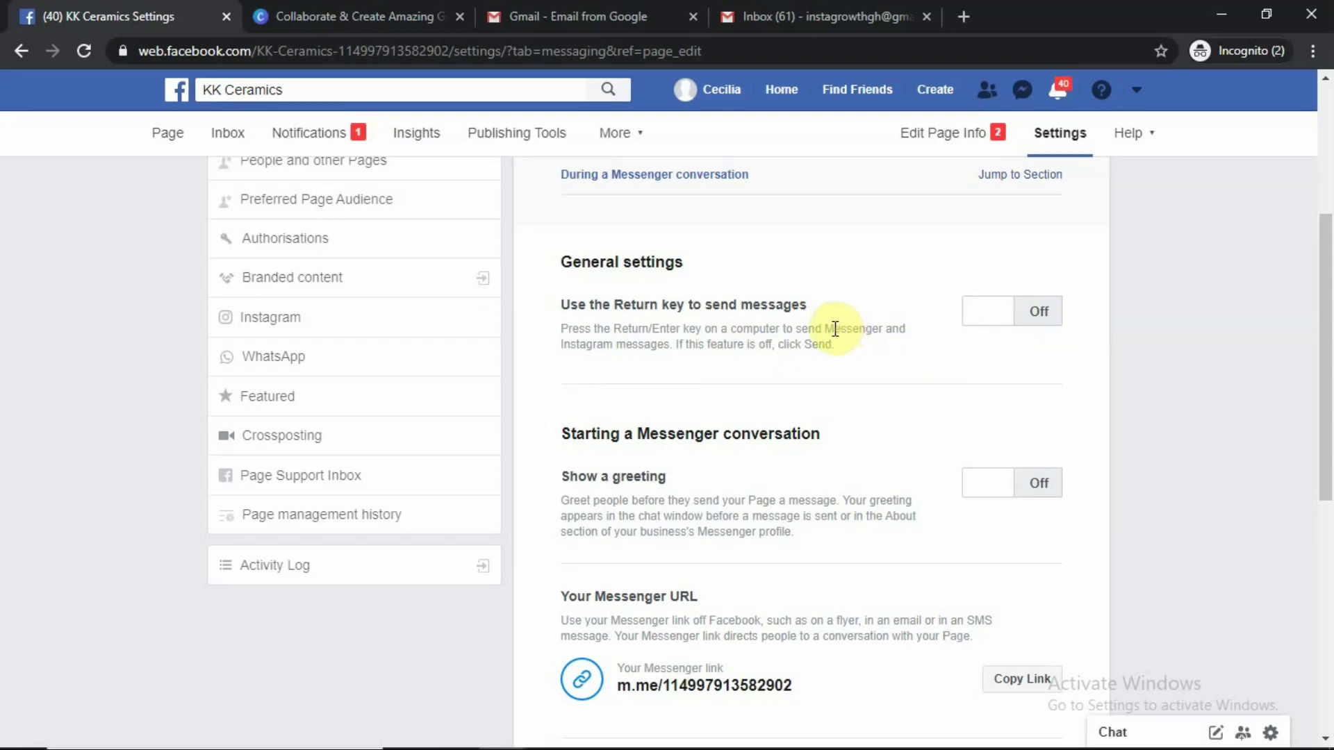
{"action": "scroll", "coordinate": [853, 426], "scroll_direction": "down", "scroll_amount": 1}
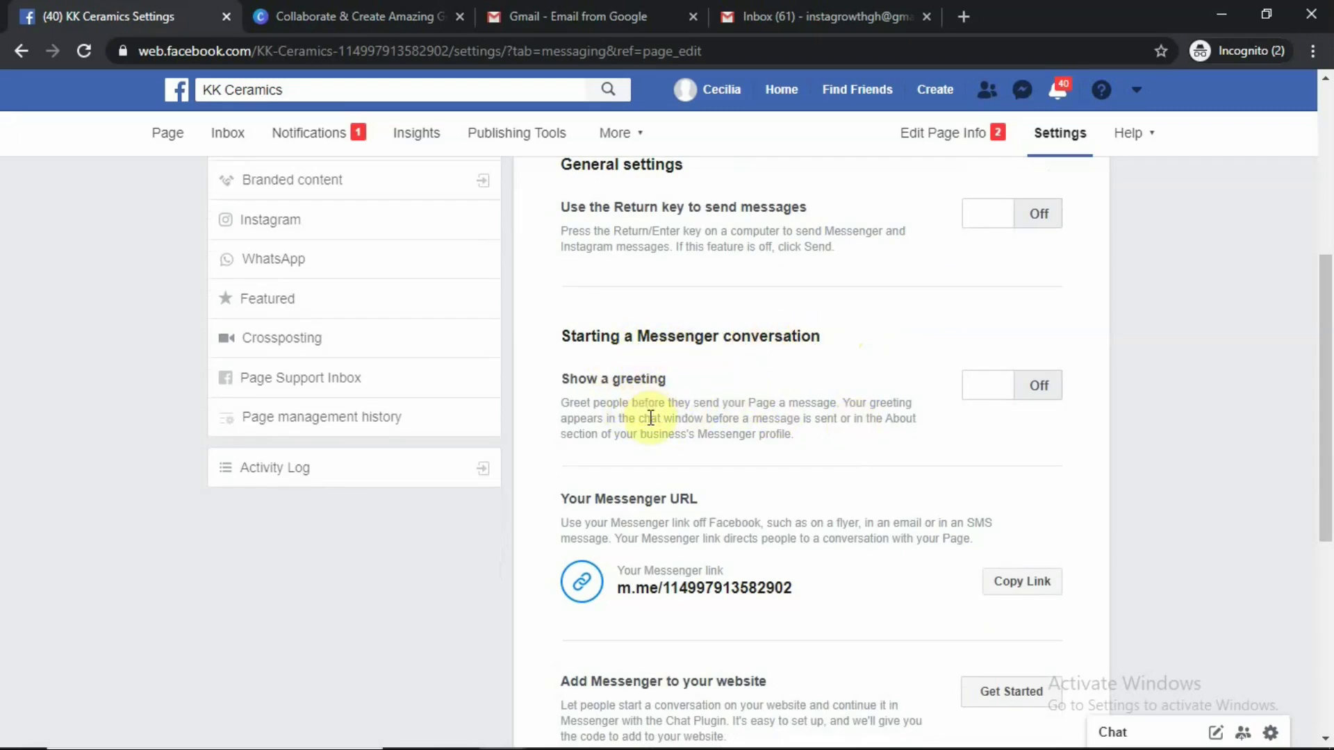
{"action": "scroll", "coordinate": [646, 412], "scroll_direction": "down", "scroll_amount": 1}
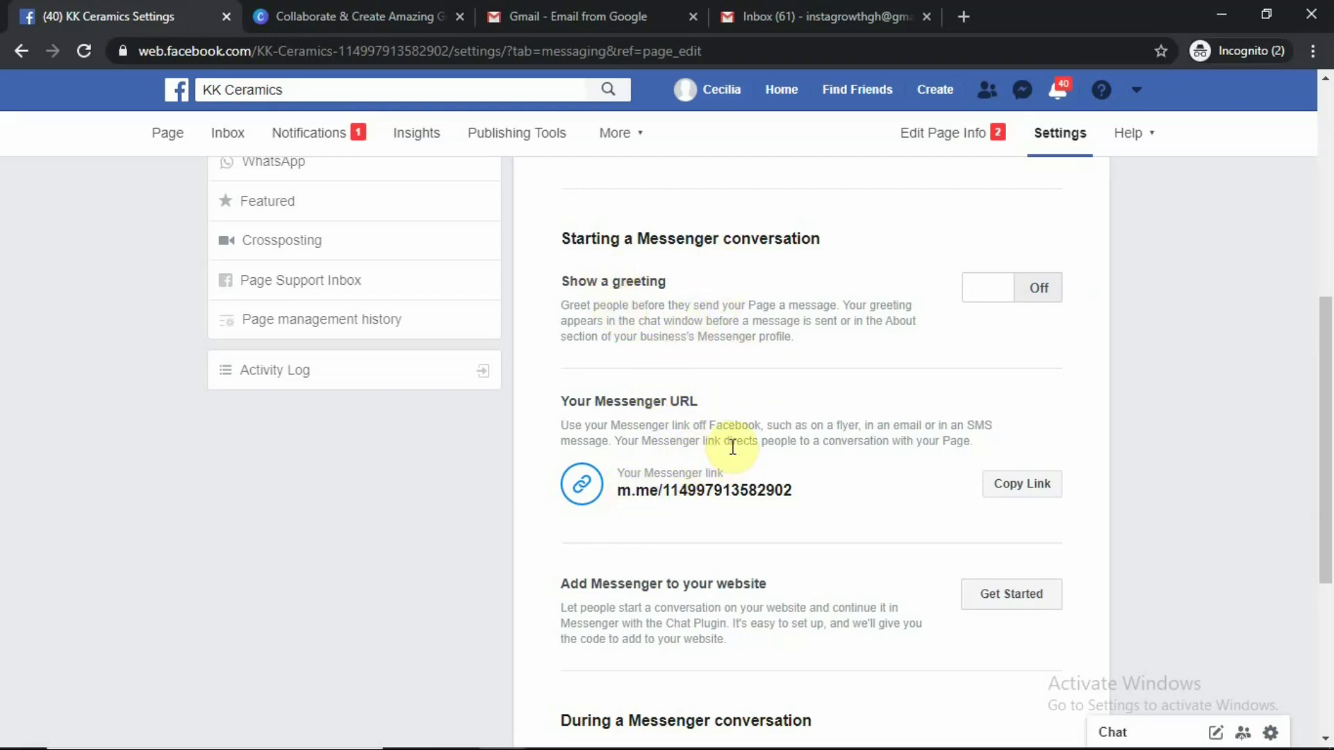
Copy the KK Ceramics Page's link from the Your Messenger URL section
{"action": "scroll", "coordinate": [743, 431], "scroll_direction": "down", "scroll_amount": 1}
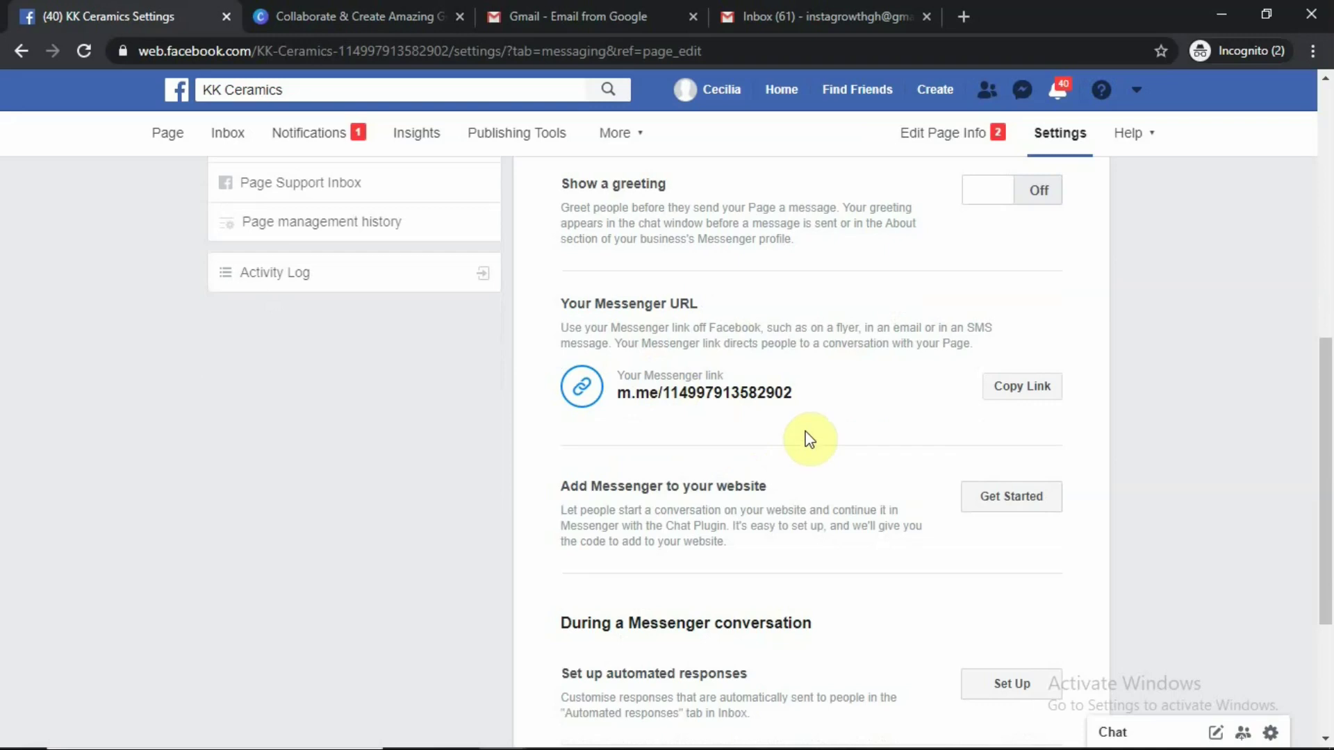
{"action": "left_click", "coordinate": [1026, 391]}
{"action": "scroll", "coordinate": [717, 452], "scroll_direction": "down", "scroll_amount": 2}
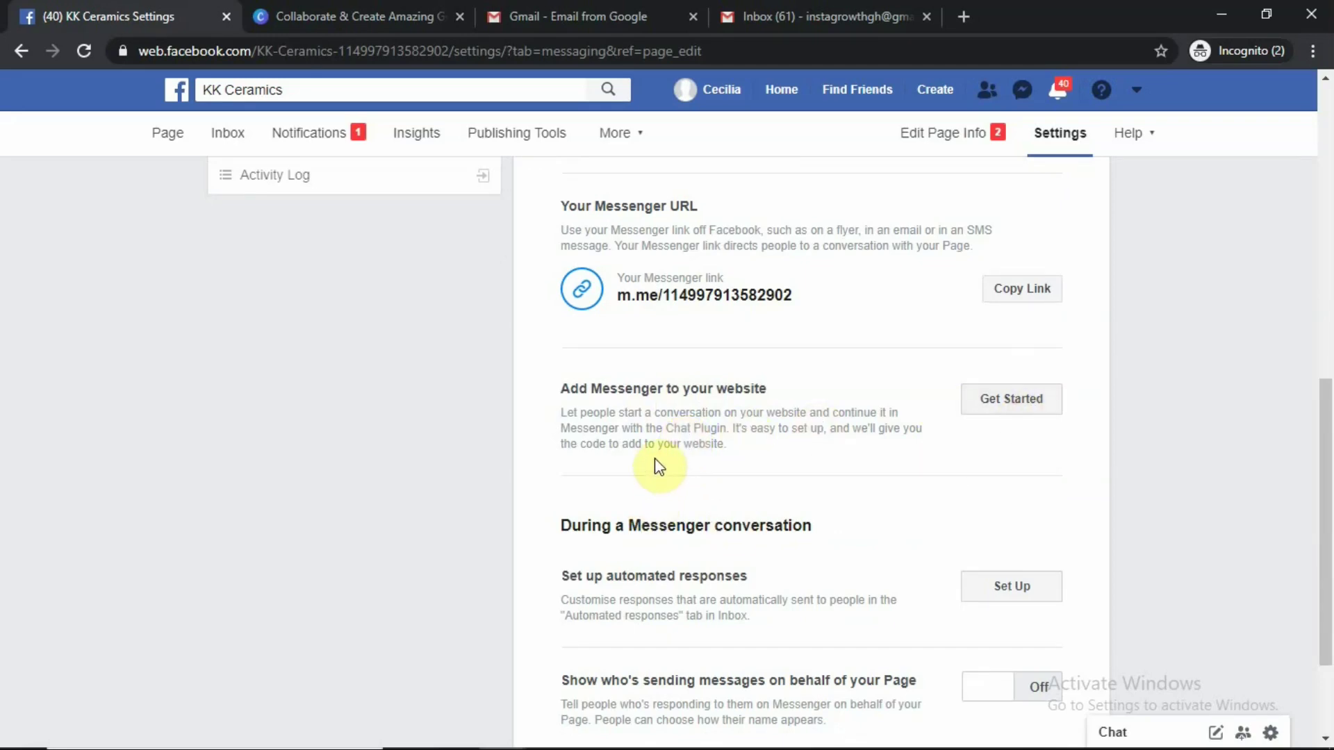
{"action": "scroll", "coordinate": [750, 507], "scroll_direction": "down", "scroll_amount": 2}
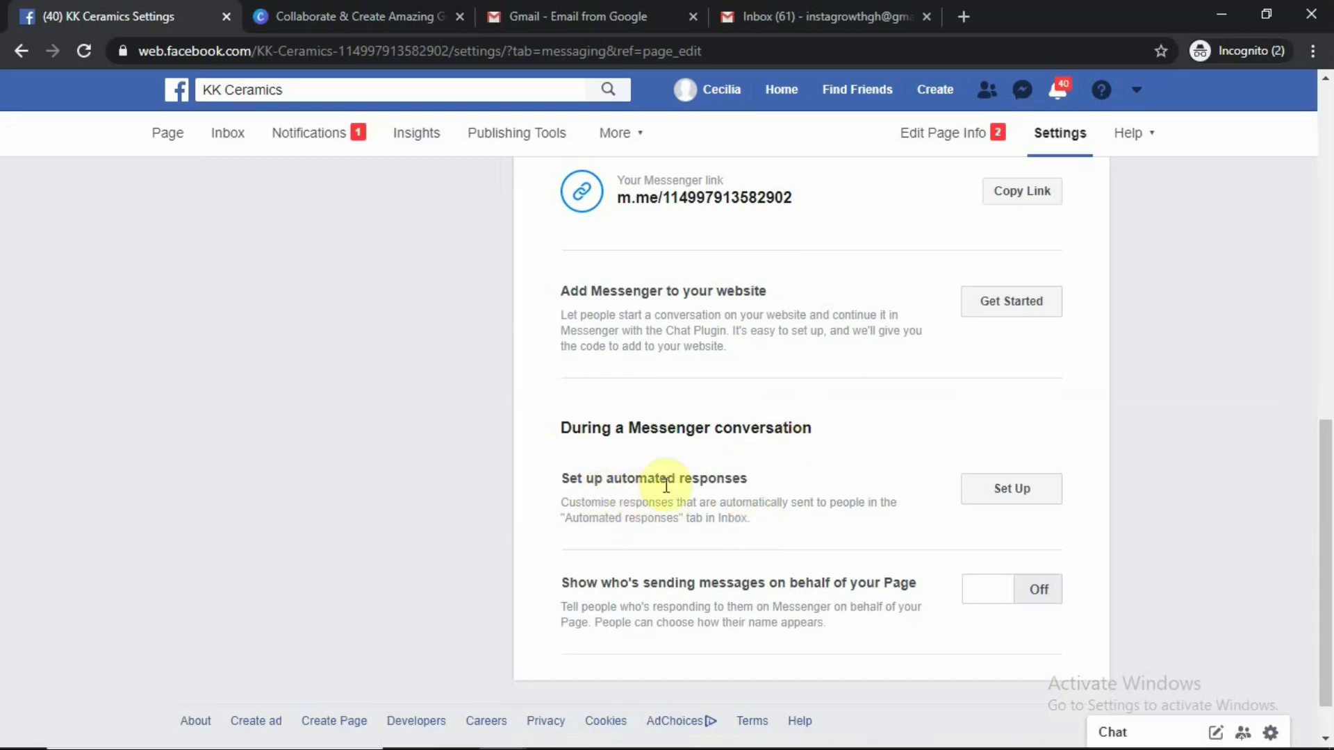
{"action": "scroll", "coordinate": [961, 535], "scroll_direction": "down", "scroll_amount": 1}
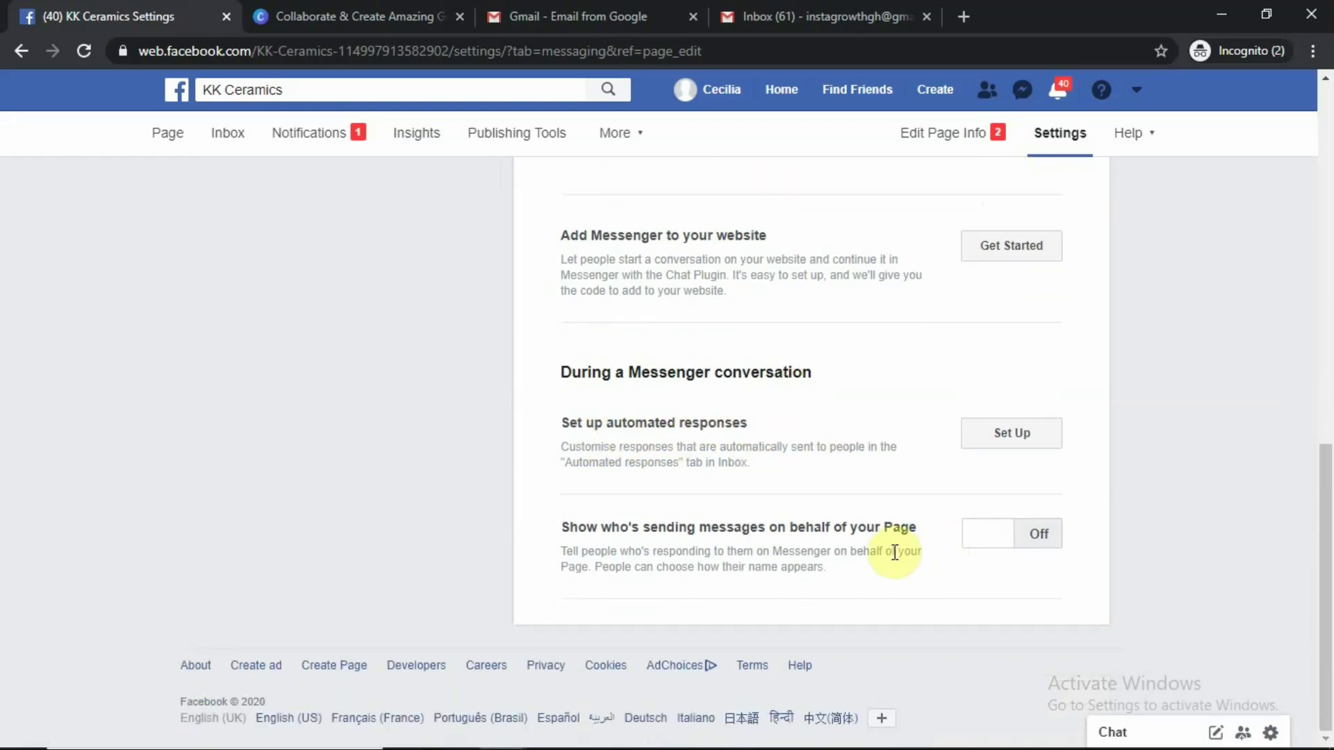
{"action": "scroll", "coordinate": [885, 573], "scroll_direction": "up", "scroll_amount": 5}
{"action": "scroll", "coordinate": [885, 574], "scroll_direction": "up", "scroll_amount": 4}
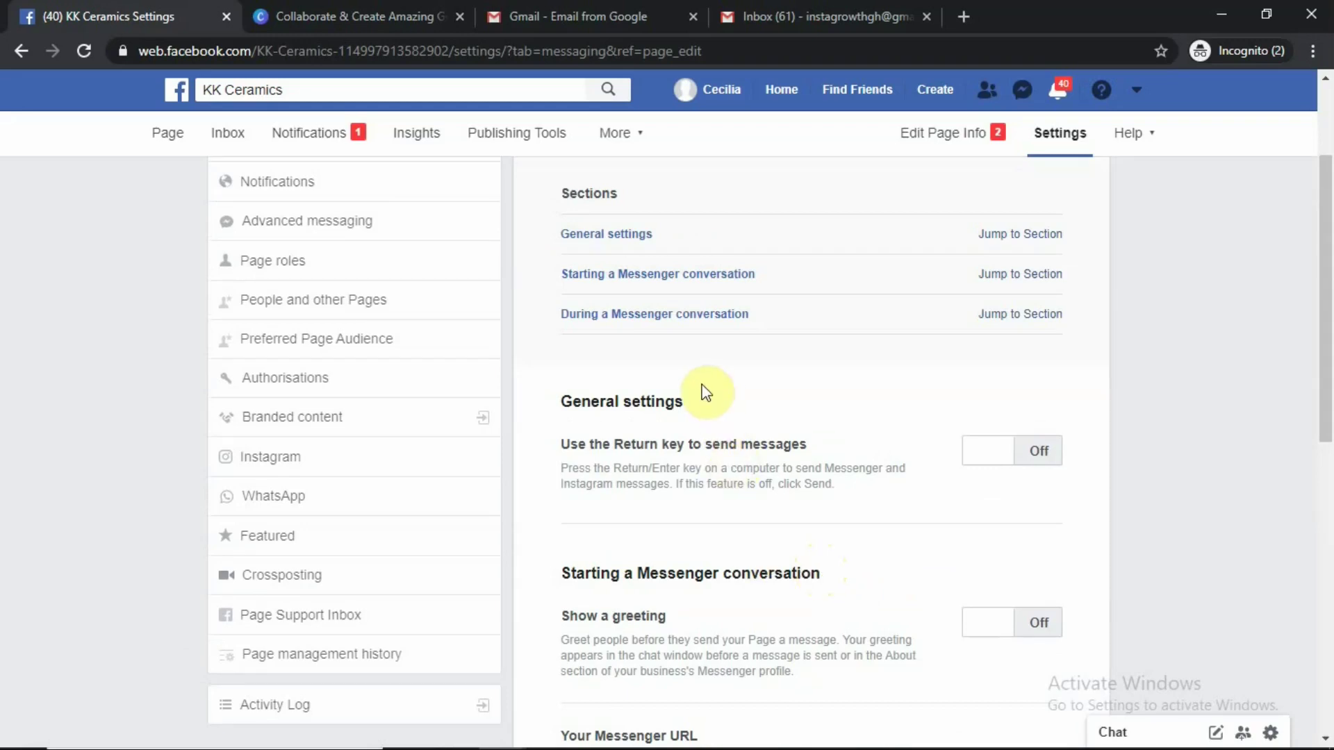
Go to the Page's Templates and tabs settings, showing Standard as the current template
{"action": "scroll", "coordinate": [232, 376], "scroll_direction": "up", "scroll_amount": 2}
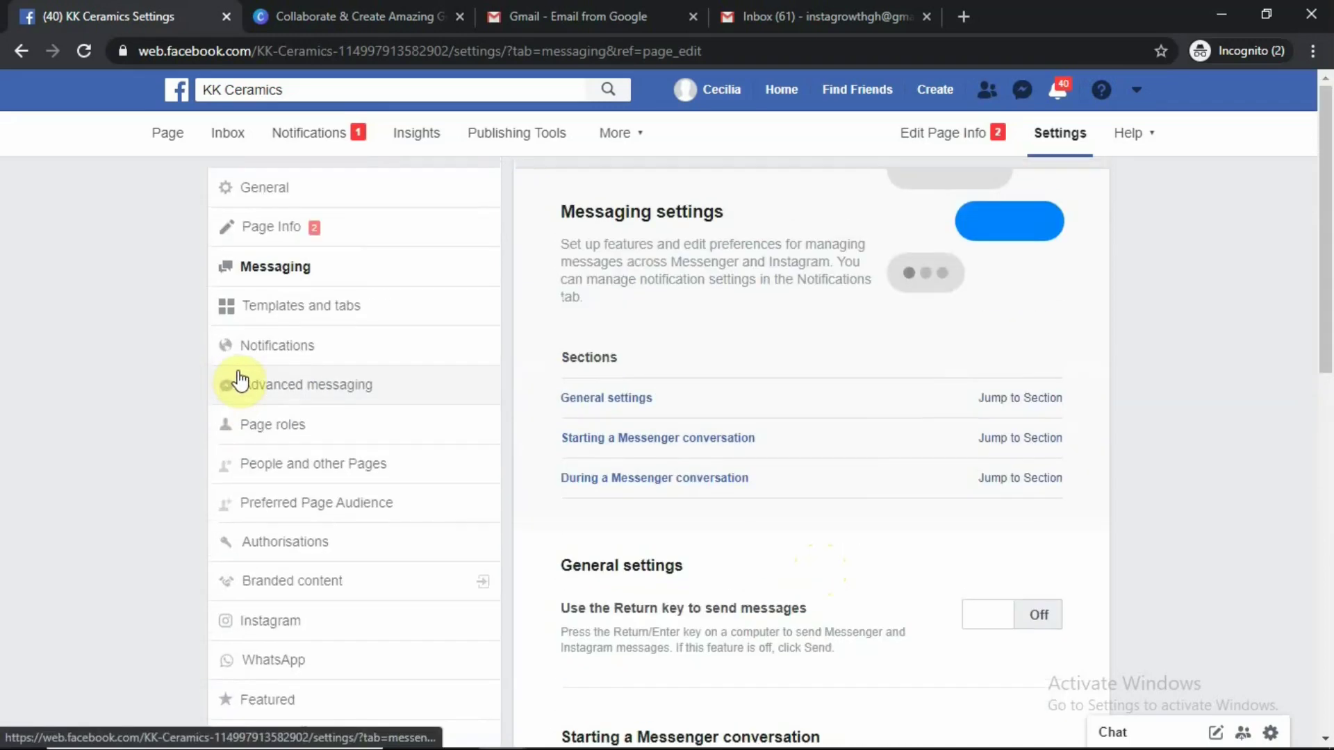
{"action": "scroll", "coordinate": [590, 426], "scroll_direction": "down", "scroll_amount": 10}
{"action": "scroll", "coordinate": [385, 385], "scroll_direction": "up", "scroll_amount": 9}
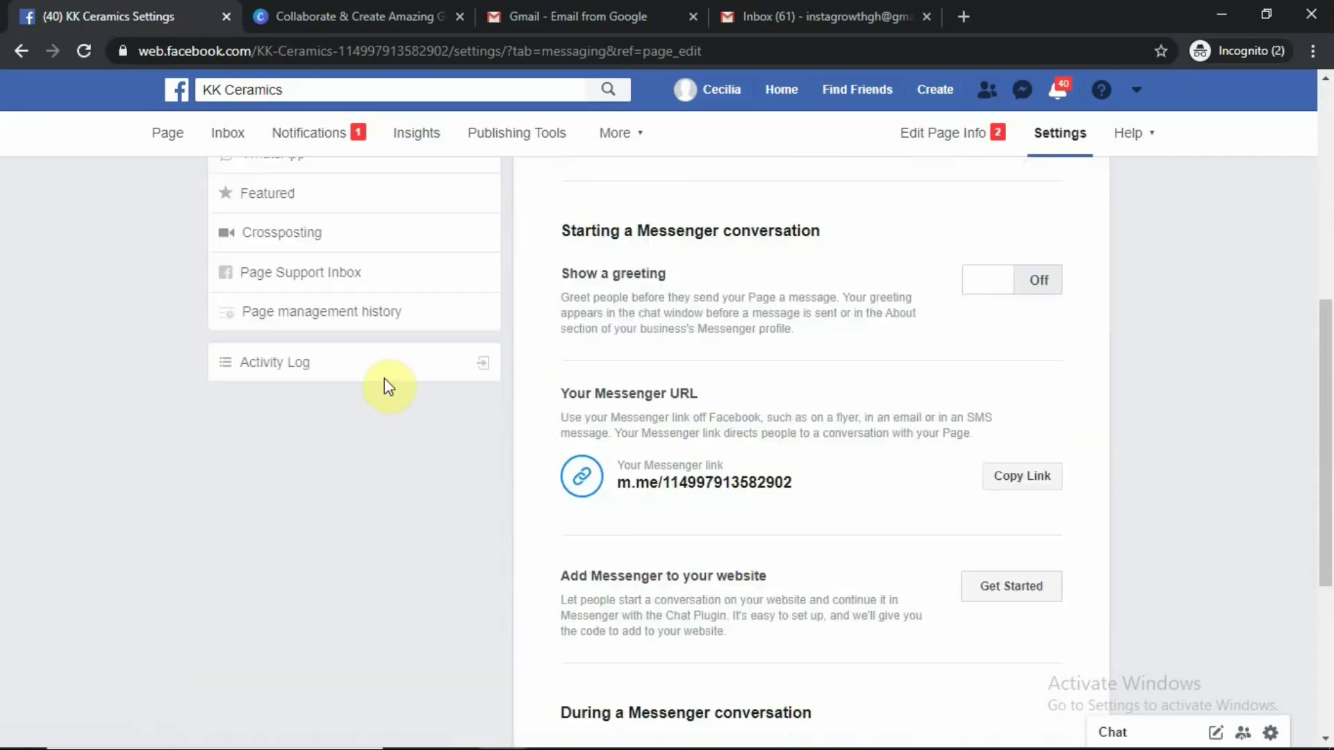
{"action": "scroll", "coordinate": [383, 382], "scroll_direction": "up", "scroll_amount": 1}
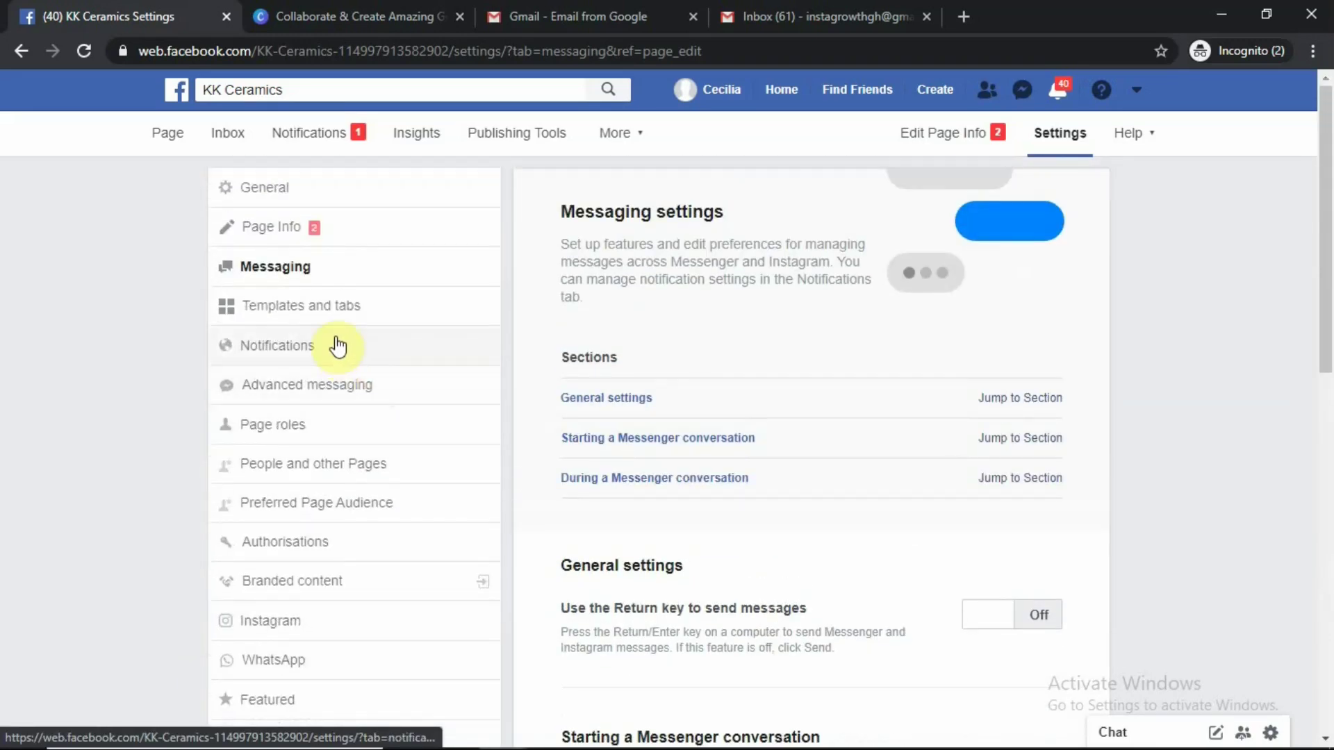
{"action": "left_click", "coordinate": [302, 316]}
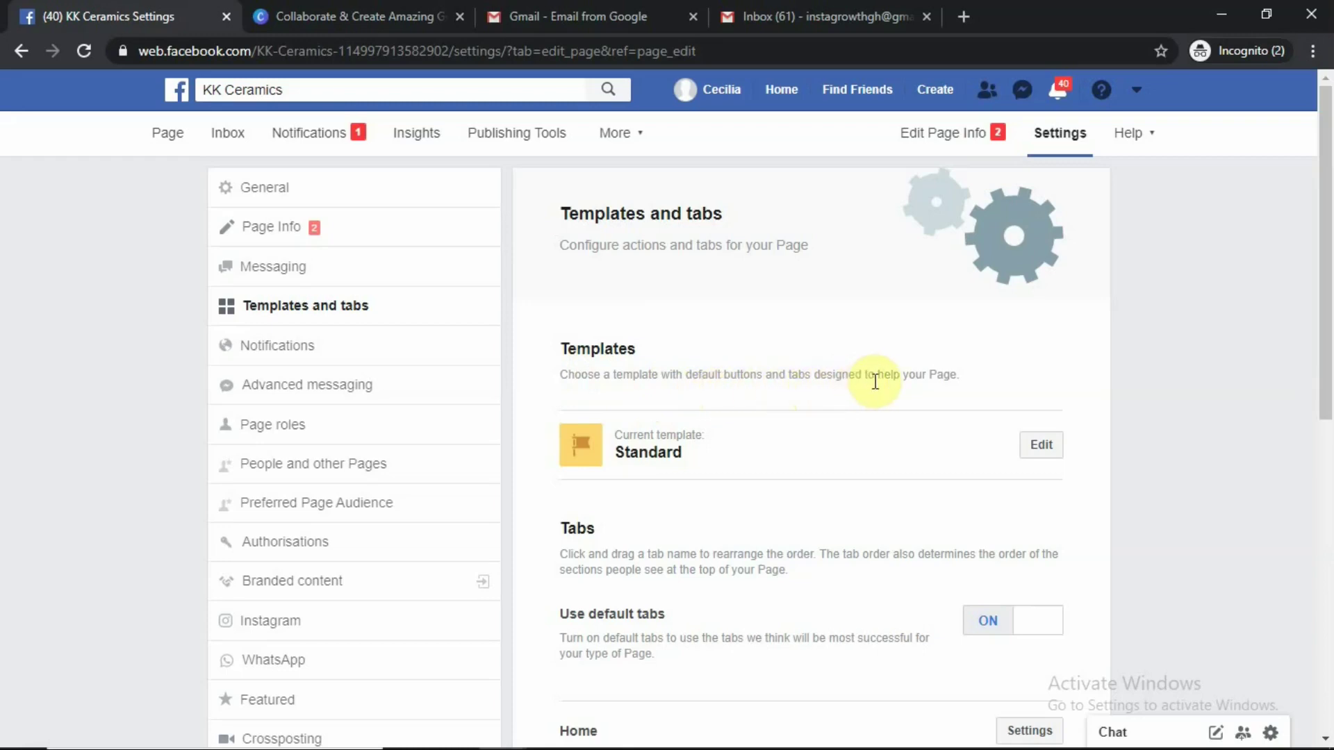
Browse the template choices: Standard (current), Business, Services, Shopping, Video Page and others
{"action": "left_click", "coordinate": [1036, 448]}
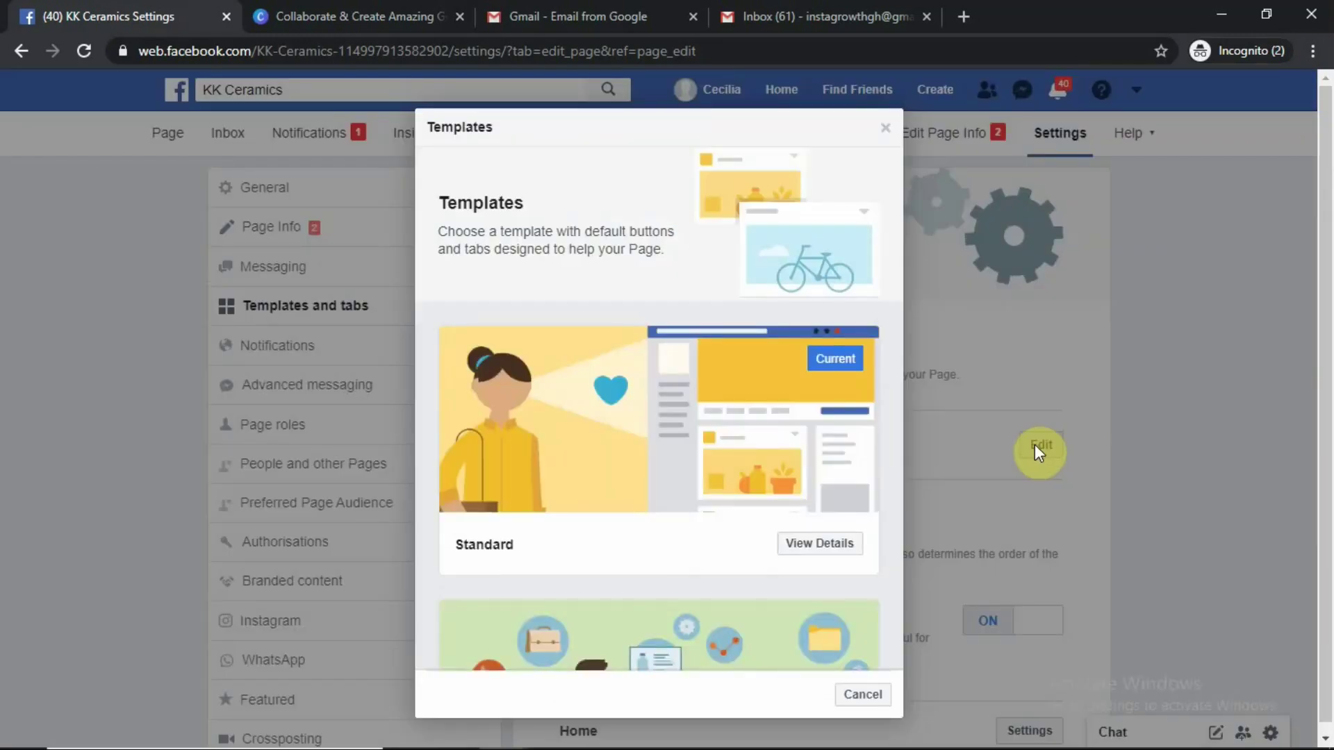
{"action": "scroll", "coordinate": [758, 360], "scroll_direction": "down", "scroll_amount": 5}
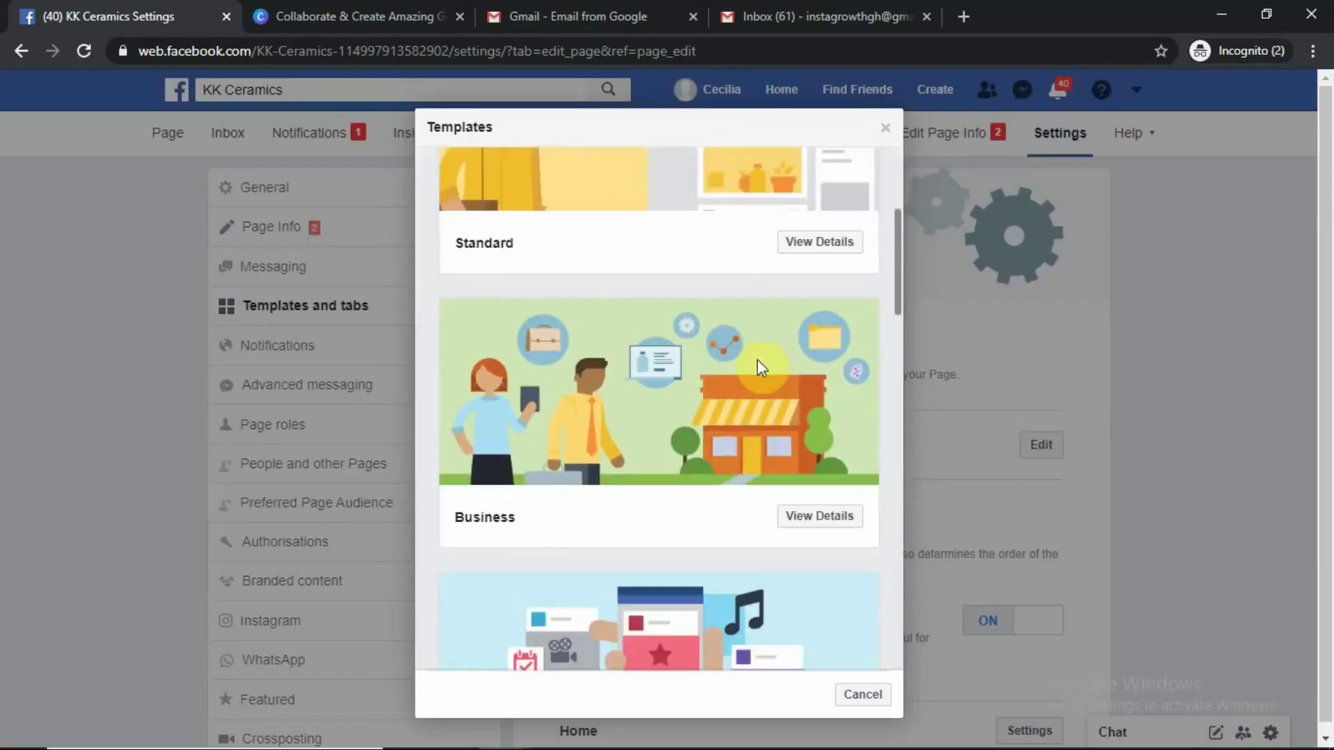
{"action": "scroll", "coordinate": [761, 359], "scroll_direction": "up", "scroll_amount": 5}
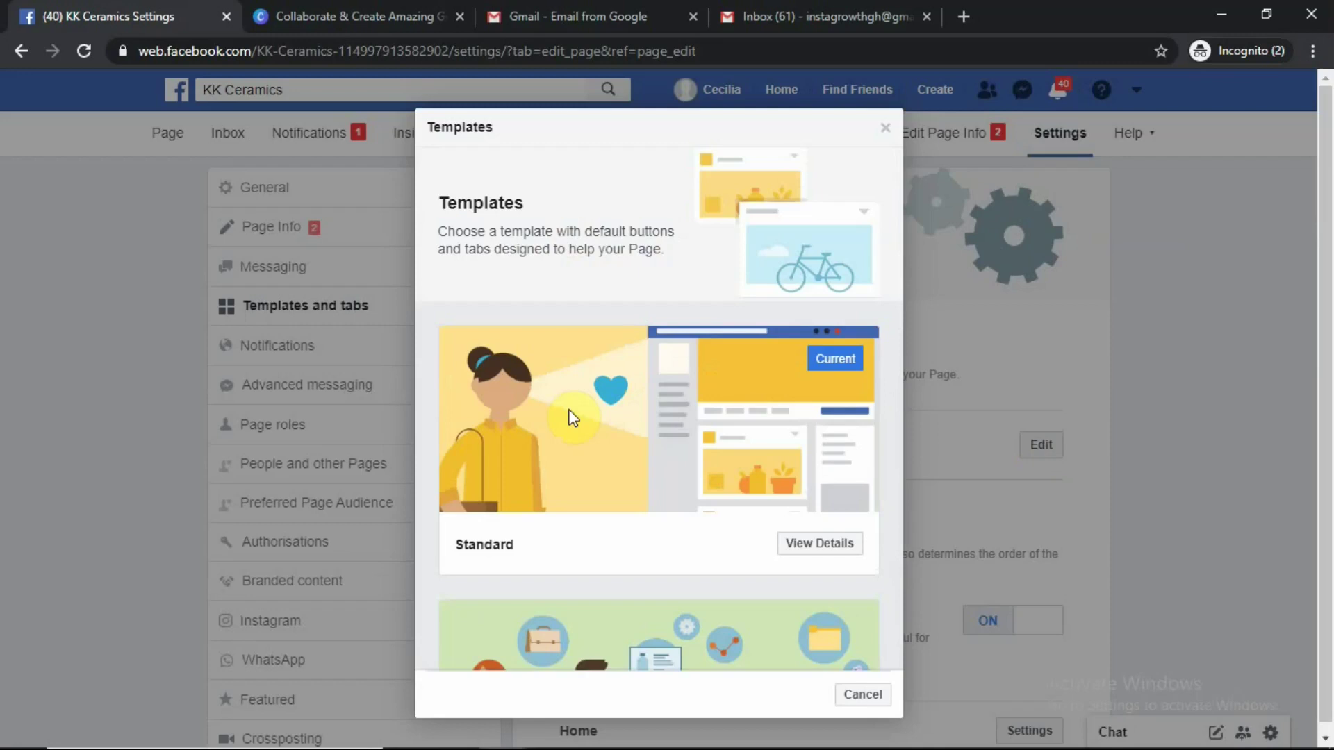
{"action": "scroll", "coordinate": [553, 421], "scroll_direction": "down", "scroll_amount": 2}
{"action": "scroll", "coordinate": [554, 429], "scroll_direction": "down", "scroll_amount": 3}
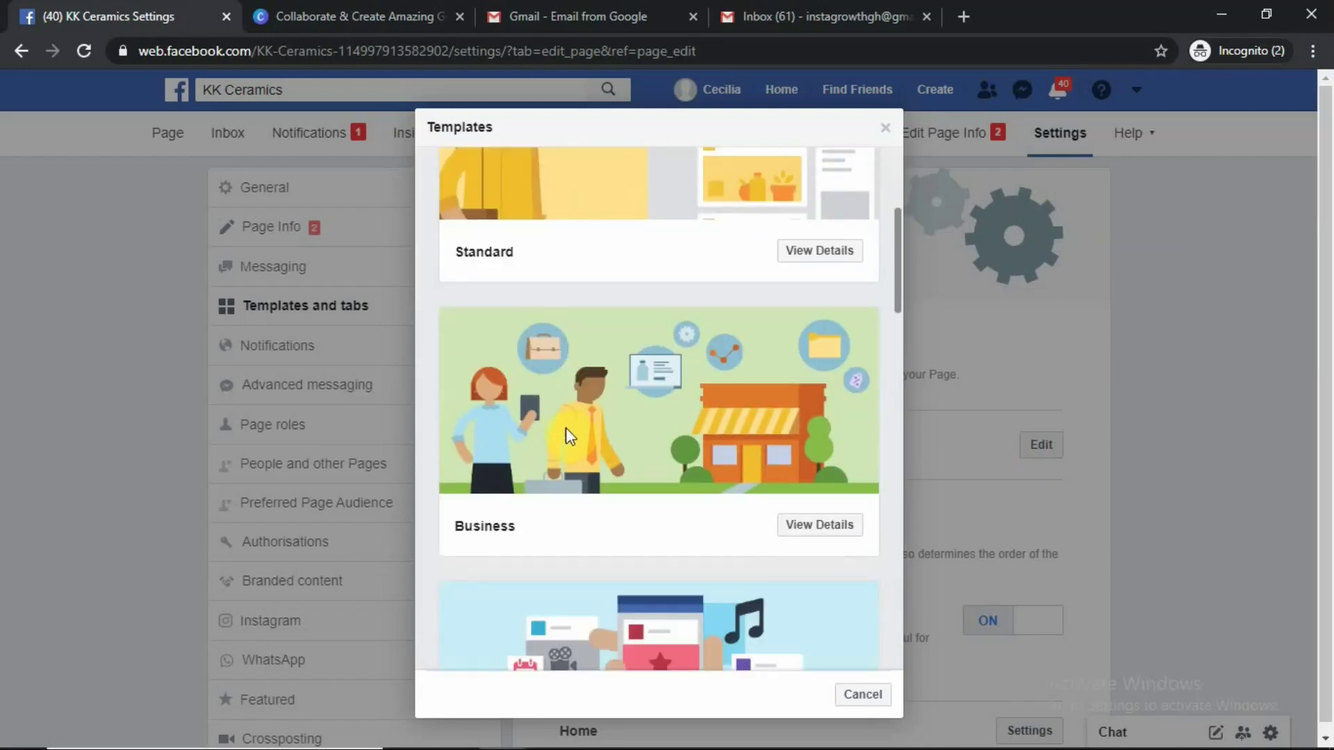
{"action": "scroll", "coordinate": [660, 428], "scroll_direction": "down", "scroll_amount": 4}
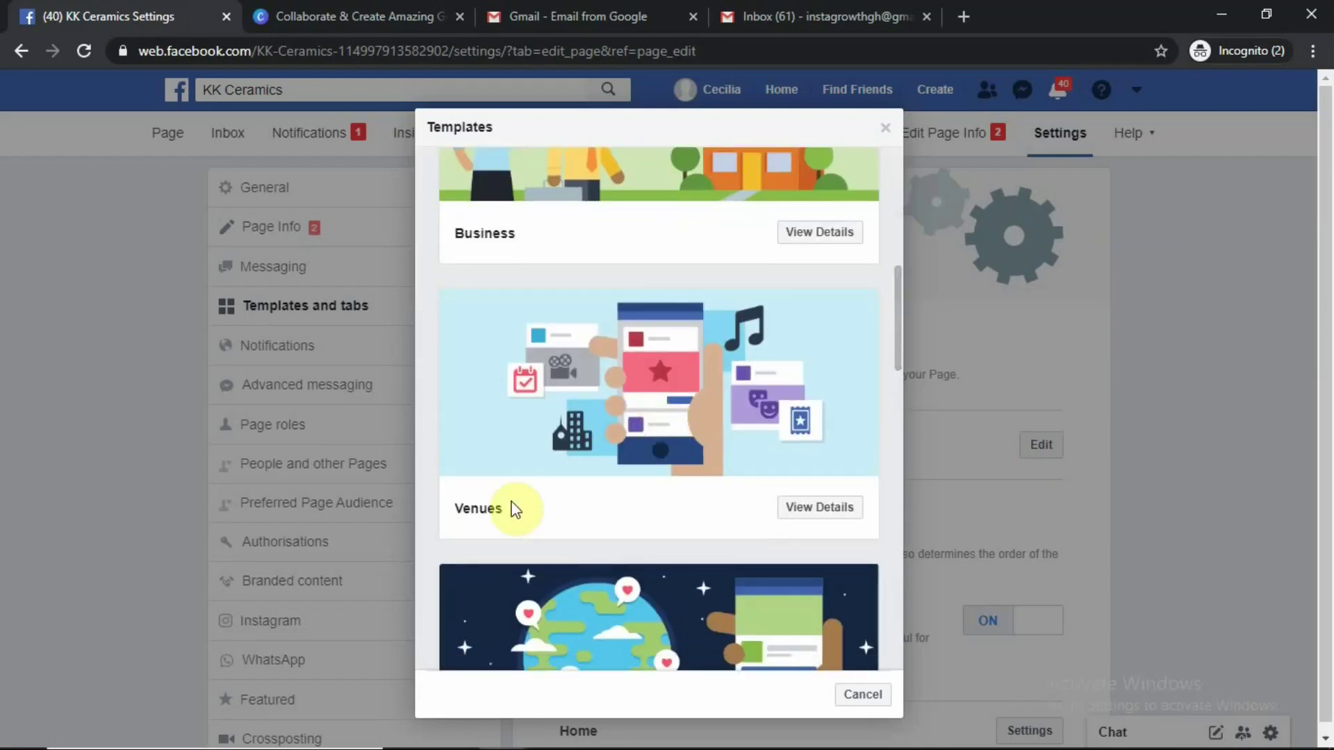
{"action": "scroll", "coordinate": [515, 509], "scroll_direction": "down", "scroll_amount": 5}
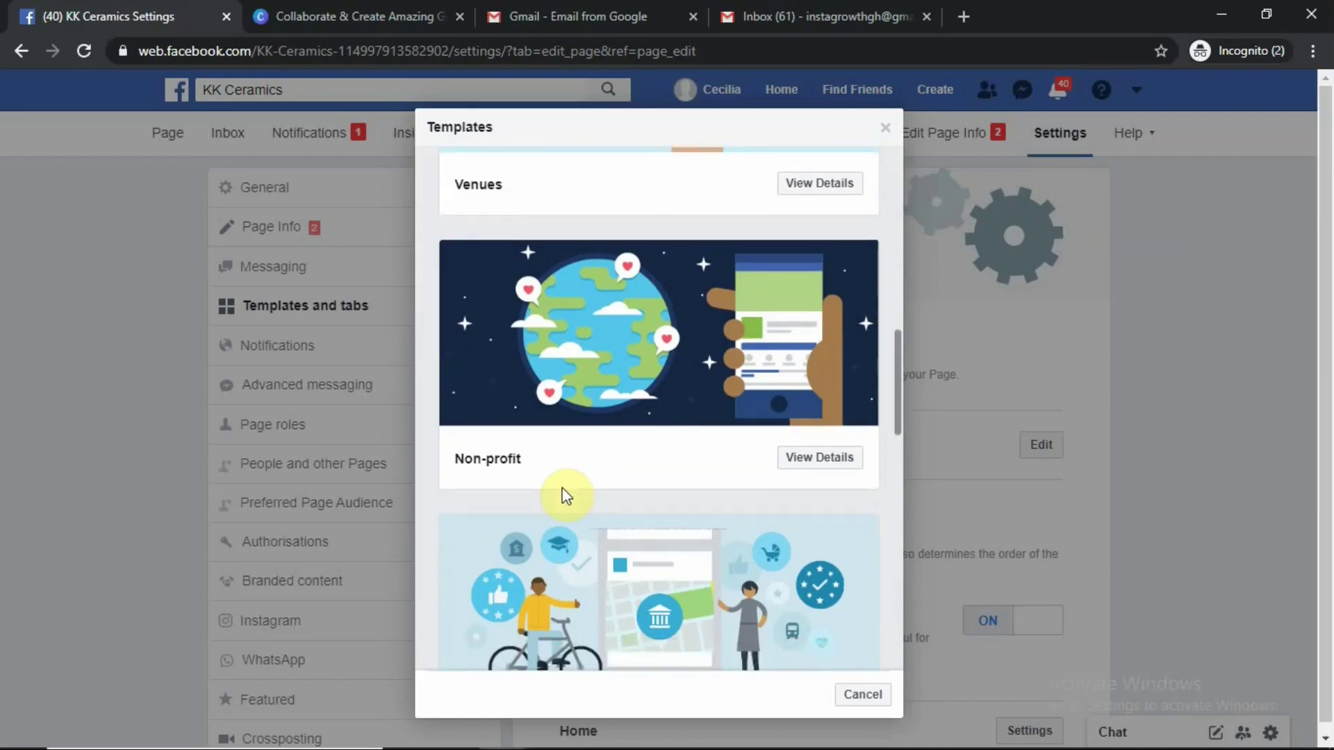
{"action": "scroll", "coordinate": [567, 495], "scroll_direction": "down", "scroll_amount": 5}
{"action": "scroll", "coordinate": [543, 386], "scroll_direction": "down", "scroll_amount": 4}
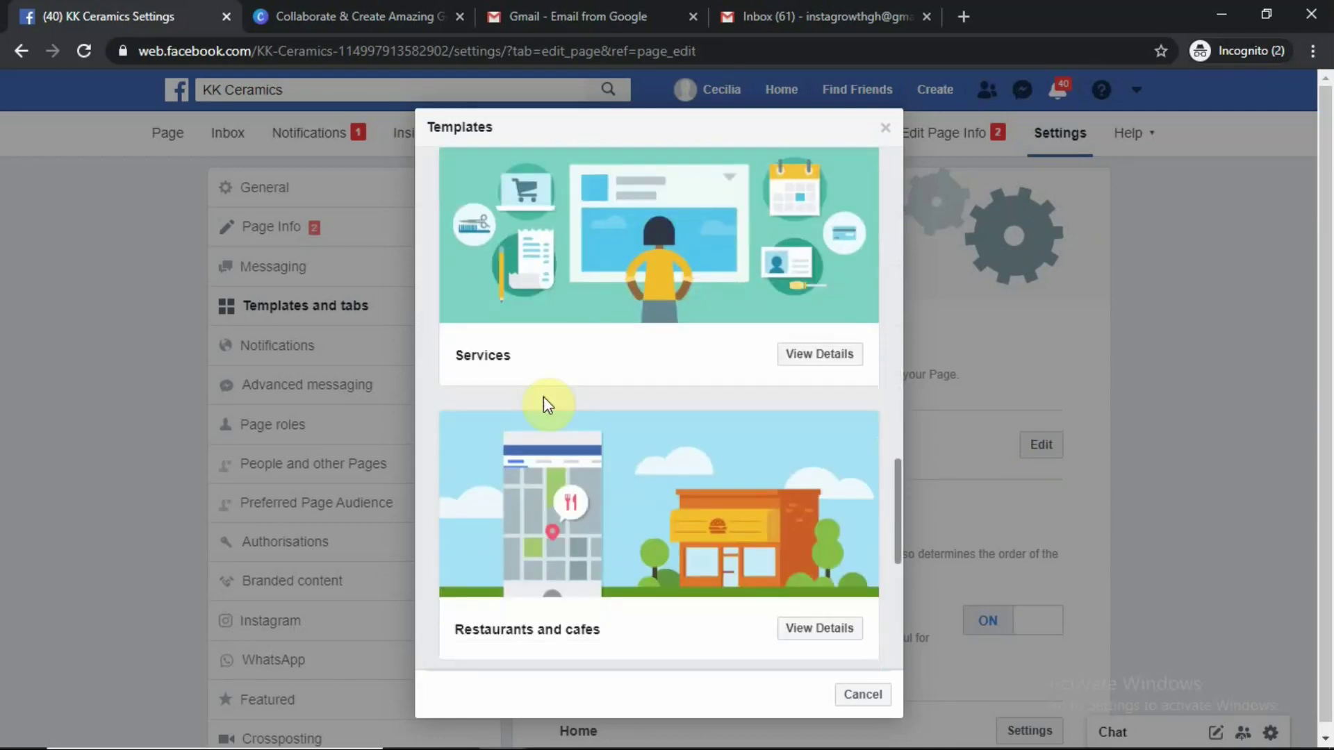
{"action": "scroll", "coordinate": [546, 390], "scroll_direction": "down", "scroll_amount": 3}
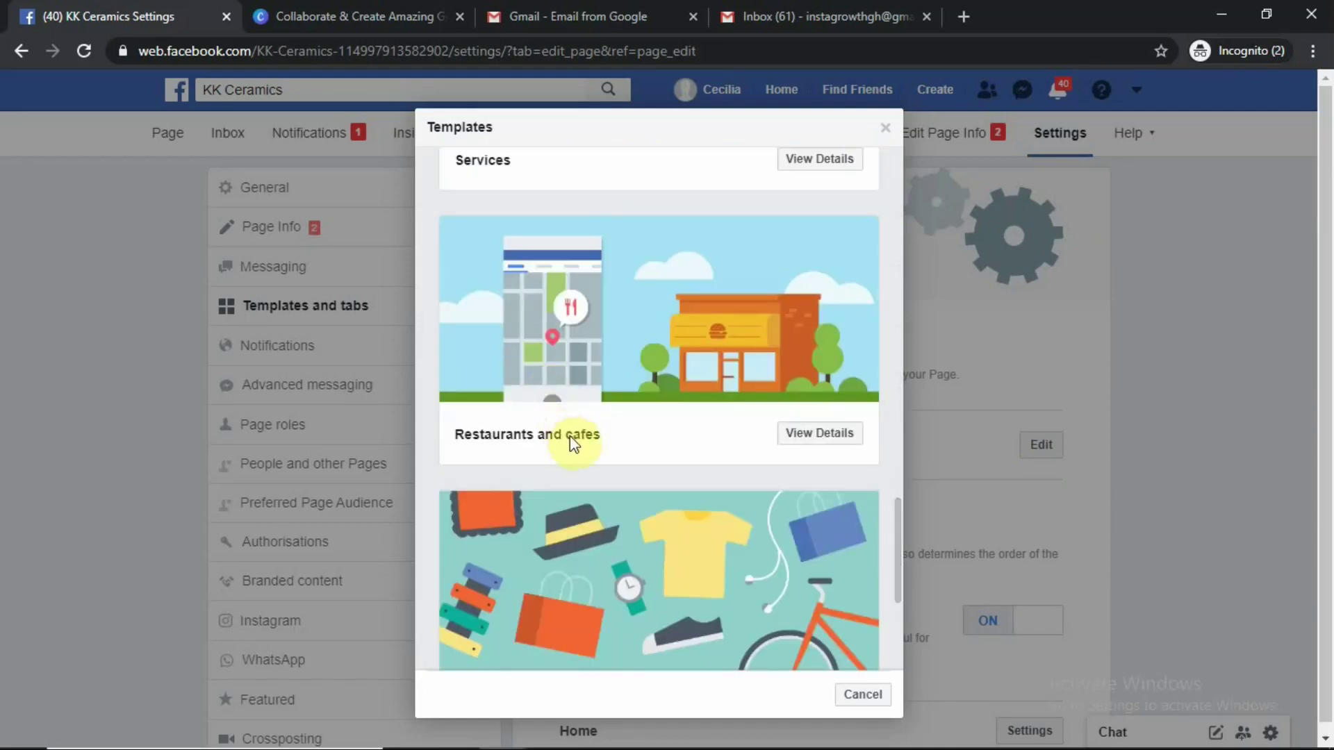
{"action": "scroll", "coordinate": [567, 445], "scroll_direction": "down", "scroll_amount": 5}
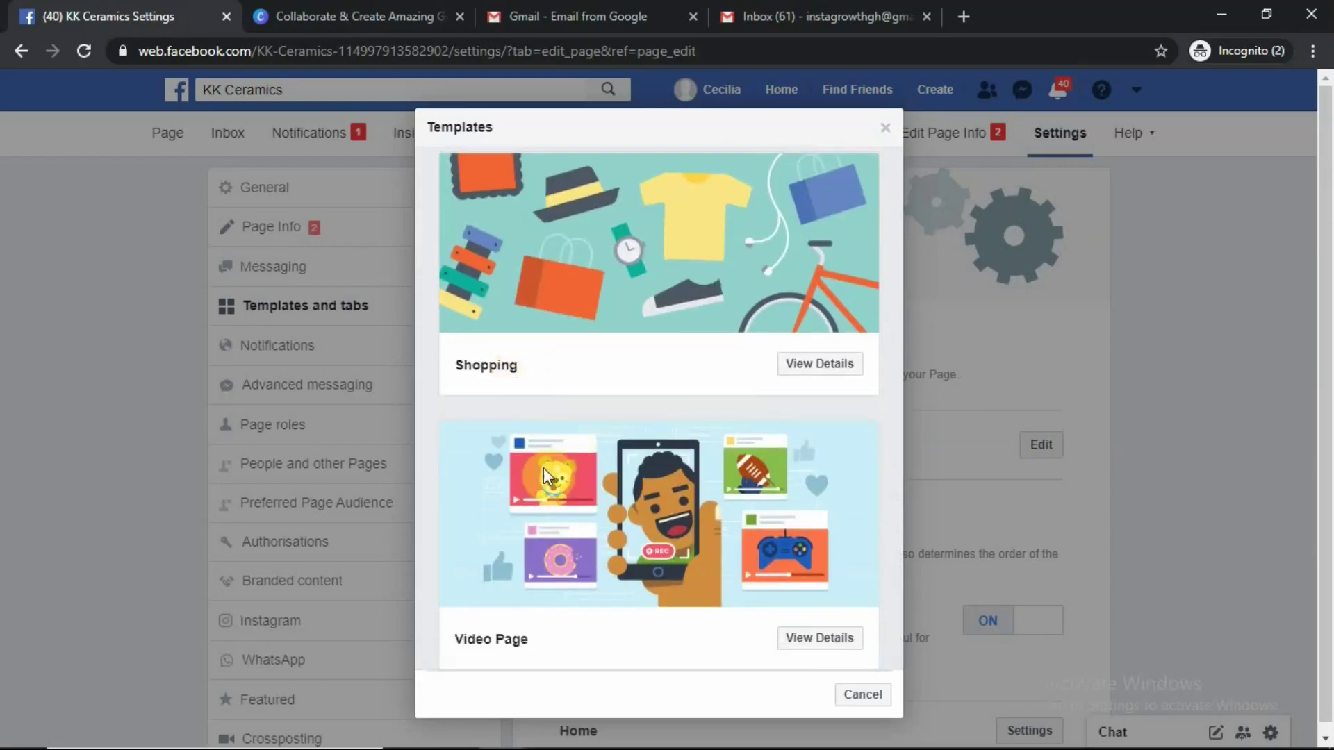
{"action": "scroll", "coordinate": [544, 571], "scroll_direction": "up", "scroll_amount": 10}
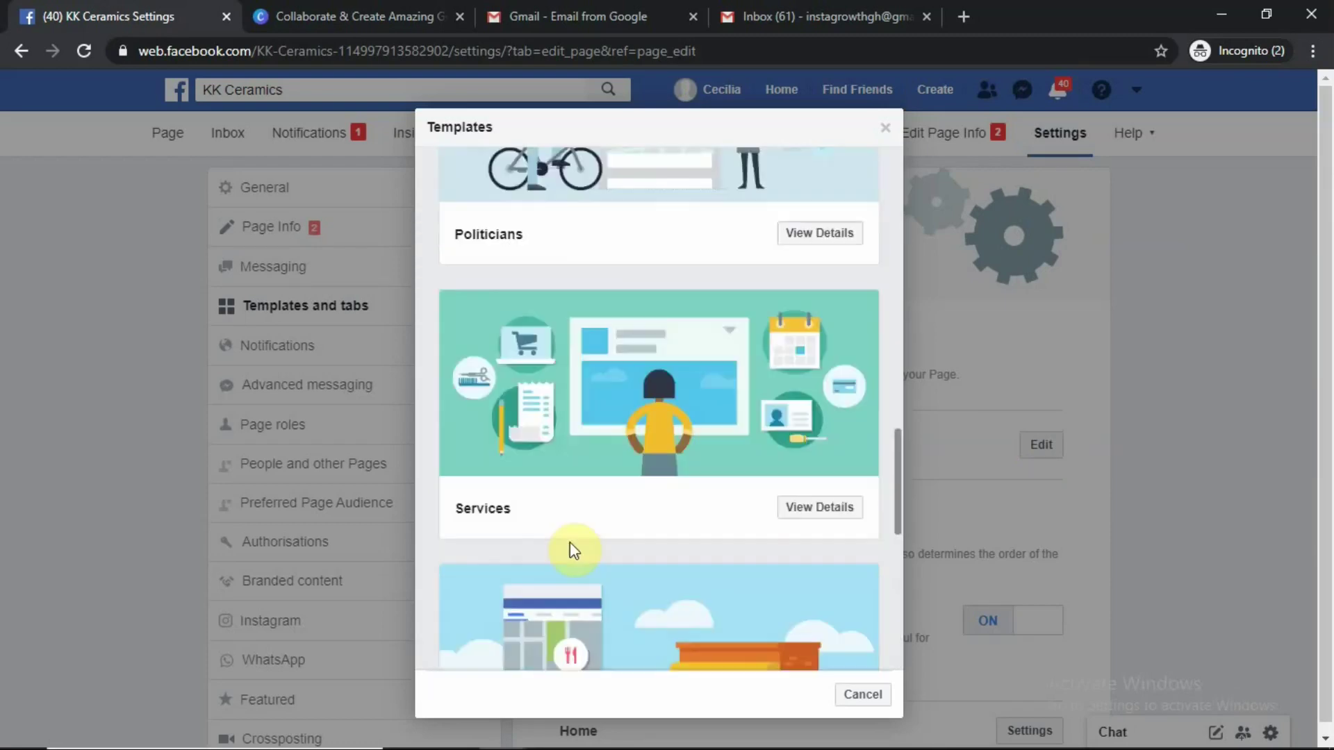
{"action": "scroll", "coordinate": [571, 549], "scroll_direction": "up", "scroll_amount": 10}
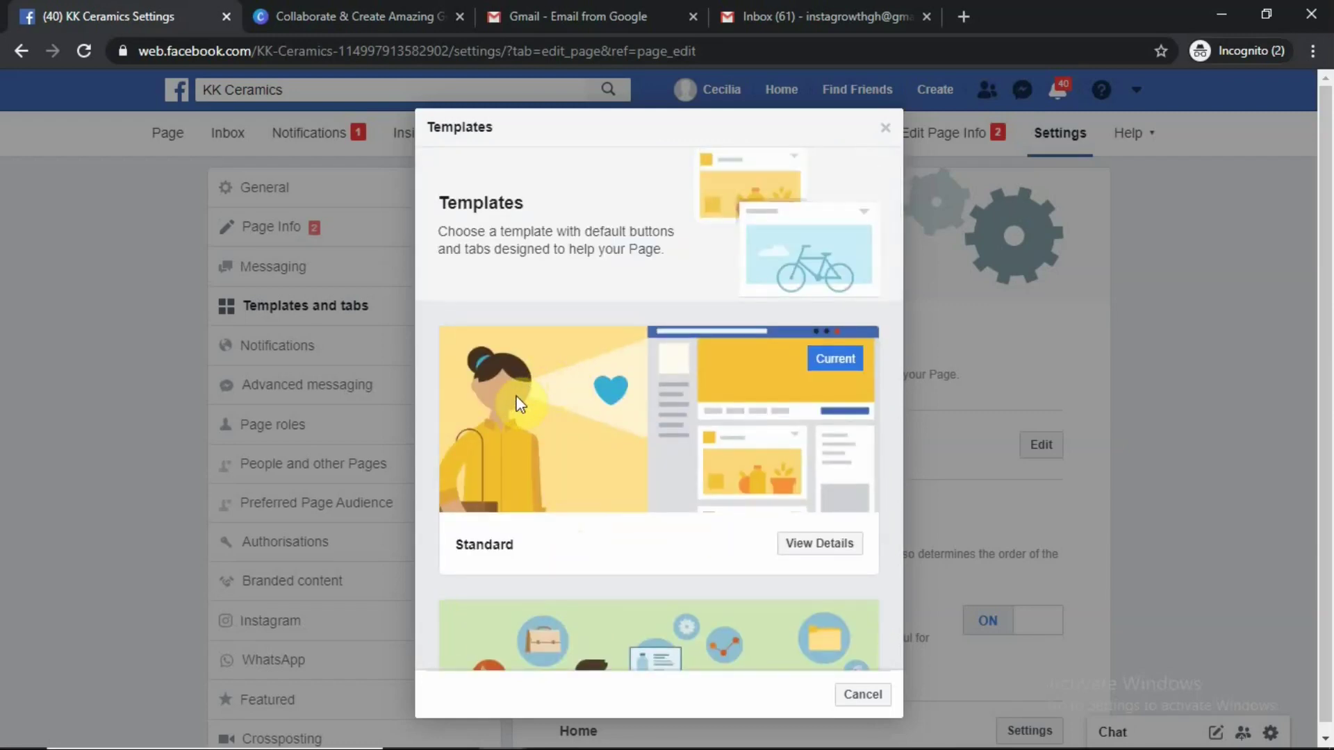
{"action": "scroll", "coordinate": [539, 416], "scroll_direction": "down", "scroll_amount": 5}
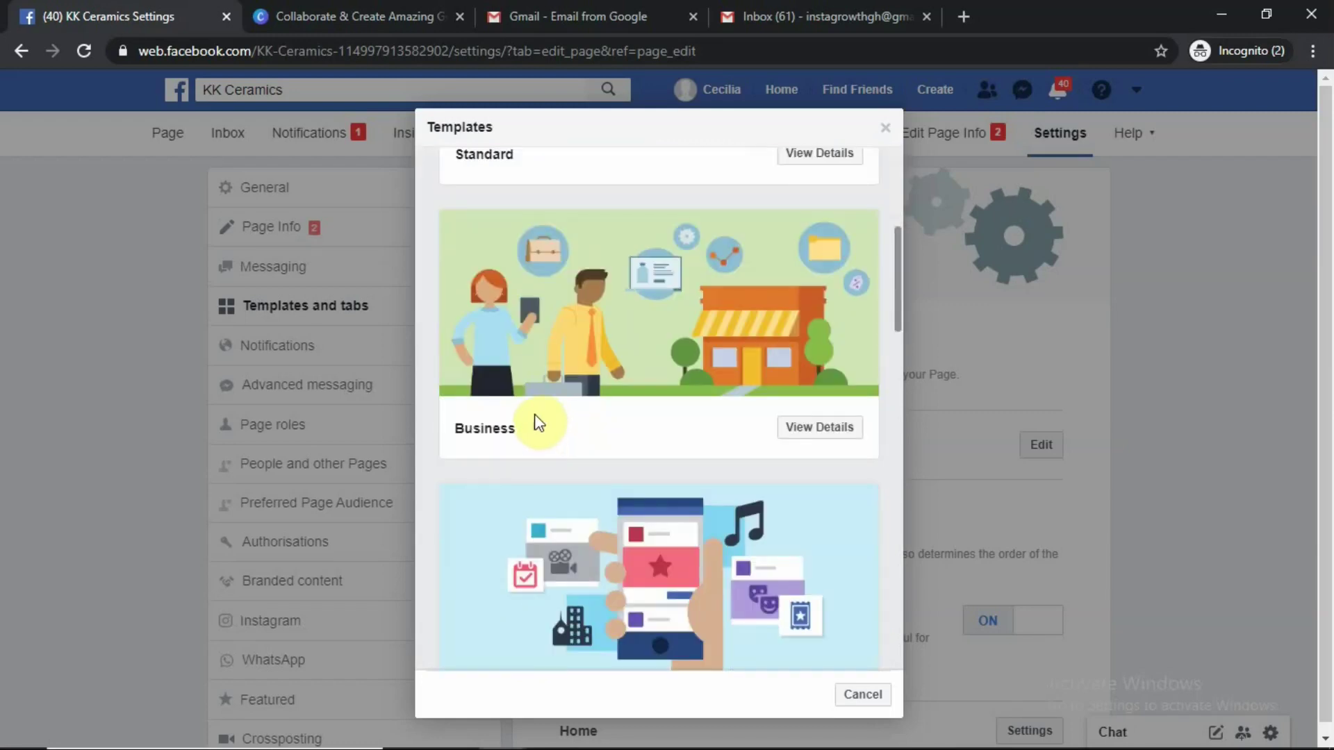
Review the Business template's included tabs, then return to the template list
{"action": "left_click", "coordinate": [824, 432]}
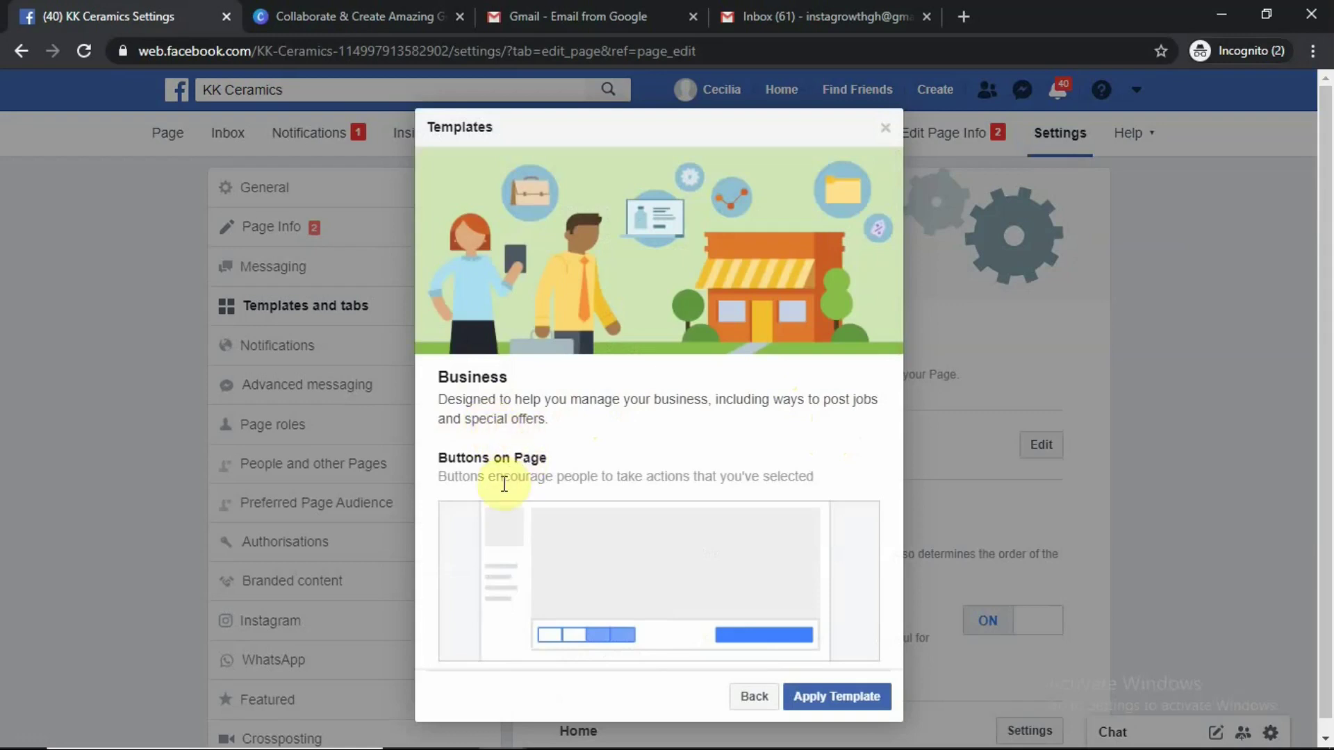
{"action": "scroll", "coordinate": [535, 501], "scroll_direction": "down", "scroll_amount": 3}
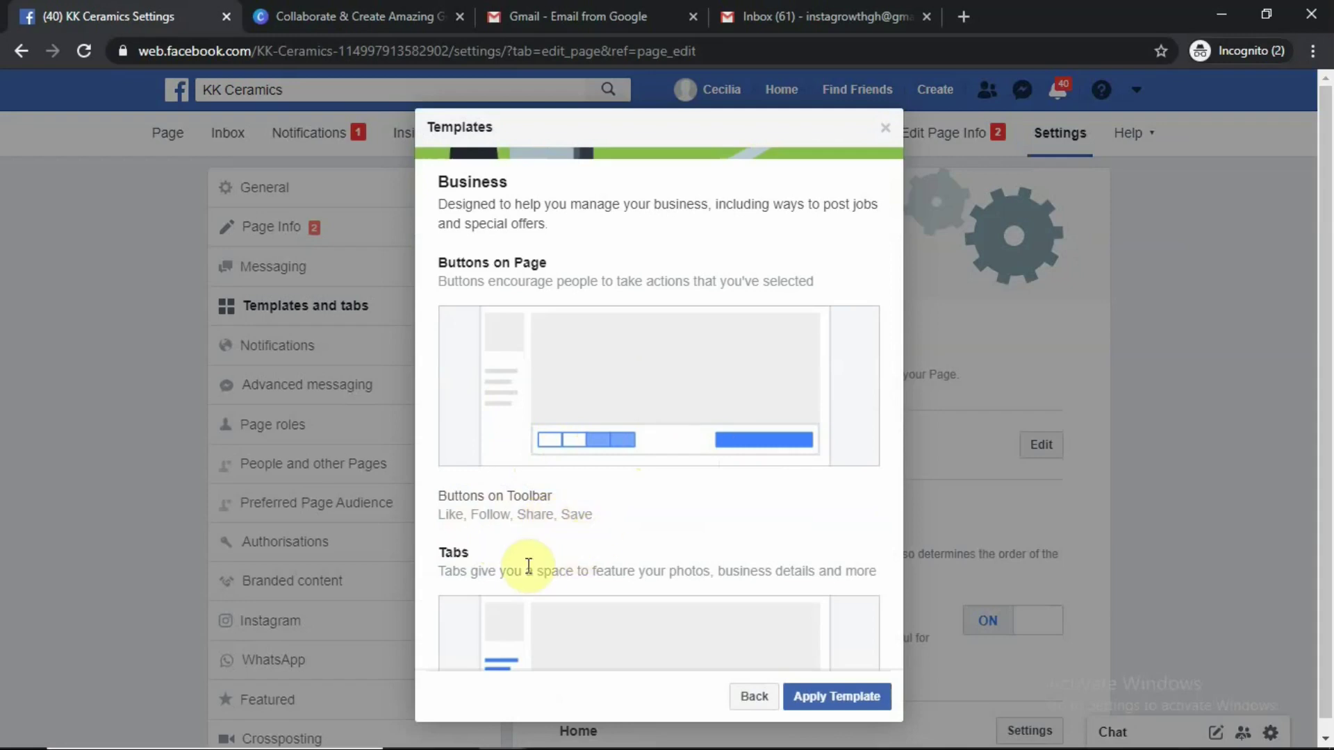
{"action": "scroll", "coordinate": [528, 566], "scroll_direction": "down", "scroll_amount": 3}
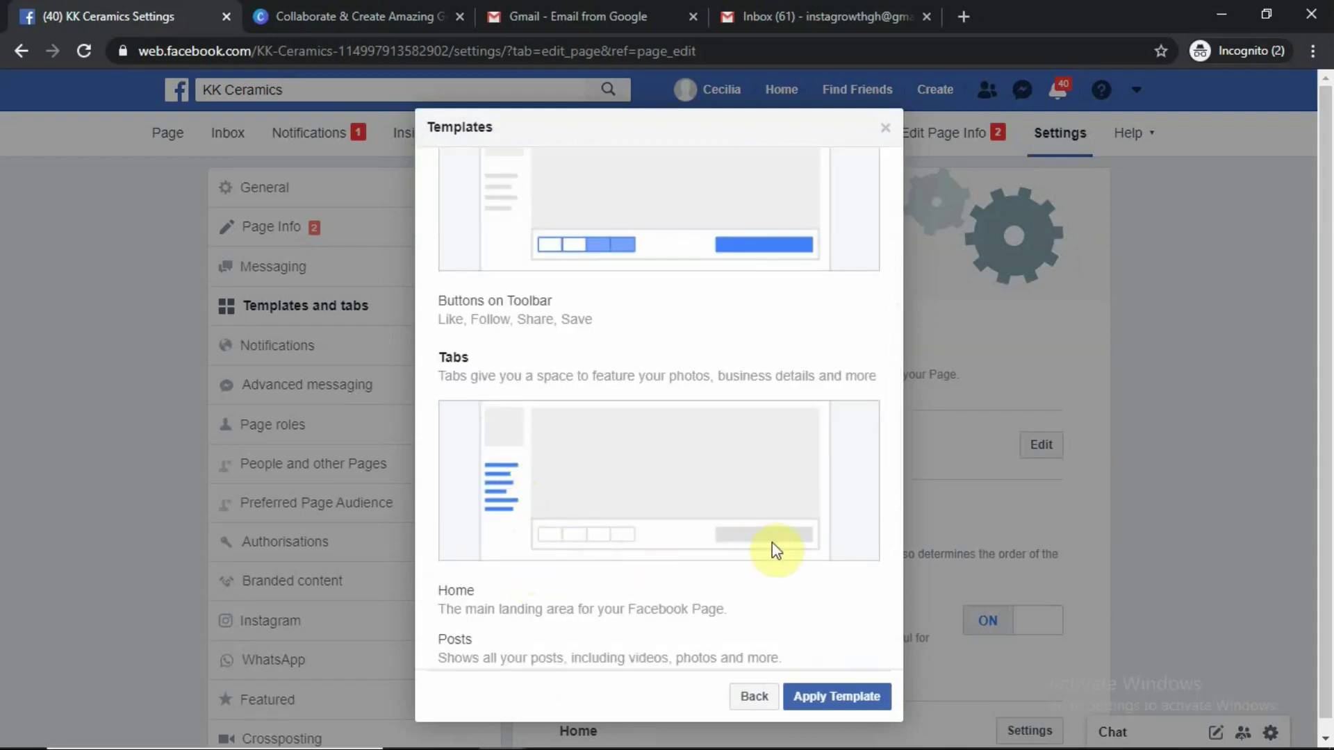
{"action": "scroll", "coordinate": [775, 556], "scroll_direction": "down", "scroll_amount": 4}
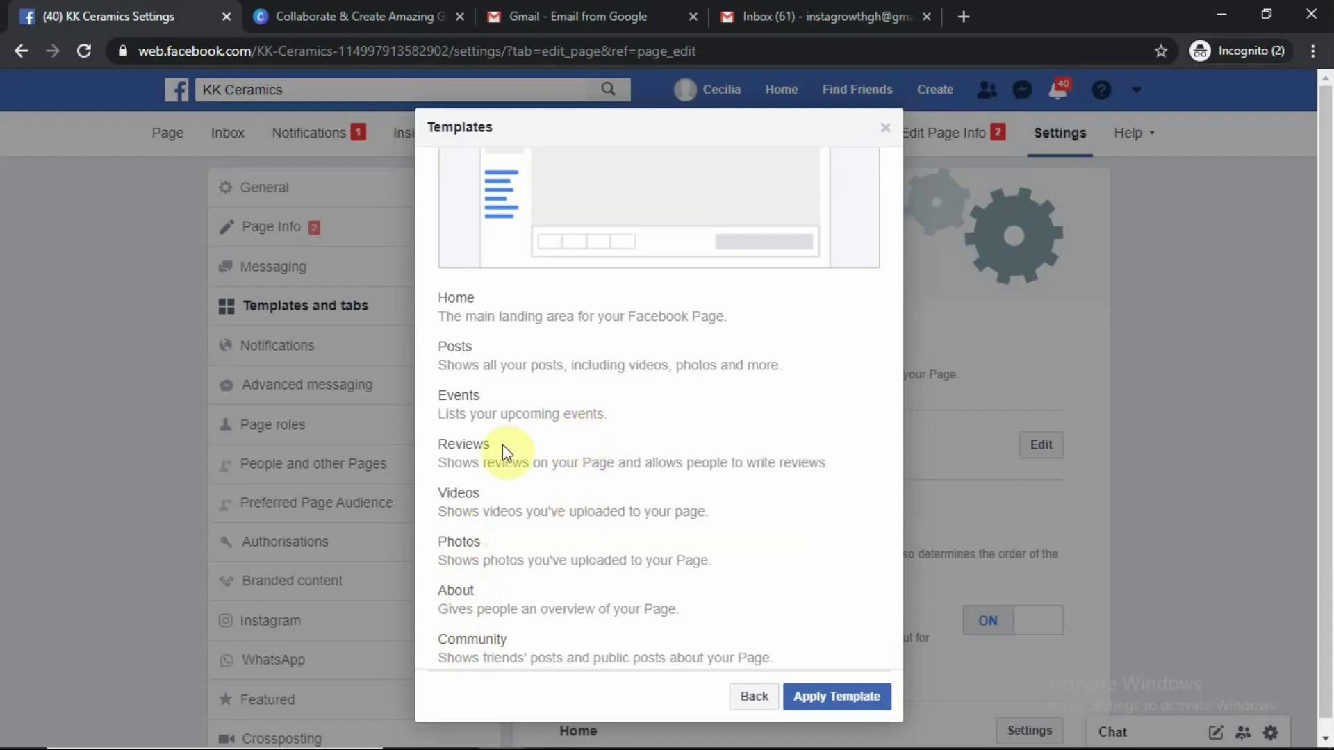
{"action": "scroll", "coordinate": [465, 466], "scroll_direction": "down", "scroll_amount": 2}
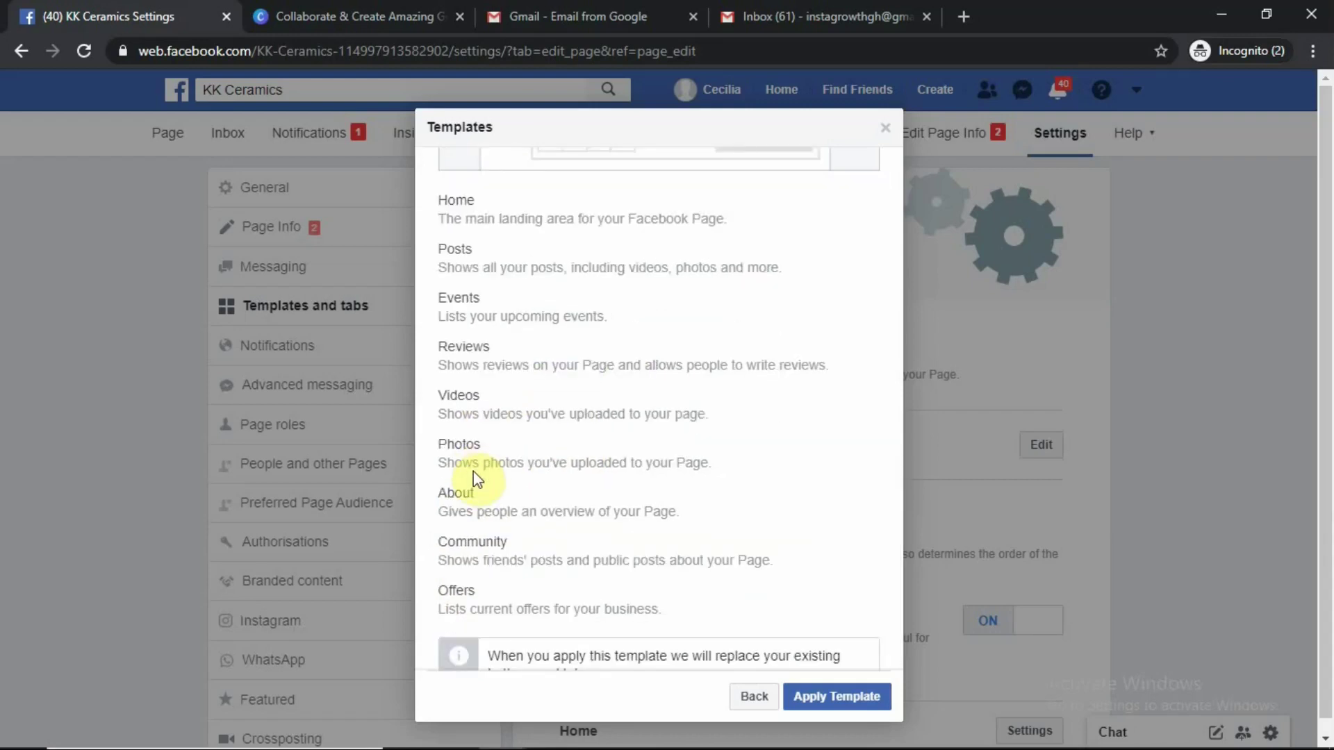
{"action": "scroll", "coordinate": [473, 471], "scroll_direction": "down", "scroll_amount": 1}
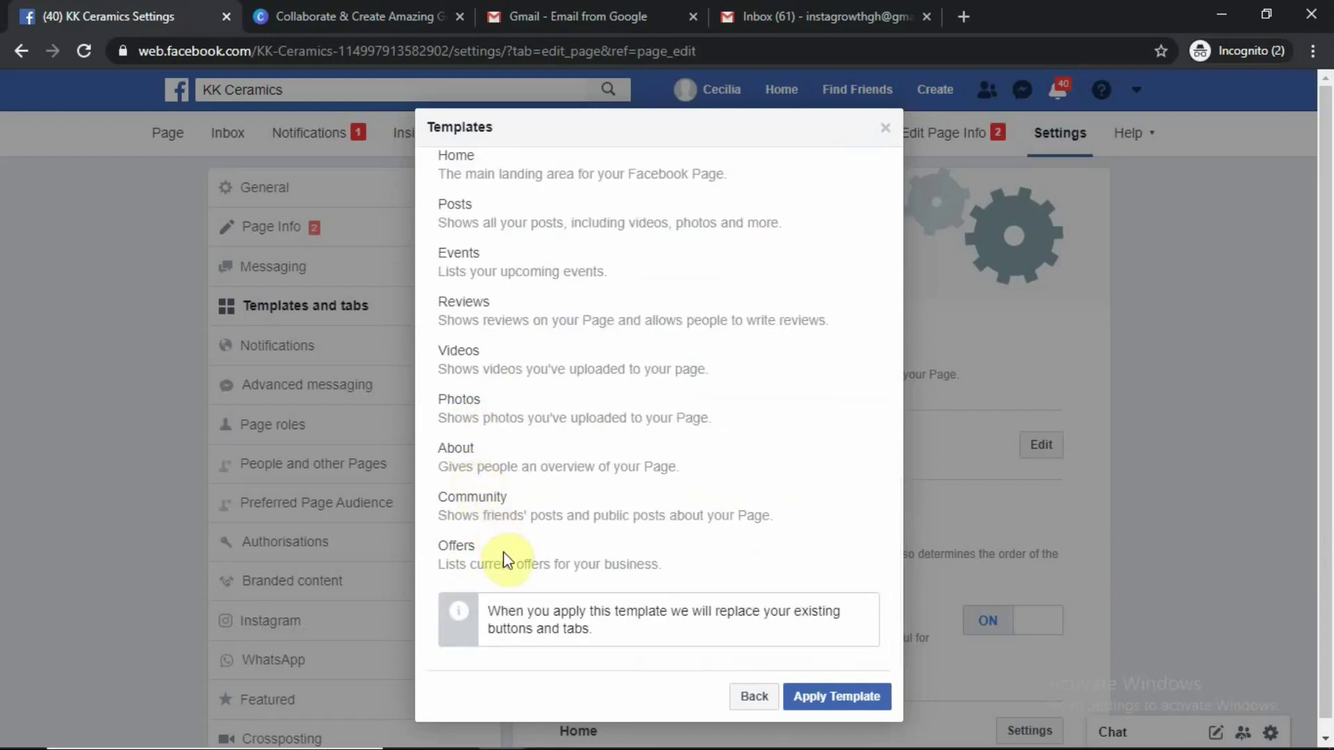
{"action": "scroll", "coordinate": [497, 523], "scroll_direction": "up", "scroll_amount": 6}
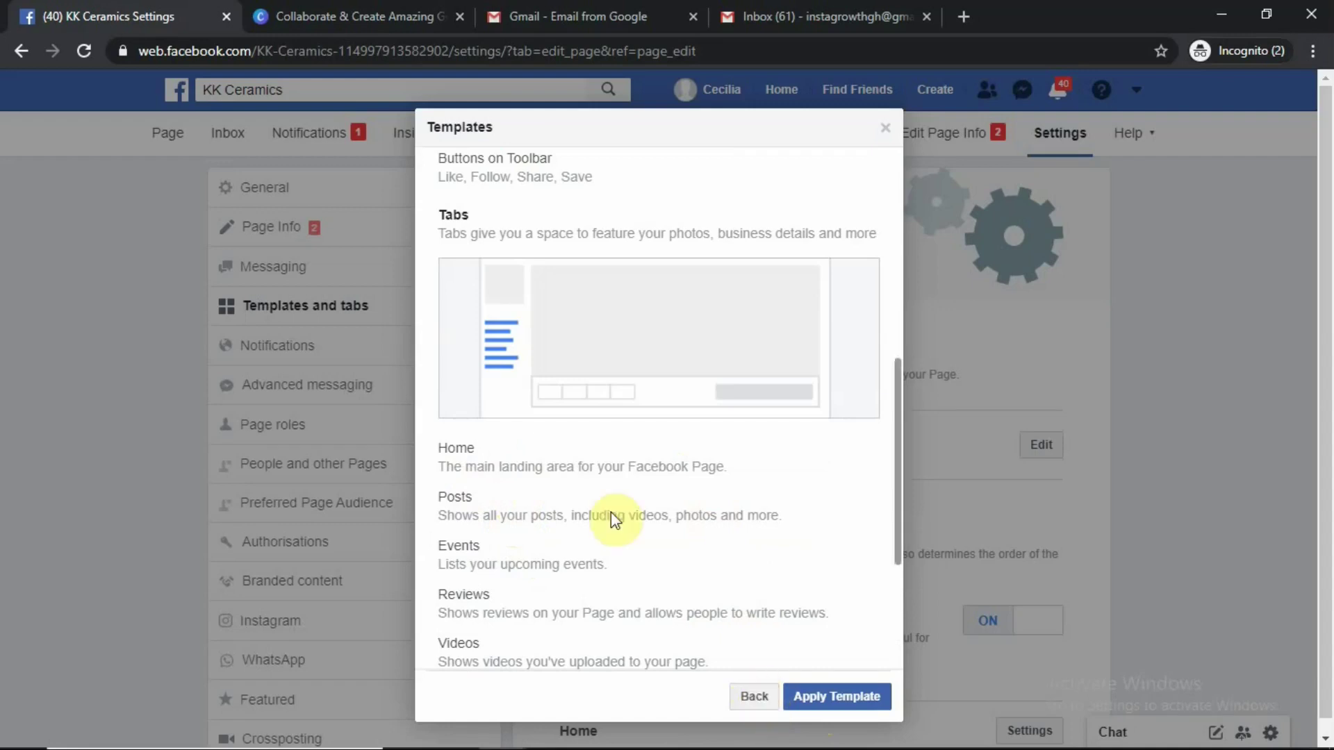
{"action": "left_click", "coordinate": [749, 697]}
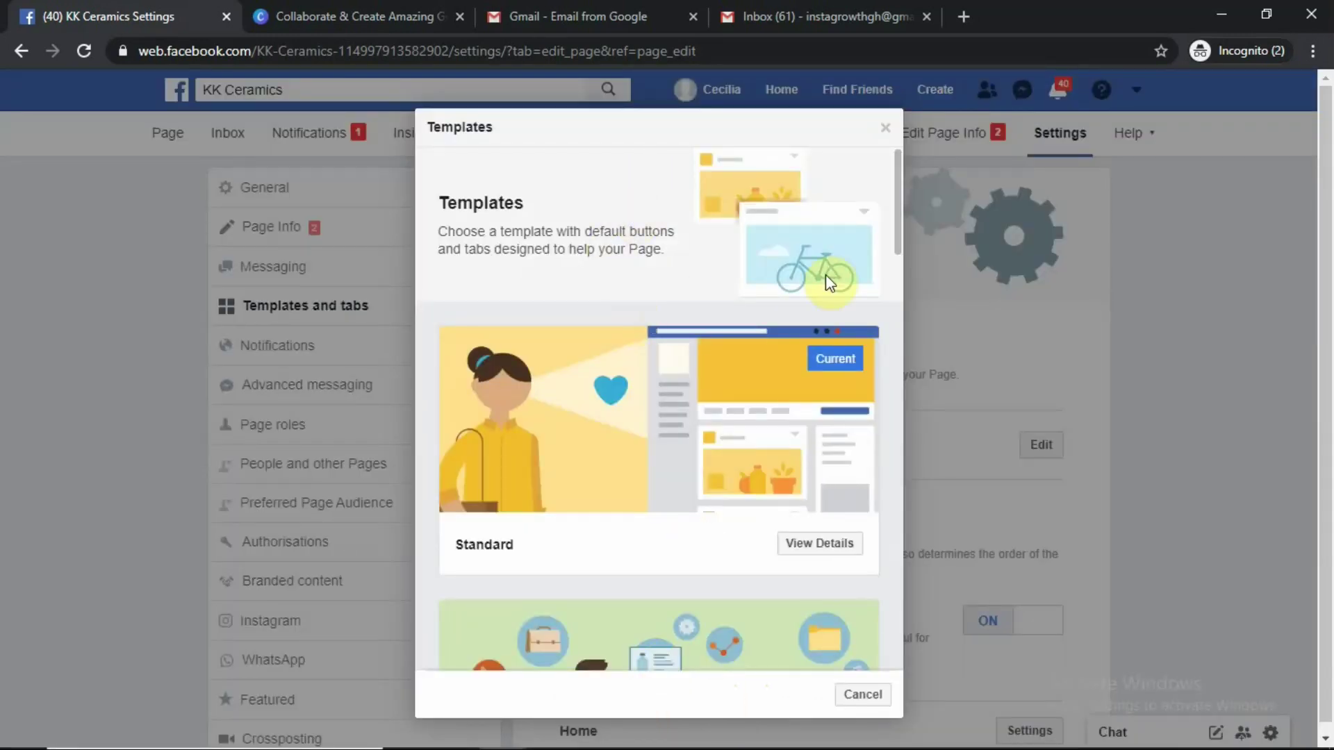
Cancel the template chooser, keeping Standard as the current template
{"action": "left_click", "coordinate": [864, 696]}
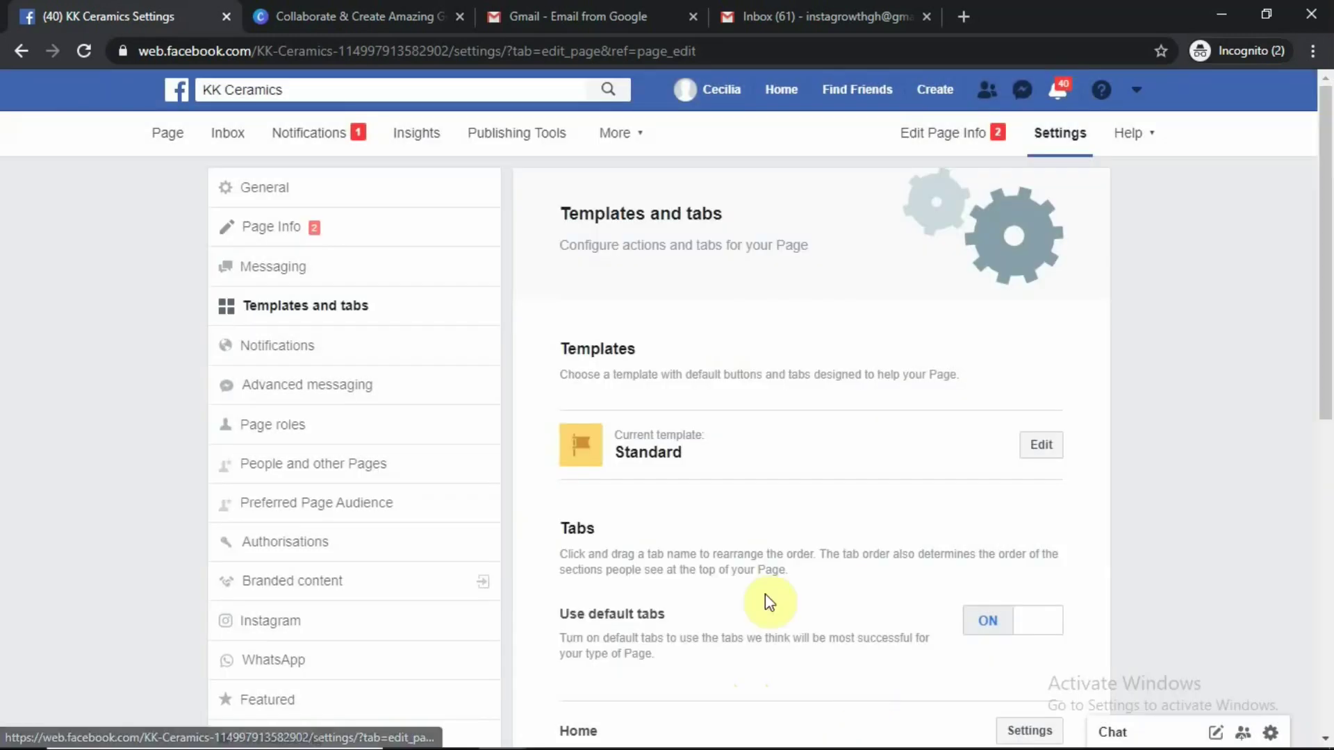
{"action": "scroll", "coordinate": [706, 449], "scroll_direction": "down", "scroll_amount": 3}
{"action": "scroll", "coordinate": [706, 443], "scroll_direction": "down", "scroll_amount": 3}
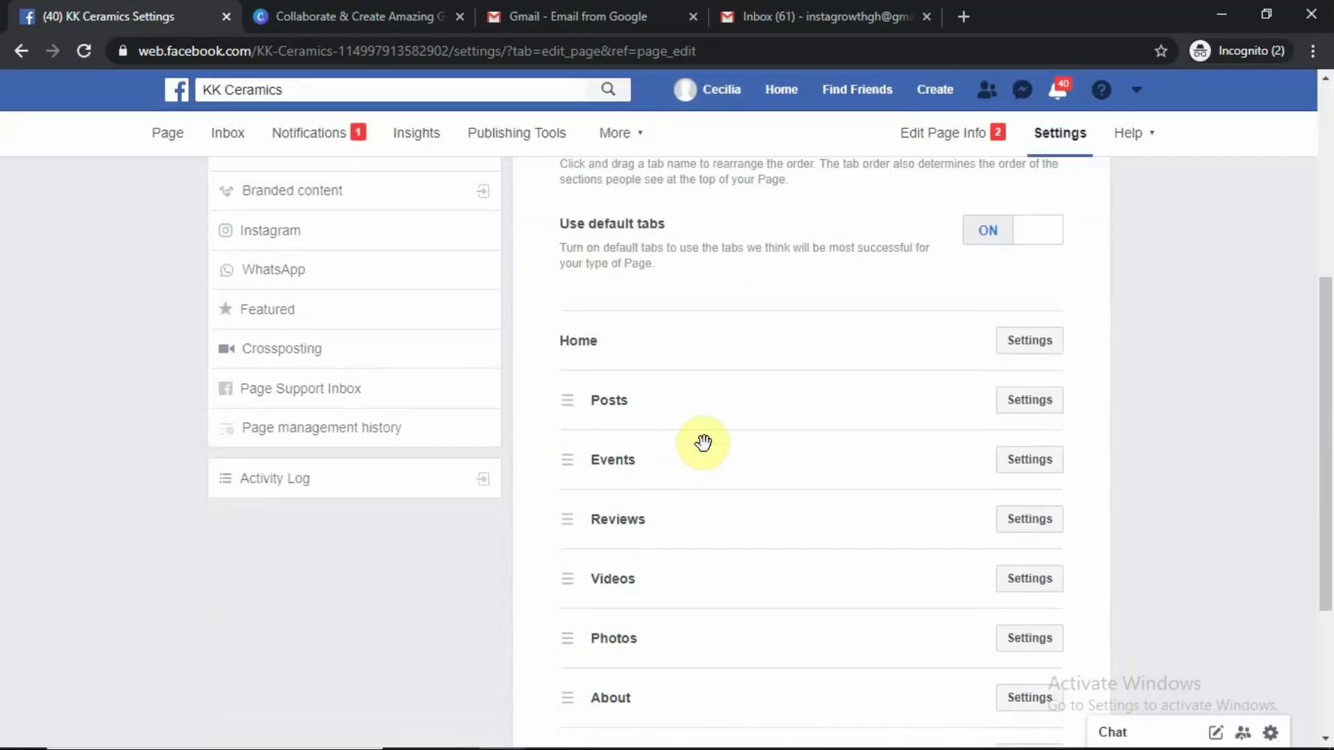
{"action": "scroll", "coordinate": [662, 364], "scroll_direction": "down", "scroll_amount": 4}
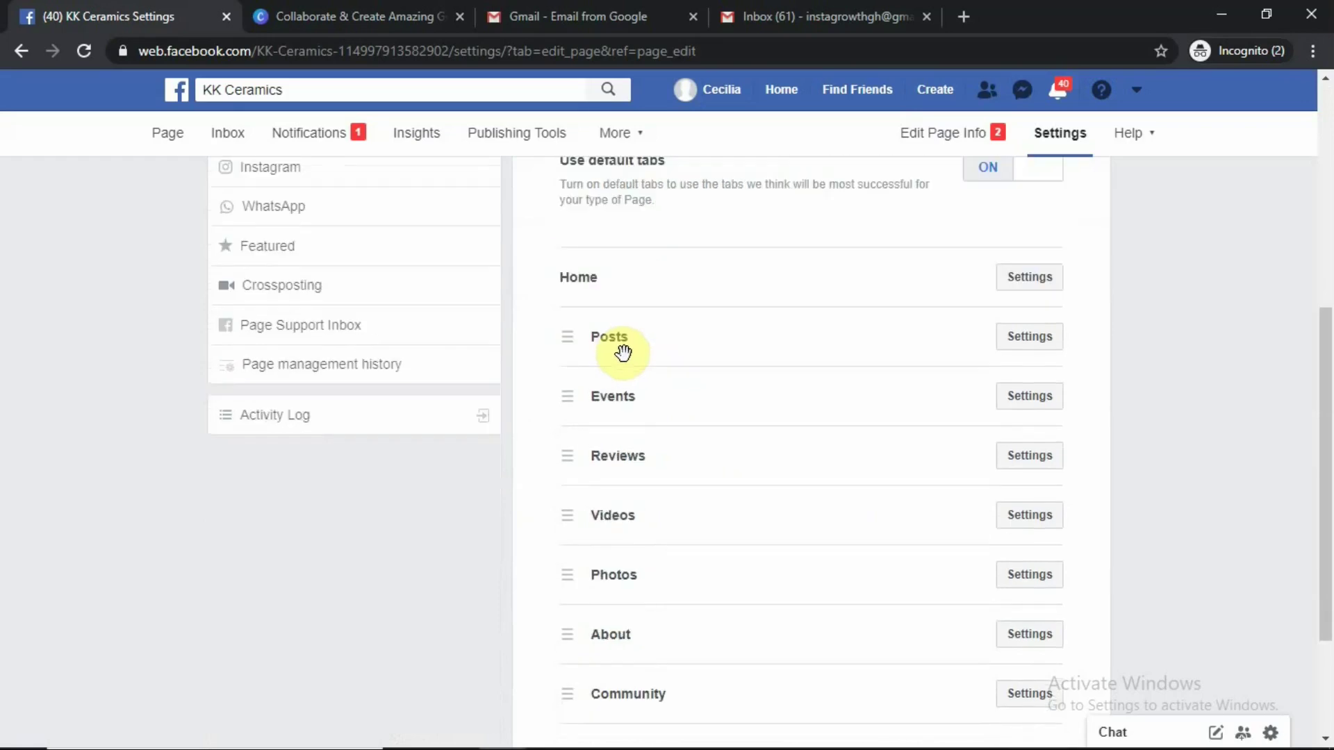
{"action": "scroll", "coordinate": [631, 386], "scroll_direction": "up", "scroll_amount": 3}
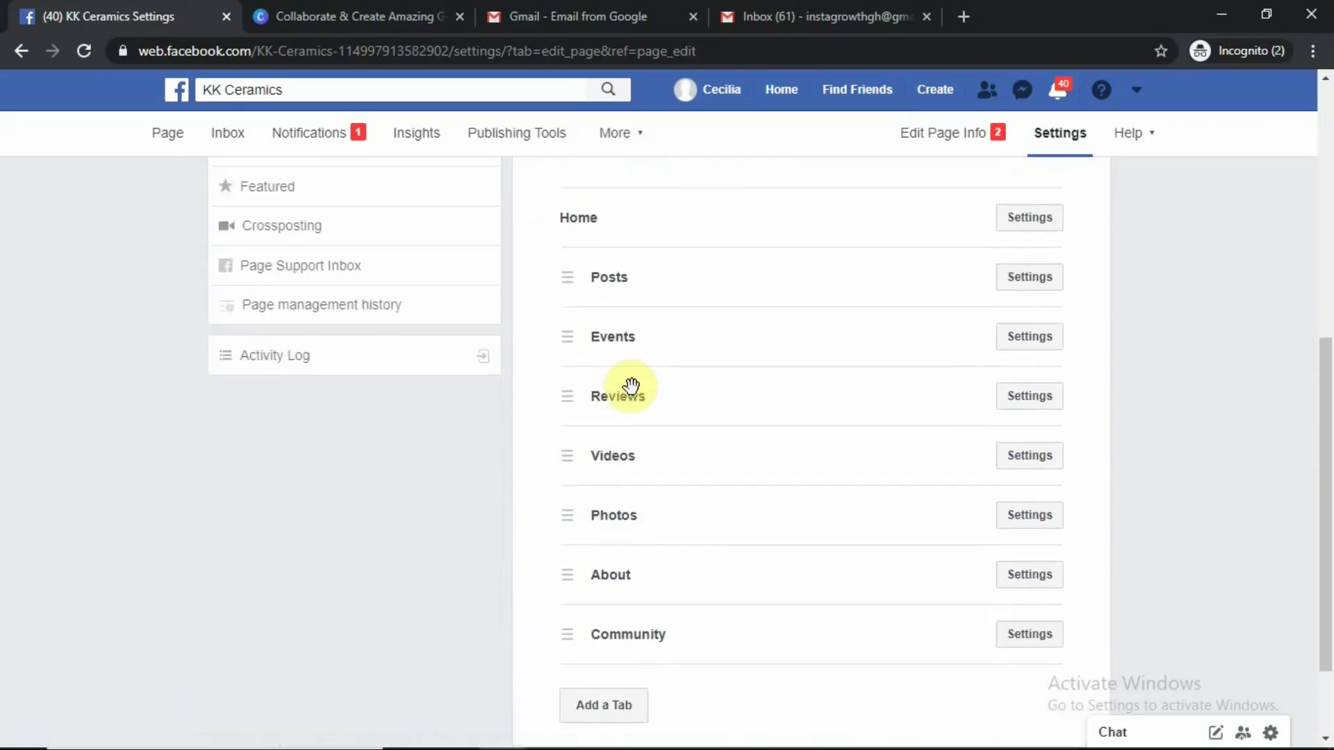
Reorder tabs to Home, Reviews, Videos, Events, Photos, Posts, About, Community
{"action": "left_click_drag", "start_coordinate": [614, 412], "coordinate": [612, 351]}
{"action": "left_click_drag", "start_coordinate": [595, 490], "coordinate": [623, 411]}
{"action": "left_click_drag", "start_coordinate": [631, 556], "coordinate": [619, 471]}
{"action": "mouse_move", "coordinate": [622, 565]}
{"action": "left_mouse_down"}
{"action": "mouse_move", "coordinate": [619, 531]}
{"action": "mouse_move", "coordinate": [611, 543]}
{"action": "left_mouse_up"}
{"action": "left_click_drag", "start_coordinate": [620, 367], "coordinate": [634, 493]}
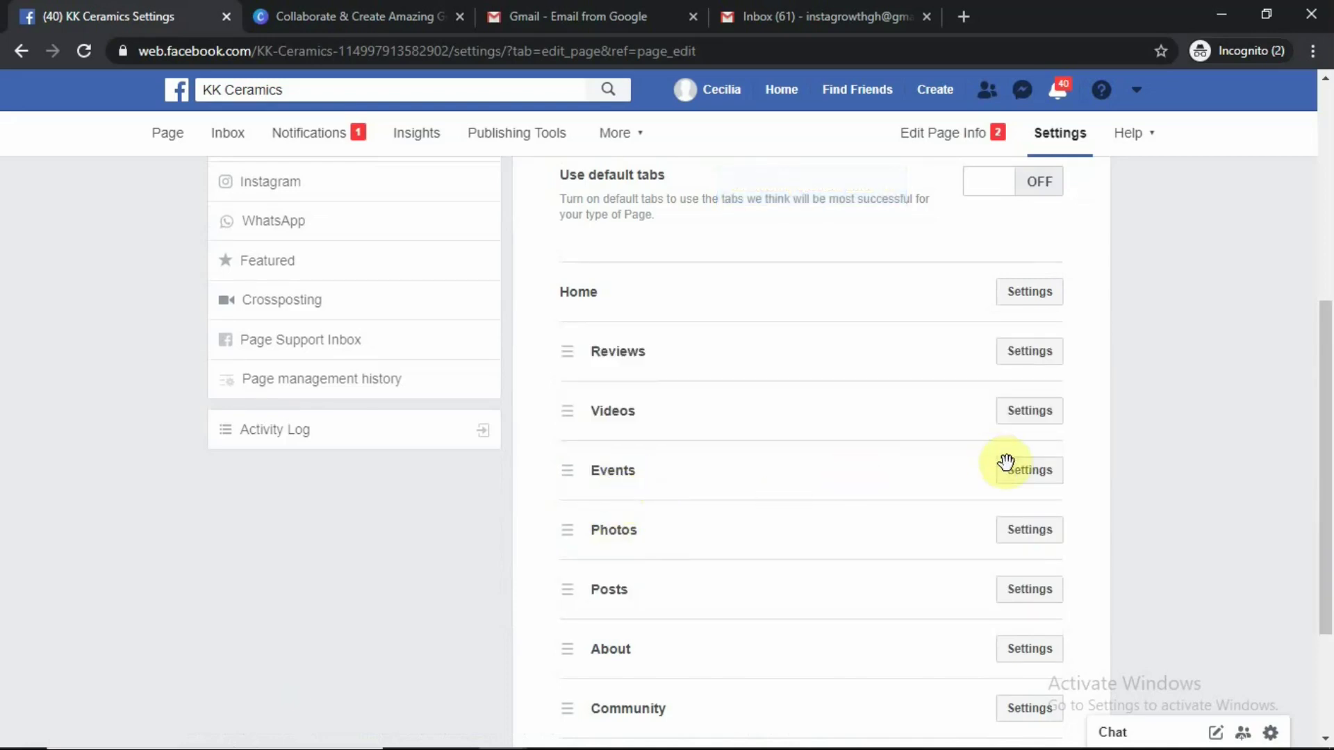
Turn Show reviews off and save, removing Reviews from the tab list
{"action": "left_click", "coordinate": [1028, 470]}
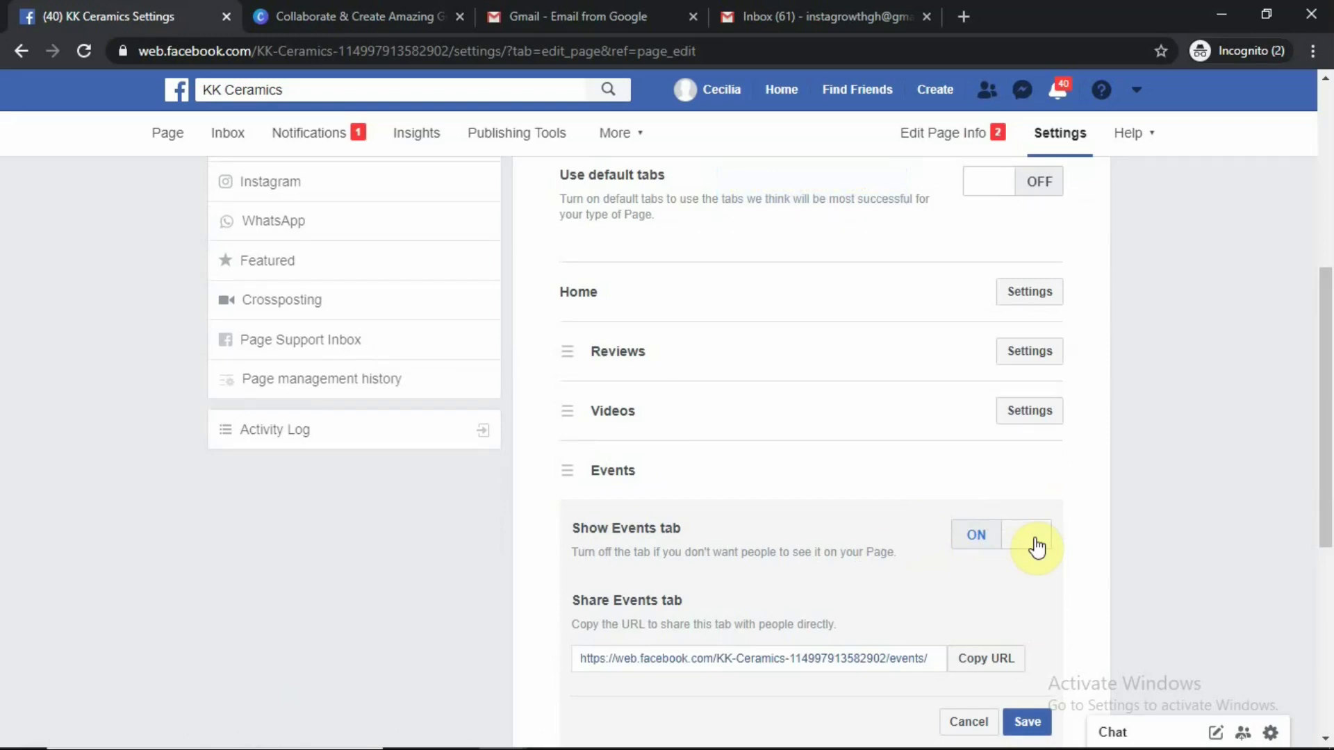
{"action": "left_click", "coordinate": [1037, 546]}
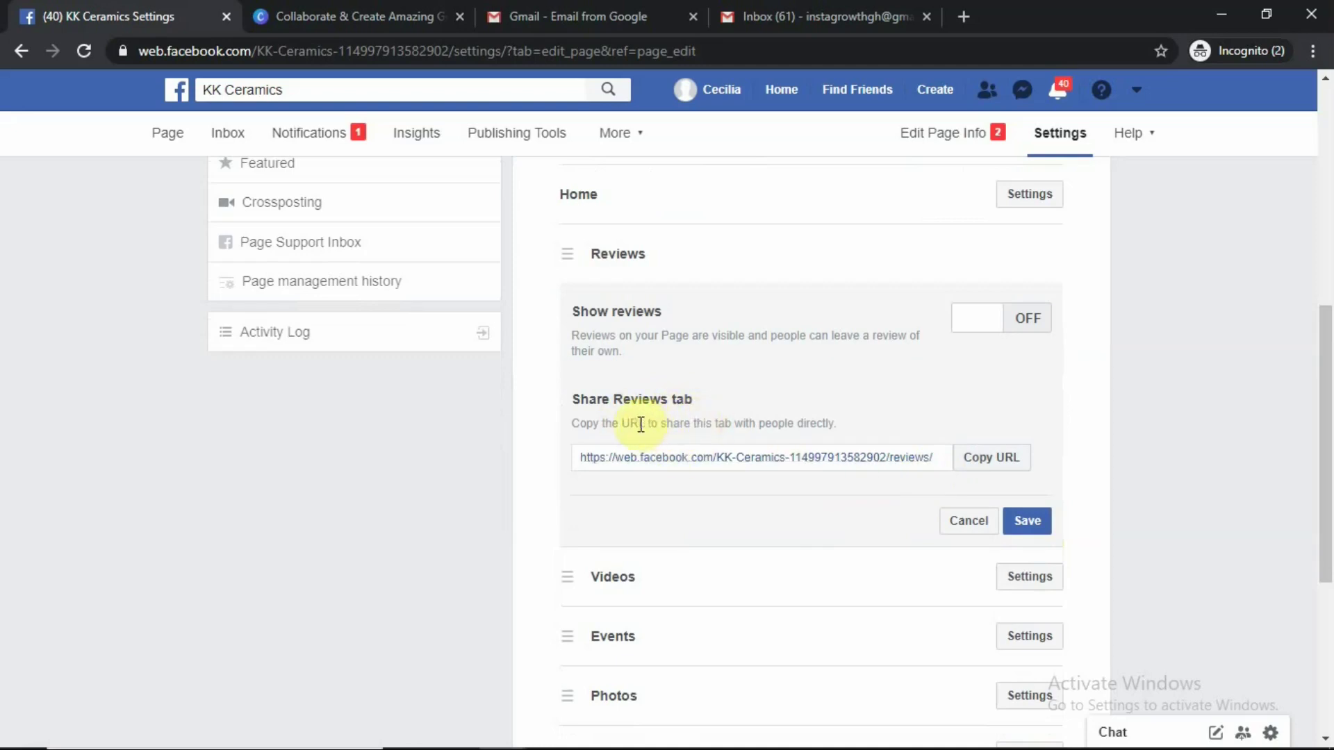
{"action": "left_click", "coordinate": [1026, 525]}
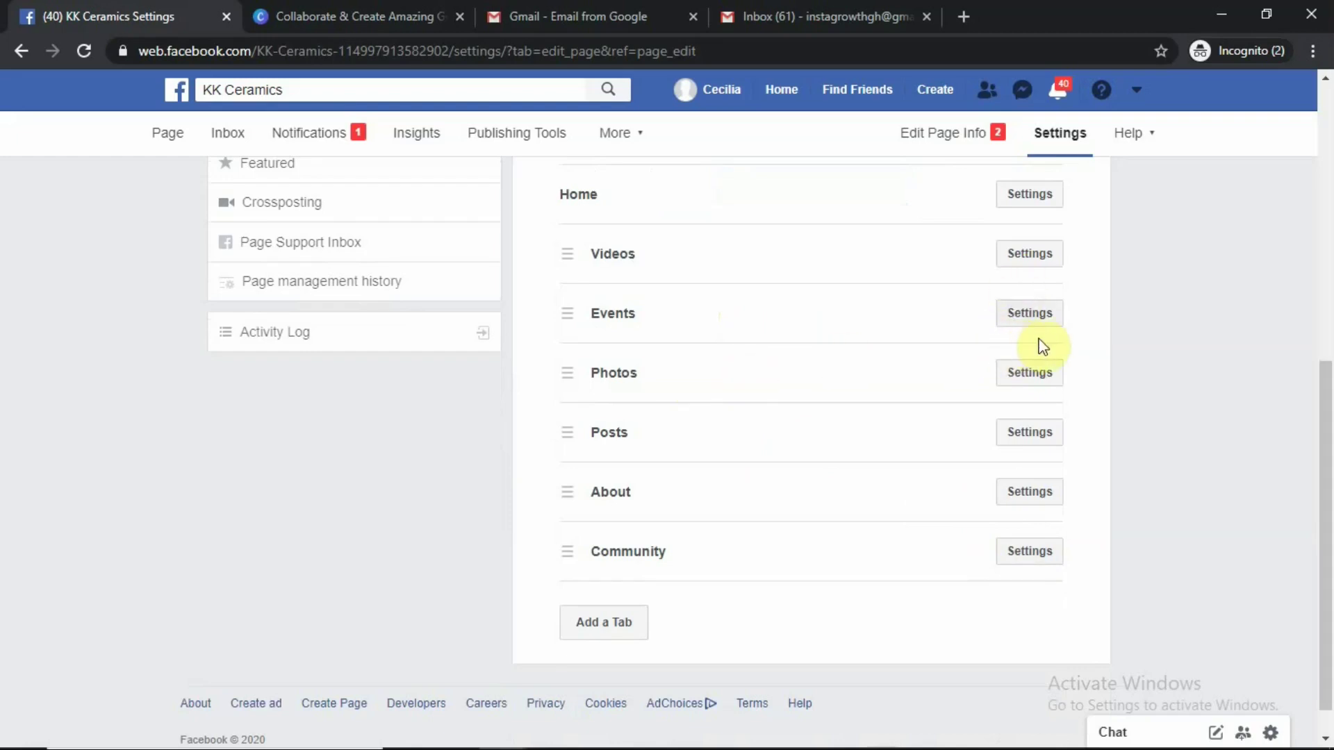
Switch Show Events tab off and save, hiding Events from the tabs
{"action": "left_click", "coordinate": [1031, 314]}
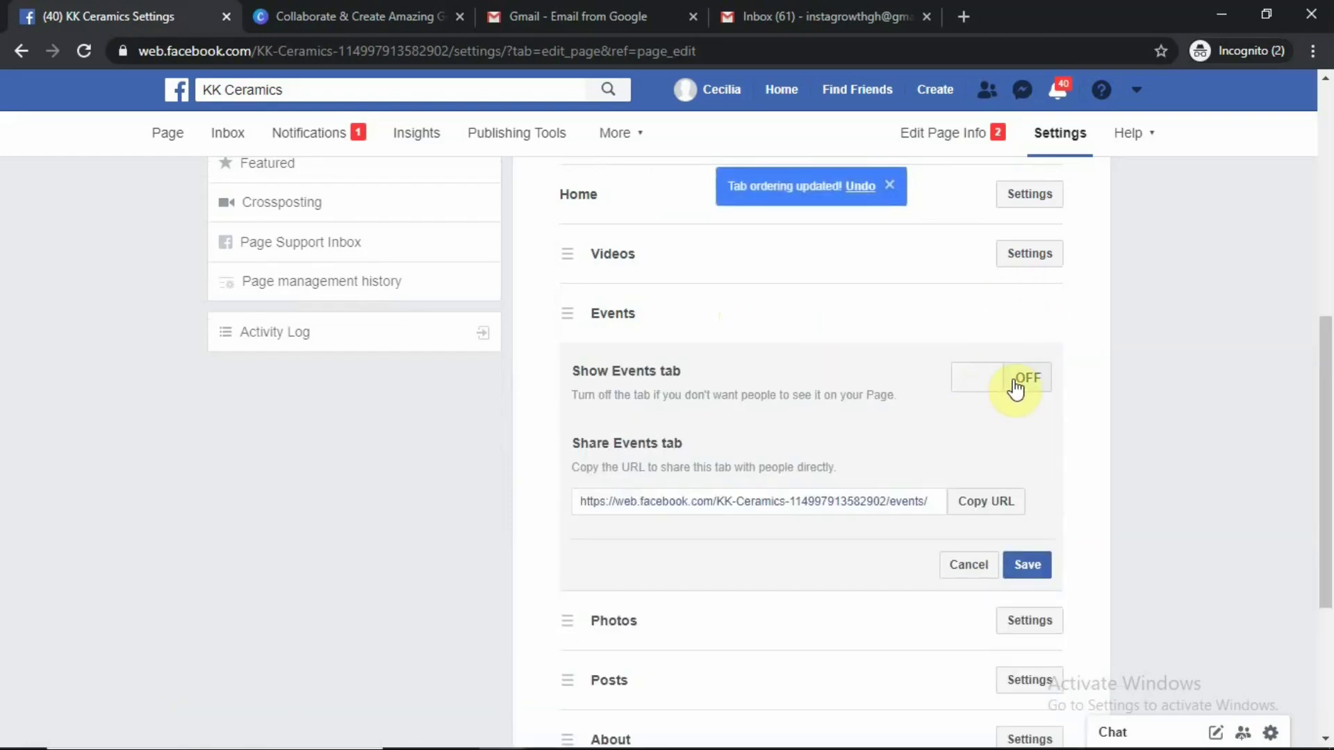
{"action": "left_click", "coordinate": [1026, 567]}
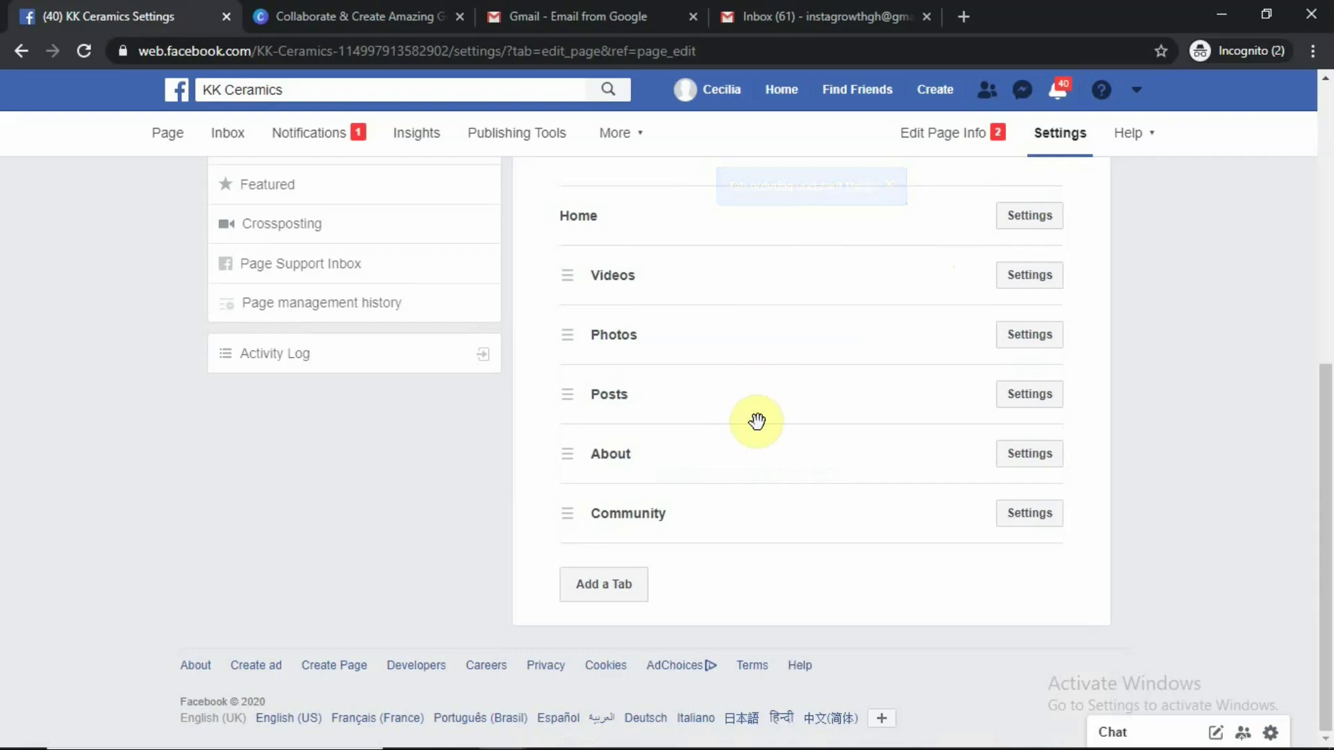
{"action": "scroll", "coordinate": [750, 420], "scroll_direction": "up", "scroll_amount": 3}
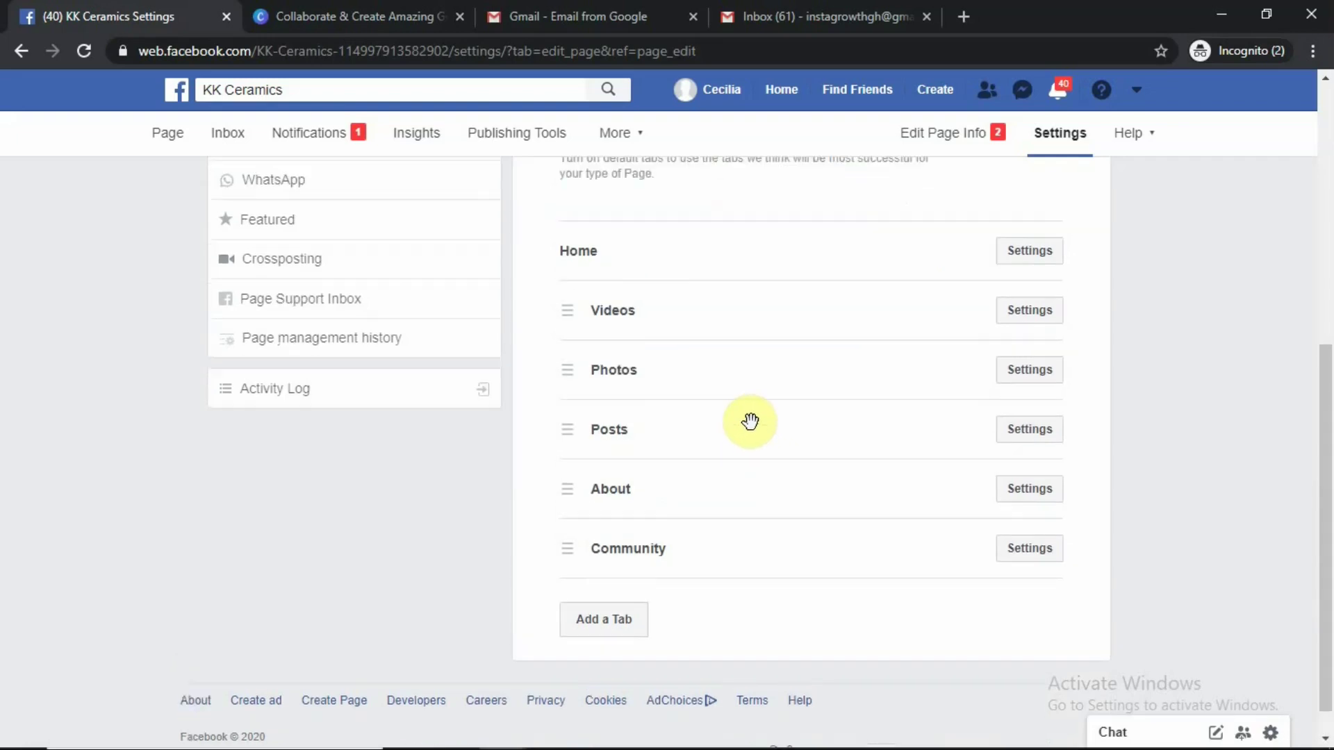
{"action": "scroll", "coordinate": [750, 420], "scroll_direction": "down", "scroll_amount": 3}
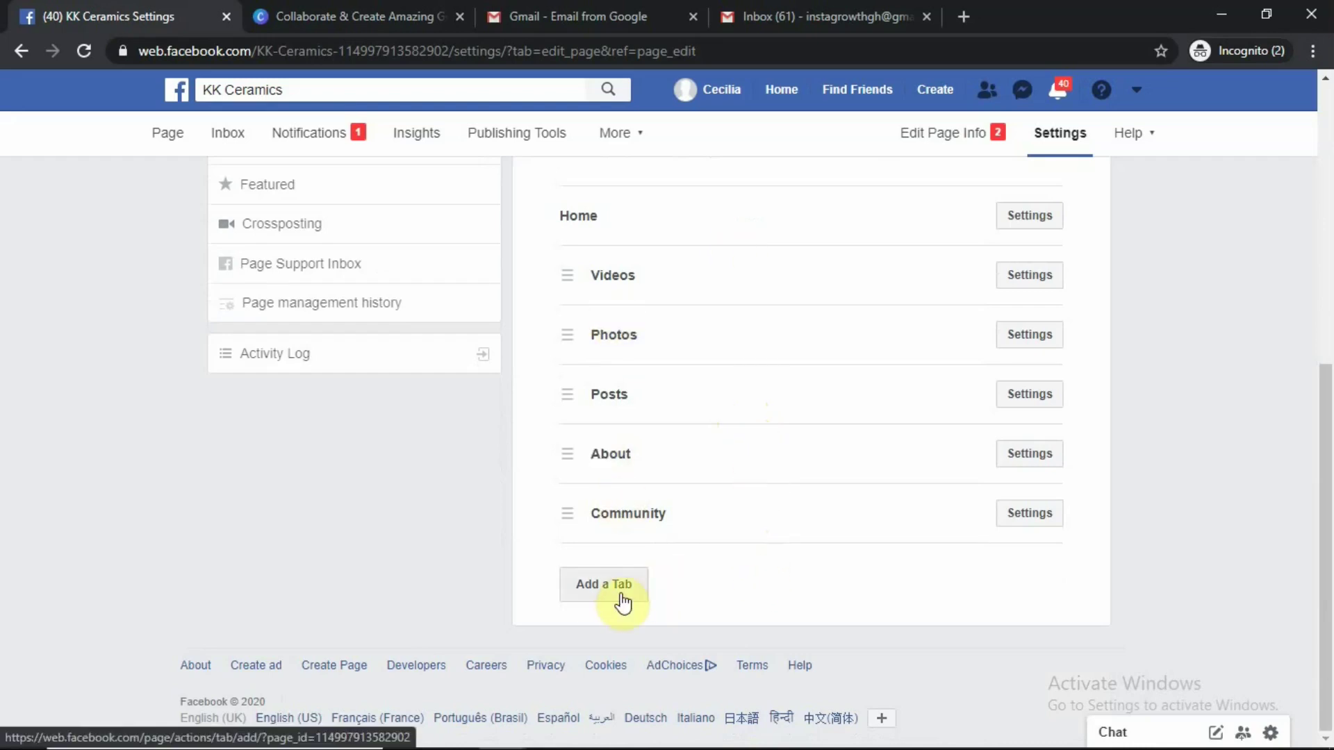
{"action": "scroll", "coordinate": [630, 409], "scroll_direction": "up", "scroll_amount": 4}
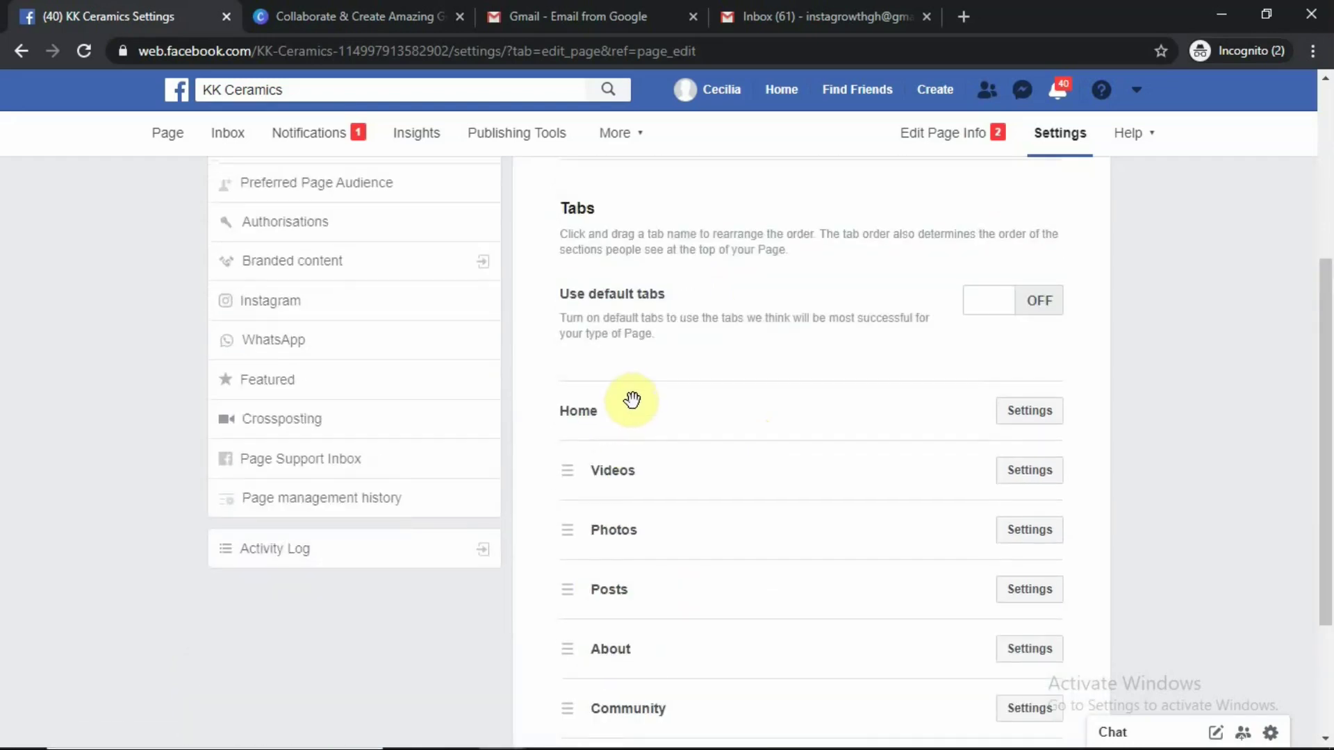
{"action": "scroll", "coordinate": [632, 408], "scroll_direction": "up", "scroll_amount": 3}
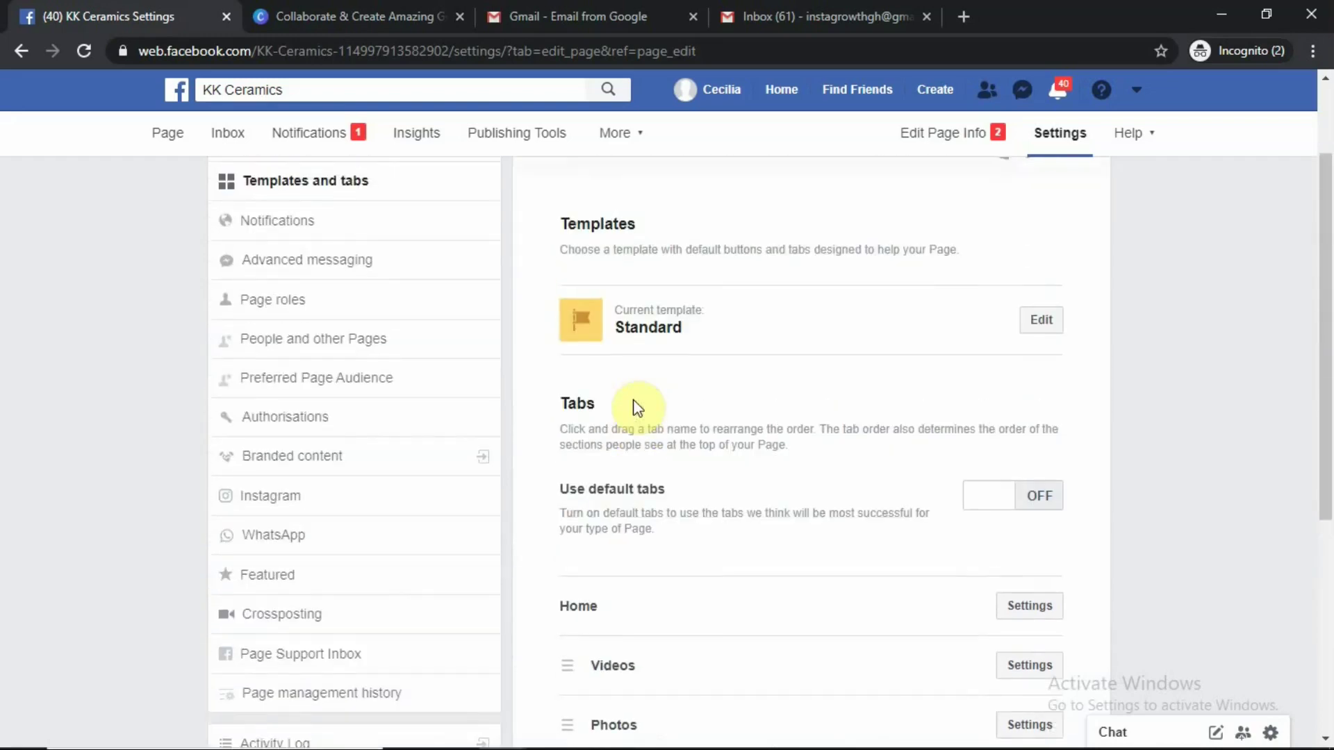
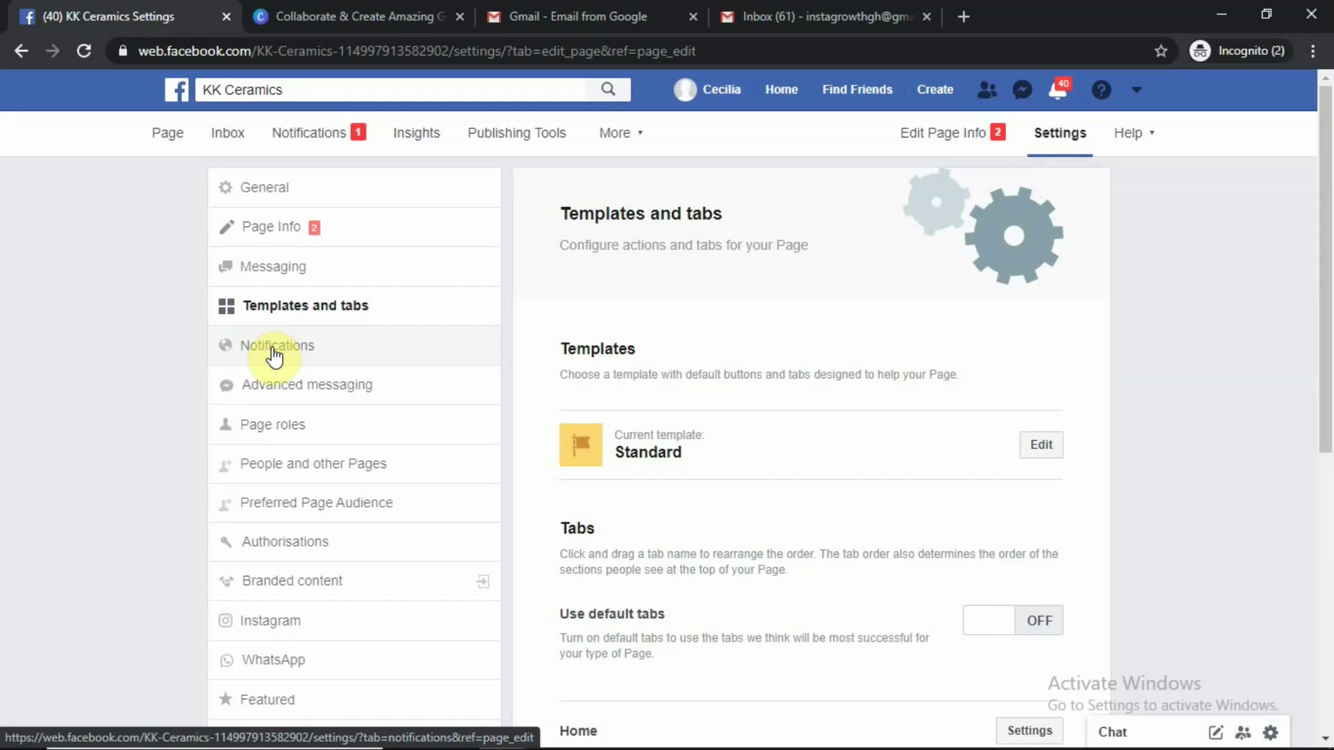
Switch the Page's On Facebook and Text Messages notifications off, keeping Messages and Email on
{"action": "left_click", "coordinate": [278, 352]}
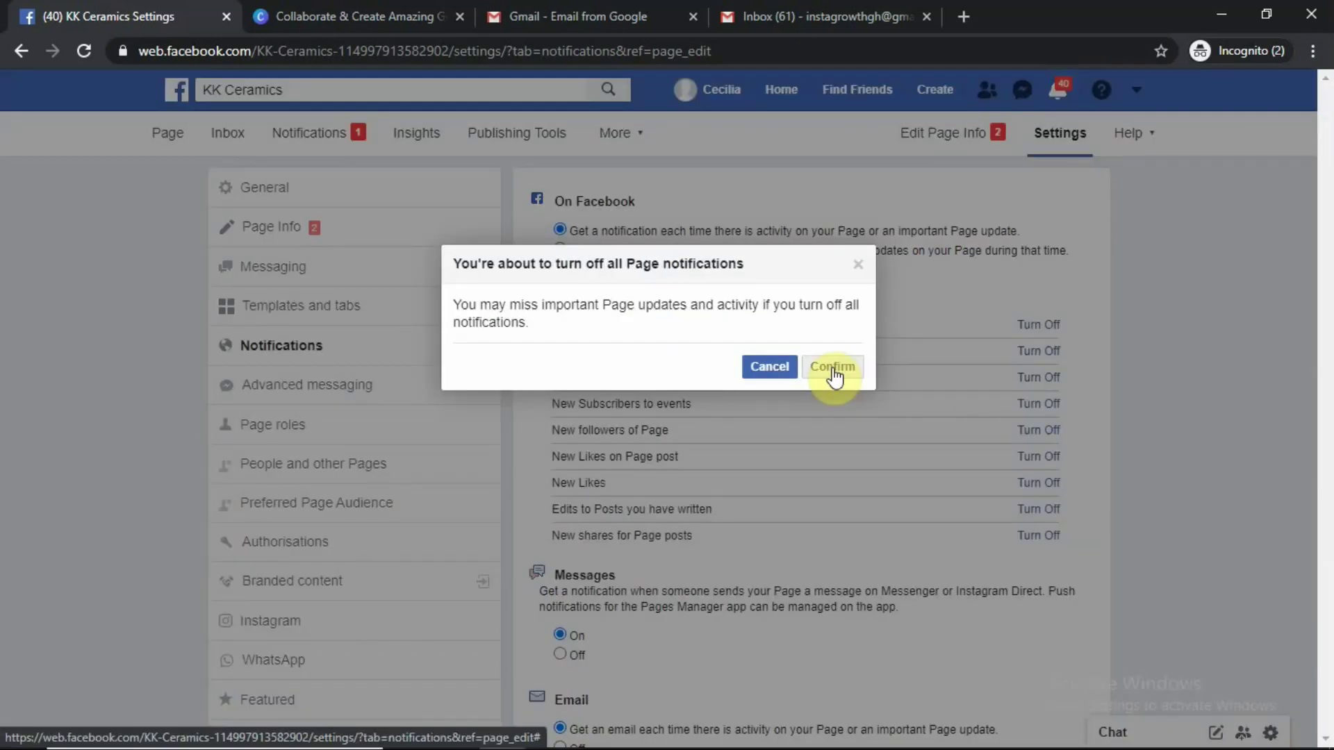
{"action": "left_click", "coordinate": [832, 369]}
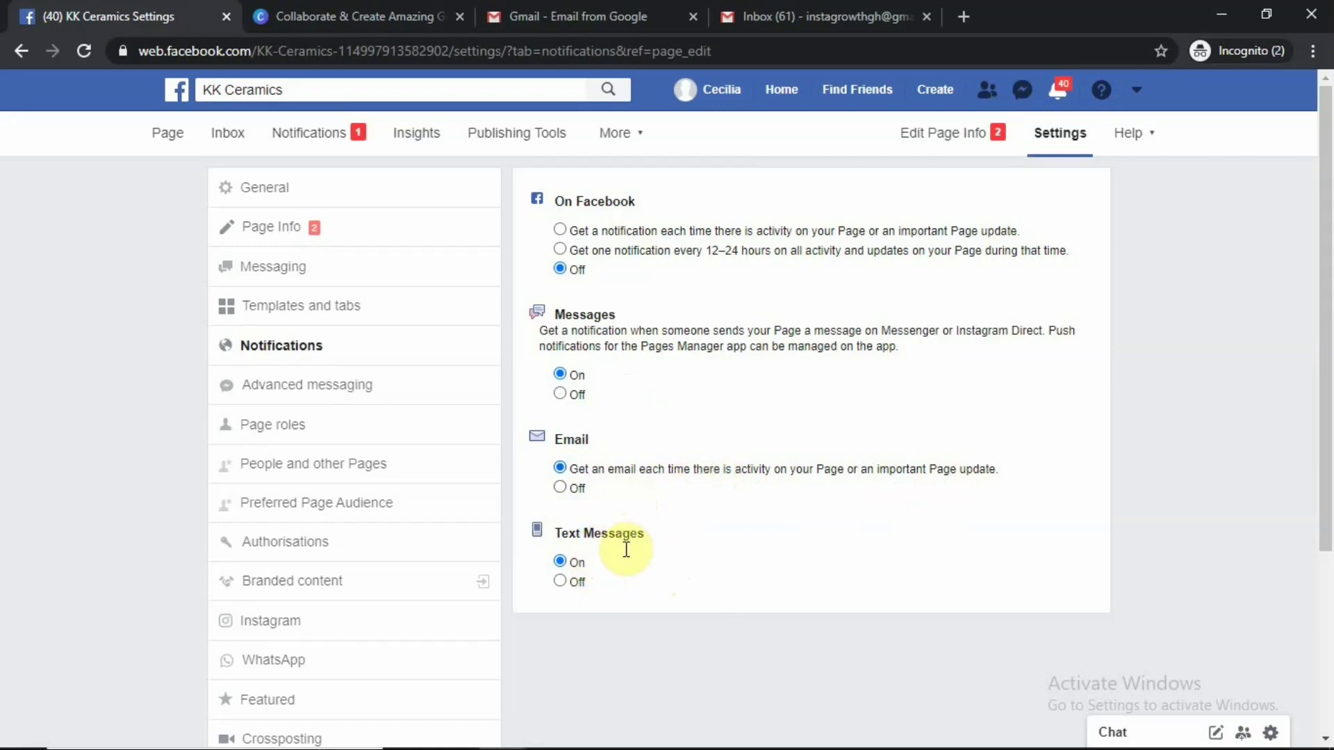
{"action": "left_click", "coordinate": [561, 581]}
{"action": "scroll", "coordinate": [696, 514], "scroll_direction": "down", "scroll_amount": 1}
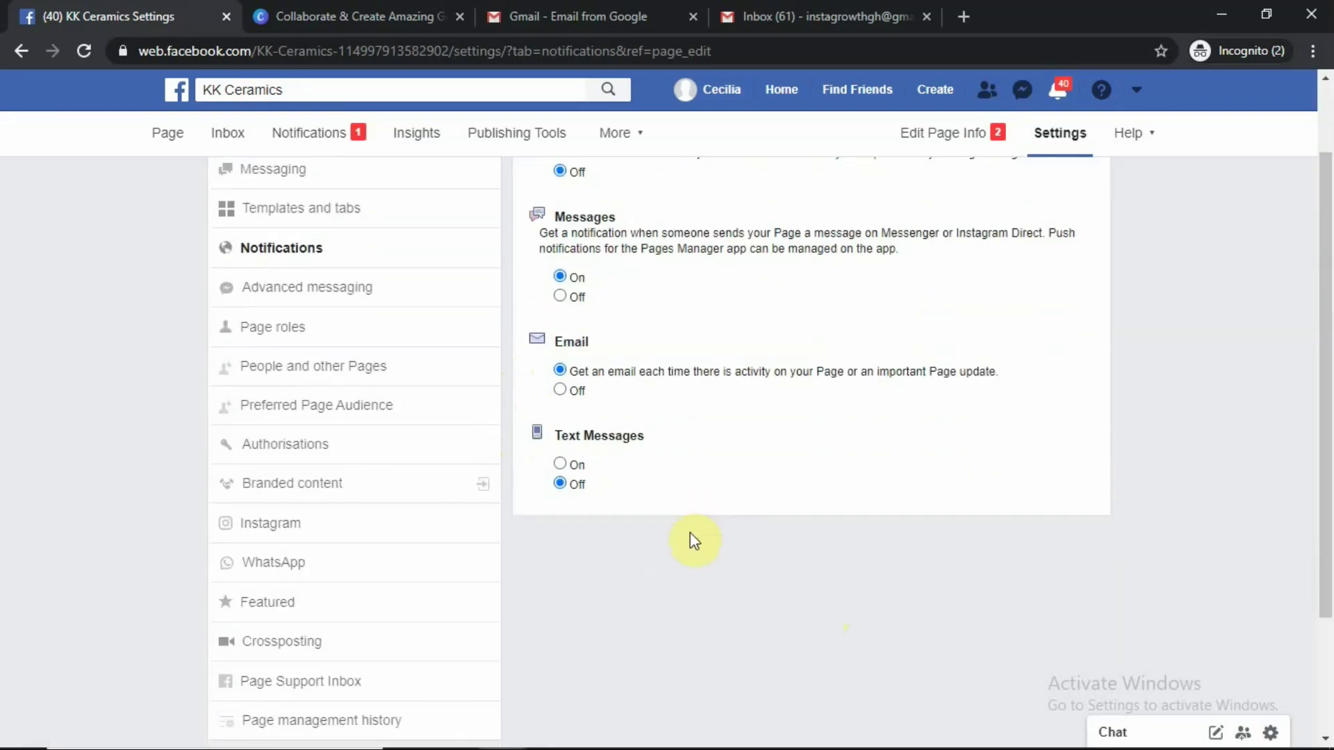
{"action": "scroll", "coordinate": [692, 540], "scroll_direction": "down", "scroll_amount": 2}
{"action": "scroll", "coordinate": [691, 540], "scroll_direction": "up", "scroll_amount": 3}
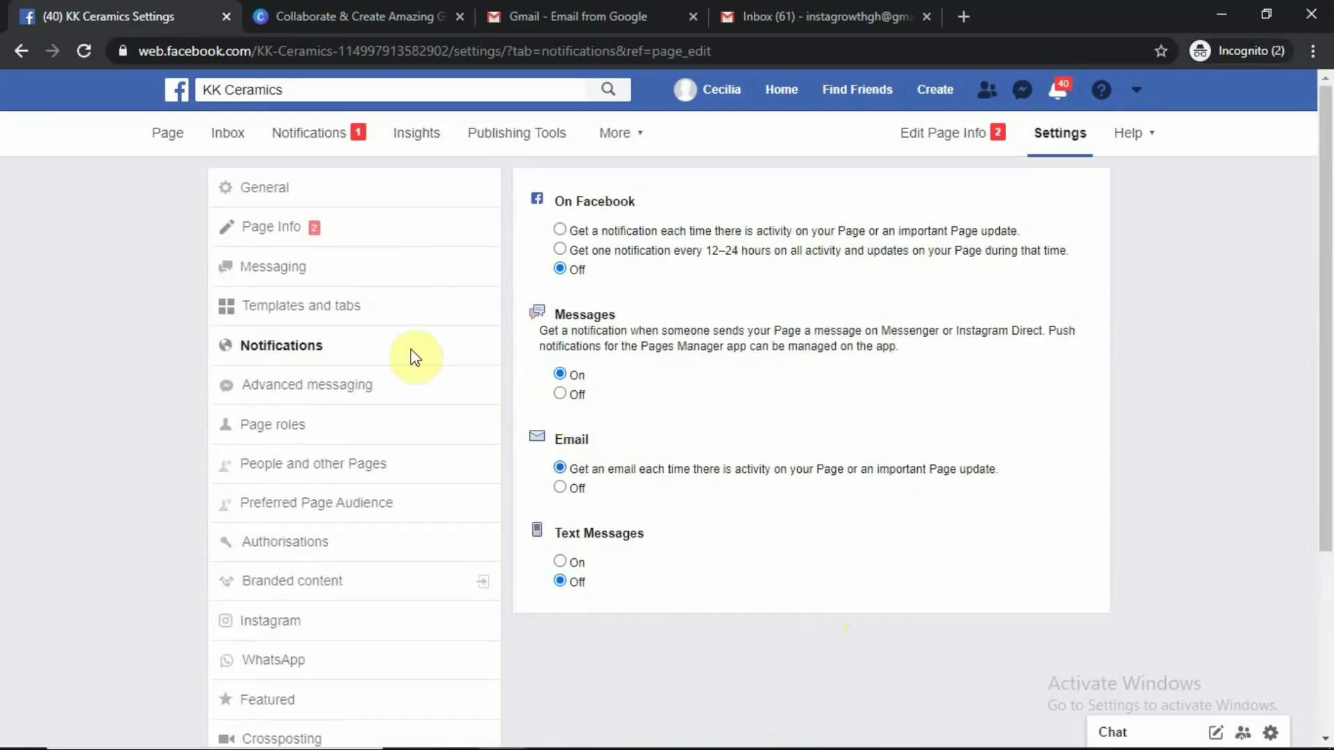
Review Advanced messaging's General settings, Requested Features and High-volume messages sections
{"action": "left_click", "coordinate": [323, 389]}
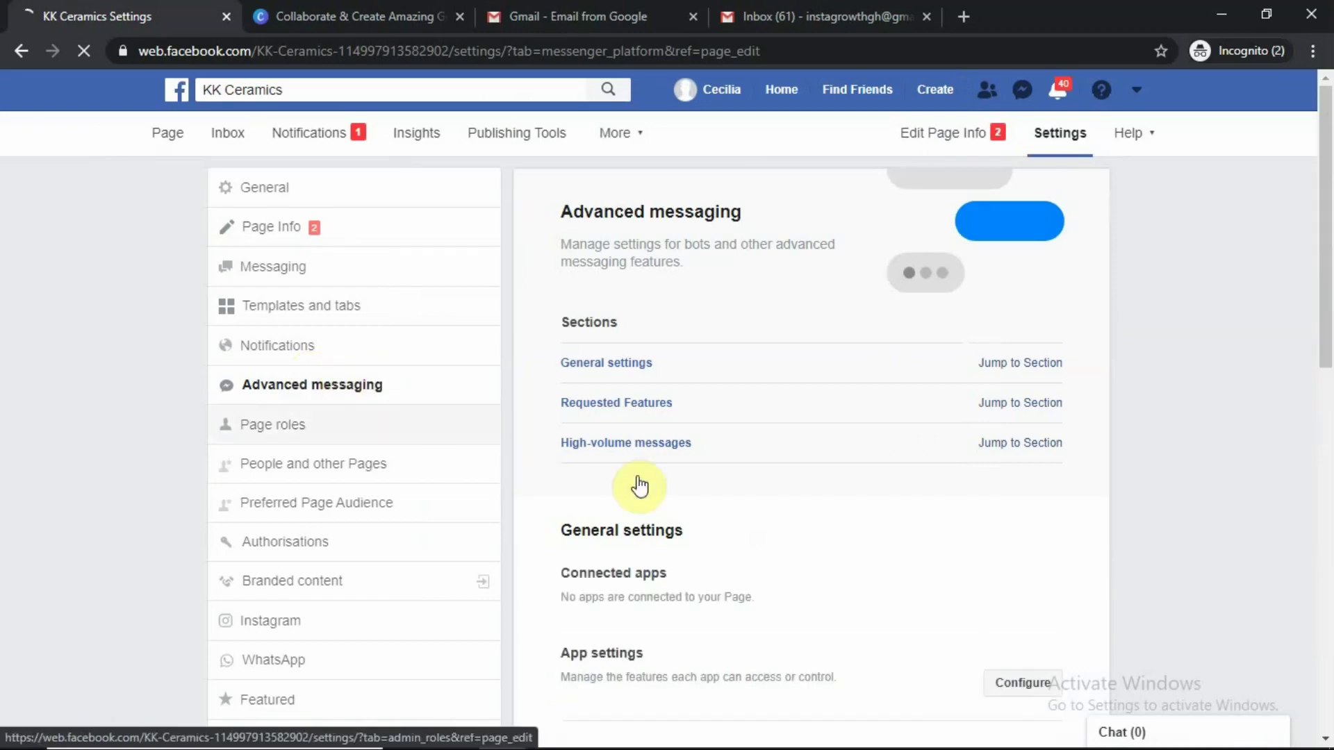
{"action": "scroll", "coordinate": [760, 452], "scroll_direction": "down", "scroll_amount": 1}
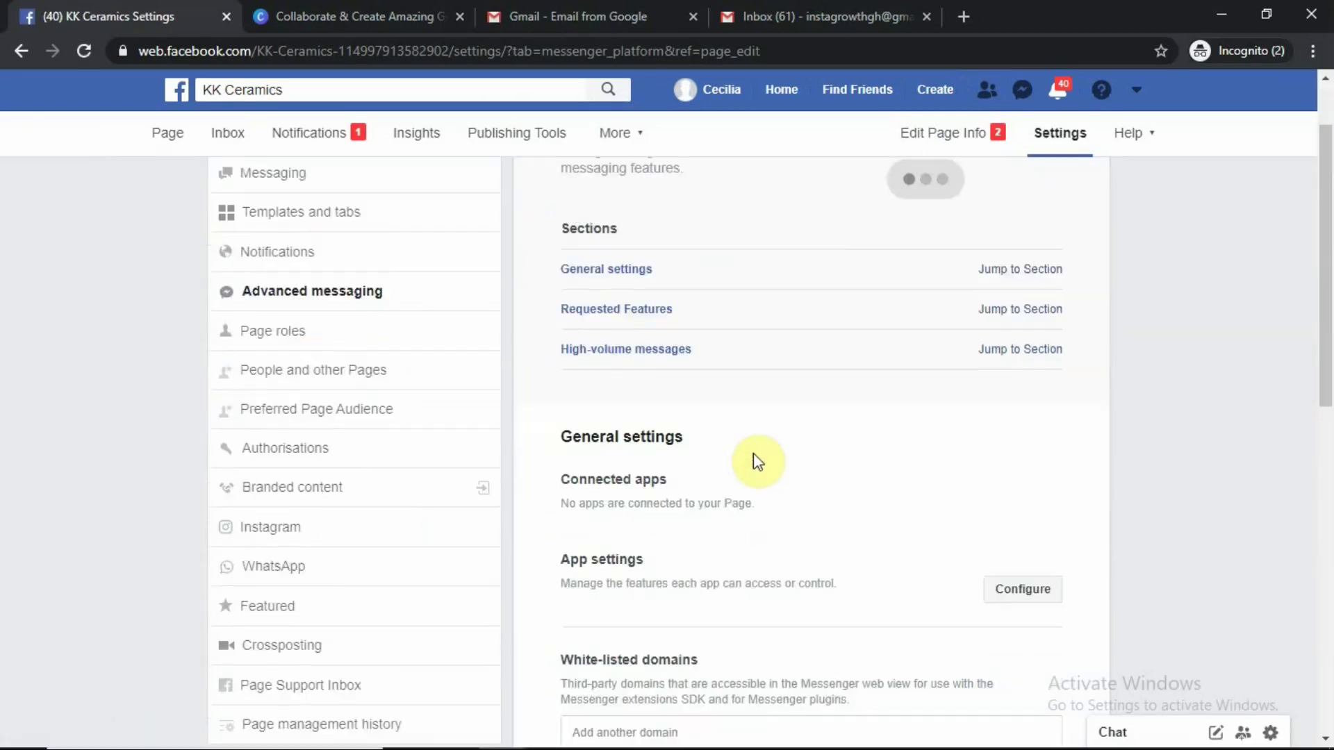
{"action": "scroll", "coordinate": [759, 462], "scroll_direction": "down", "scroll_amount": 3}
{"action": "scroll", "coordinate": [749, 459], "scroll_direction": "down", "scroll_amount": 1}
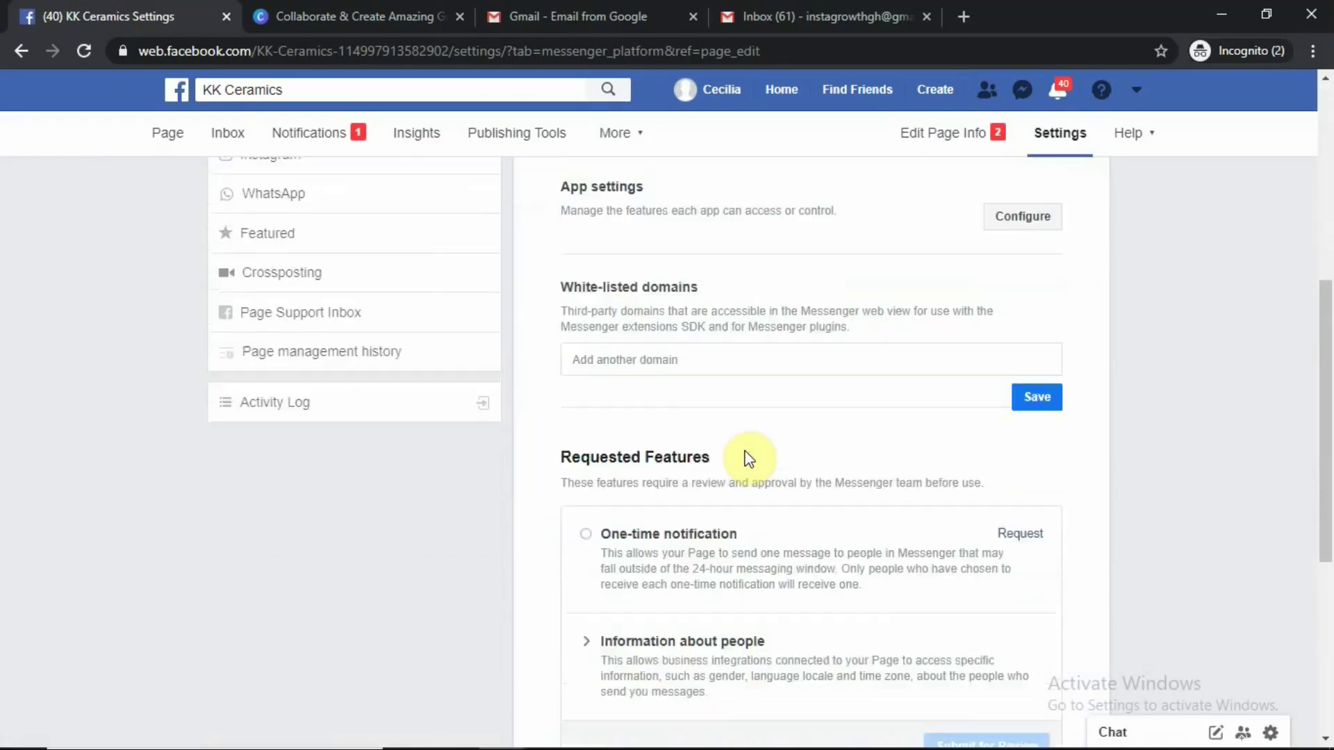
{"action": "scroll", "coordinate": [749, 459], "scroll_direction": "down", "scroll_amount": 1}
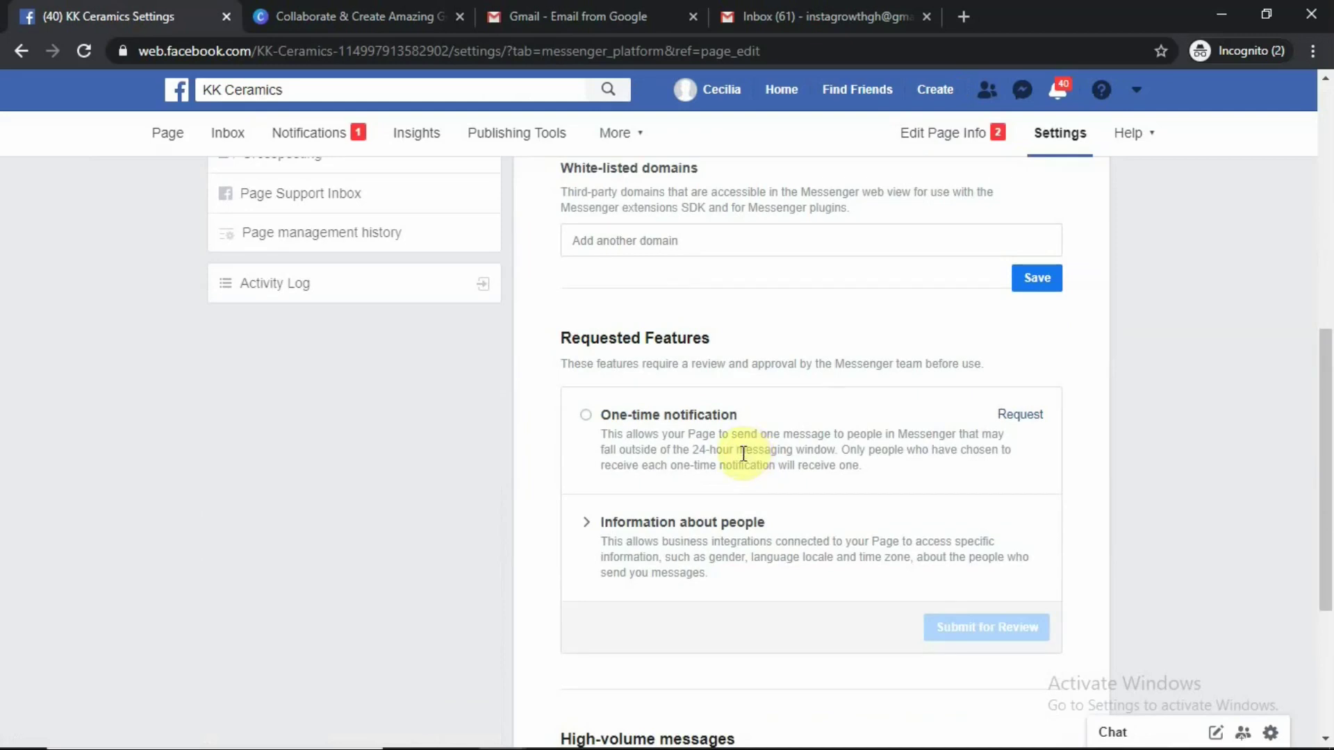
{"action": "scroll", "coordinate": [744, 455], "scroll_direction": "down", "scroll_amount": 3}
{"action": "scroll", "coordinate": [741, 459], "scroll_direction": "up", "scroll_amount": 7}
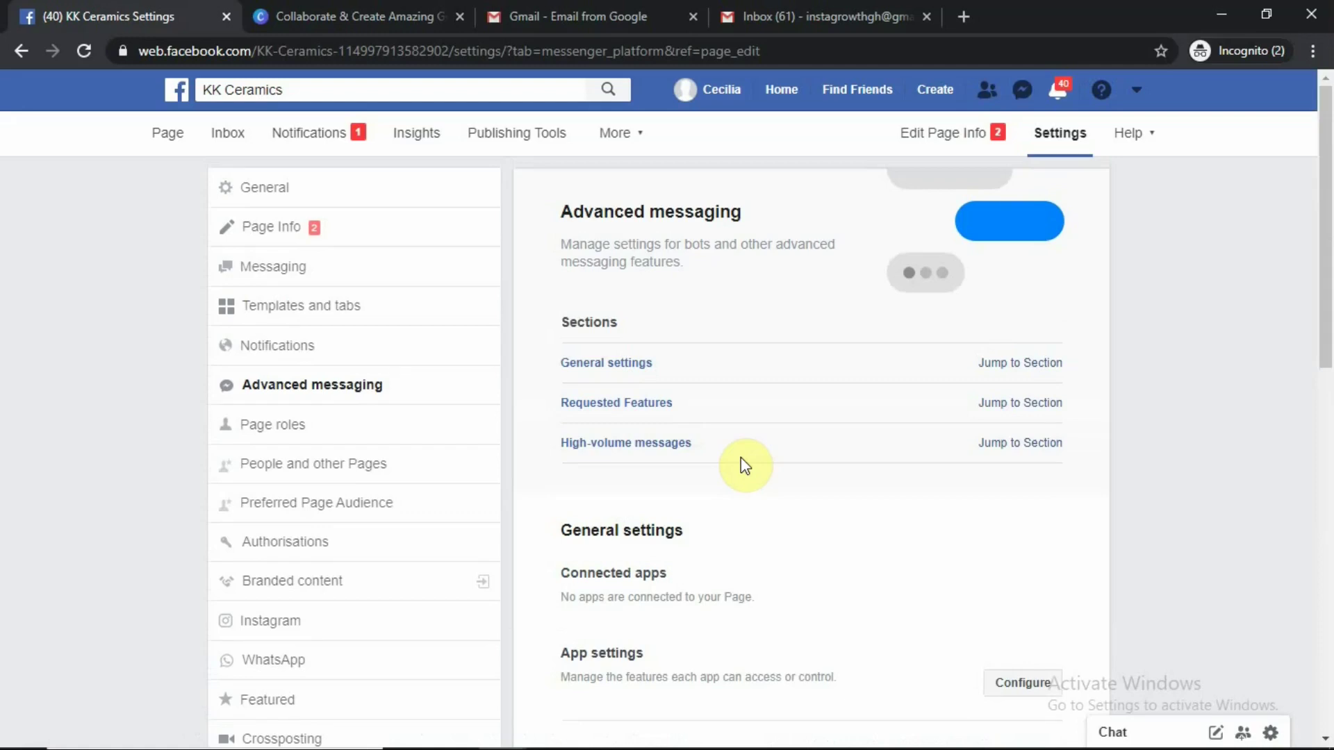
{"action": "scroll", "coordinate": [653, 371], "scroll_direction": "down", "scroll_amount": 1}
{"action": "scroll", "coordinate": [656, 376], "scroll_direction": "down", "scroll_amount": 2}
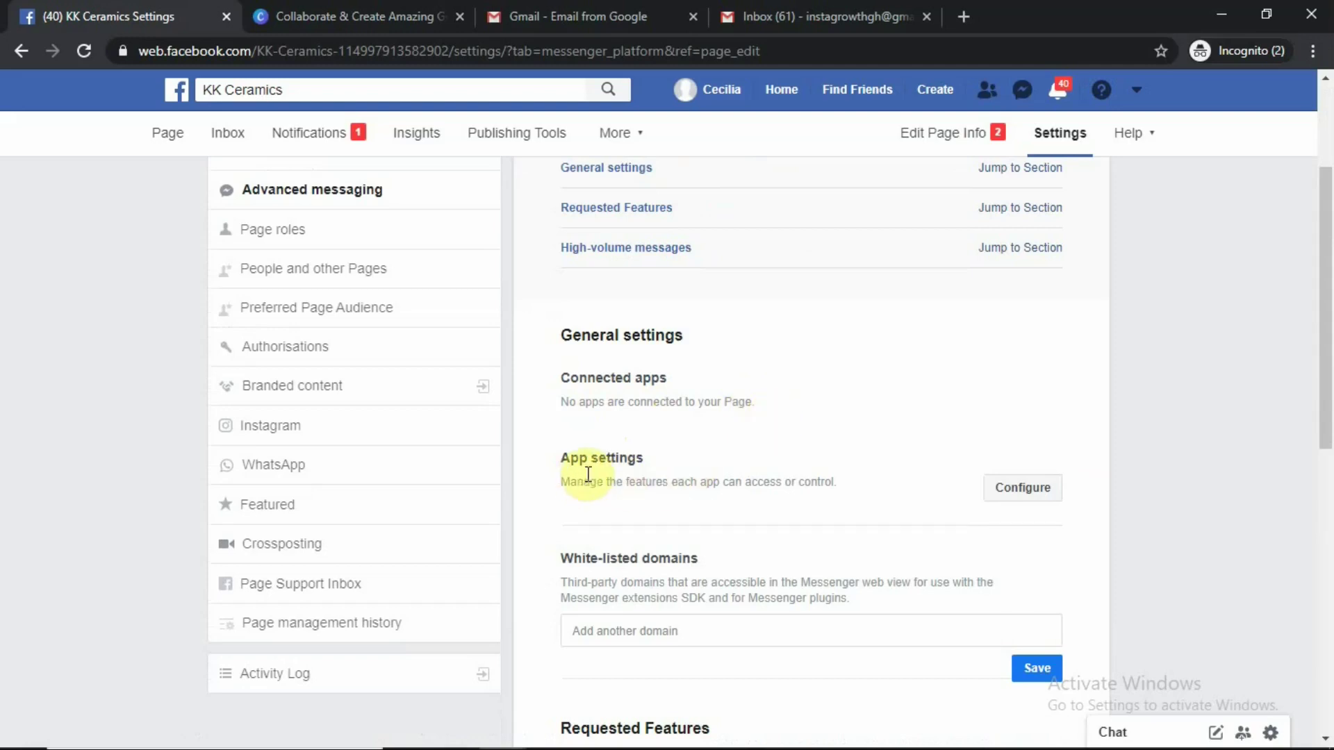
{"action": "scroll", "coordinate": [792, 473], "scroll_direction": "down", "scroll_amount": 2}
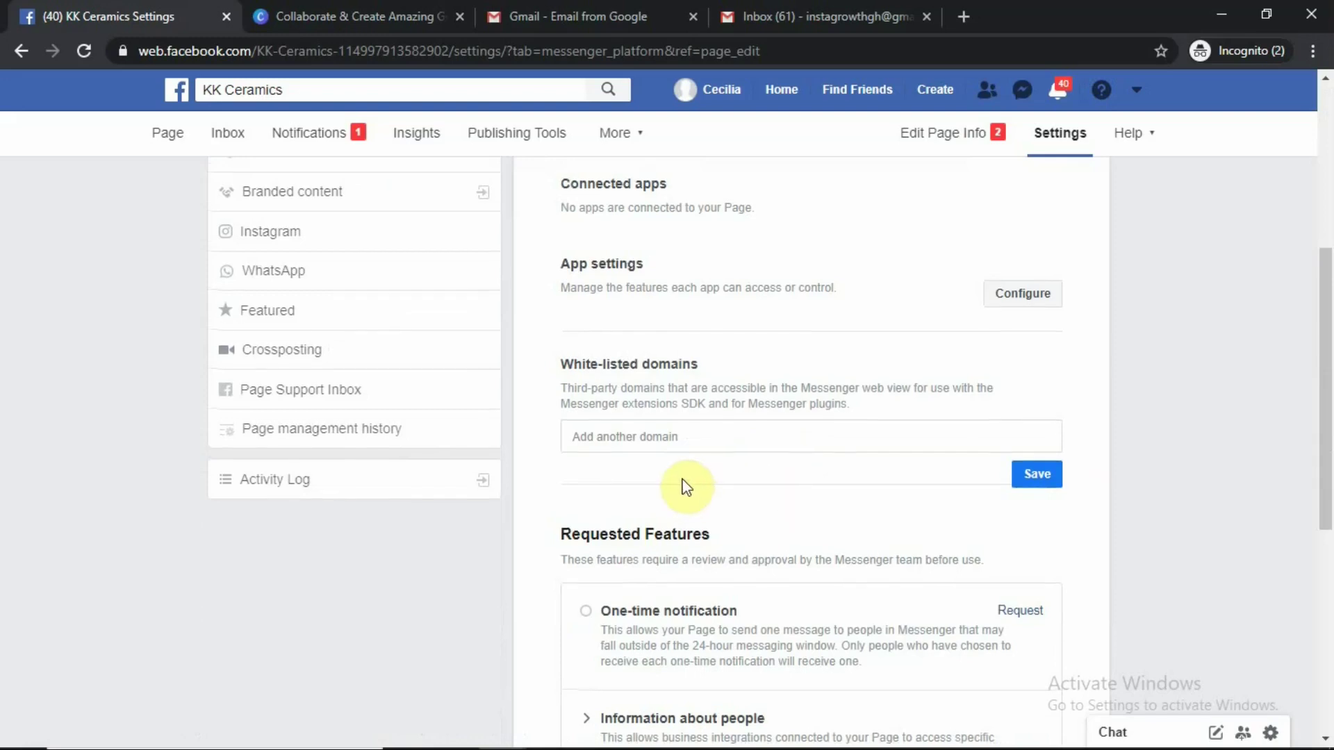
{"action": "scroll", "coordinate": [682, 481], "scroll_direction": "up", "scroll_amount": 3}
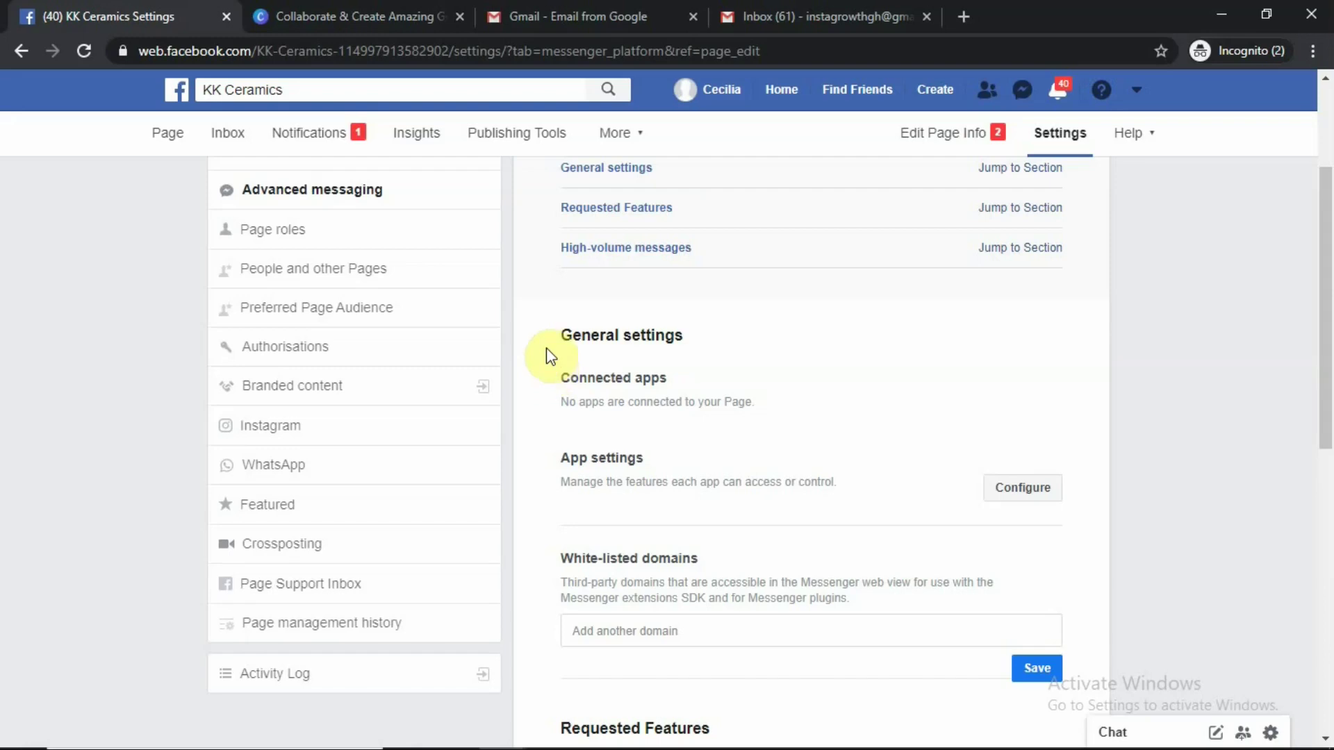
{"action": "scroll", "coordinate": [547, 350], "scroll_direction": "up", "scroll_amount": 2}
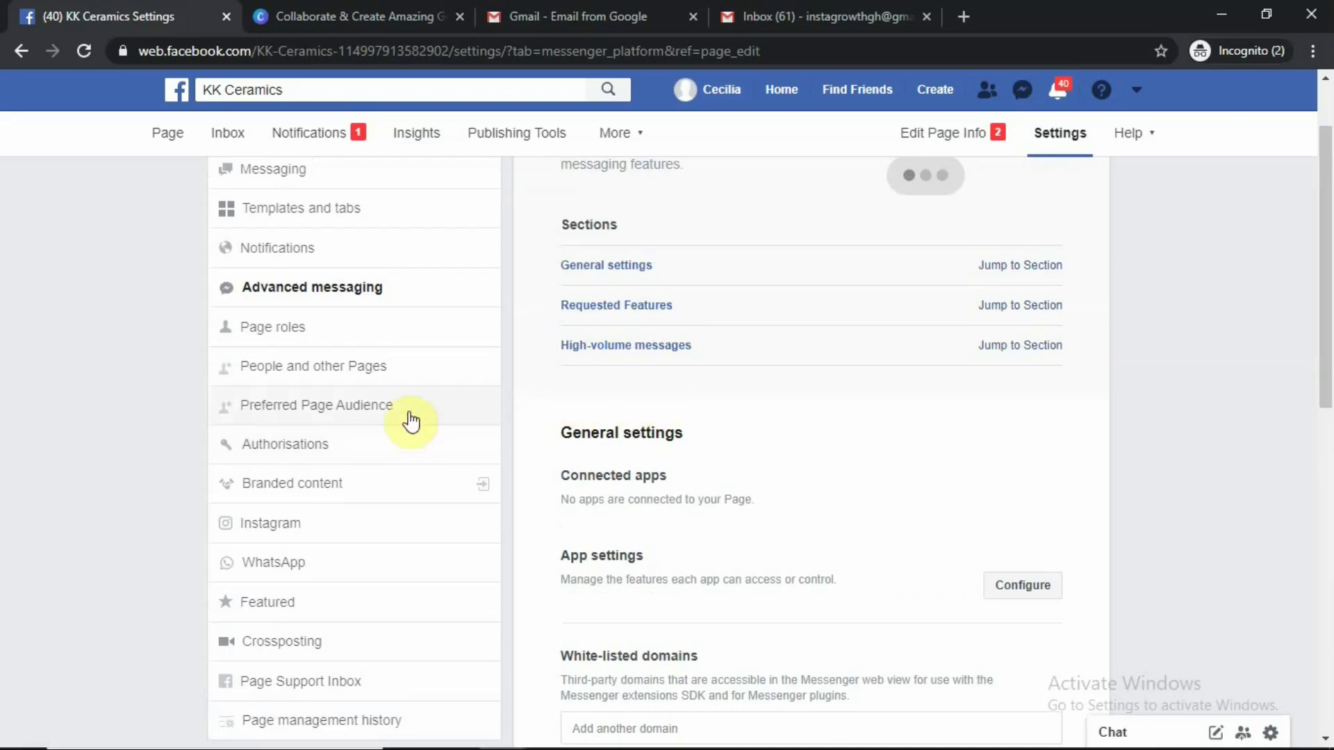
{"action": "left_click", "coordinate": [287, 328]}
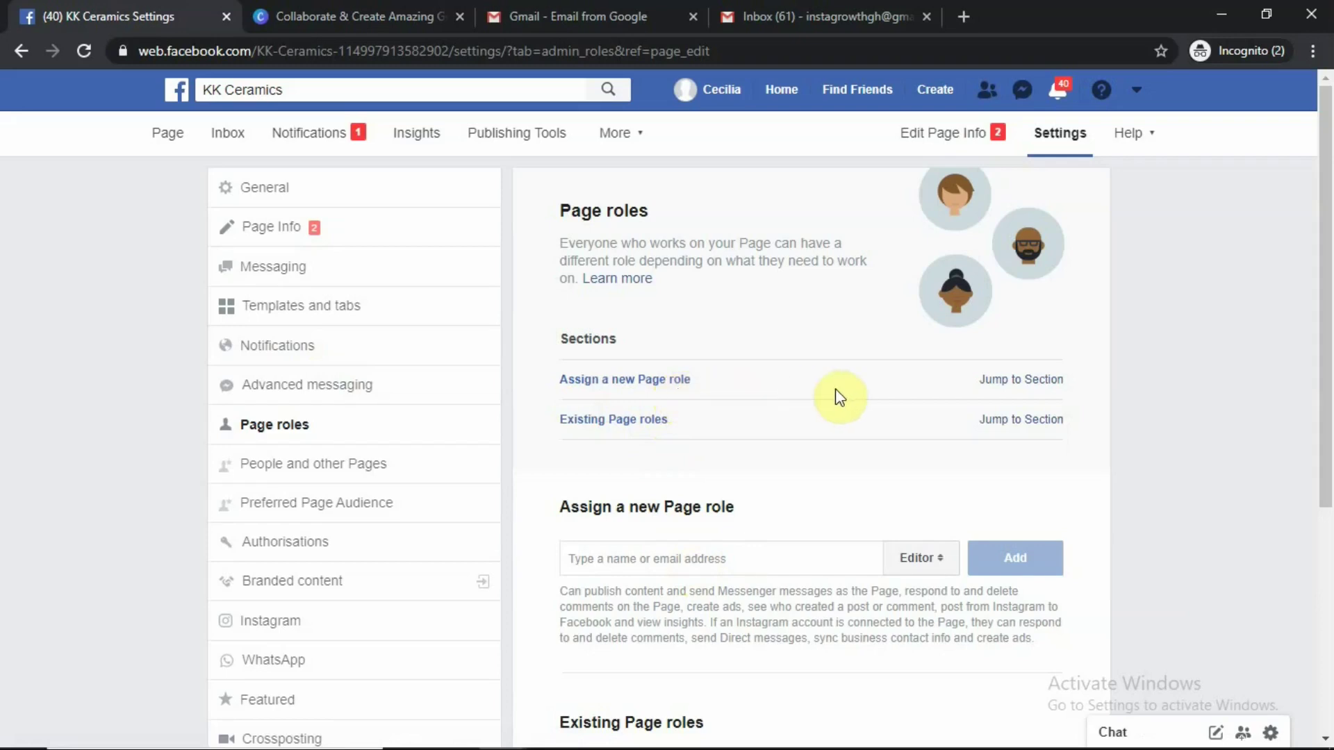
Jump to the Assign a new Page role section of the Page roles settings
{"action": "left_click", "coordinate": [1020, 384]}
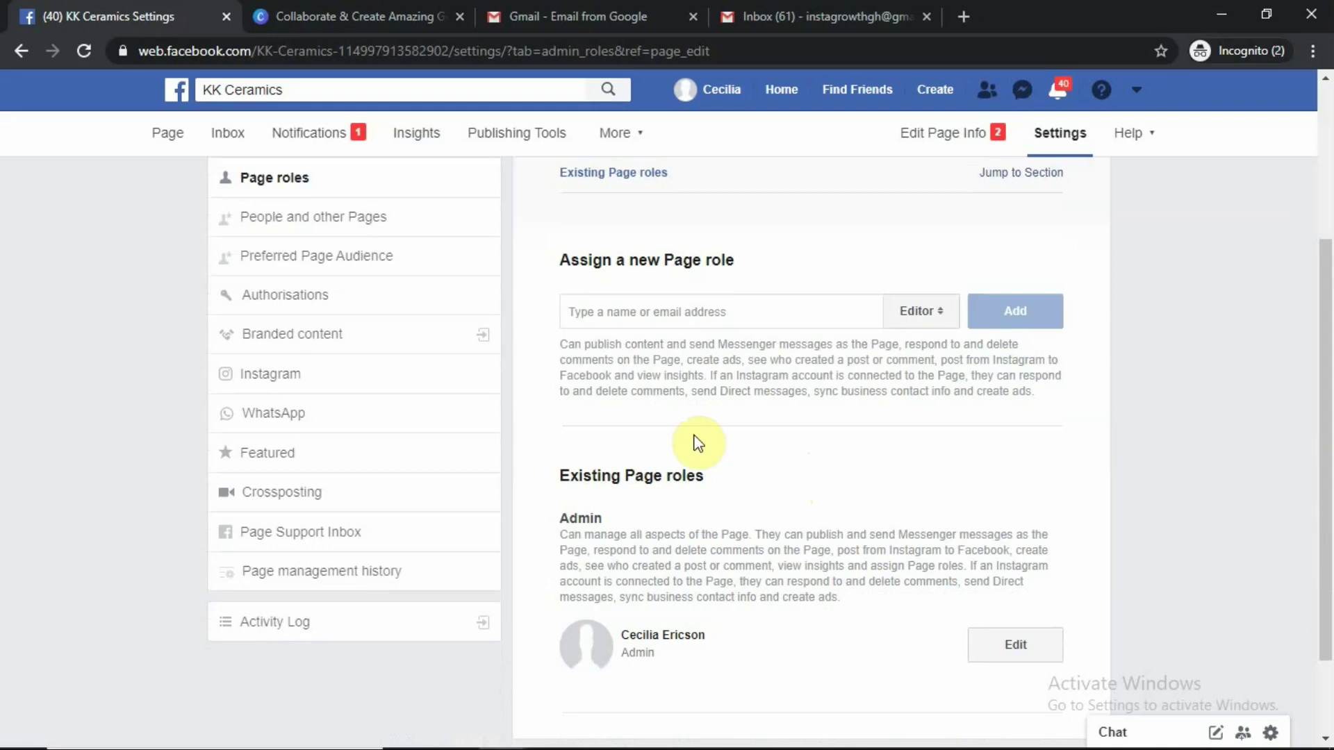
{"action": "left_click", "coordinate": [659, 315]}
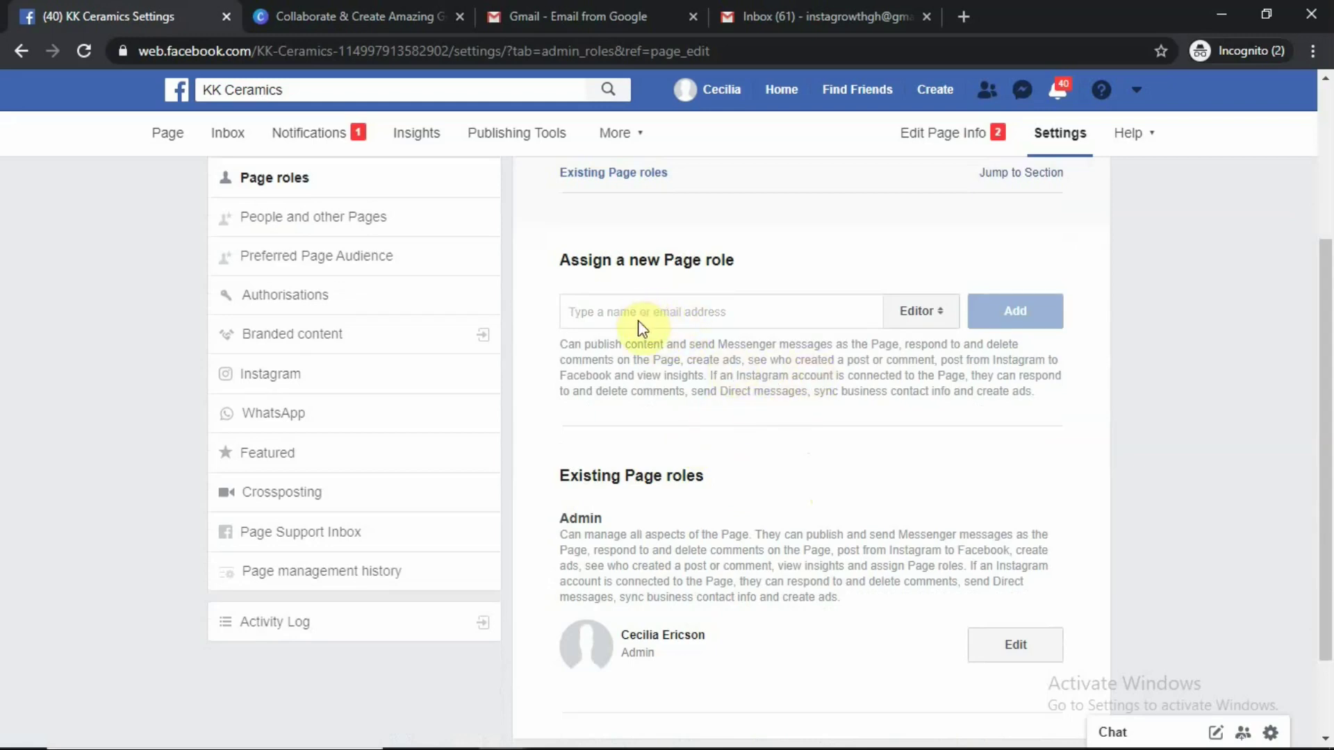
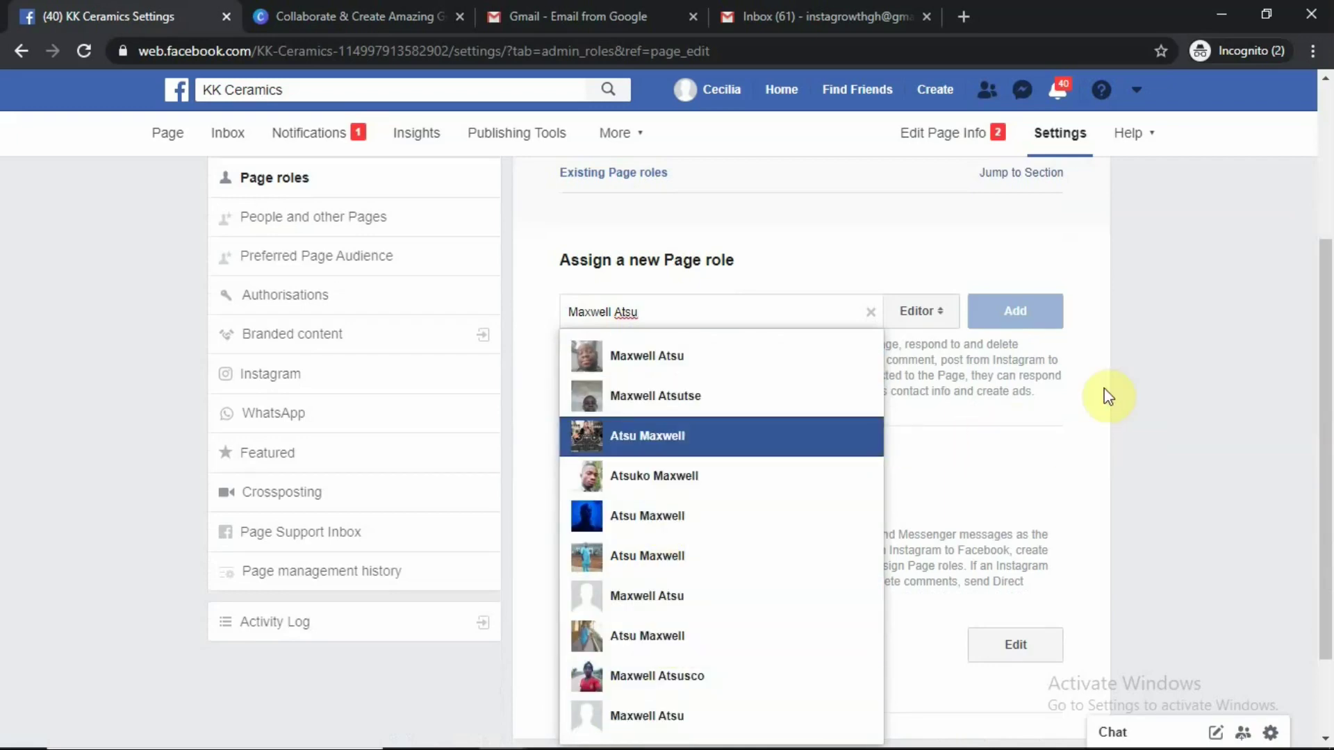
{"action": "left_click", "coordinate": [871, 312]}
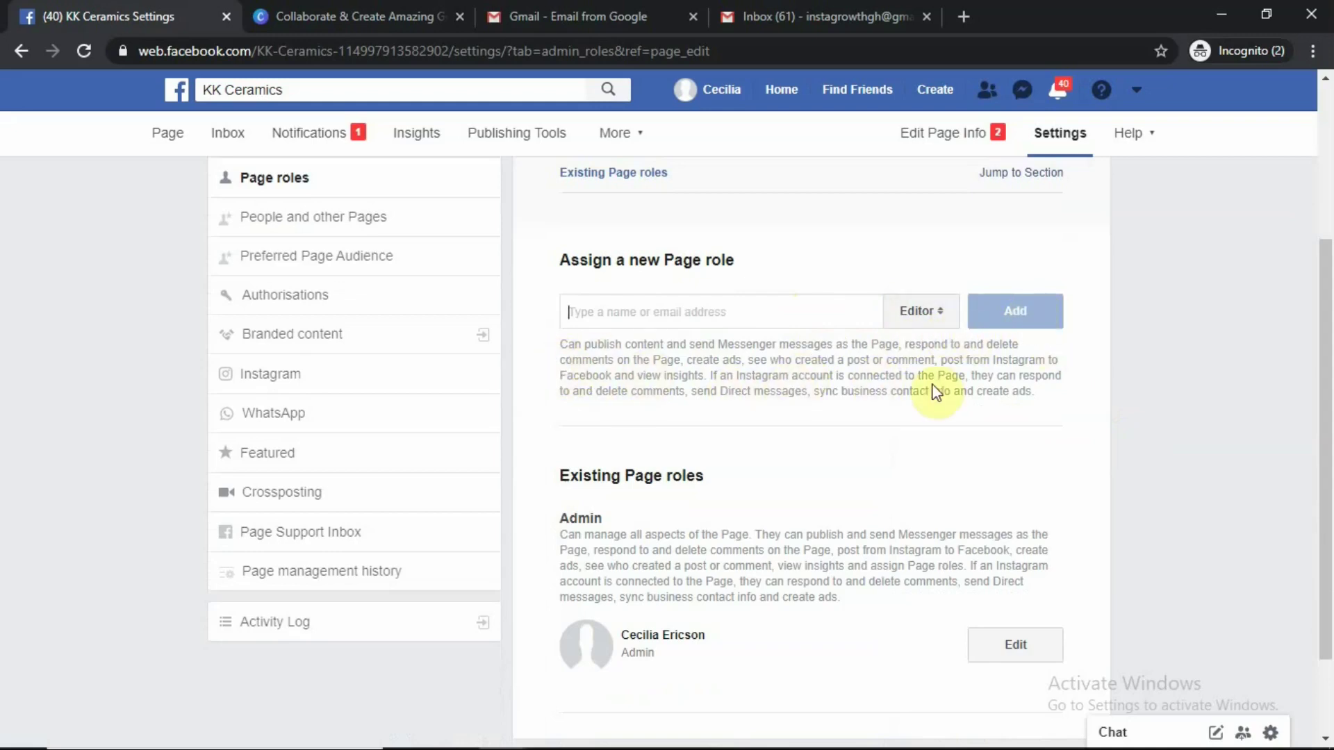
{"action": "scroll", "coordinate": [904, 407], "scroll_direction": "down", "scroll_amount": 2}
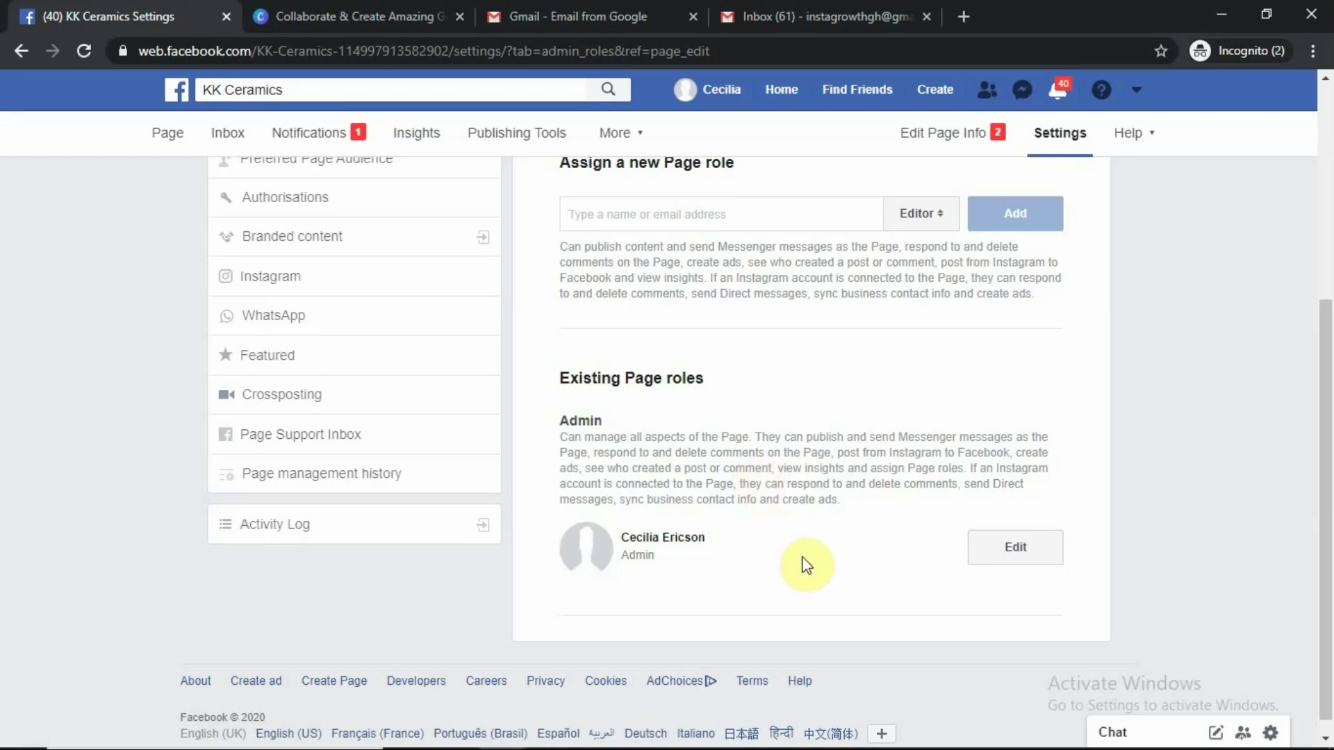
{"action": "scroll", "coordinate": [805, 545], "scroll_direction": "down", "scroll_amount": 1}
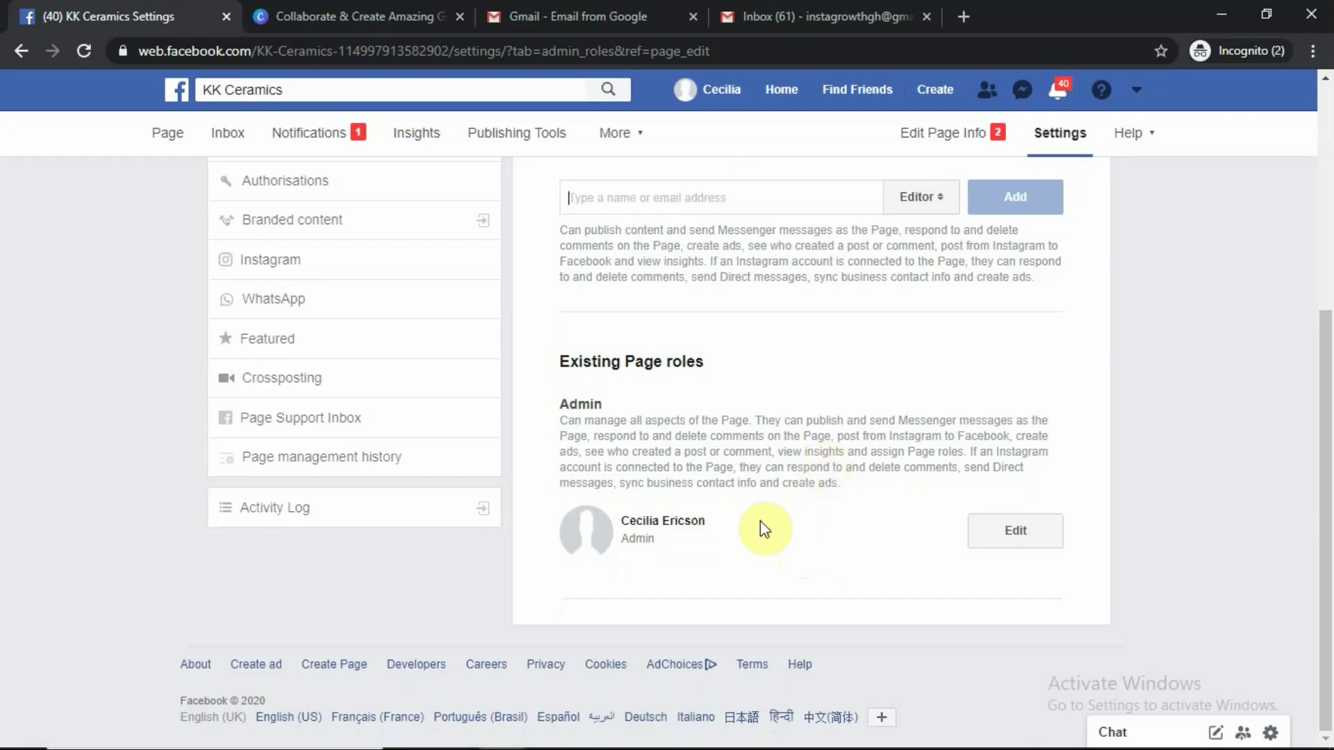
{"action": "scroll", "coordinate": [773, 530], "scroll_direction": "up", "scroll_amount": 4}
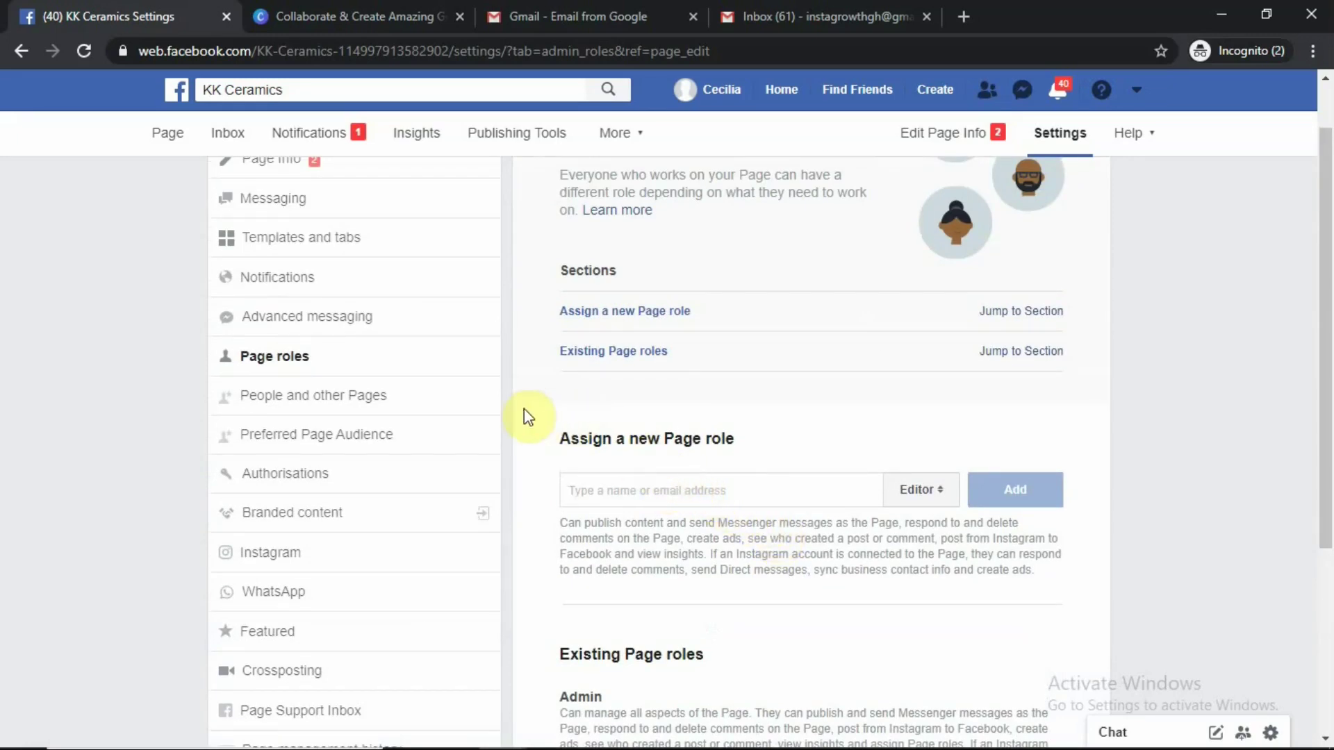
Check People and other Pages, then view the removed Preferred Page Audience settings
{"action": "left_click", "coordinate": [322, 395]}
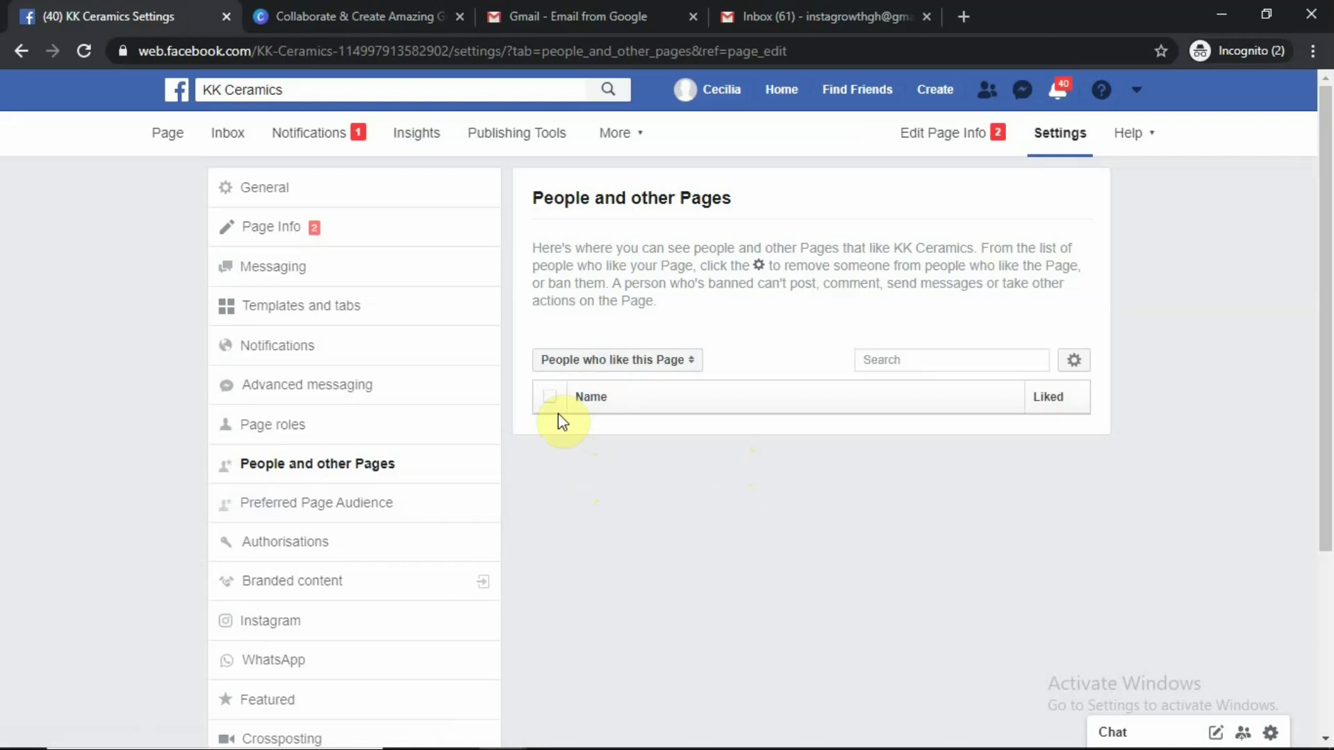
{"action": "left_click", "coordinate": [295, 506]}
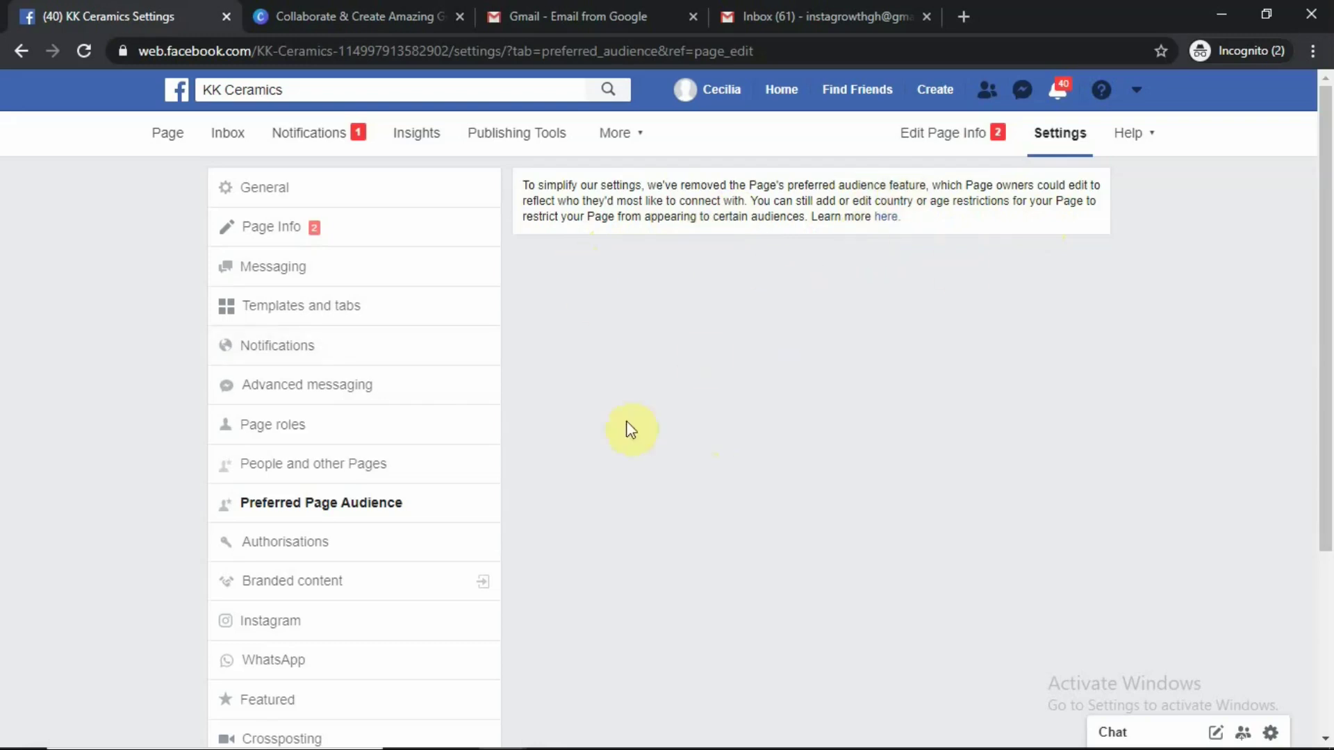
Open the KK Ceramics Page's Authorisations settings from the Settings sidebar
{"action": "left_click", "coordinate": [342, 511]}
{"action": "scroll", "coordinate": [330, 509], "scroll_direction": "down", "scroll_amount": 2}
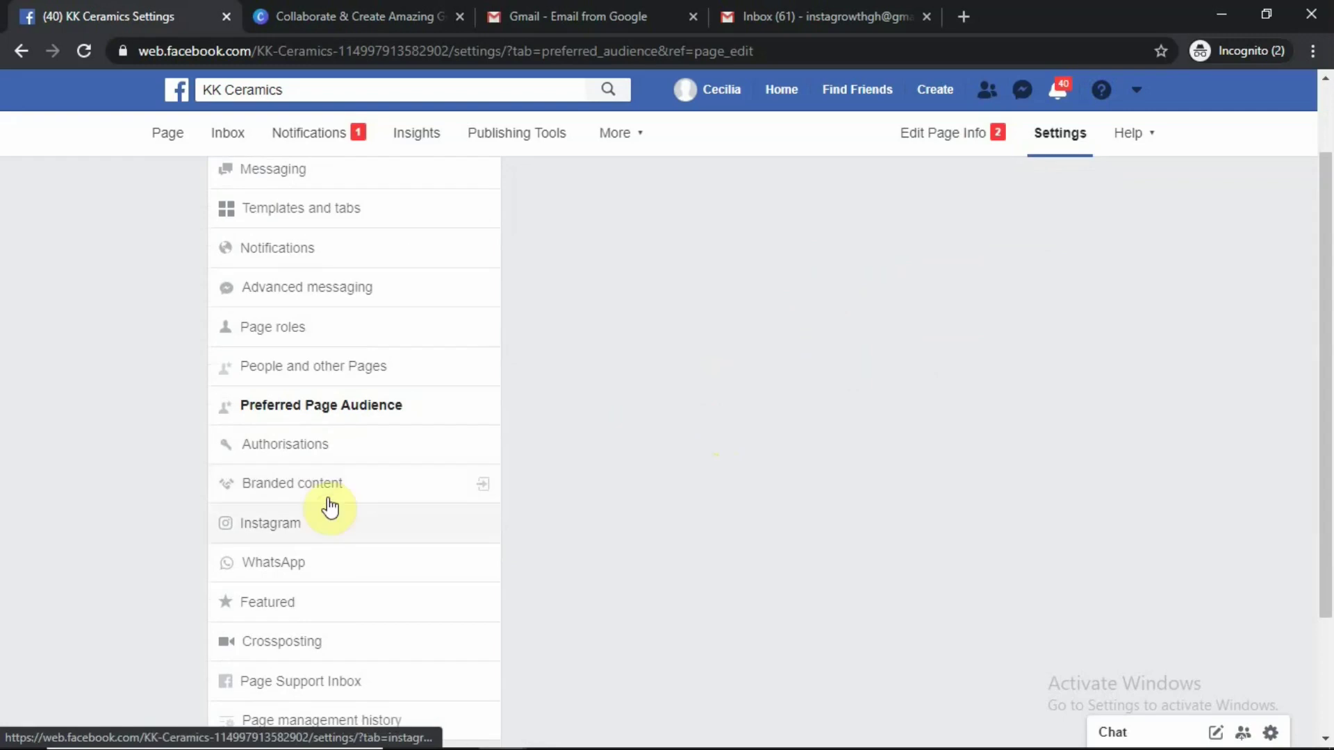
{"action": "left_click", "coordinate": [277, 451]}
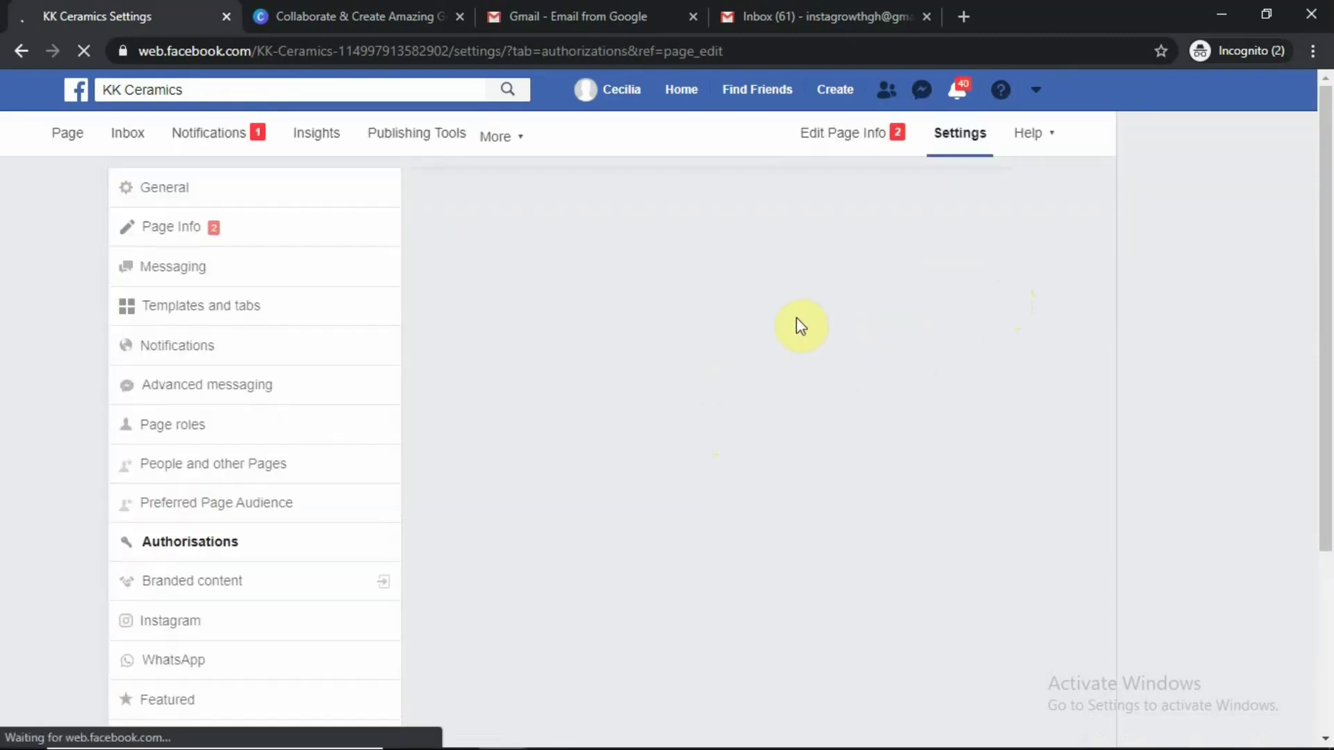
{"action": "scroll", "coordinate": [802, 354], "scroll_direction": "down", "scroll_amount": 2}
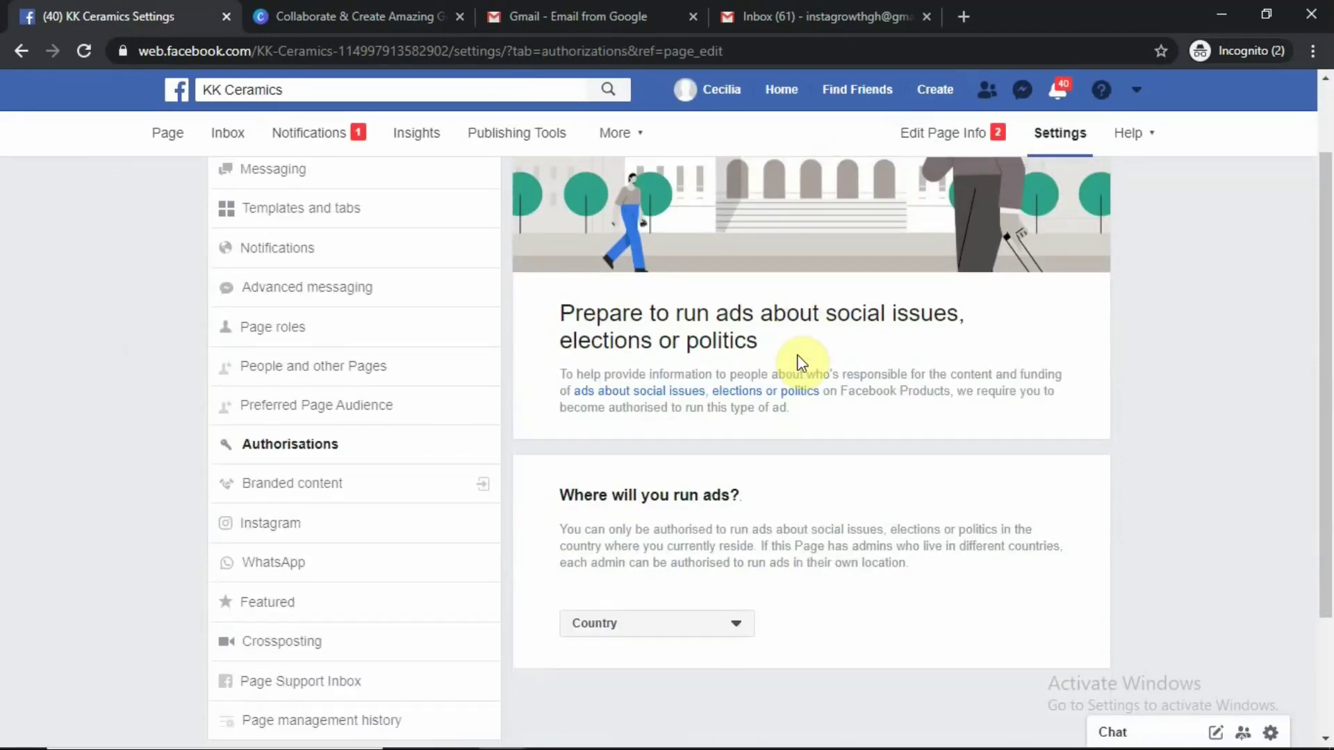
{"action": "scroll", "coordinate": [764, 378], "scroll_direction": "up", "scroll_amount": 2}
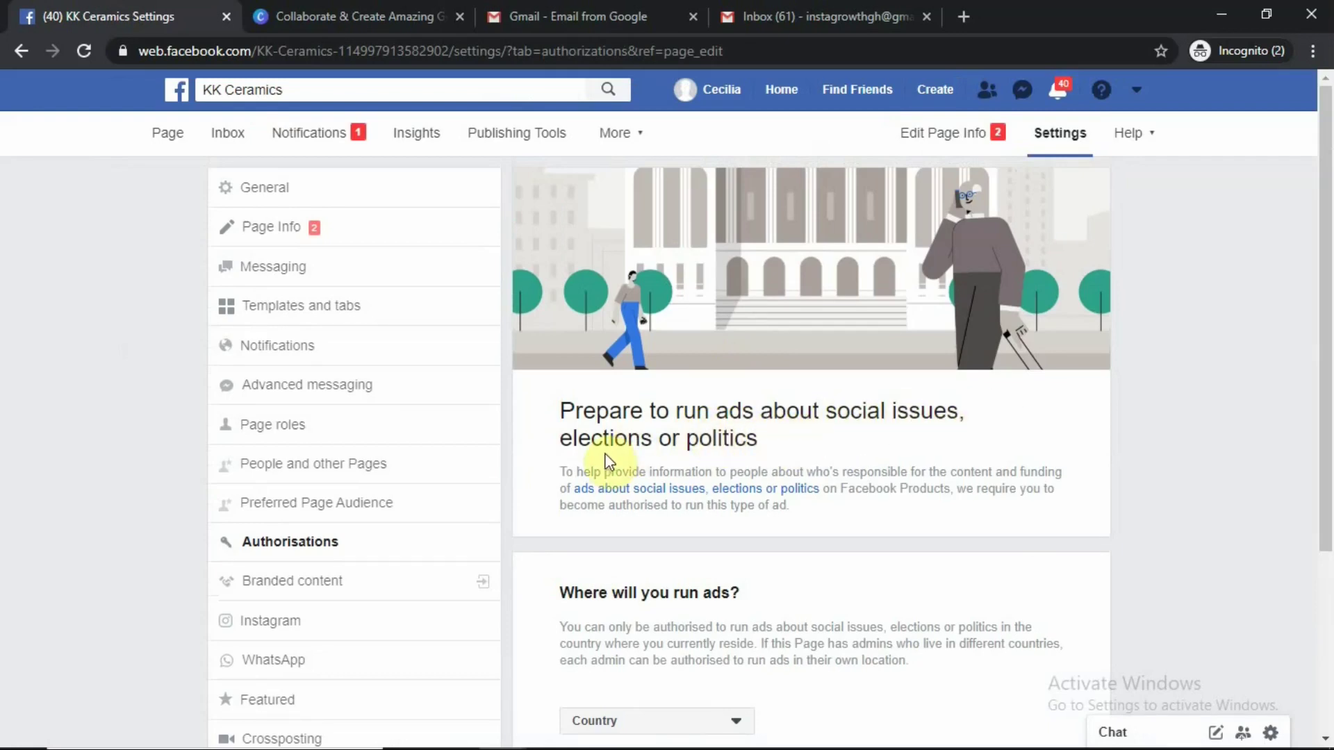
{"action": "scroll", "coordinate": [723, 446], "scroll_direction": "down", "scroll_amount": 3}
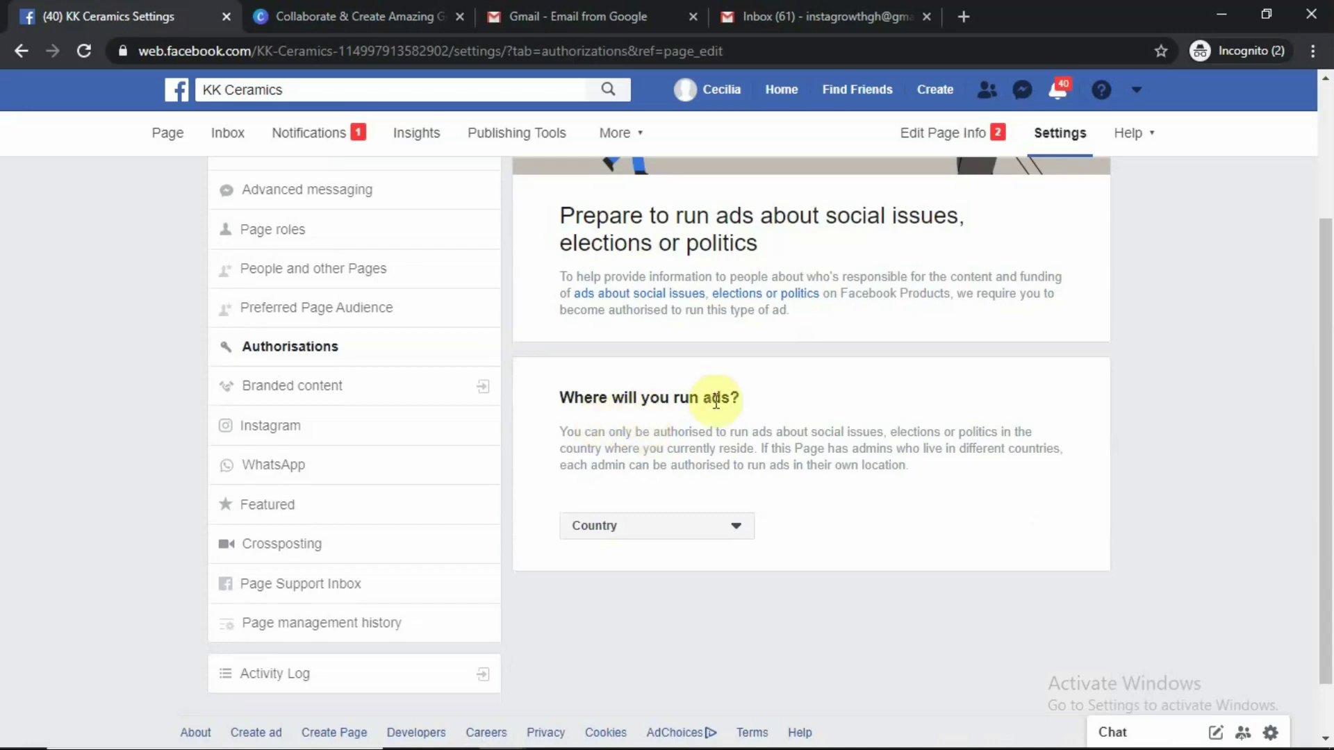
{"action": "scroll", "coordinate": [649, 452], "scroll_direction": "down", "scroll_amount": 1}
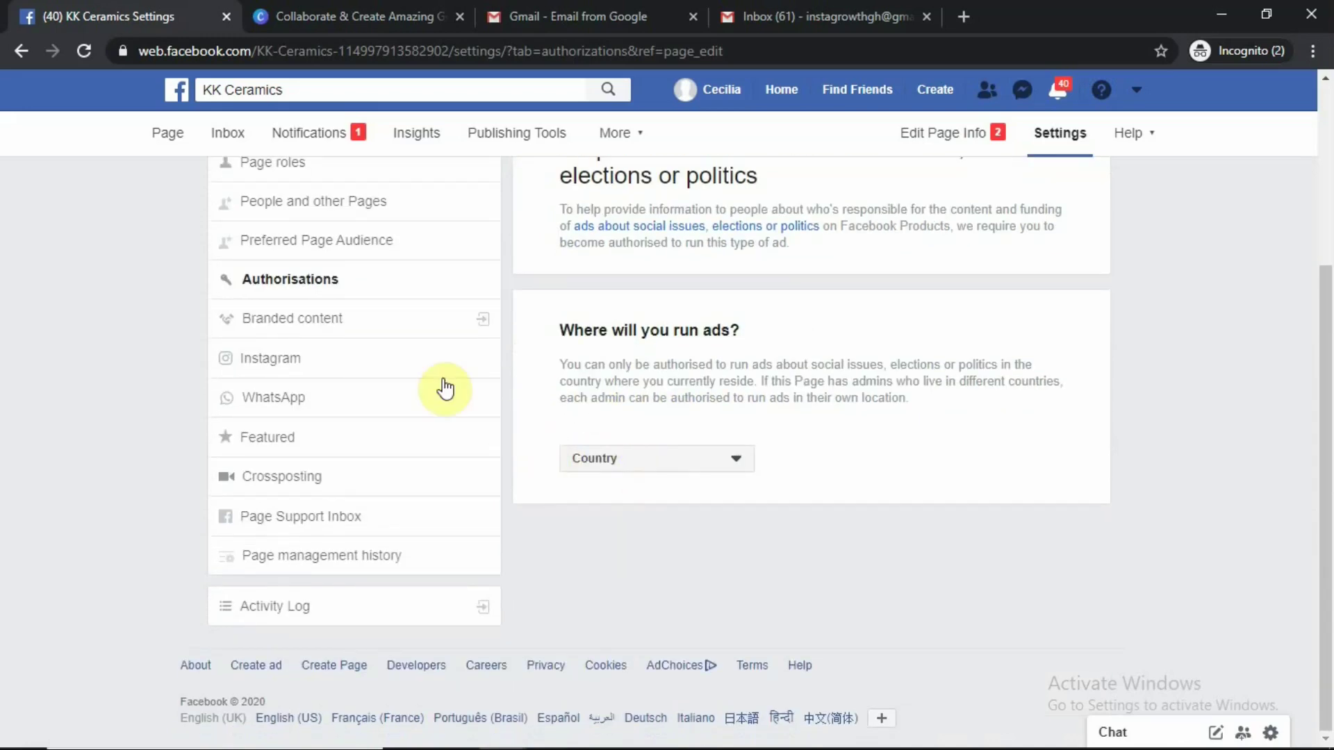
Open Branded content in Brand Collabs Manager and review its email notification and Page approval options
{"action": "left_click", "coordinate": [301, 321]}
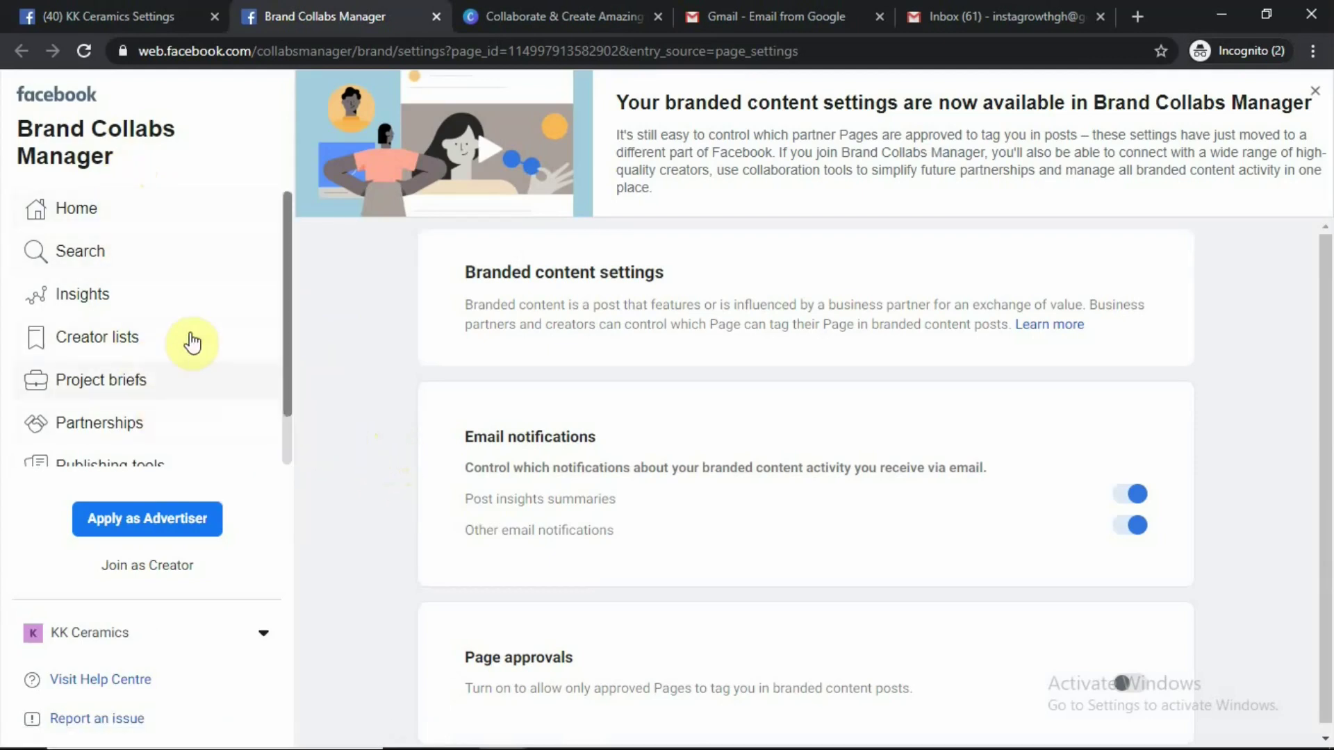
{"action": "scroll", "coordinate": [122, 263], "scroll_direction": "down", "scroll_amount": 1}
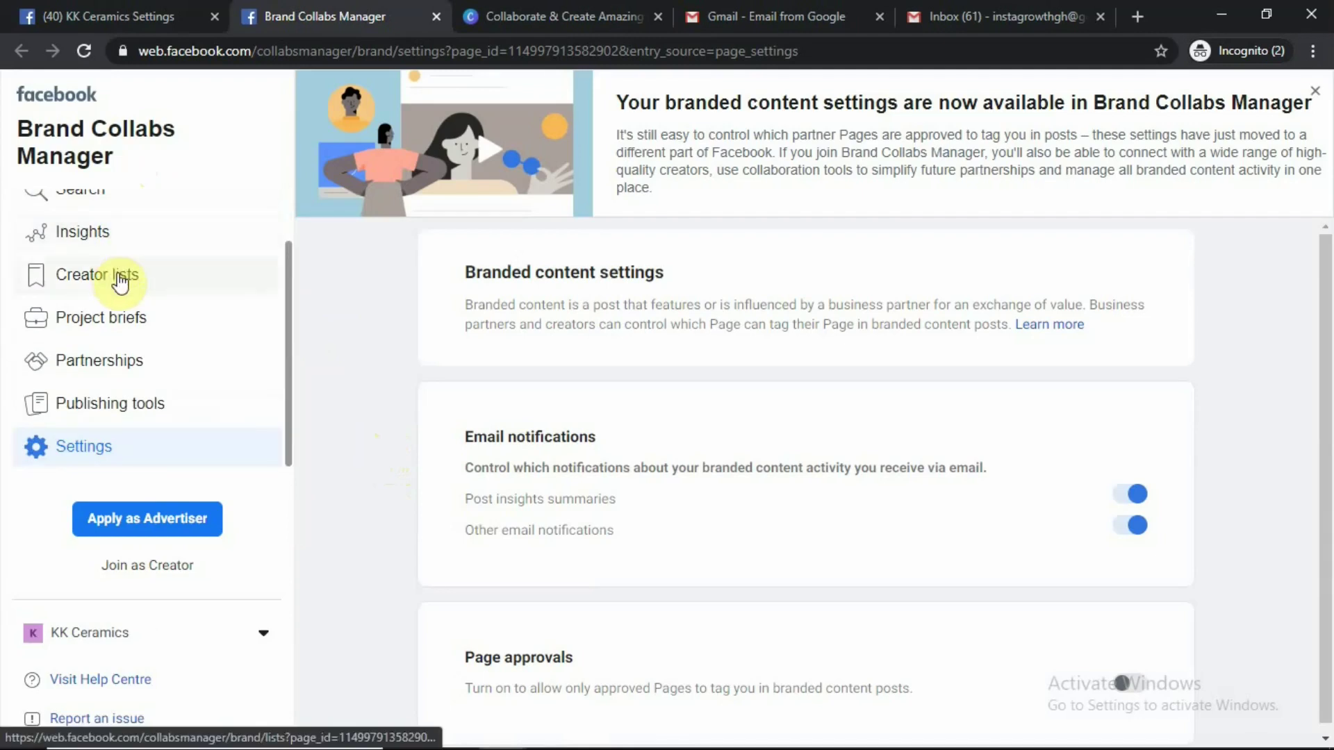
{"action": "scroll", "coordinate": [115, 314], "scroll_direction": "up", "scroll_amount": 1}
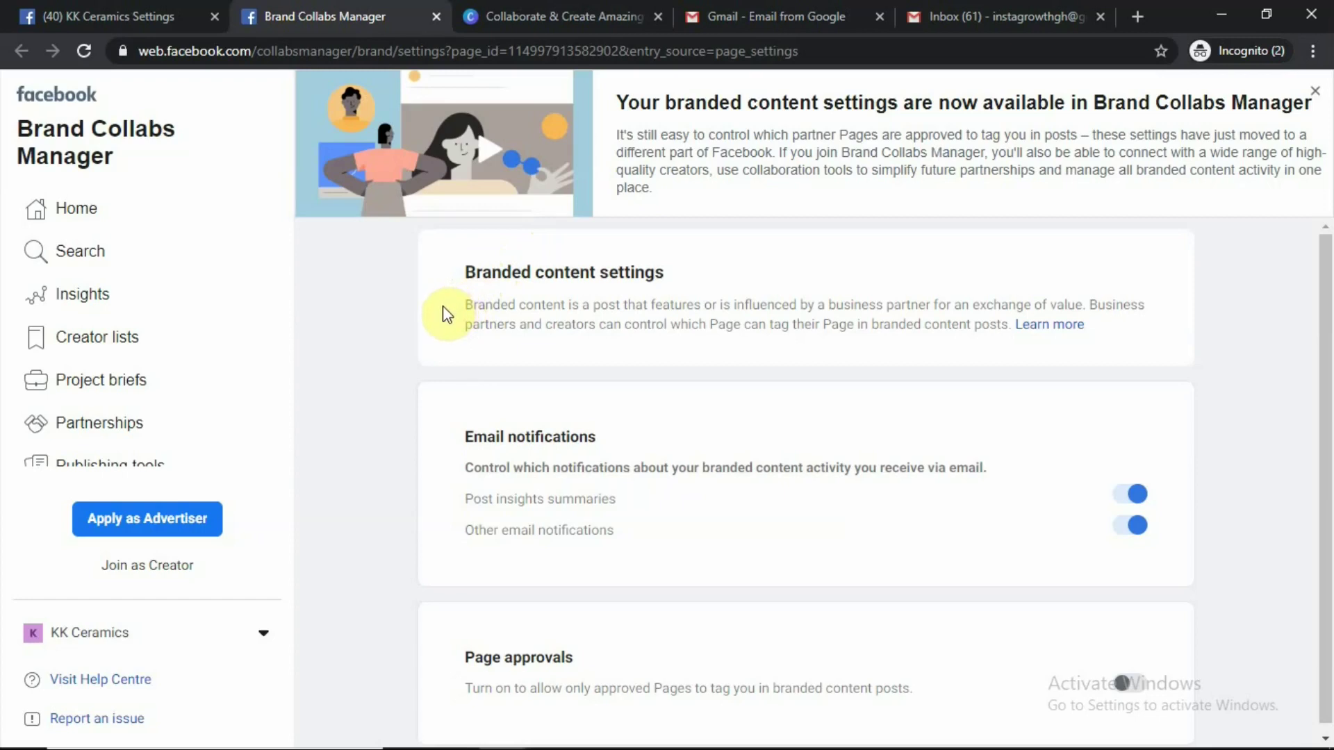
{"action": "scroll", "coordinate": [695, 438], "scroll_direction": "down", "scroll_amount": 1}
{"action": "scroll", "coordinate": [622, 416], "scroll_direction": "up", "scroll_amount": 1}
{"action": "scroll", "coordinate": [615, 400], "scroll_direction": "down", "scroll_amount": 1}
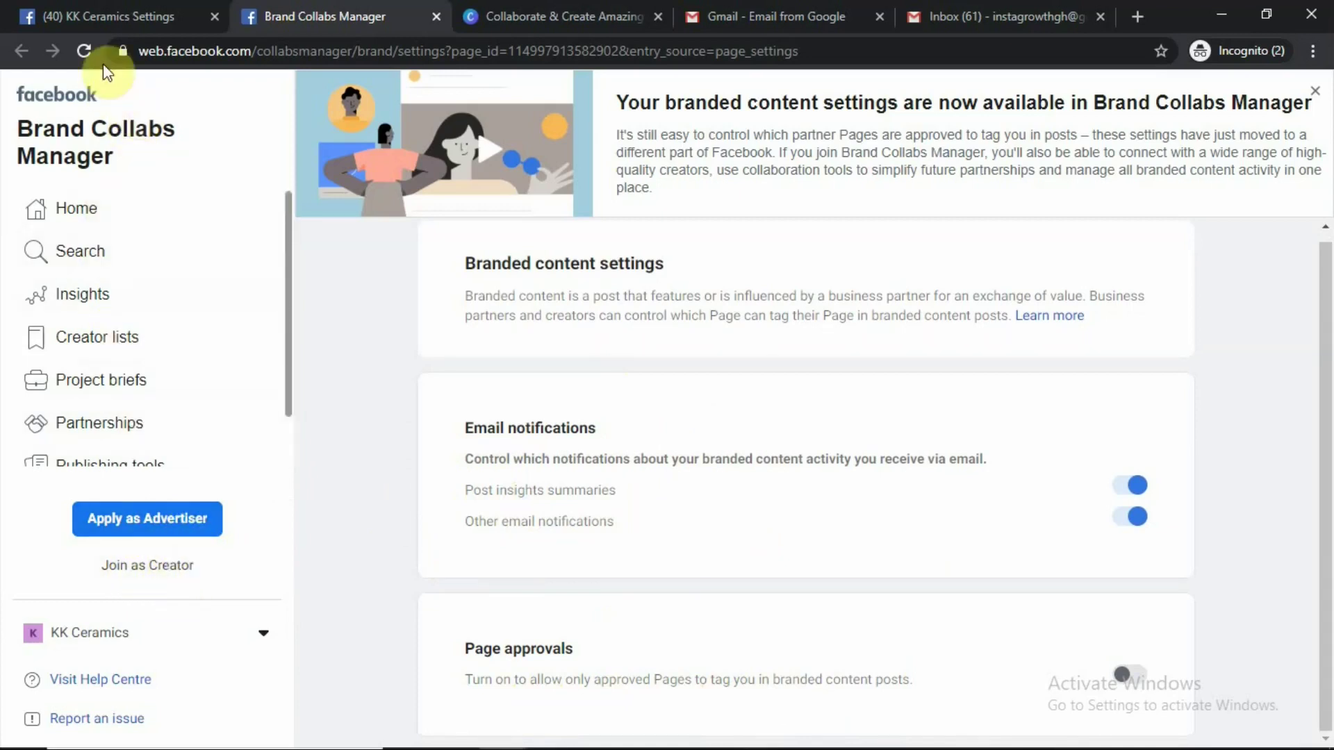
Back in KK Ceramics Settings, review the Instagram account connection and permissions information
{"action": "left_click", "coordinate": [111, 17]}
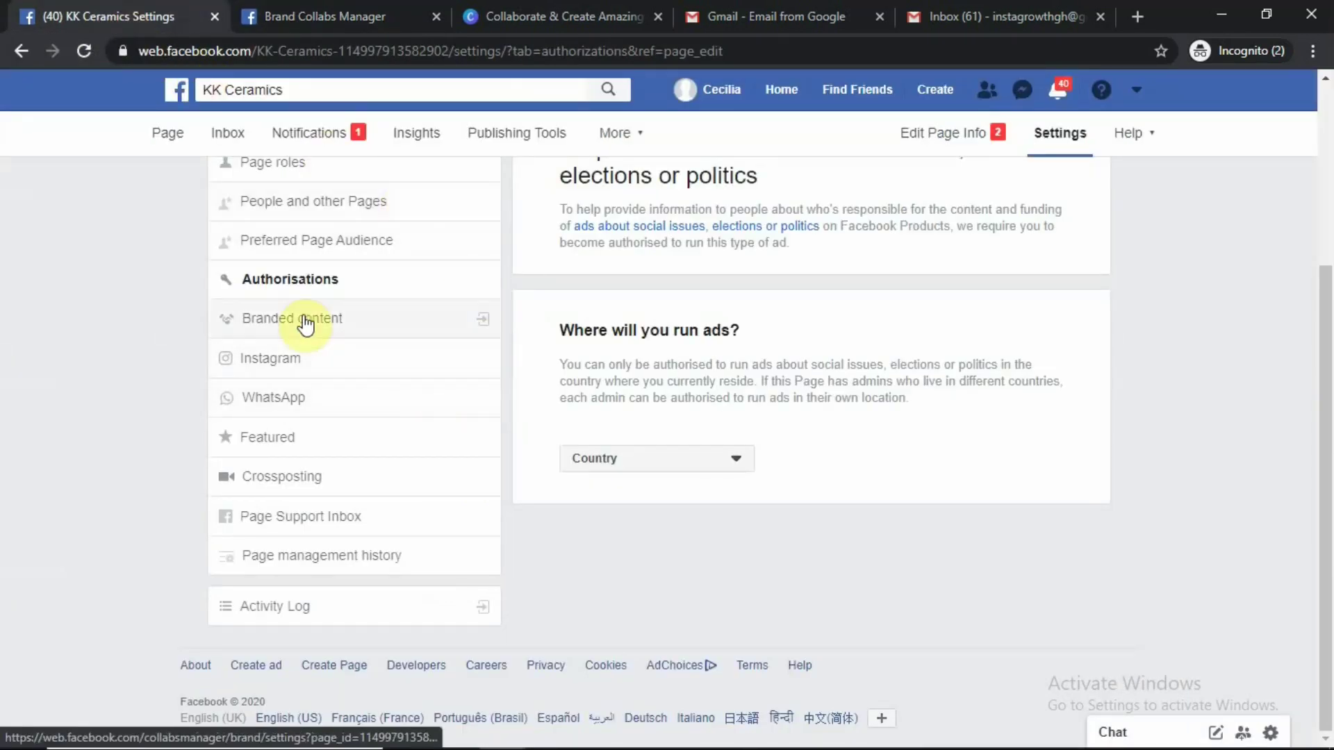
{"action": "left_click", "coordinate": [300, 362]}
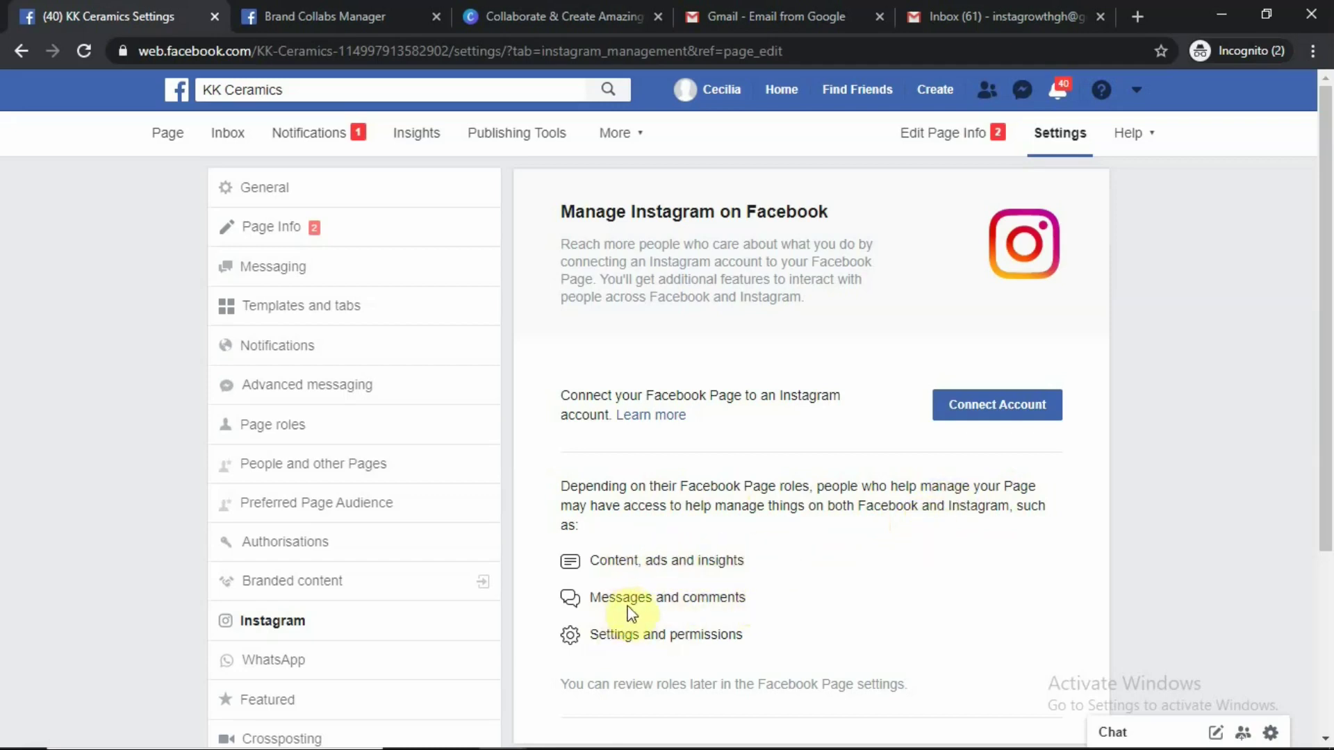
{"action": "scroll", "coordinate": [692, 660], "scroll_direction": "down", "scroll_amount": 1}
{"action": "scroll", "coordinate": [692, 662], "scroll_direction": "down", "scroll_amount": 2}
{"action": "scroll", "coordinate": [692, 662], "scroll_direction": "up", "scroll_amount": 2}
{"action": "scroll", "coordinate": [715, 556], "scroll_direction": "down", "scroll_amount": 1}
{"action": "scroll", "coordinate": [716, 556], "scroll_direction": "down", "scroll_amount": 1}
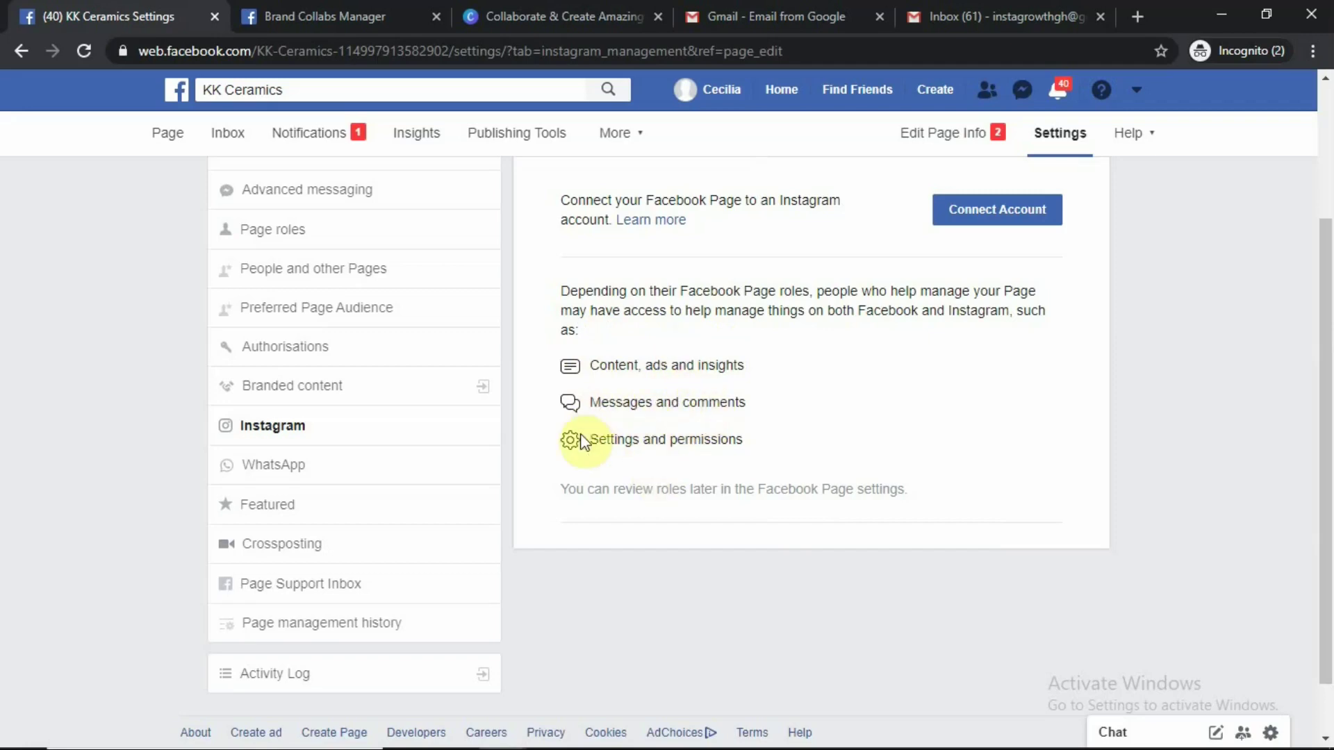
Look through the Connect WhatsApp page with its country code and confirmation code fields
{"action": "left_click", "coordinate": [286, 474]}
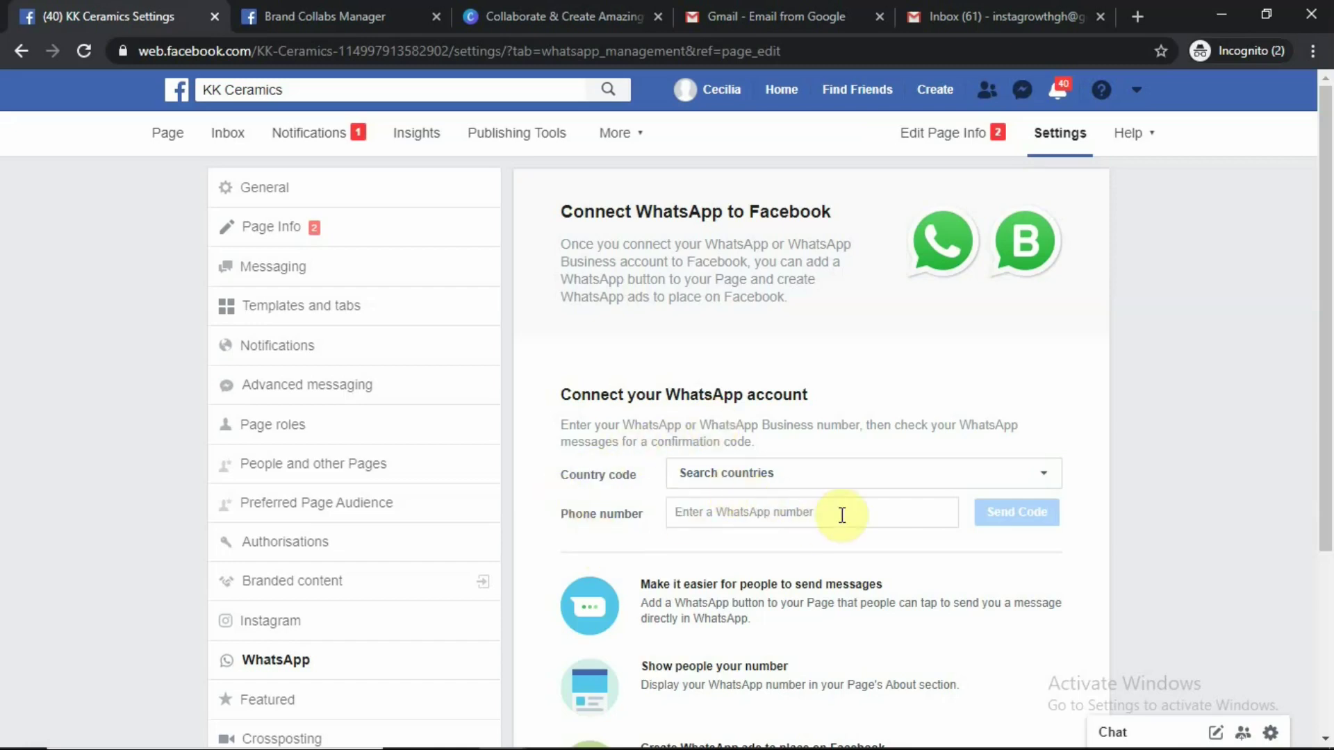
{"action": "scroll", "coordinate": [952, 457], "scroll_direction": "down", "scroll_amount": 4}
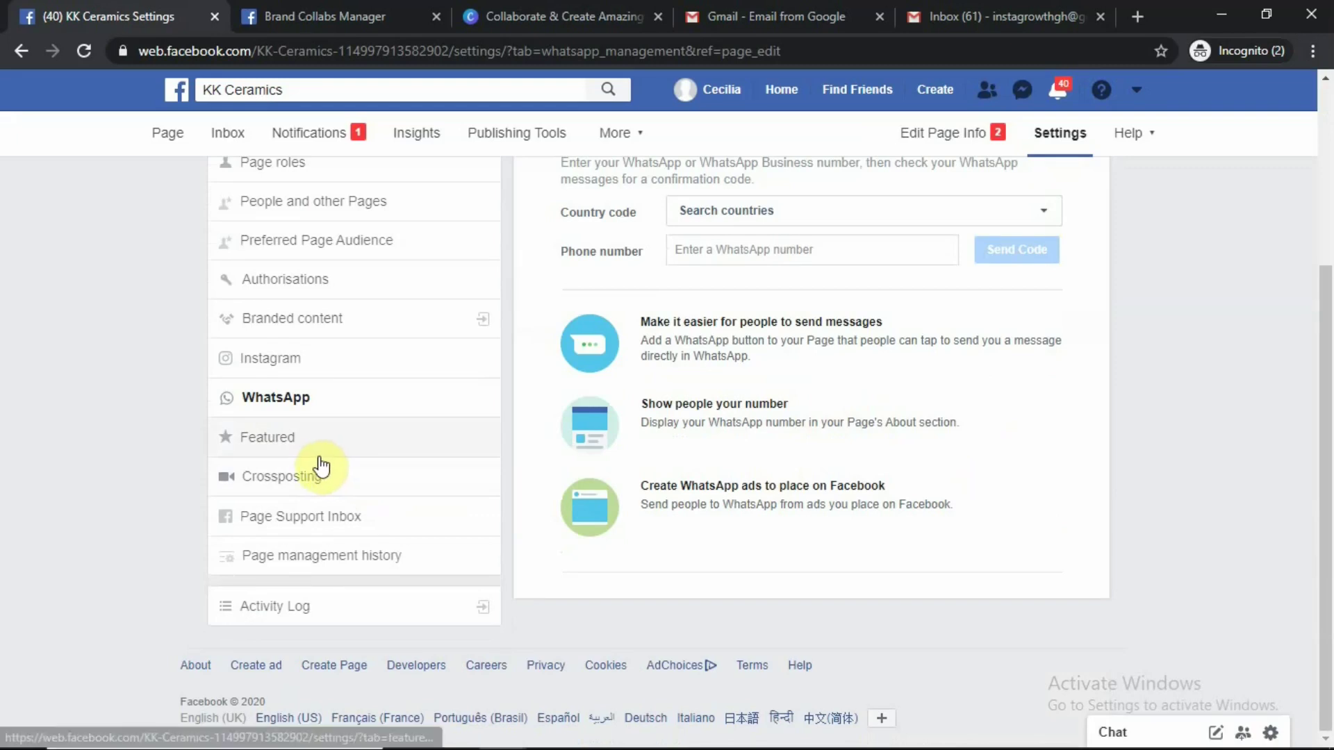
{"action": "scroll", "coordinate": [321, 466], "scroll_direction": "up", "scroll_amount": 3}
{"action": "scroll", "coordinate": [326, 452], "scroll_direction": "up", "scroll_amount": 2}
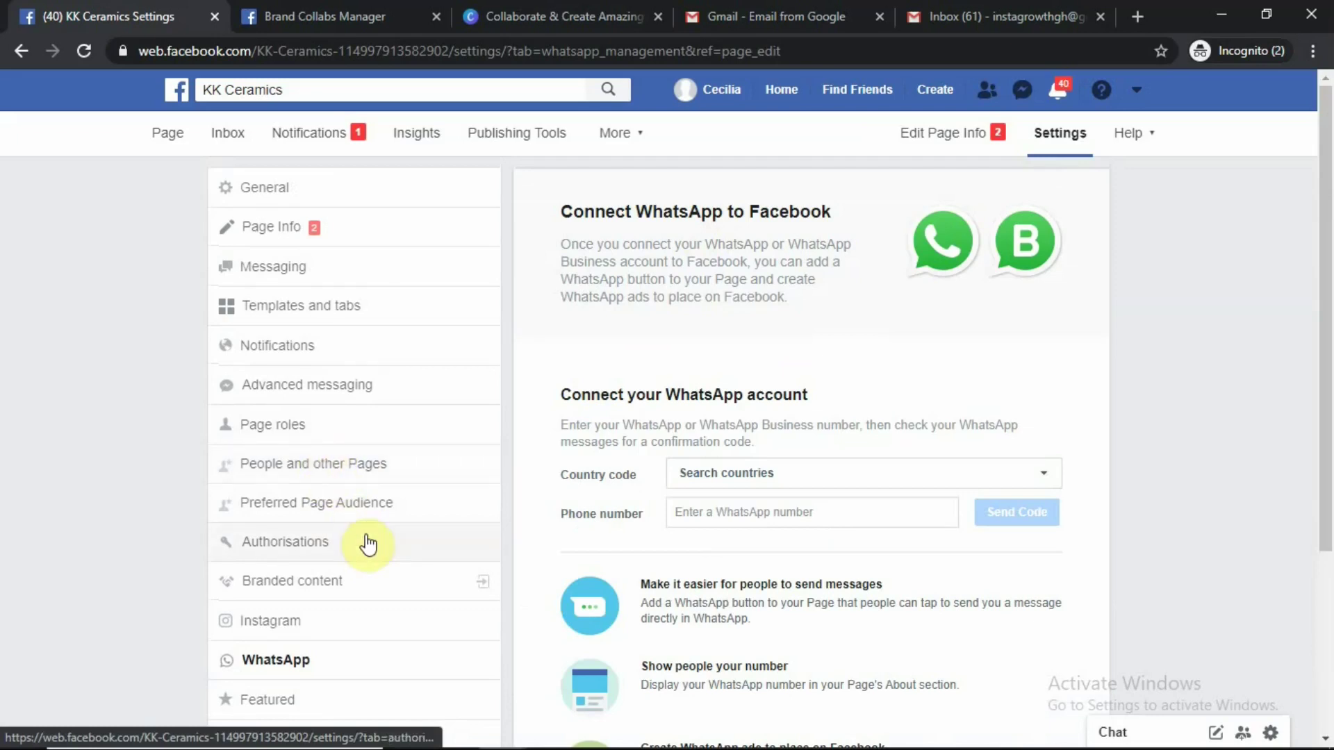
{"action": "scroll", "coordinate": [368, 544], "scroll_direction": "down", "scroll_amount": 2}
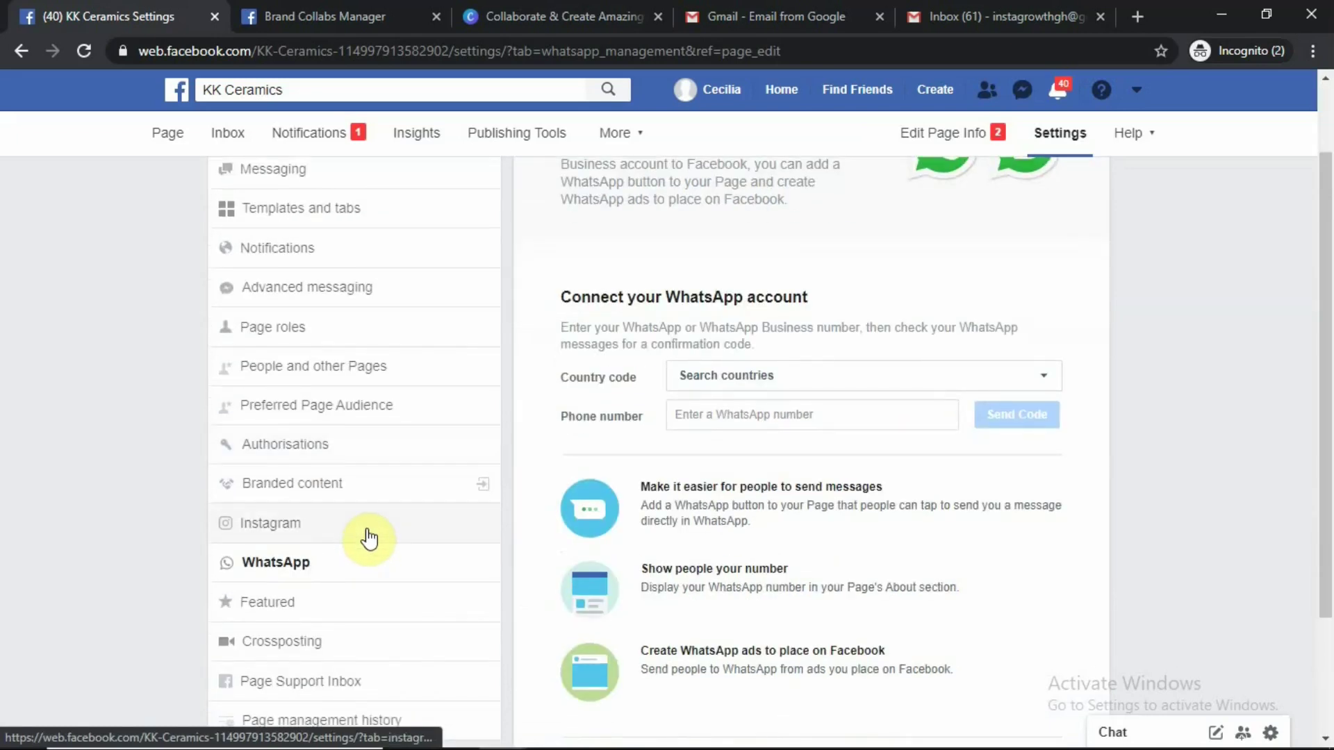
{"action": "scroll", "coordinate": [368, 538], "scroll_direction": "down", "scroll_amount": 3}
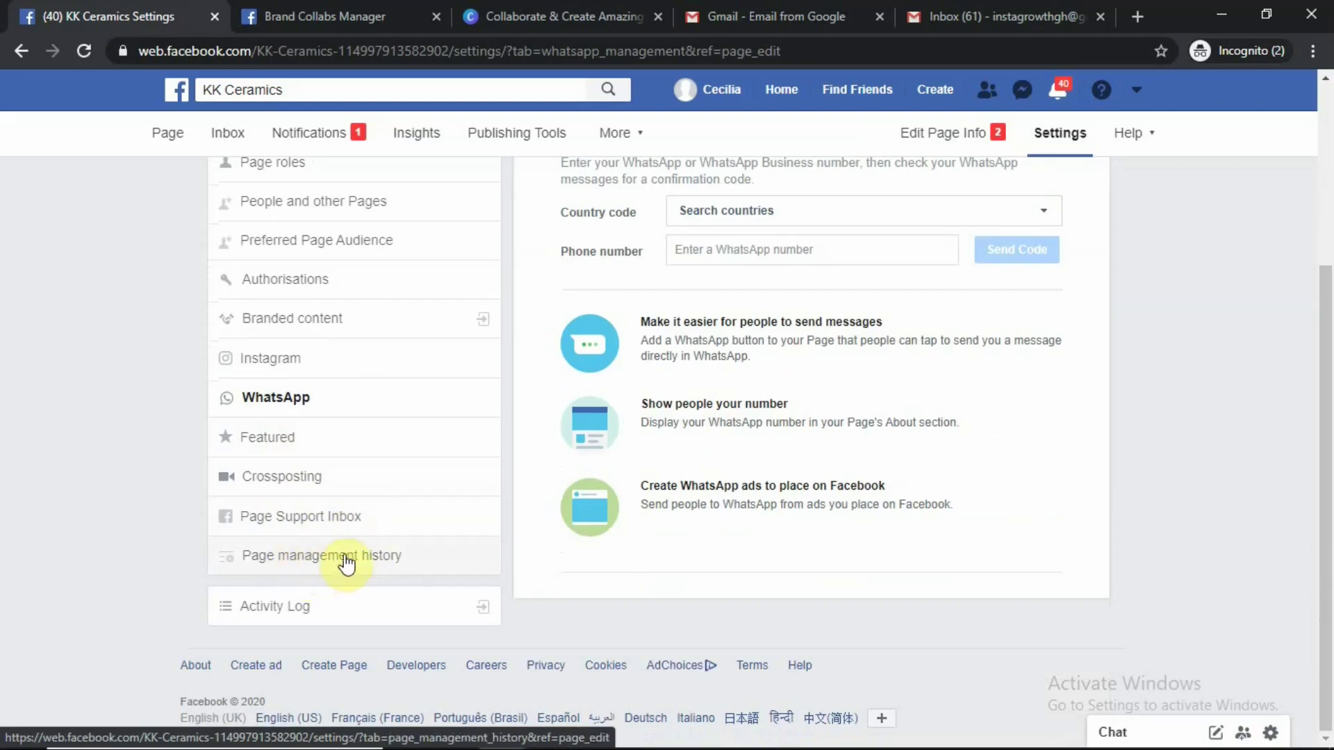
{"action": "scroll", "coordinate": [384, 429], "scroll_direction": "up", "scroll_amount": 4}
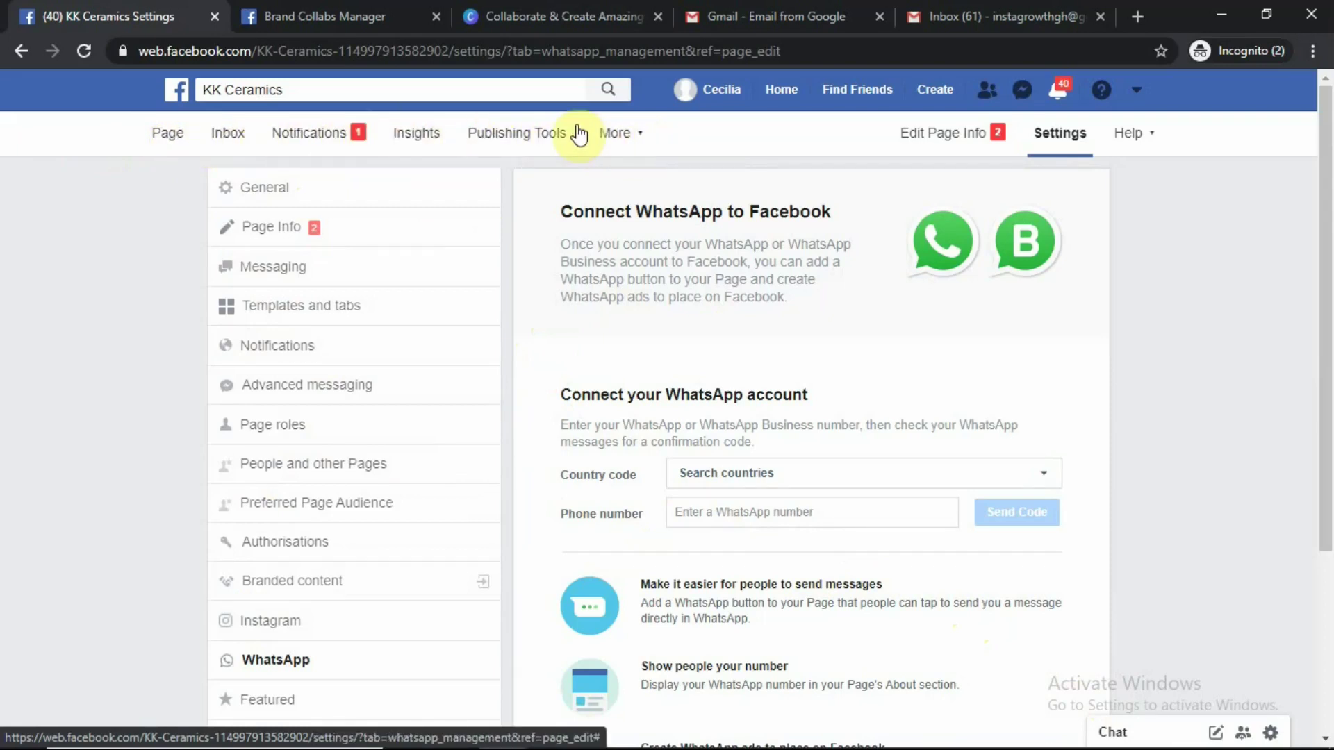
In the Page inbox, collapse Messages and view Facebook comments, then Instagram comments
{"action": "left_click", "coordinate": [227, 139]}
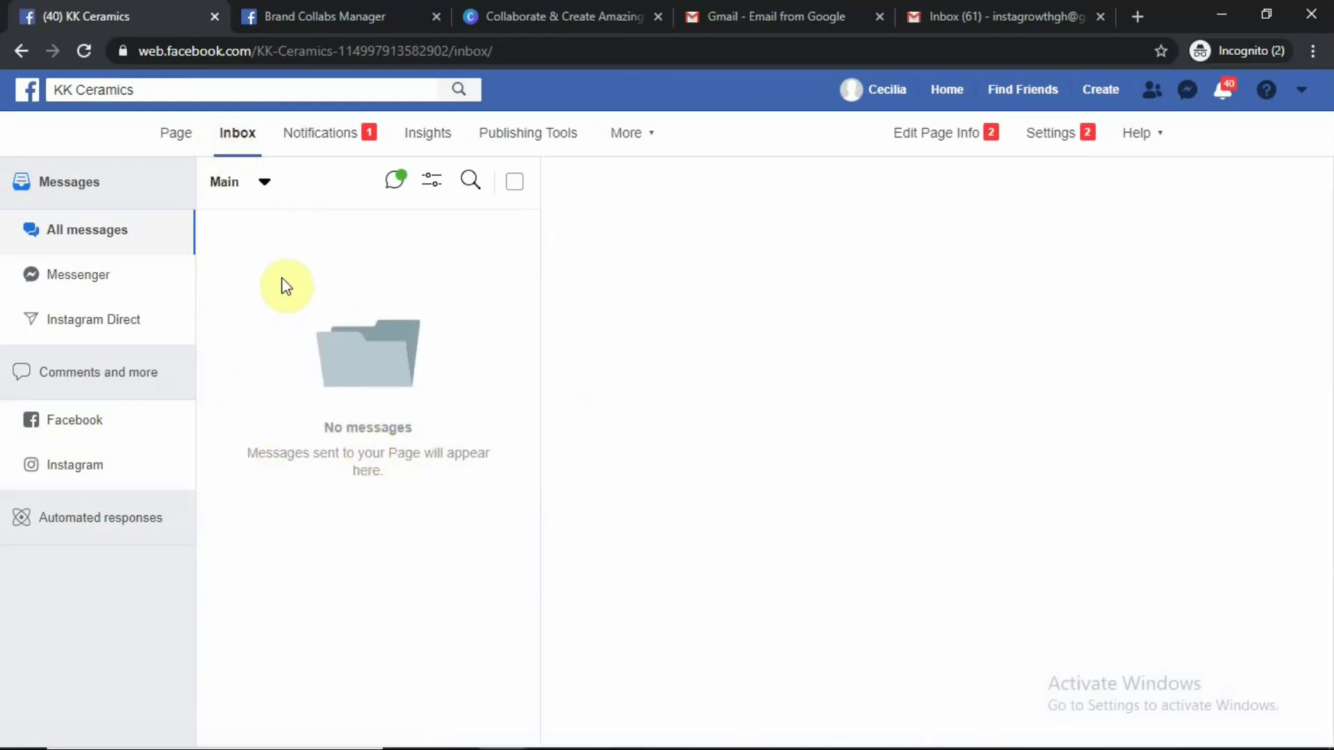
{"action": "left_click", "coordinate": [98, 186]}
{"action": "left_click", "coordinate": [115, 249]}
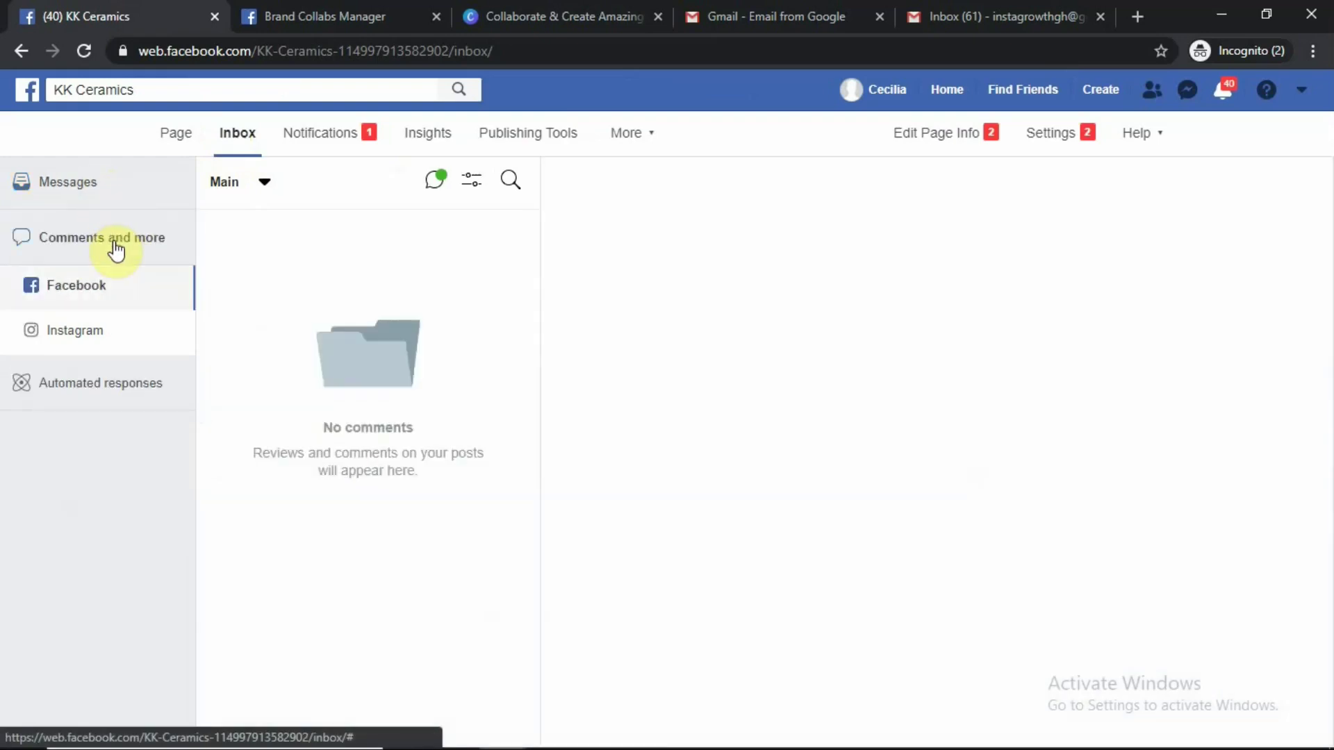
{"action": "left_click", "coordinate": [98, 333]}
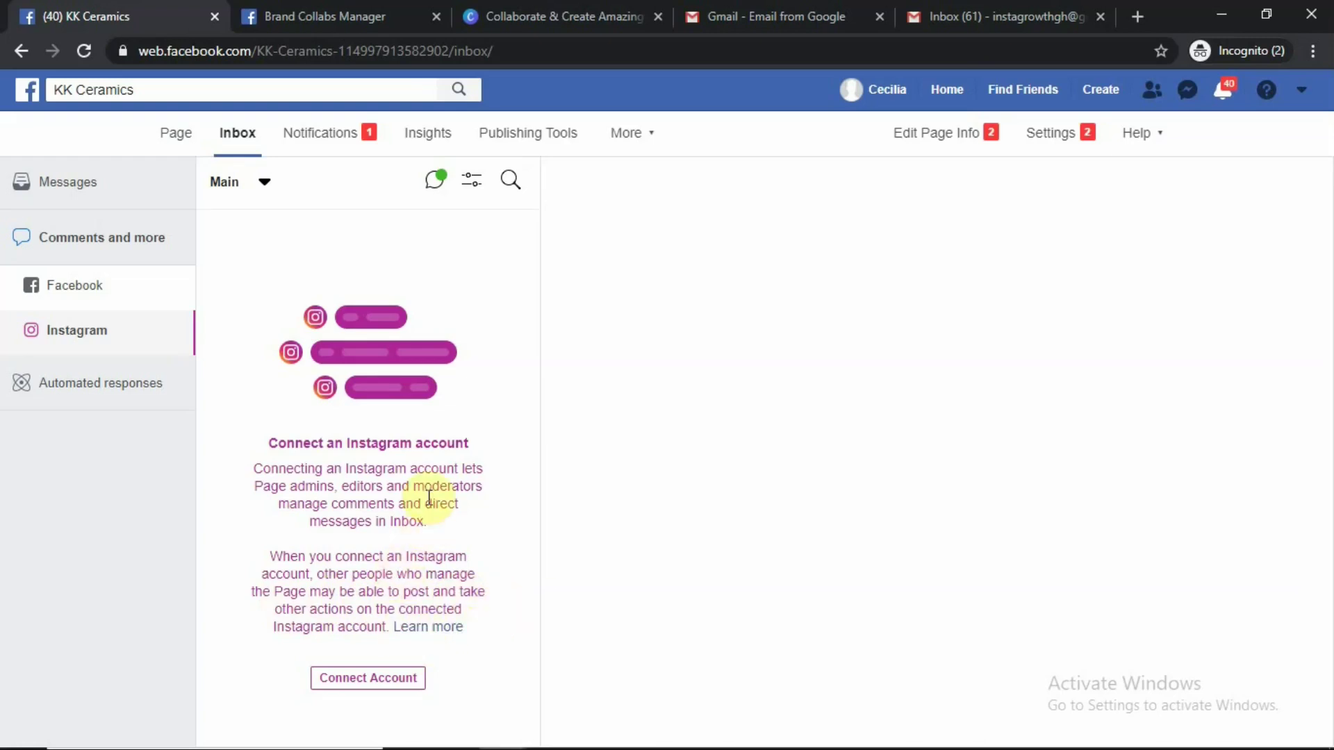
Show the inbox's Automated responses with the Greet customers group collapsed
{"action": "left_click", "coordinate": [113, 385]}
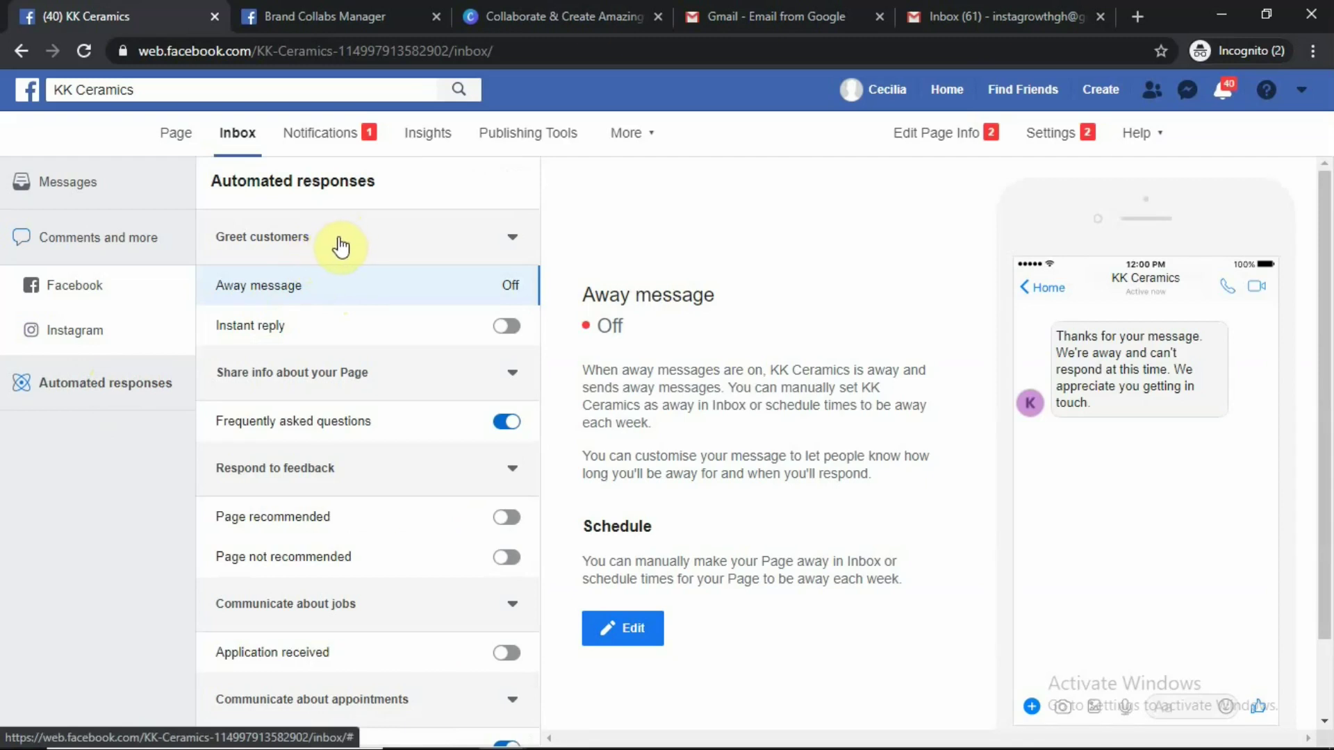
{"action": "left_click", "coordinate": [341, 246]}
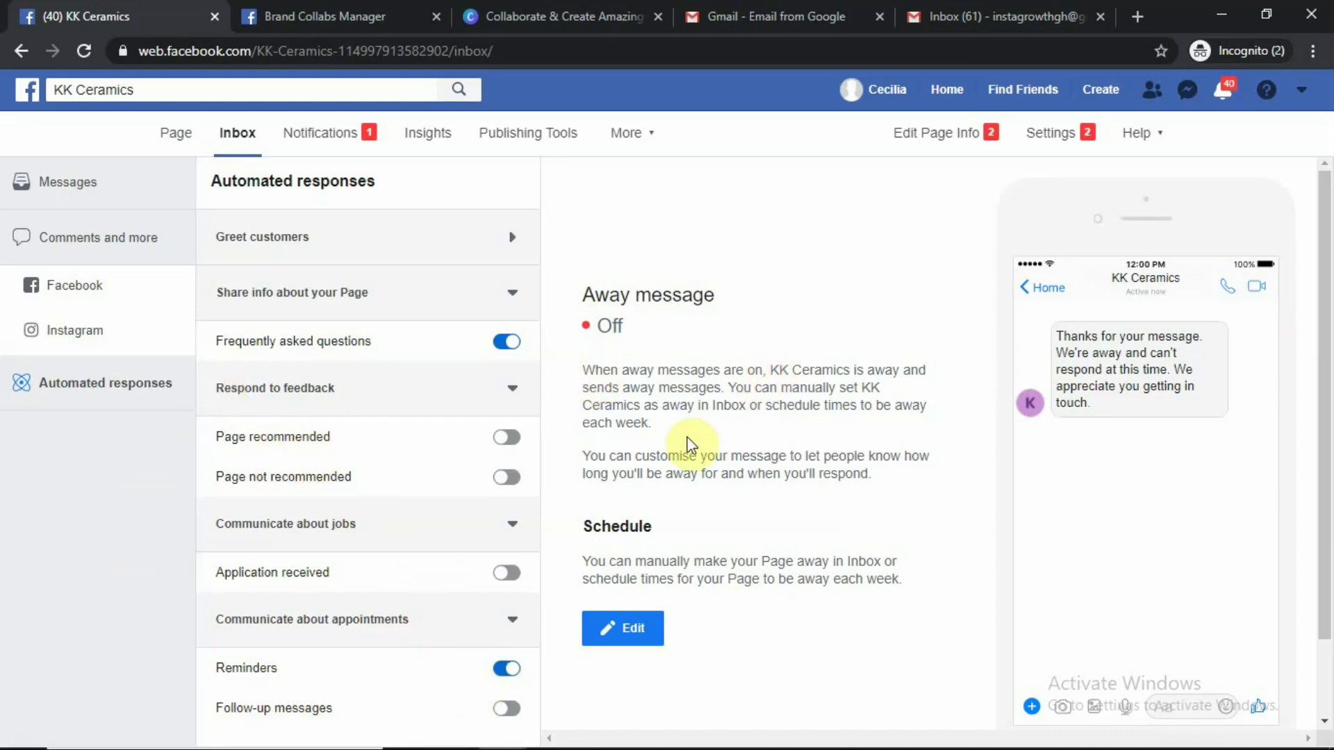
{"action": "left_click", "coordinate": [339, 138]}
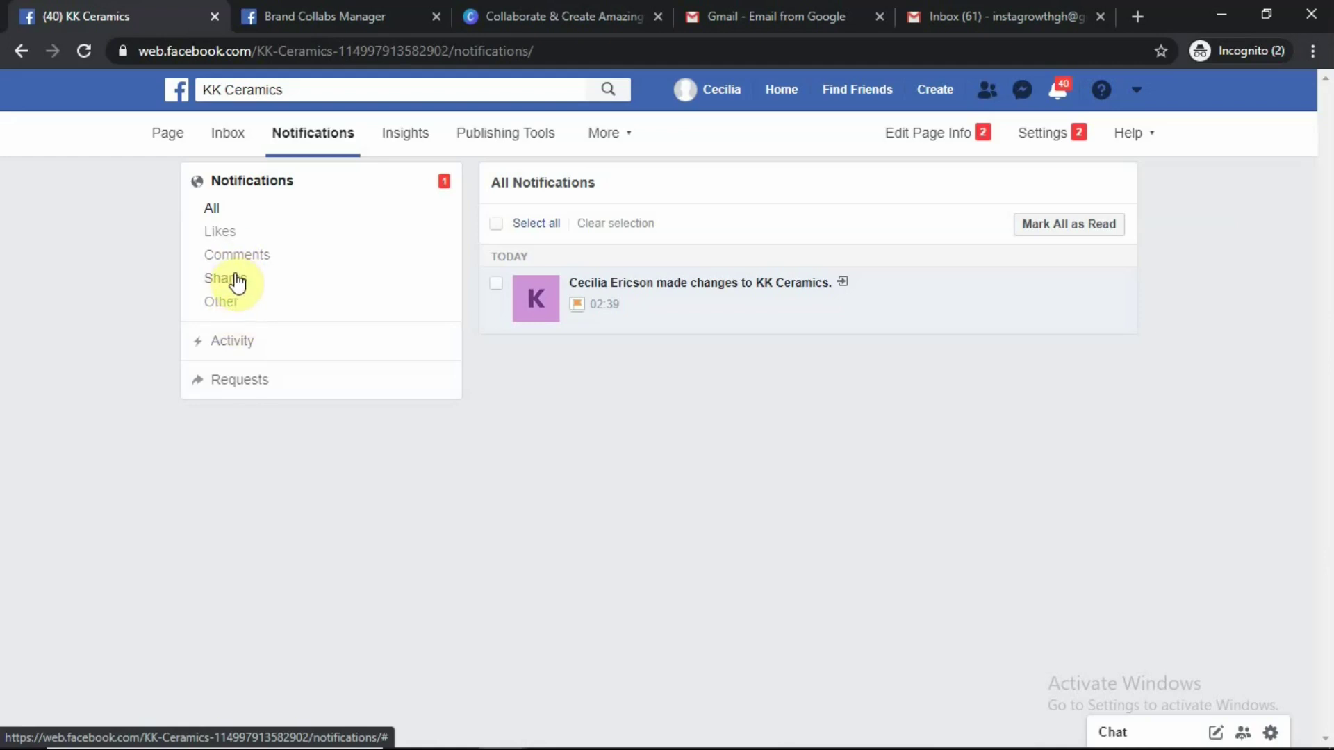
Open KK Ceramics Insights to see the last-7-days Page summary
{"action": "left_click", "coordinate": [403, 139]}
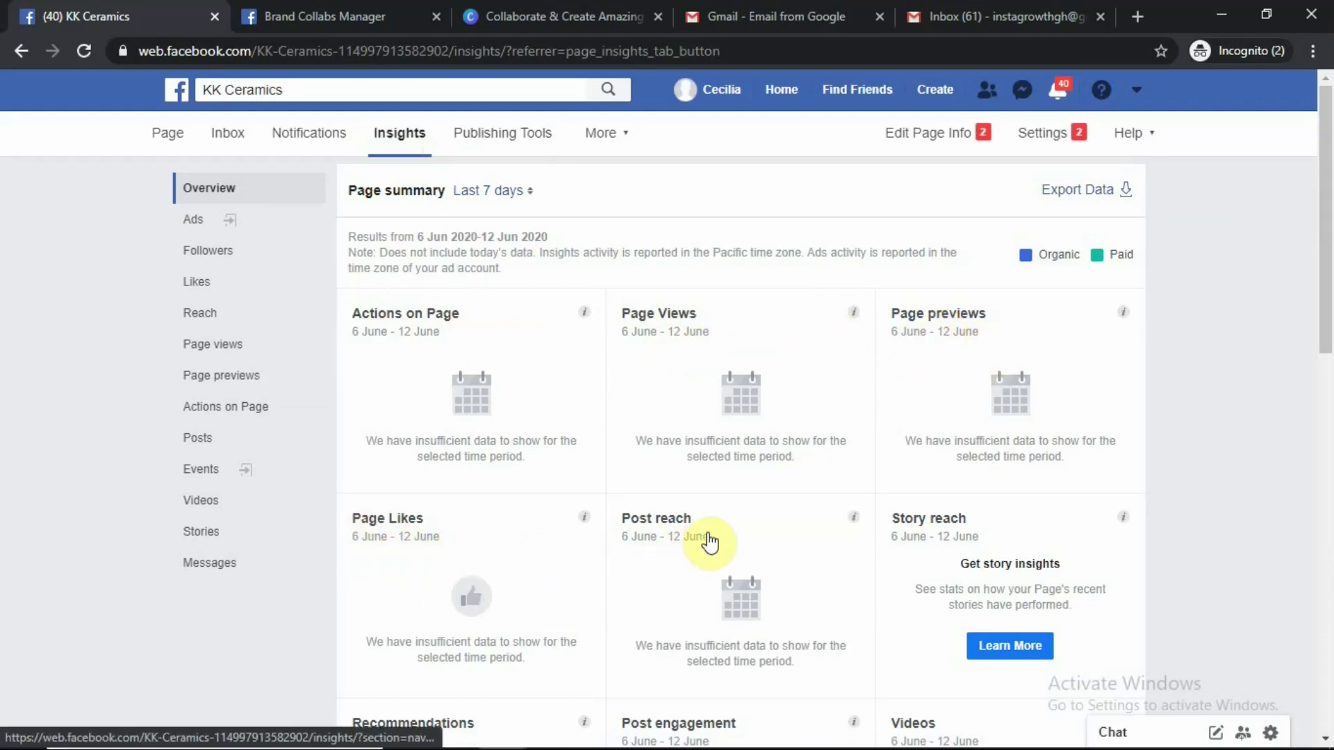
{"action": "scroll", "coordinate": [953, 548], "scroll_direction": "down", "scroll_amount": 3}
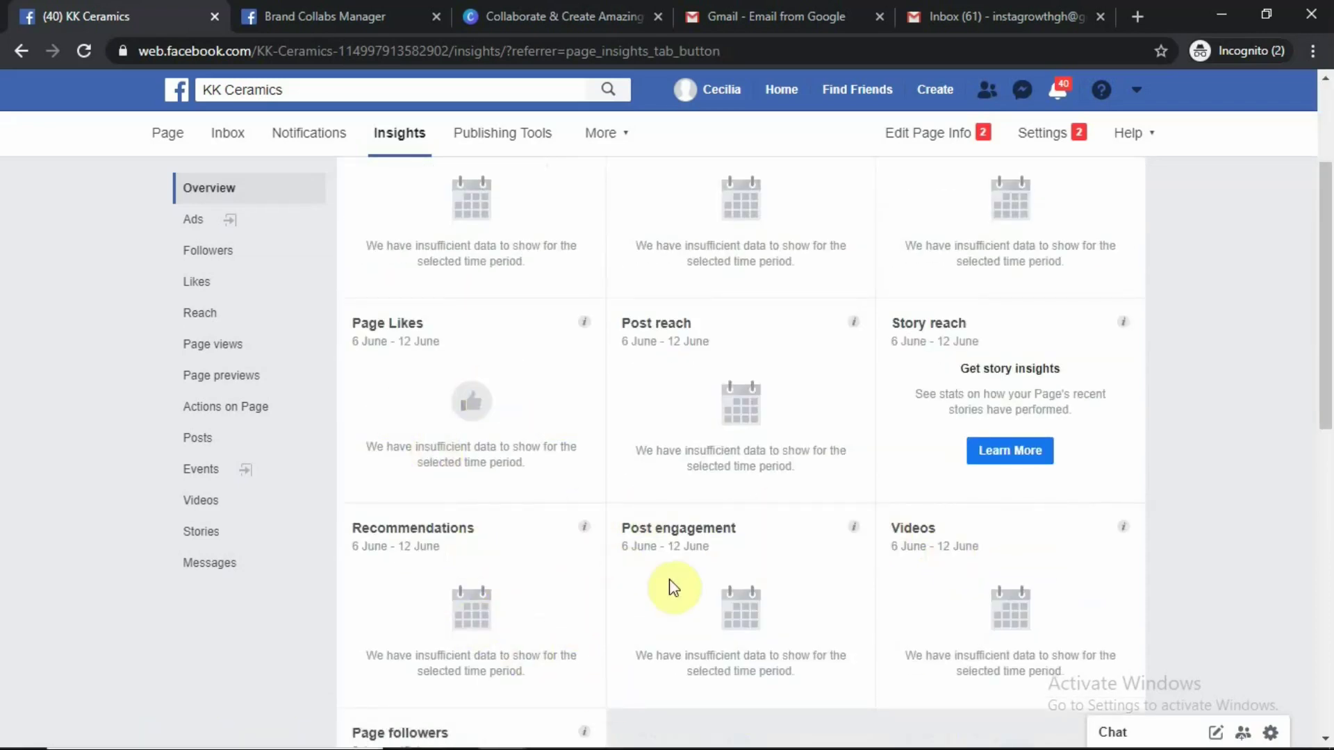
{"action": "scroll", "coordinate": [987, 577], "scroll_direction": "down", "scroll_amount": 4}
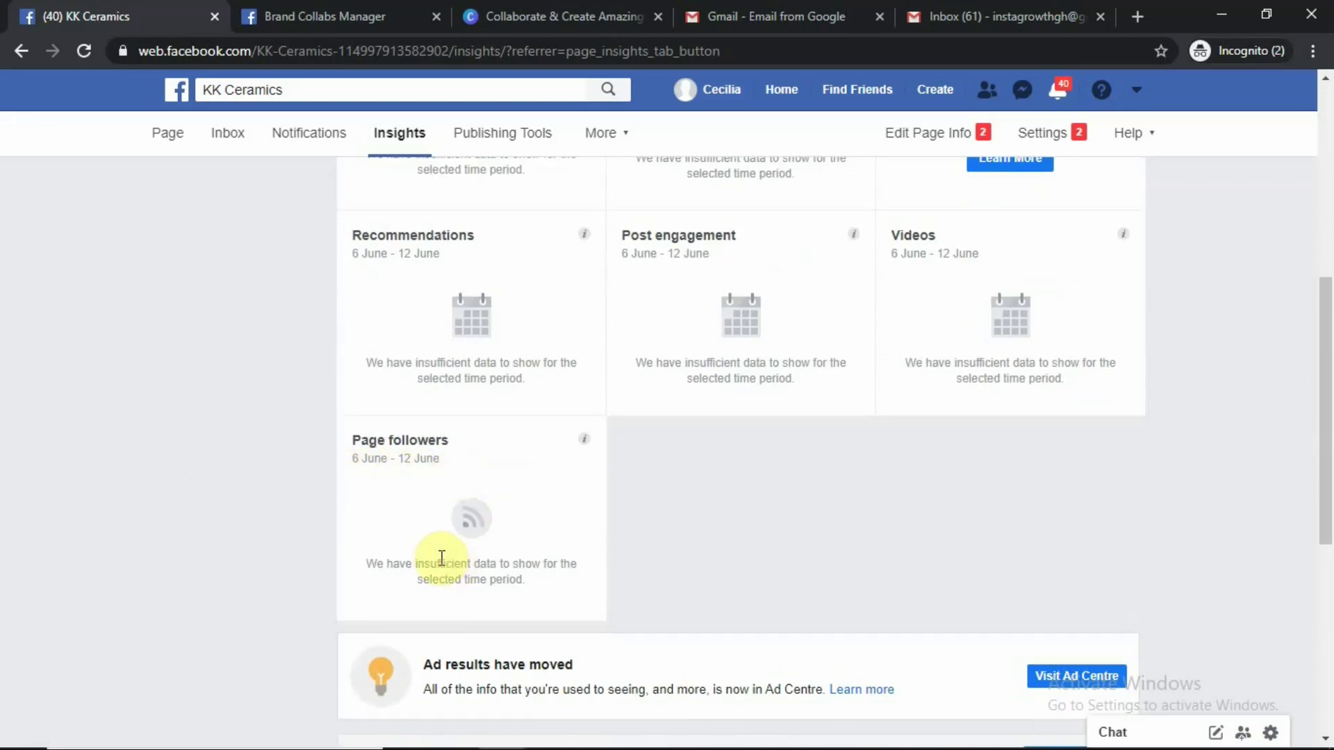
{"action": "scroll", "coordinate": [474, 479], "scroll_direction": "down", "scroll_amount": 3}
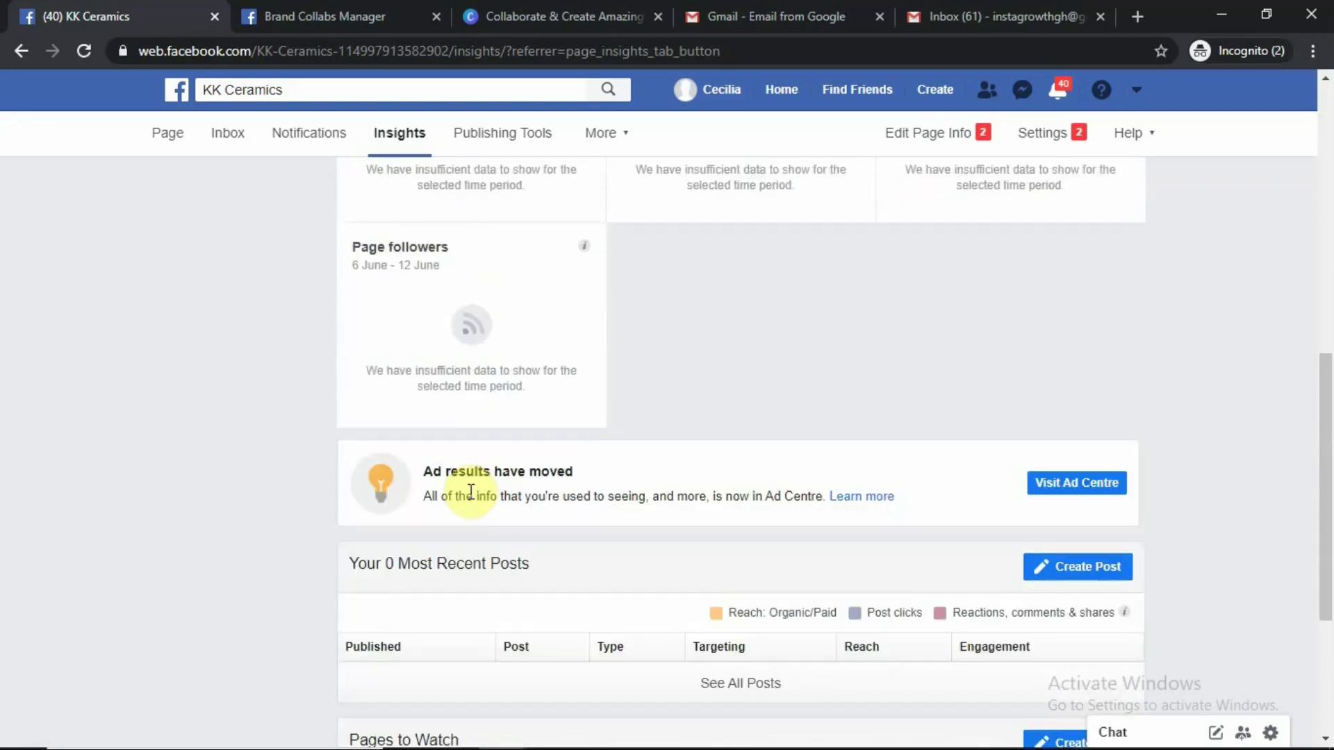
{"action": "scroll", "coordinate": [477, 445], "scroll_direction": "up", "scroll_amount": 1}
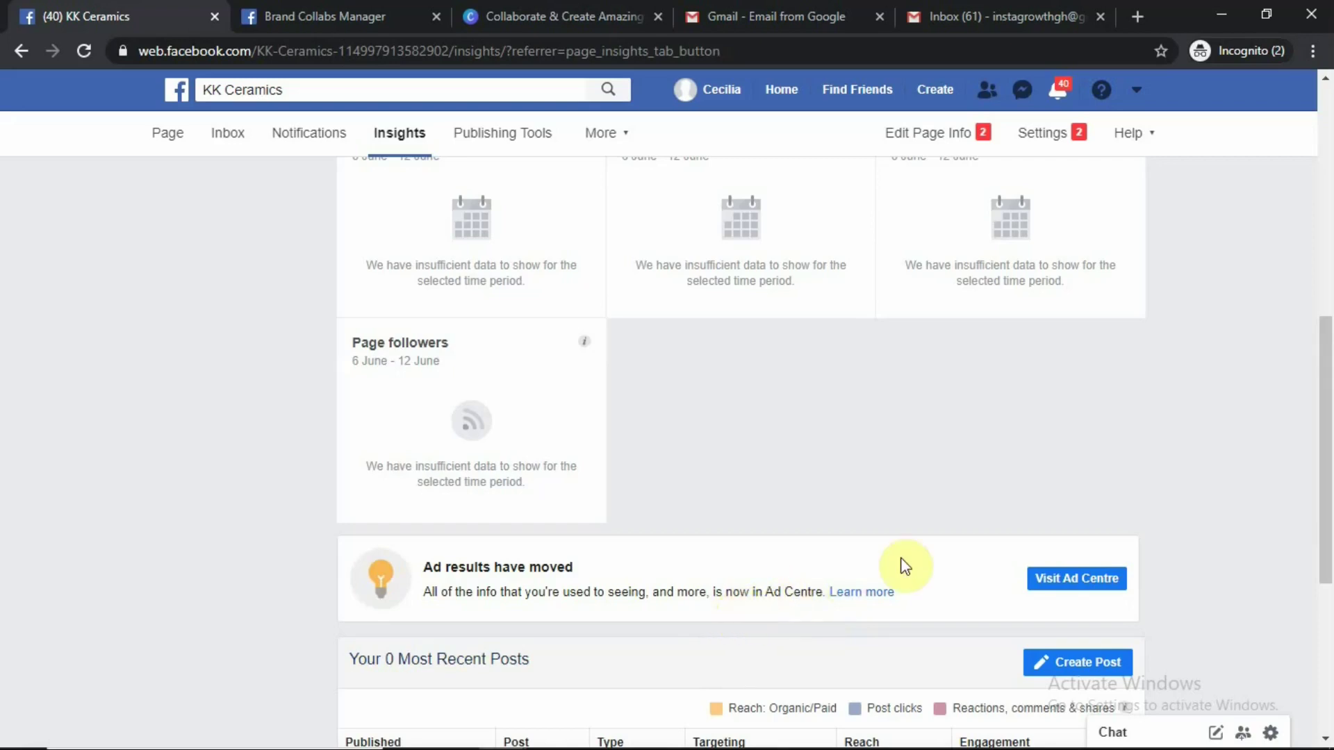
{"action": "scroll", "coordinate": [908, 601], "scroll_direction": "down", "scroll_amount": 1}
{"action": "scroll", "coordinate": [908, 600], "scroll_direction": "down", "scroll_amount": 4}
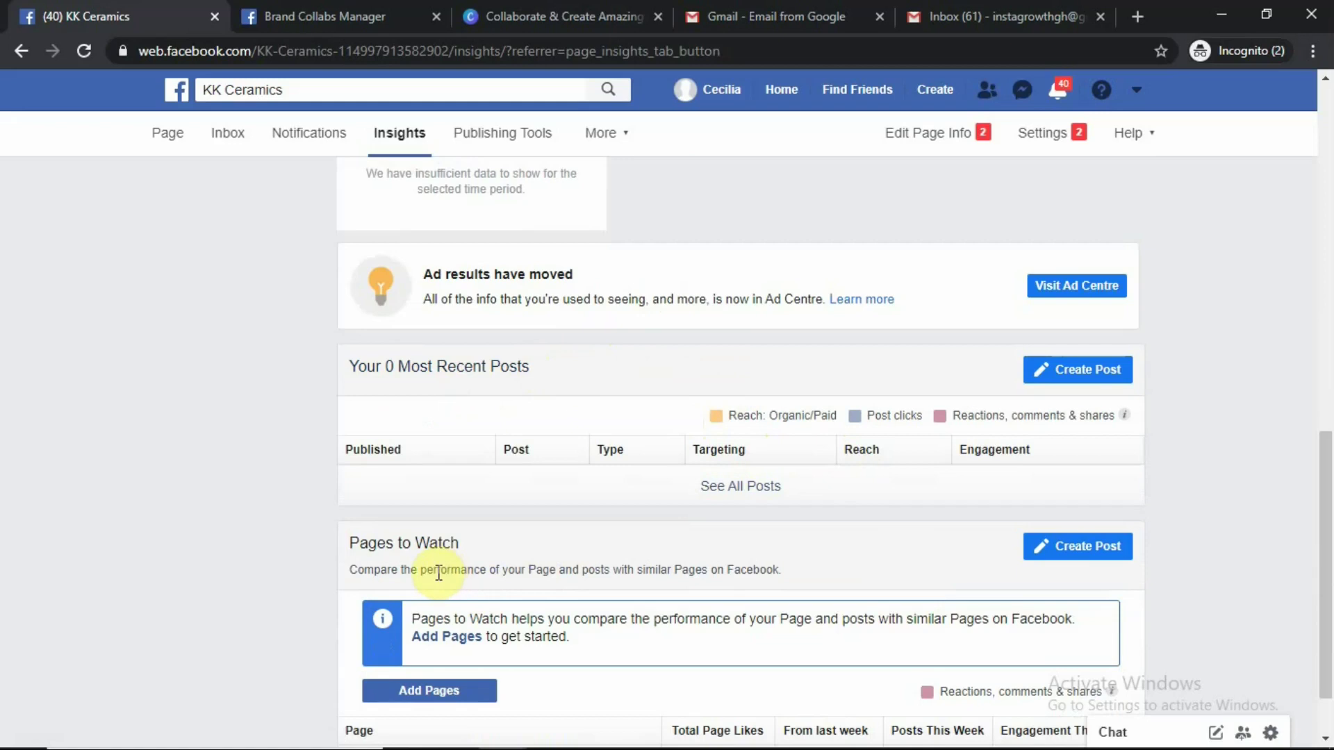
{"action": "scroll", "coordinate": [437, 577], "scroll_direction": "down", "scroll_amount": 1}
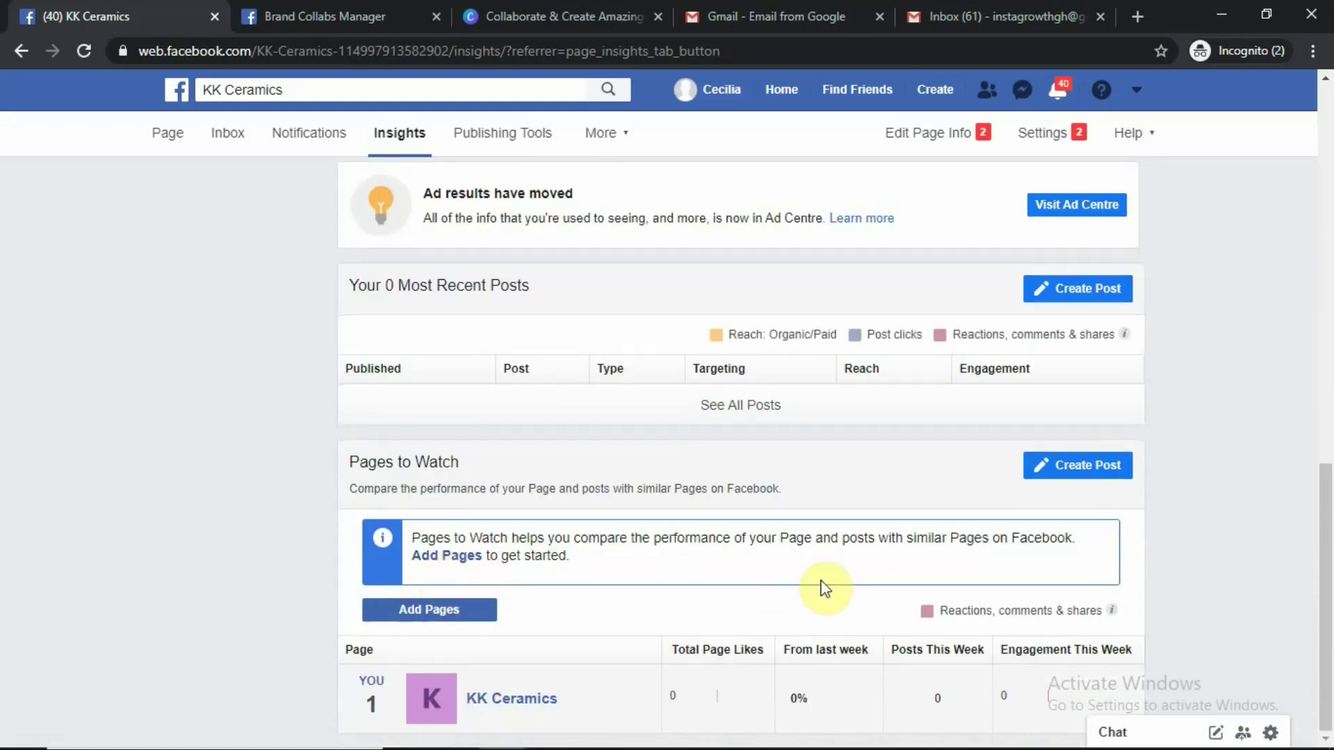
{"action": "scroll", "coordinate": [820, 584], "scroll_direction": "up", "scroll_amount": 6}
{"action": "scroll", "coordinate": [541, 434], "scroll_direction": "up", "scroll_amount": 6}
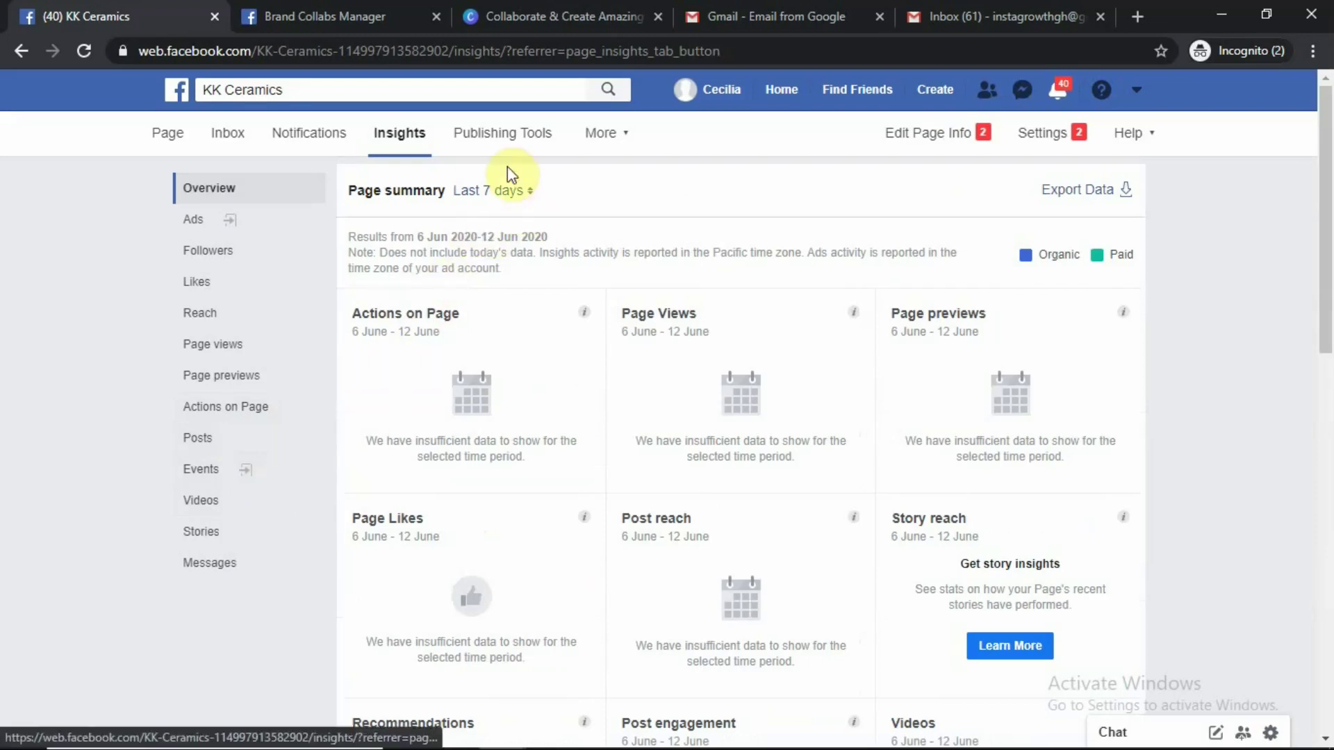
Open Publishing Tools and show the empty Scheduled Posts list for KK Ceramics
{"action": "left_click", "coordinate": [492, 143]}
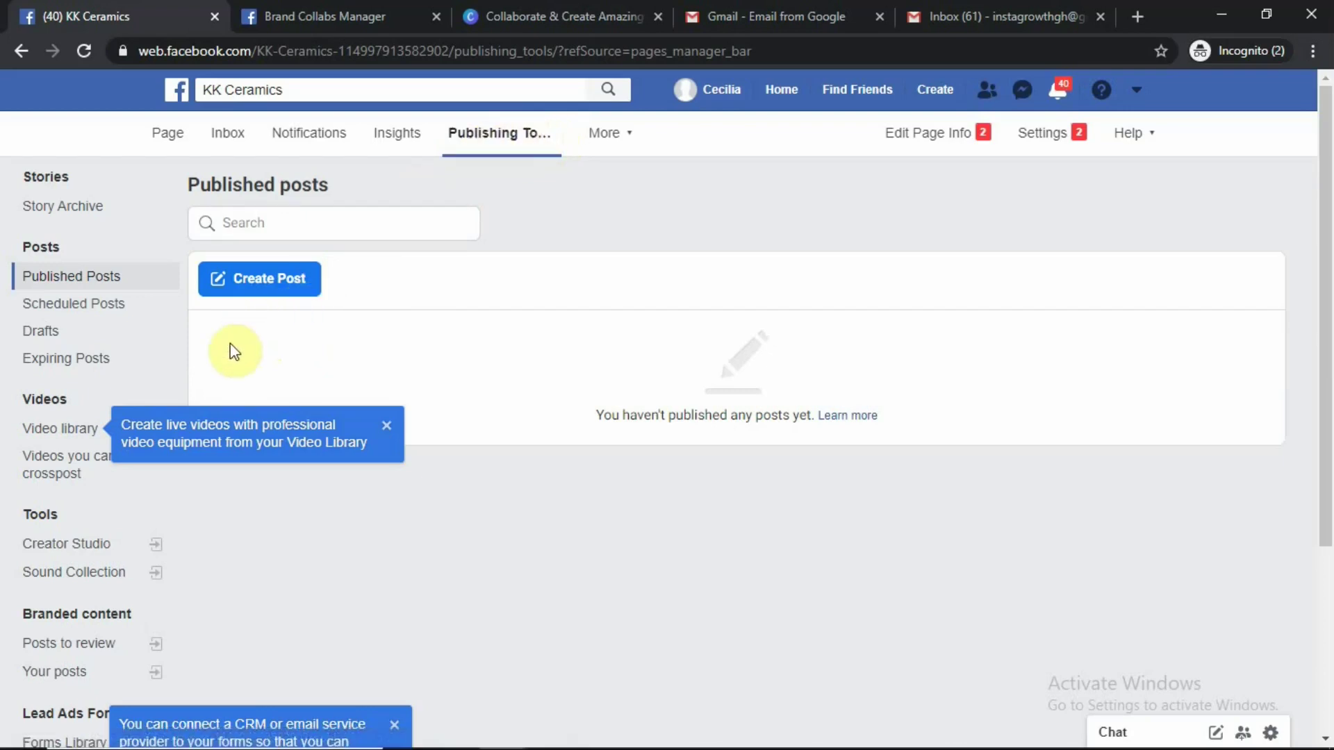
{"action": "scroll", "coordinate": [291, 346], "scroll_direction": "down", "scroll_amount": 3}
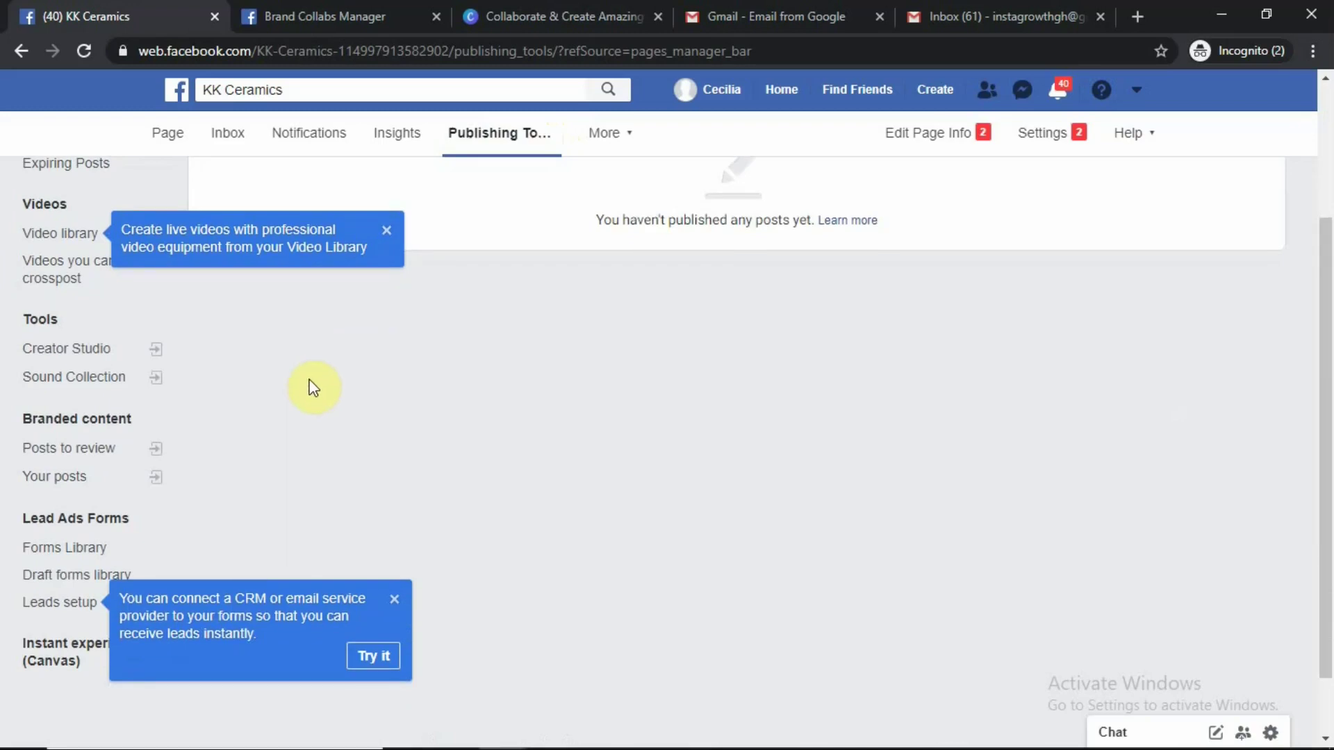
{"action": "scroll", "coordinate": [314, 387], "scroll_direction": "up", "scroll_amount": 3}
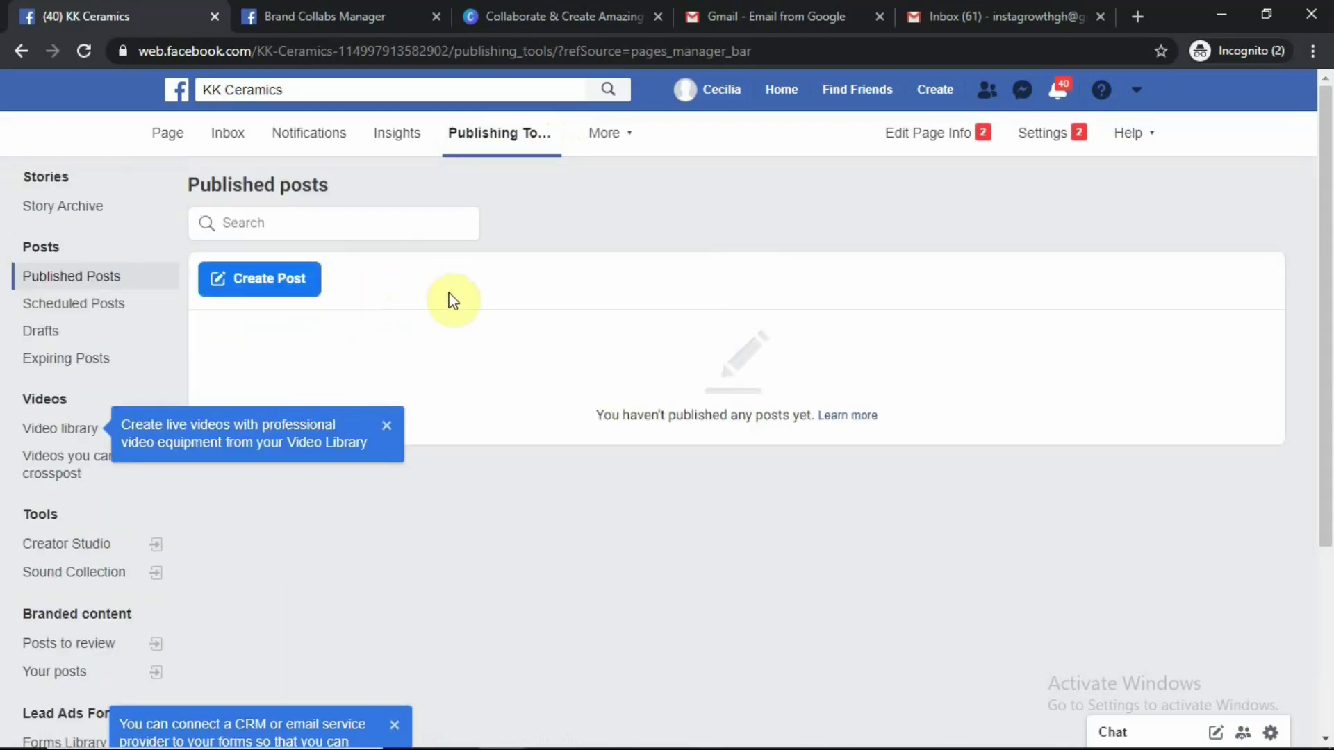
{"action": "left_click", "coordinate": [84, 317]}
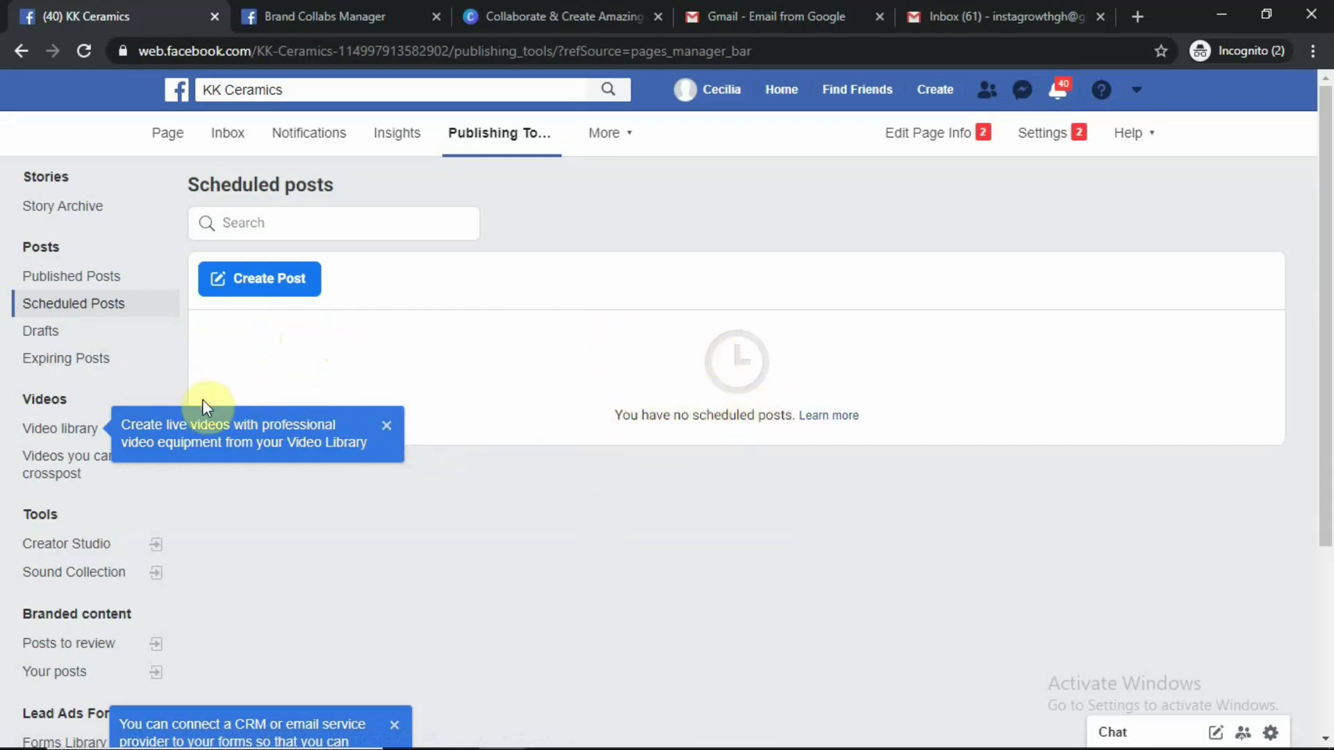
Dismiss the Video Library and CRM leads setup tips
{"action": "left_click", "coordinate": [385, 426]}
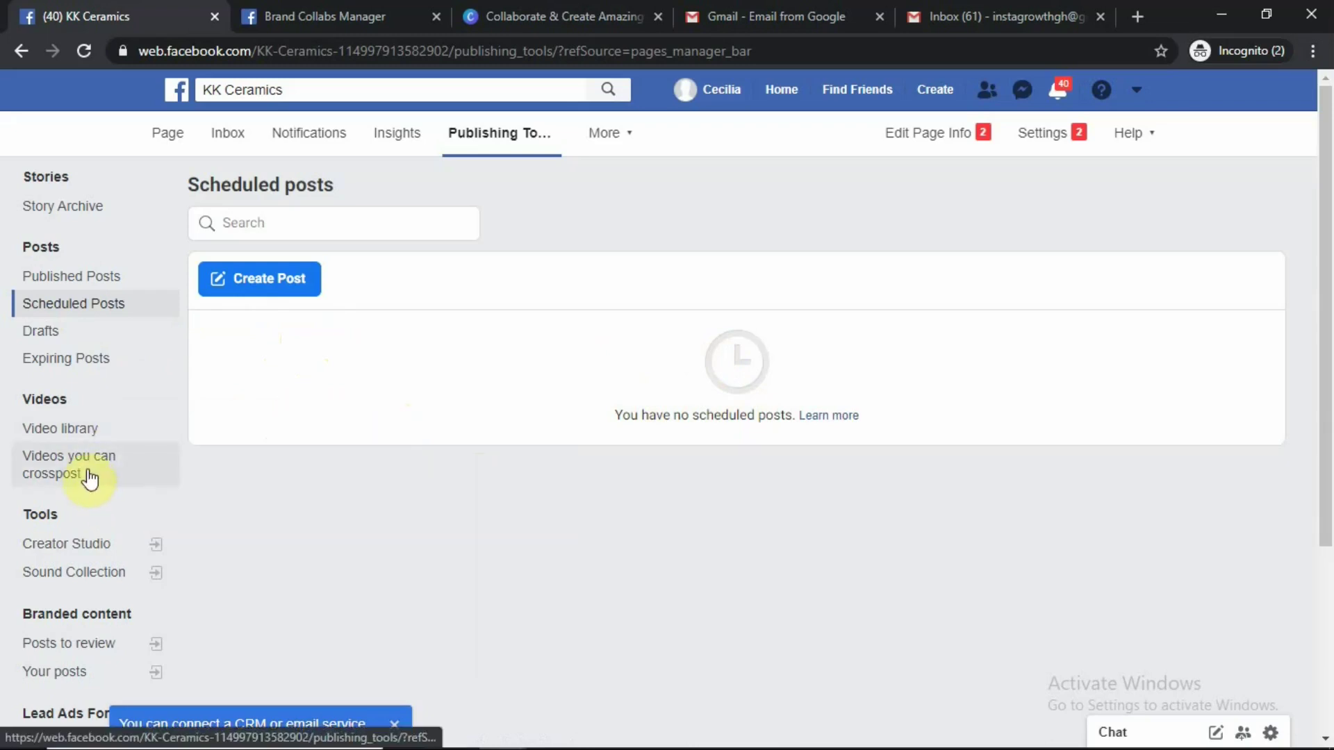
{"action": "scroll", "coordinate": [76, 490], "scroll_direction": "down", "scroll_amount": 2}
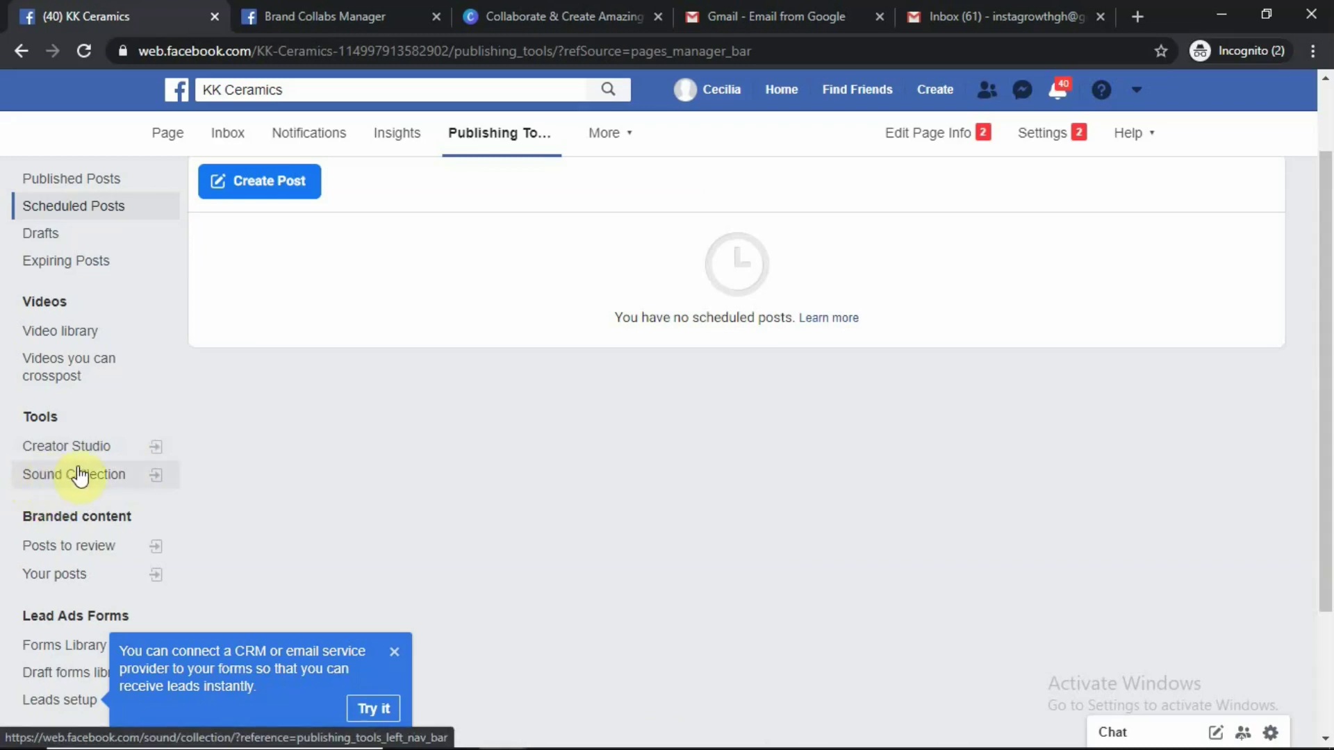
{"action": "scroll", "coordinate": [83, 479], "scroll_direction": "down", "scroll_amount": 3}
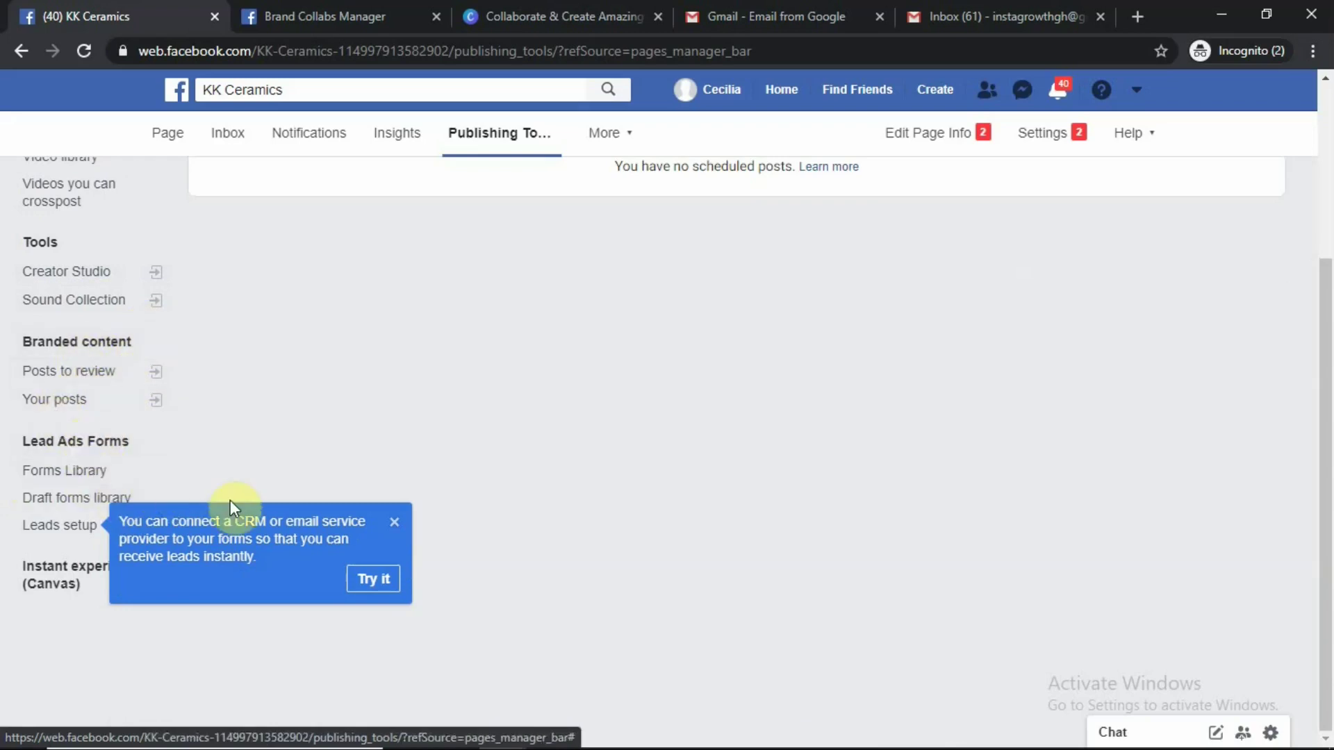
{"action": "left_click", "coordinate": [394, 523]}
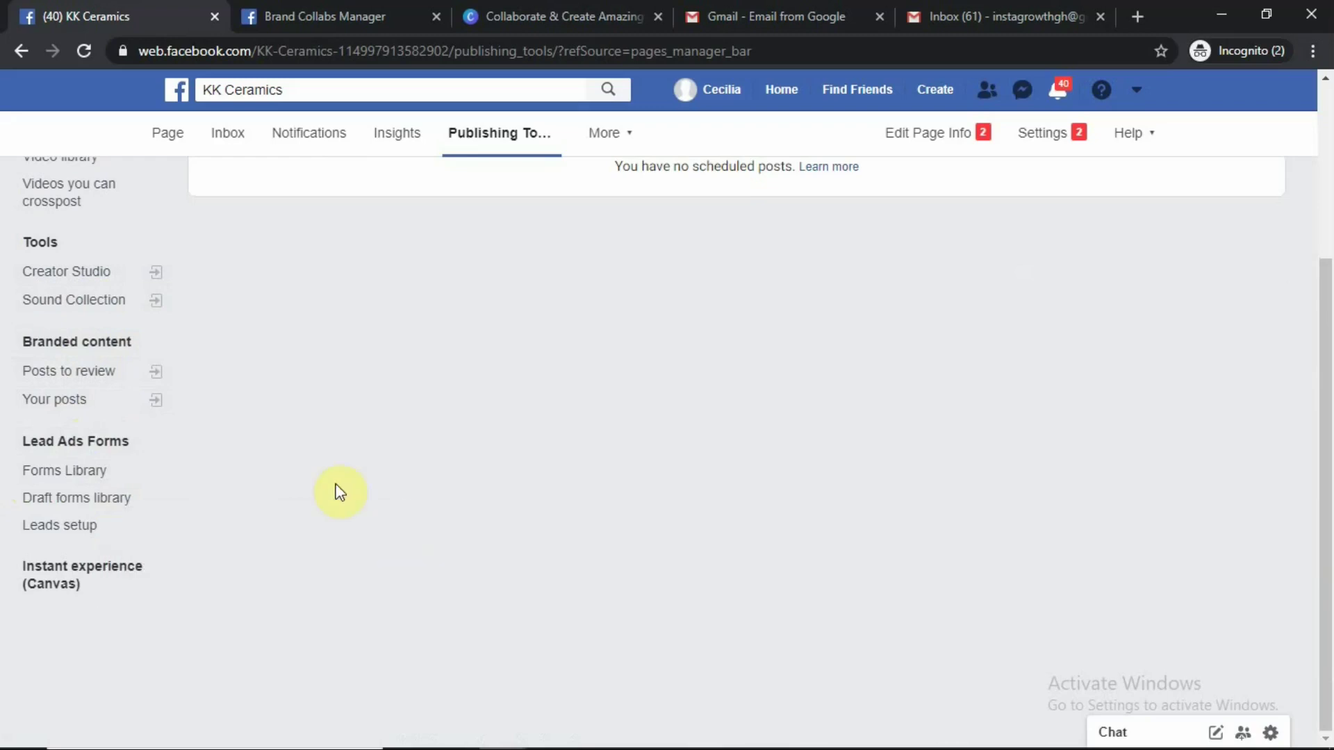
{"action": "scroll", "coordinate": [424, 362], "scroll_direction": "up", "scroll_amount": 4}
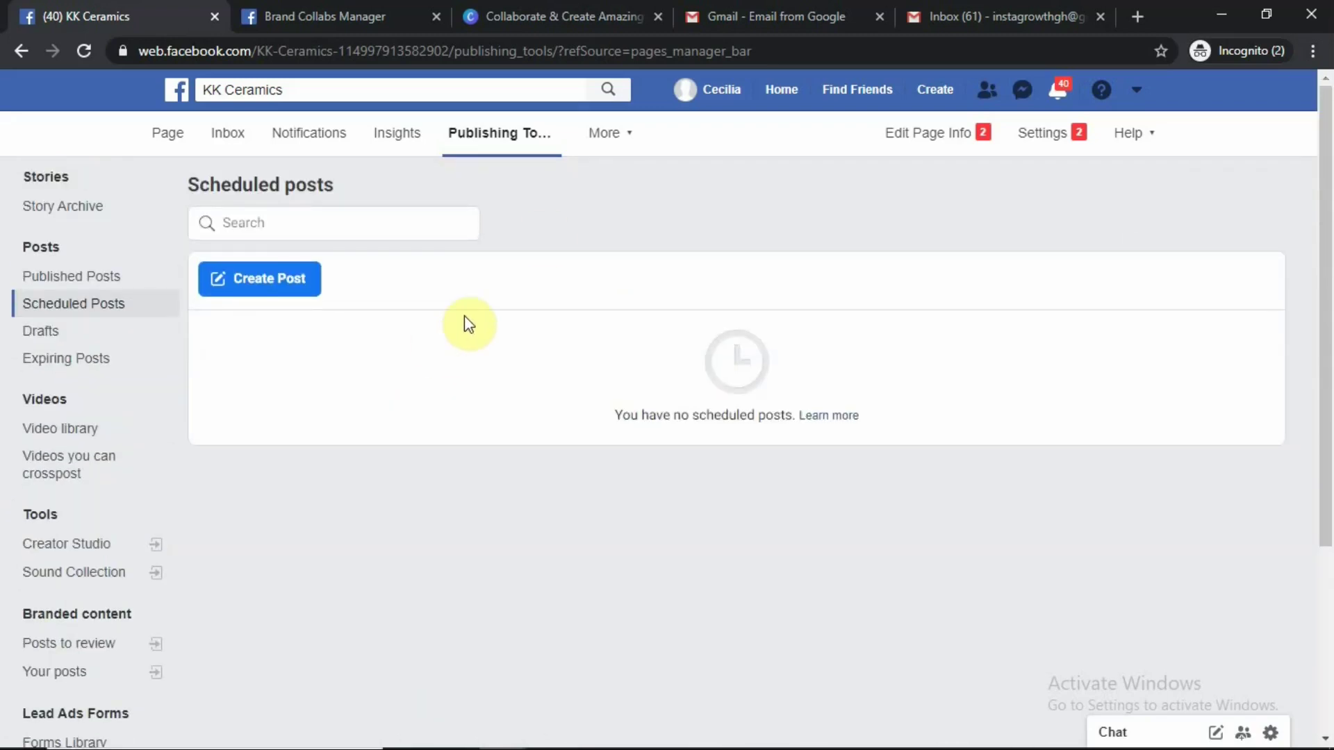
Check the More dropdown's extra Page sections, then close it
{"action": "left_click", "coordinate": [629, 136]}
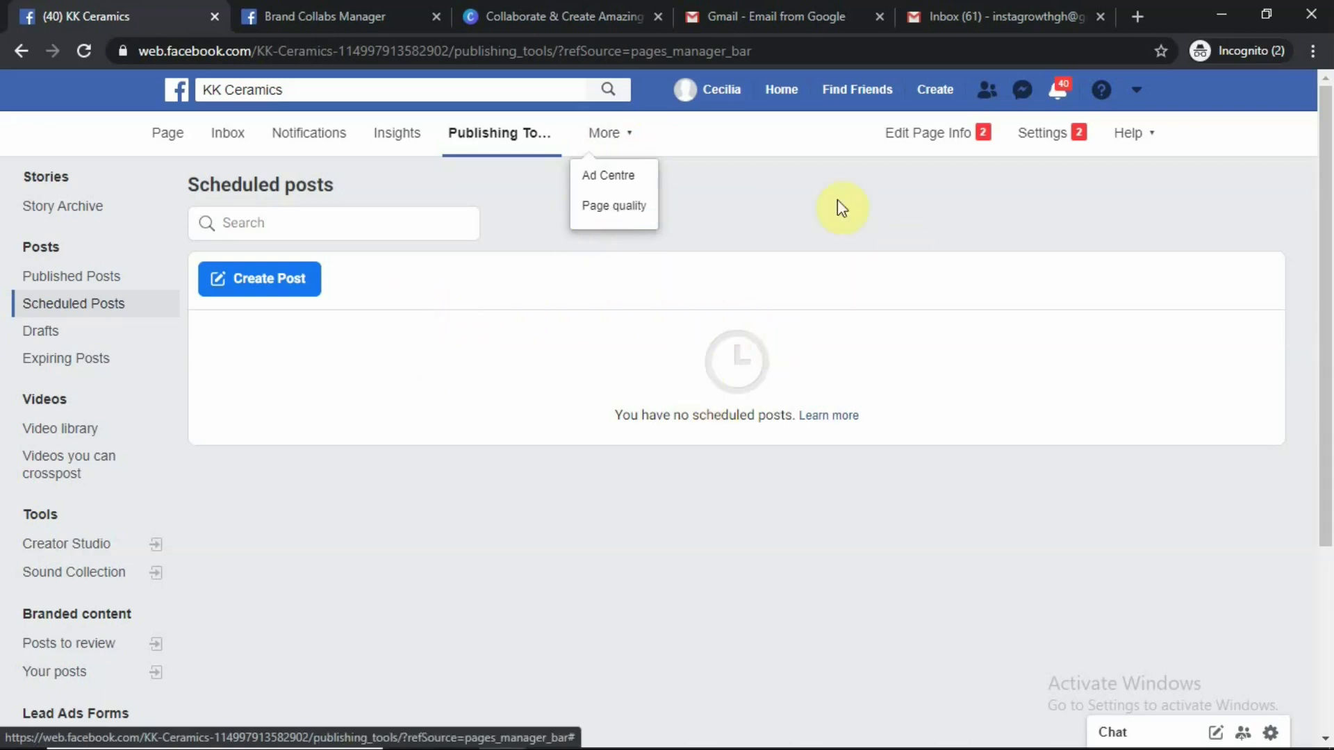
{"action": "left_click", "coordinate": [868, 216]}
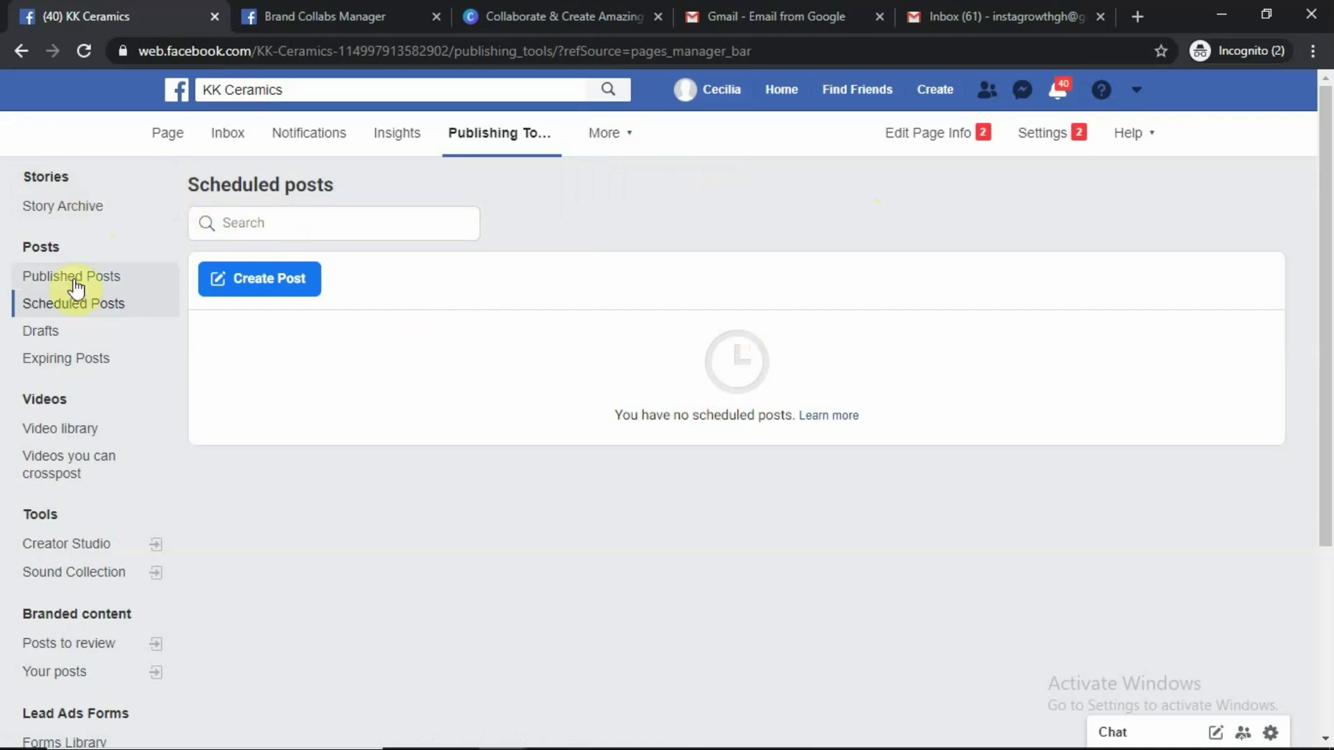
{"action": "scroll", "coordinate": [87, 303], "scroll_direction": "down", "scroll_amount": 4}
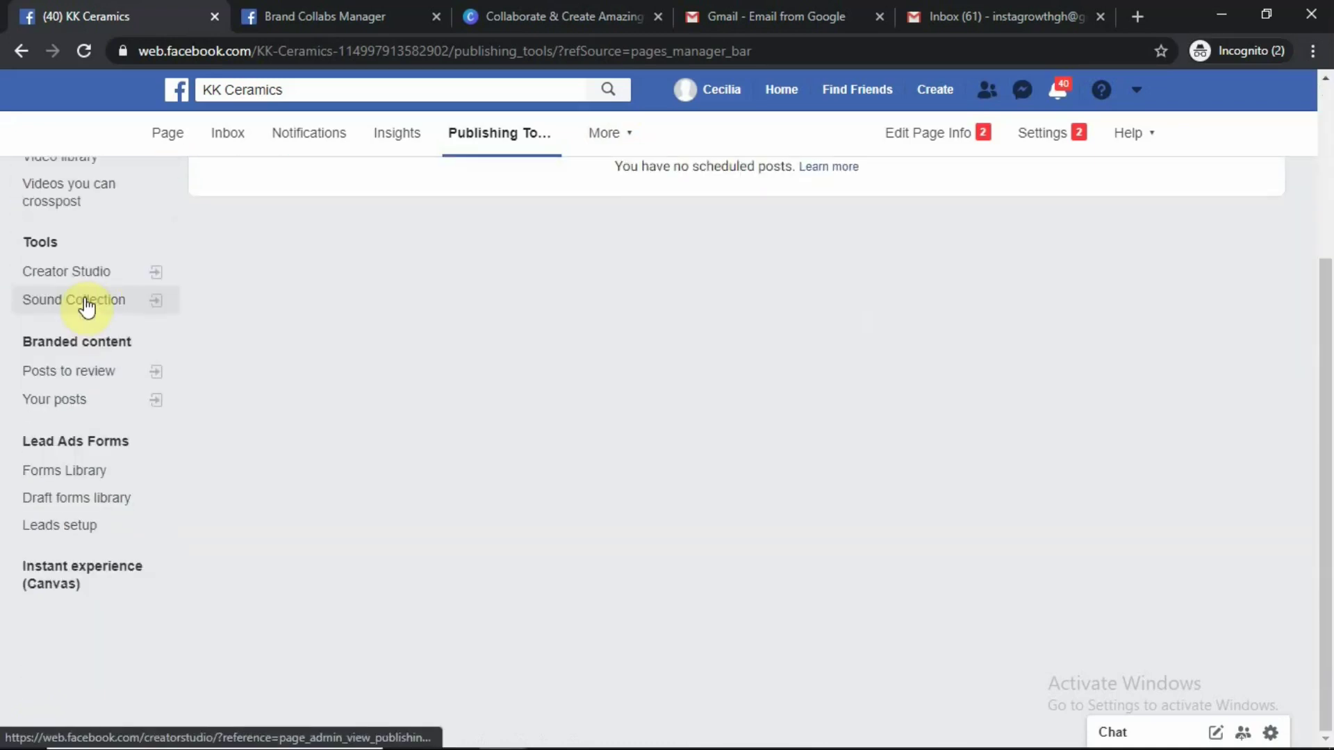
{"action": "scroll", "coordinate": [87, 304], "scroll_direction": "up", "scroll_amount": 4}
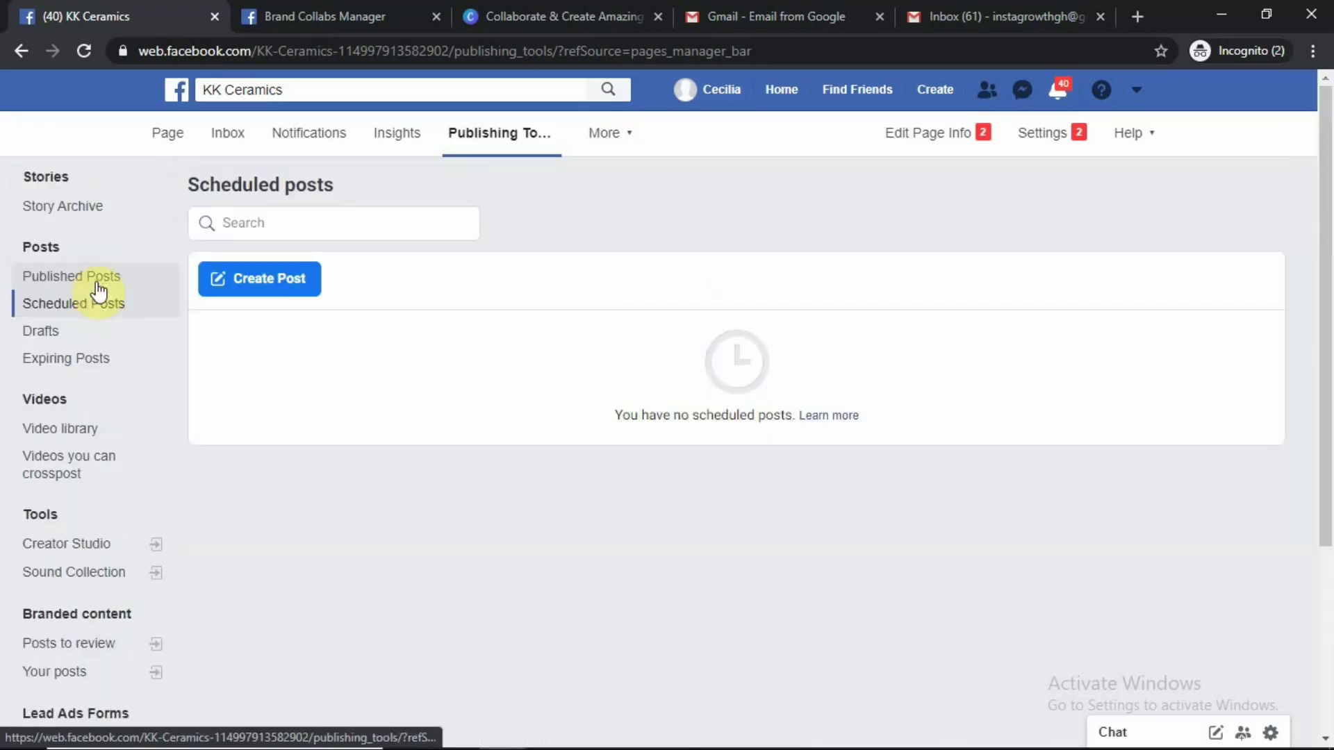
Go back to the KK Ceramics Page home and look over the cover and posting area
{"action": "left_click", "coordinate": [167, 132]}
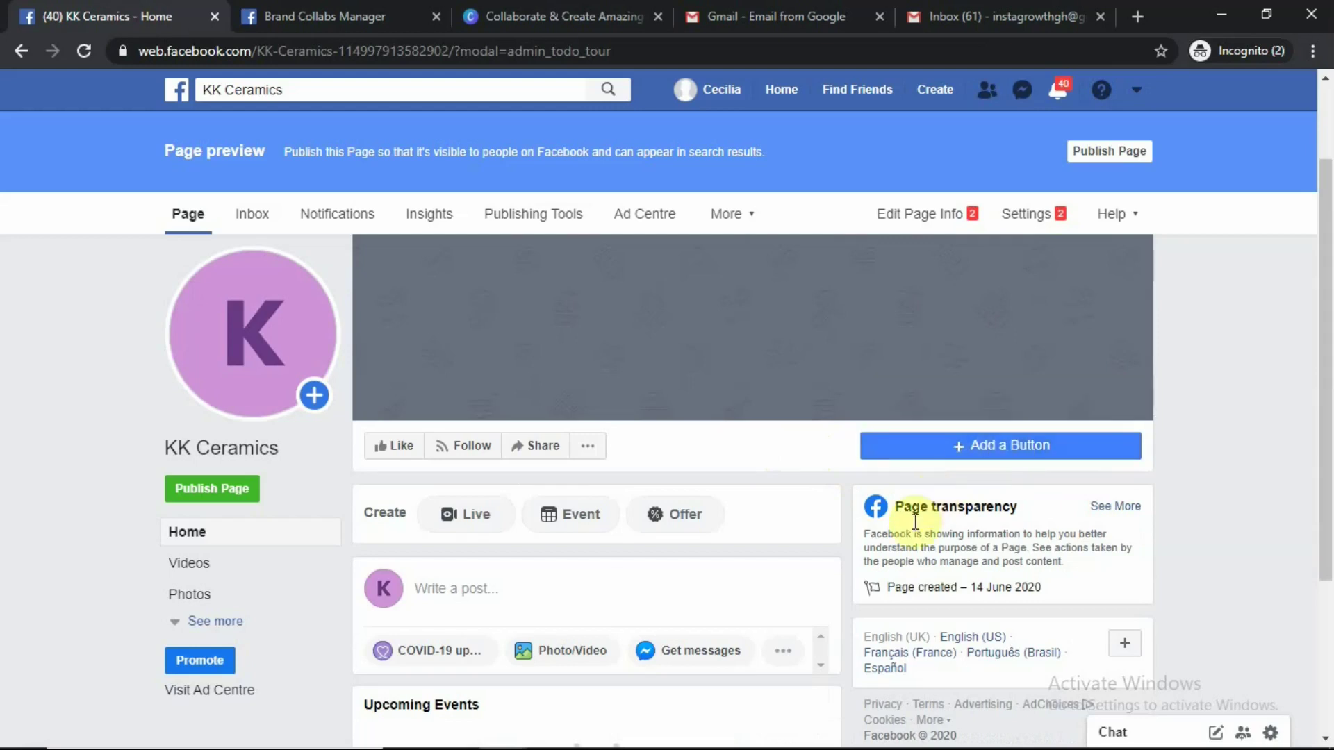
{"action": "scroll", "coordinate": [973, 524], "scroll_direction": "down", "scroll_amount": 3}
{"action": "scroll", "coordinate": [971, 528], "scroll_direction": "up", "scroll_amount": 4}
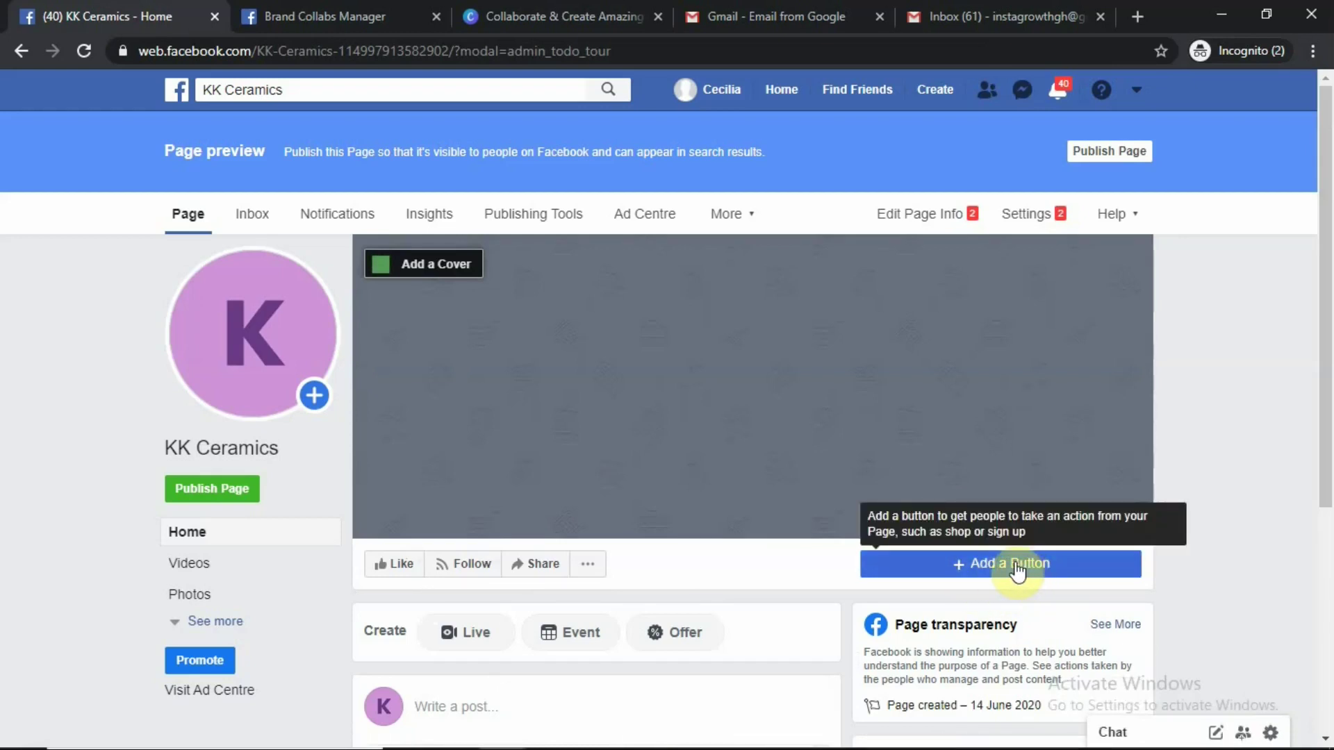
Open the Add a button to your Page dialog from the Add a Button control
{"action": "left_click", "coordinate": [964, 571]}
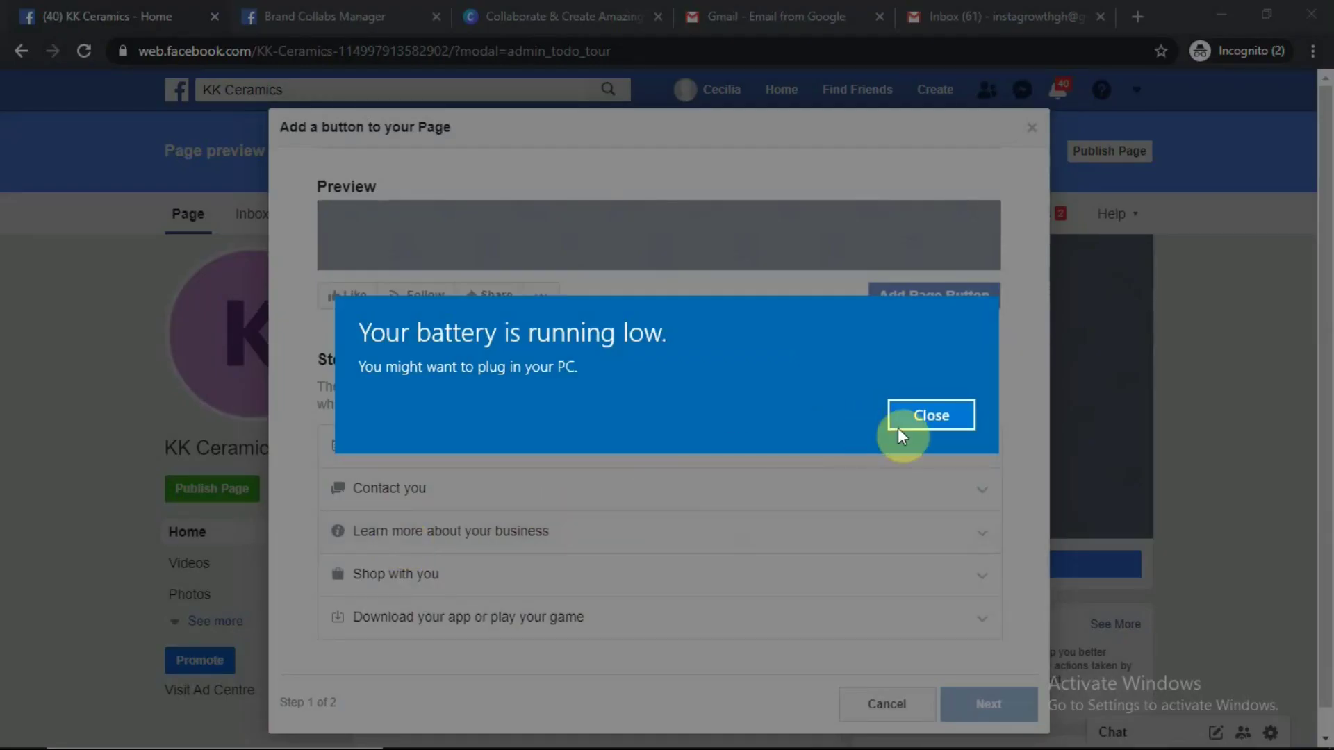
Dismiss the battery warnings, then try Book Now as the button and clear it
{"action": "left_click", "coordinate": [944, 415]}
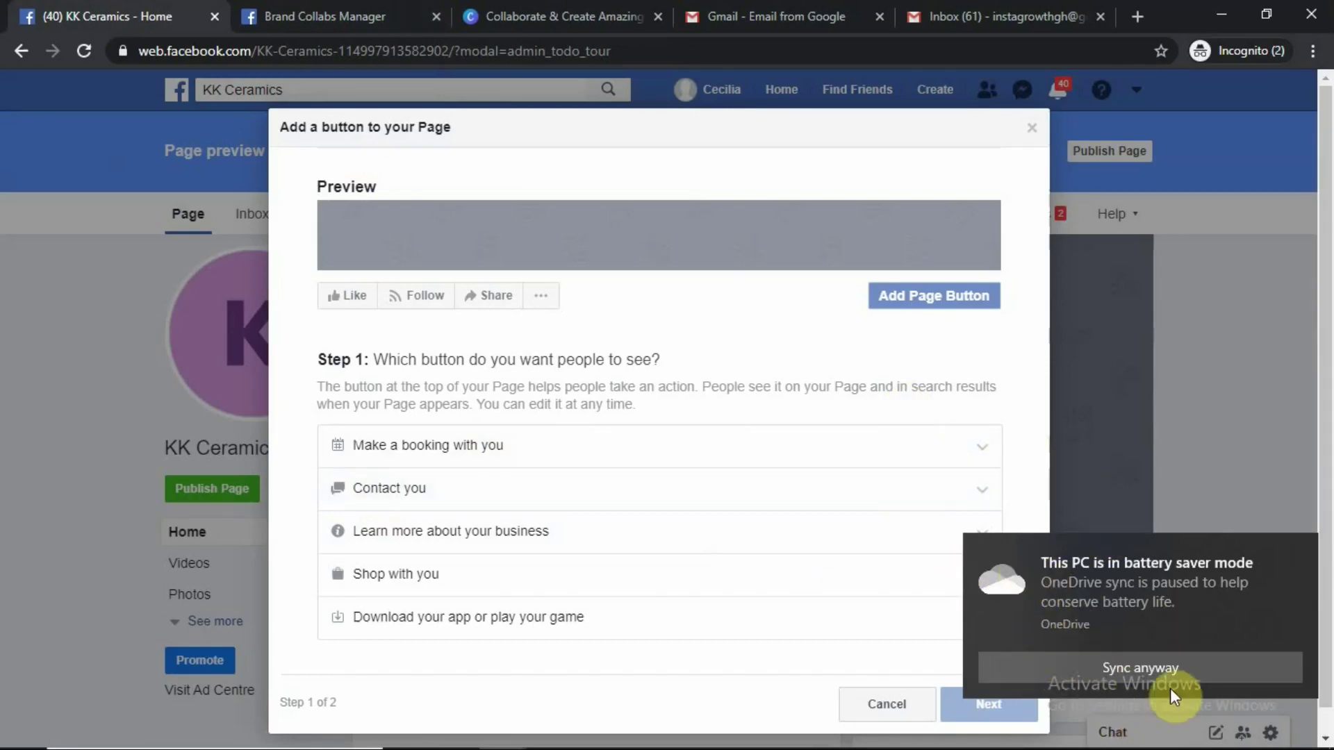
{"action": "left_click", "coordinate": [1298, 550]}
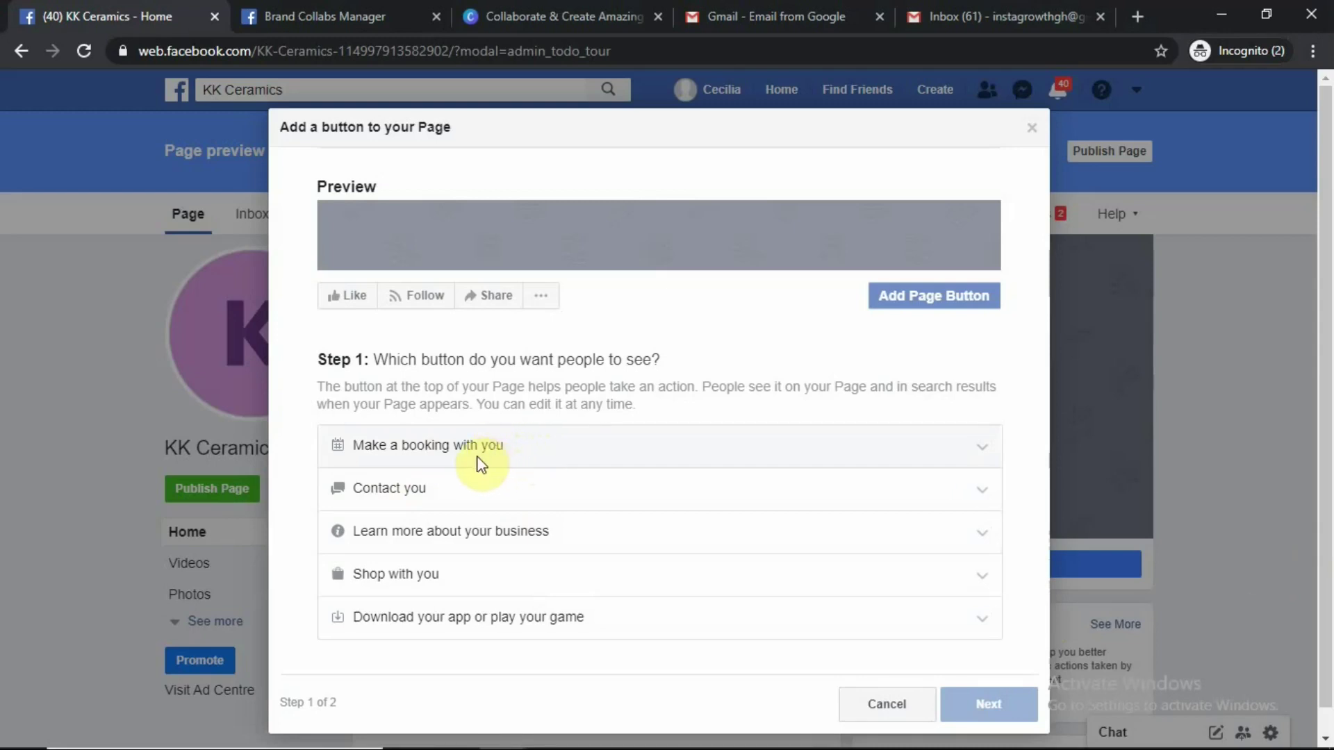
{"action": "left_click", "coordinate": [427, 506]}
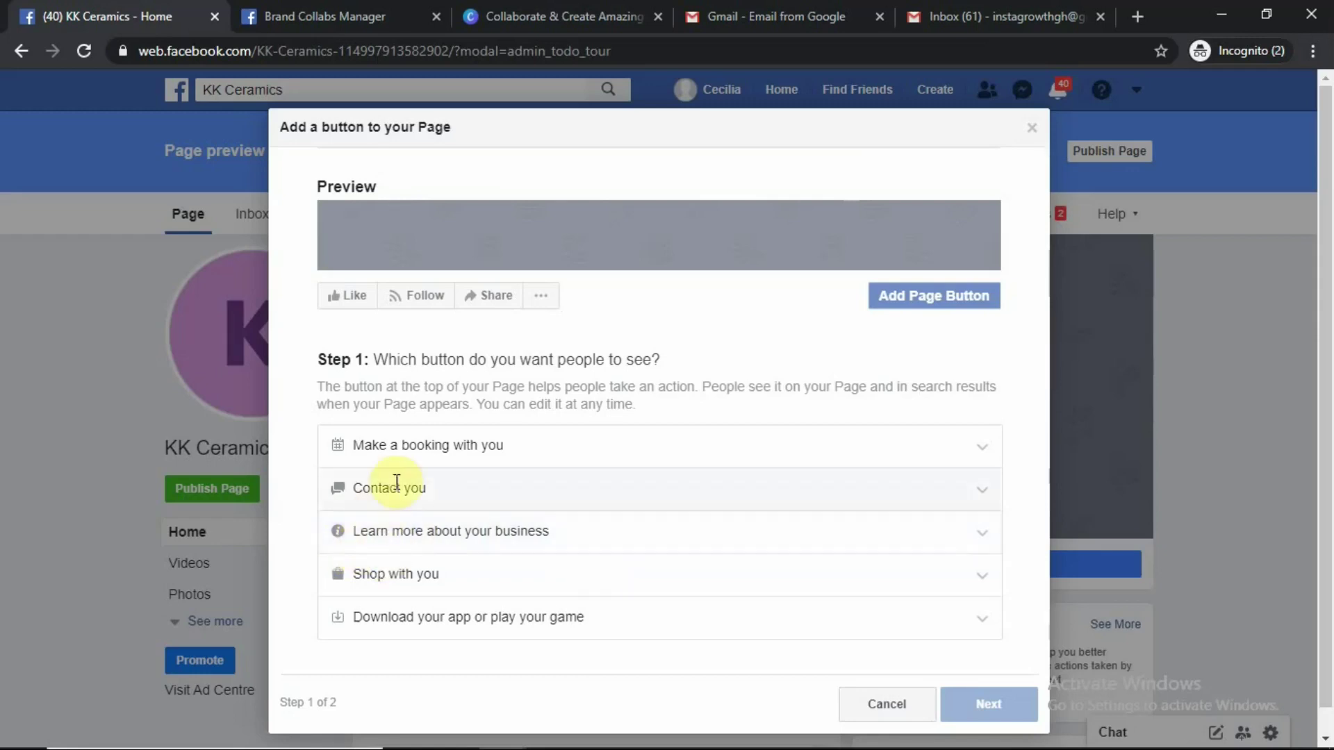
{"action": "left_click", "coordinate": [430, 452]}
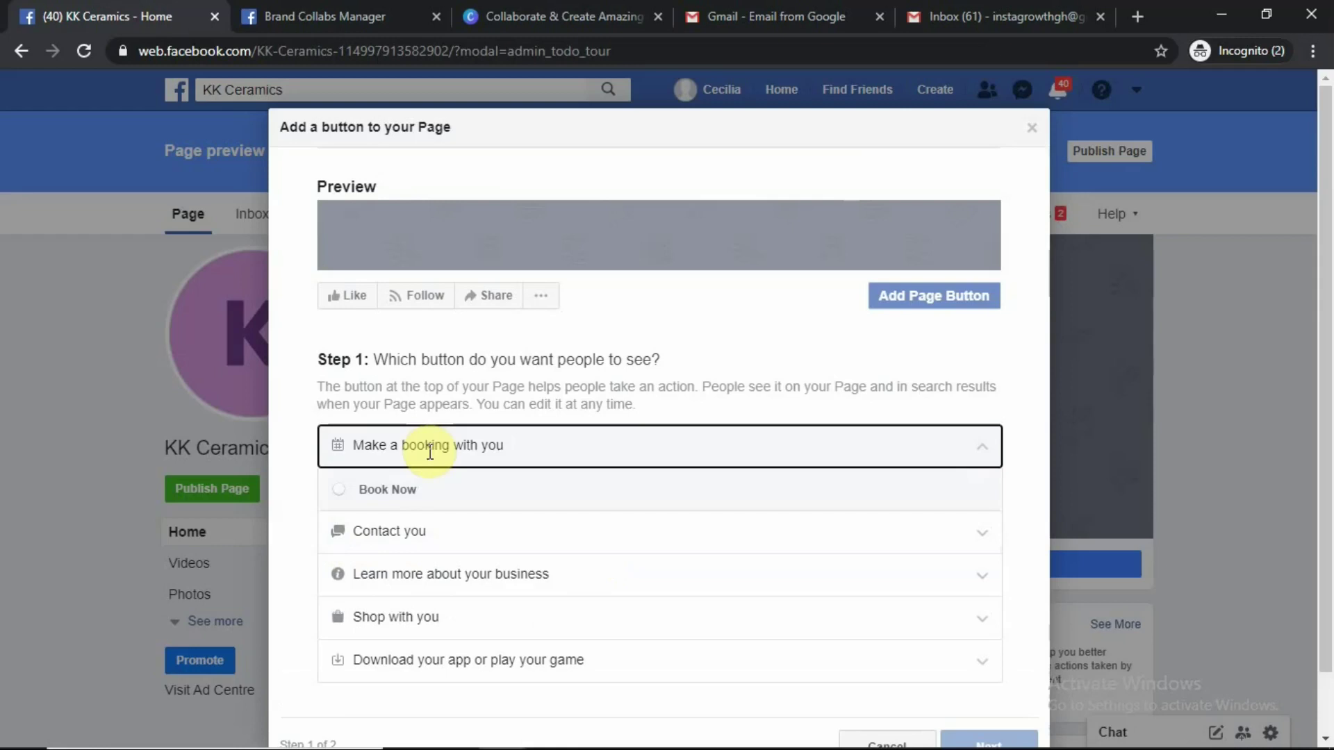
{"action": "left_click", "coordinate": [342, 490]}
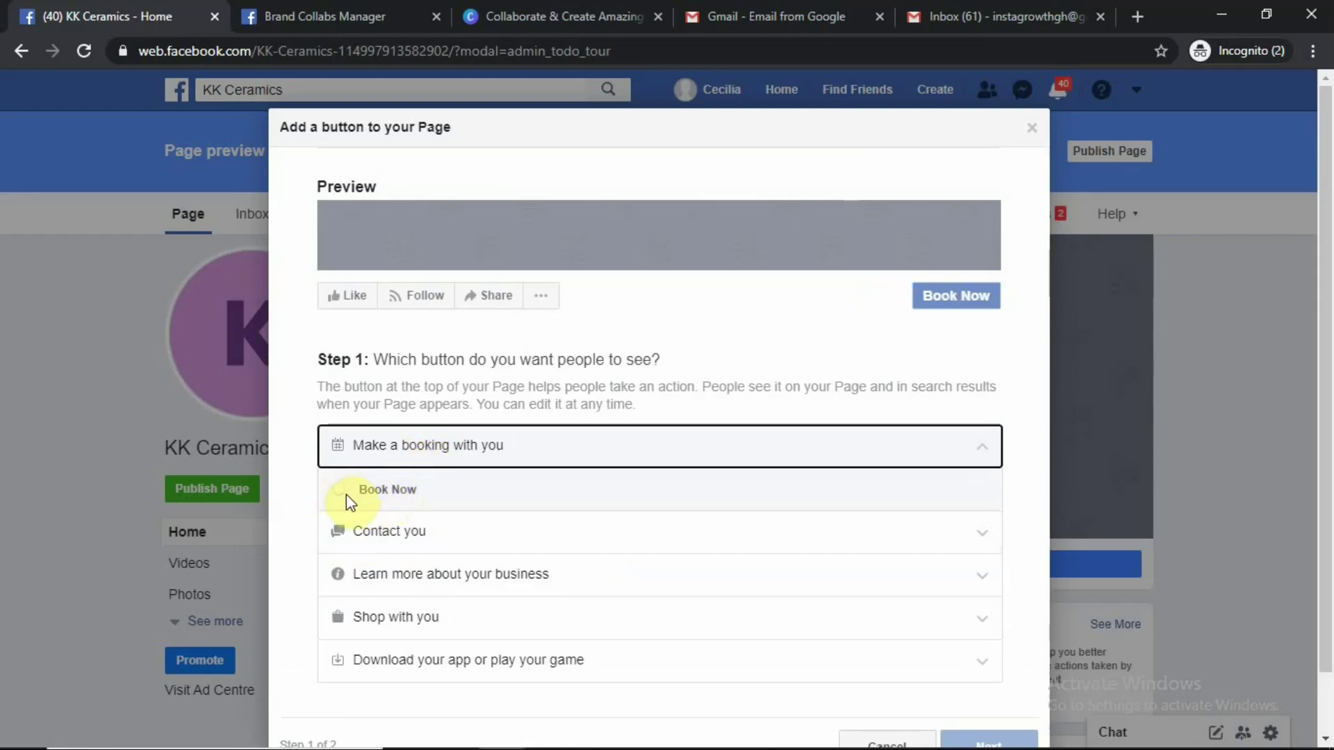
{"action": "left_click", "coordinate": [338, 492]}
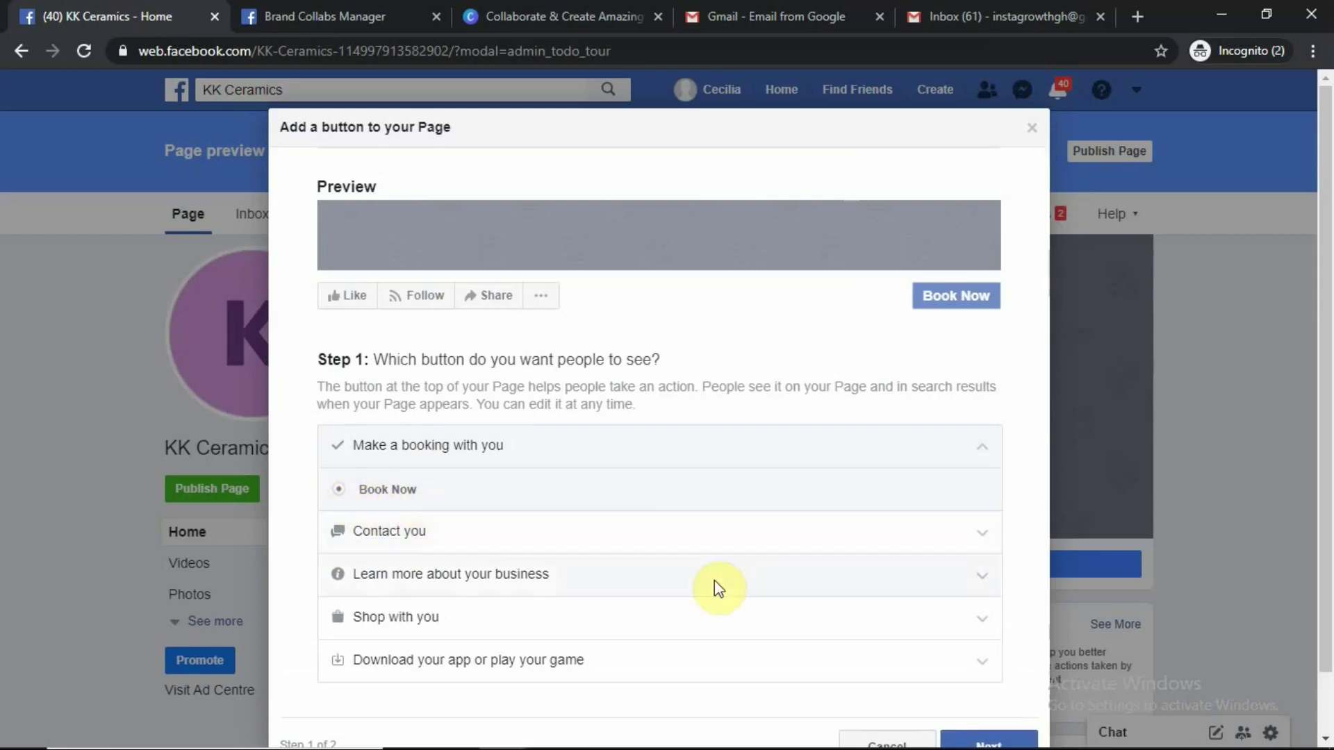
{"action": "scroll", "coordinate": [902, 657], "scroll_direction": "down", "scroll_amount": 1}
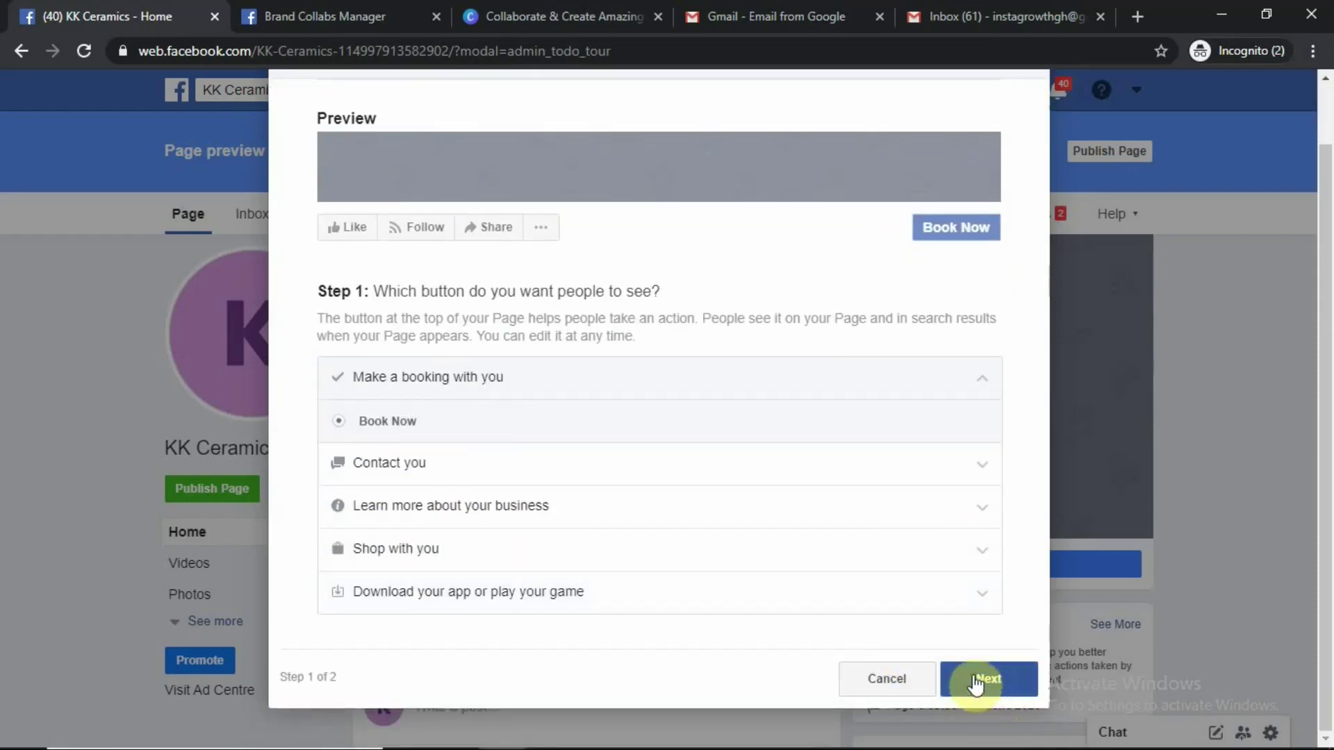
{"action": "left_click", "coordinate": [338, 382]}
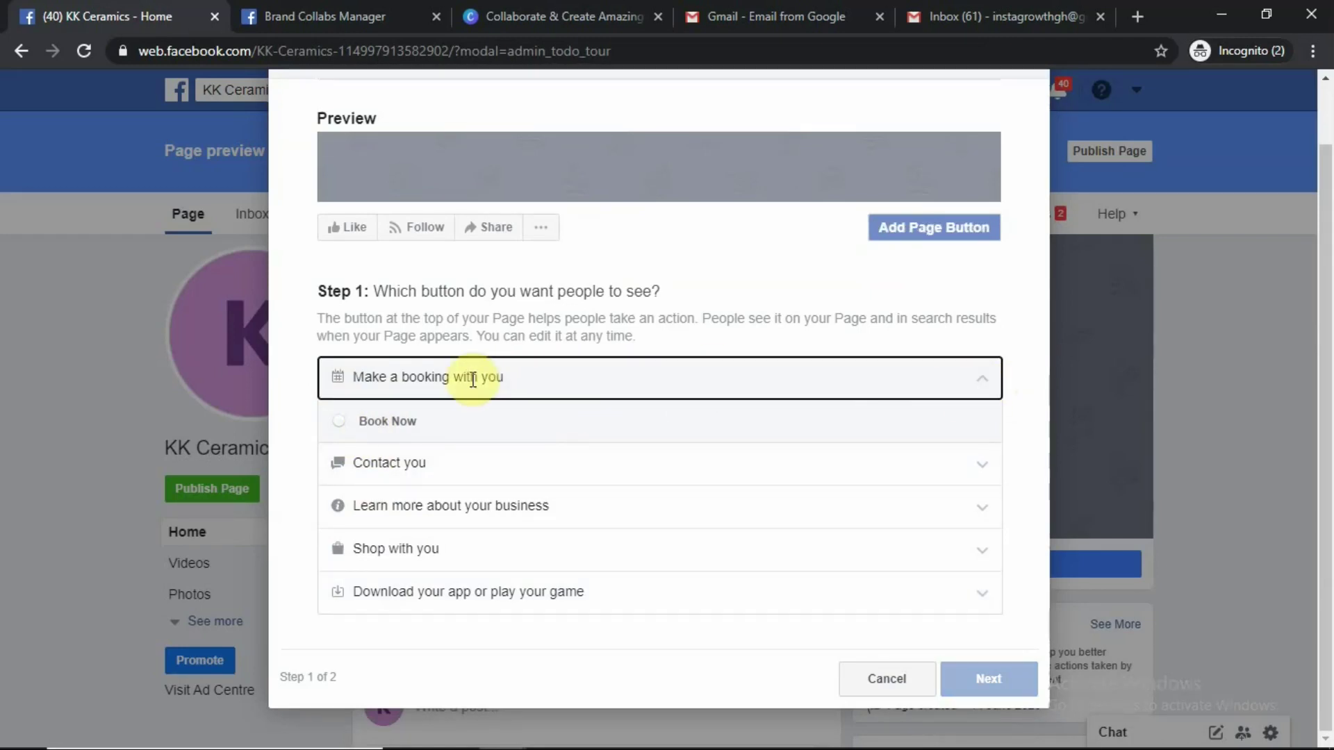
Select Call Now under Contact you and continue to step 2
{"action": "left_click", "coordinate": [343, 476]}
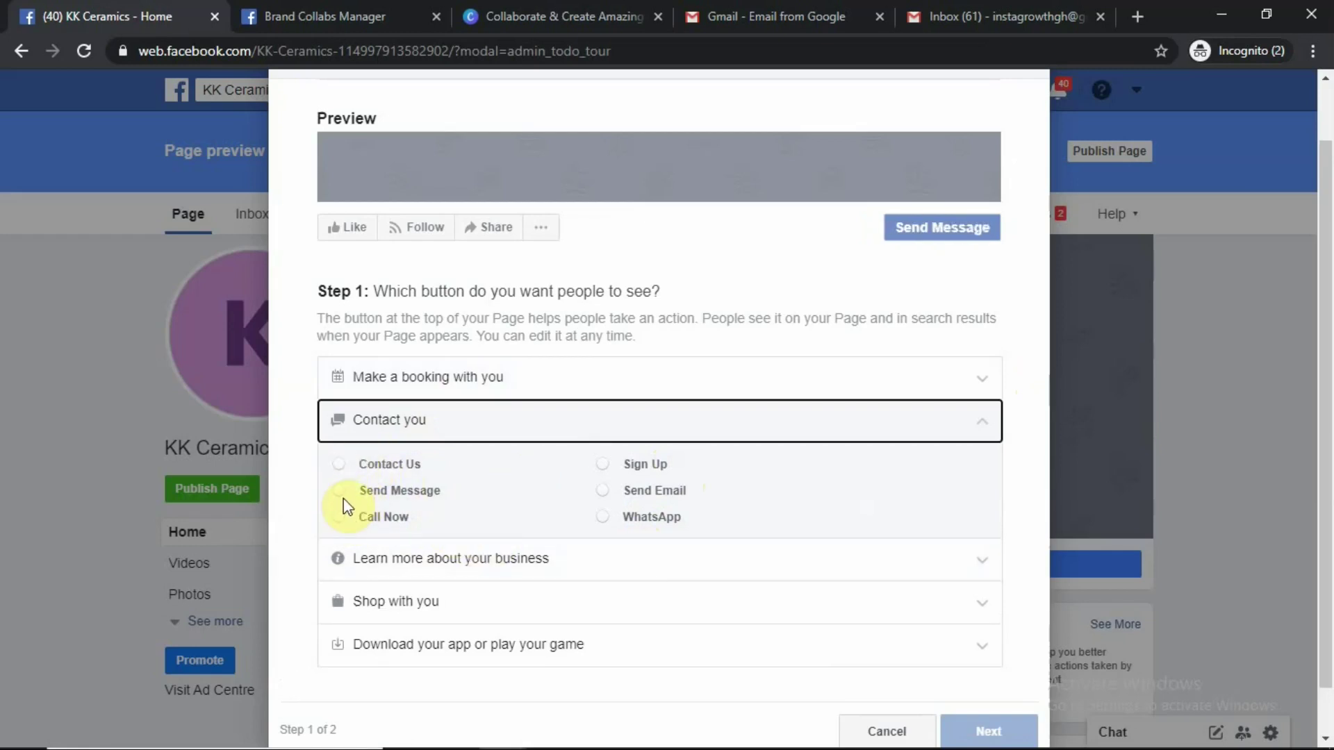
{"action": "left_click", "coordinate": [347, 525]}
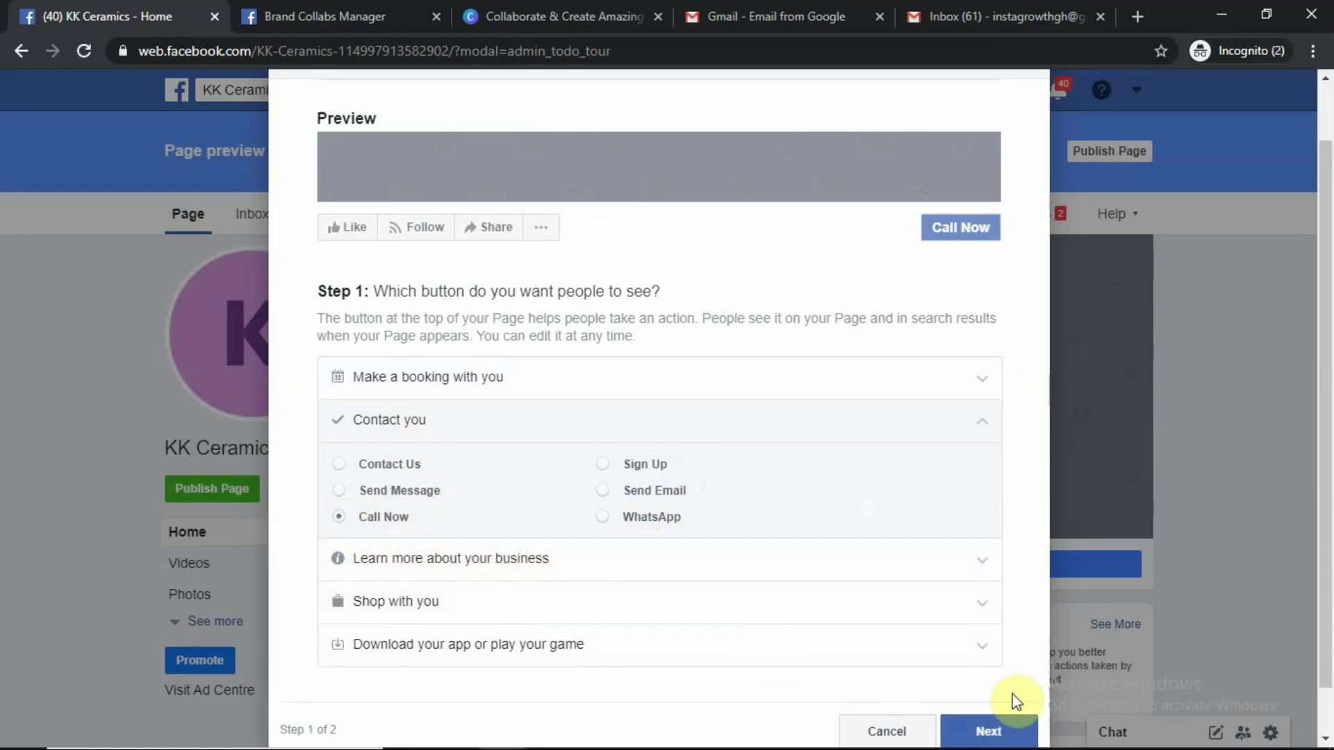
{"action": "left_click", "coordinate": [989, 733]}
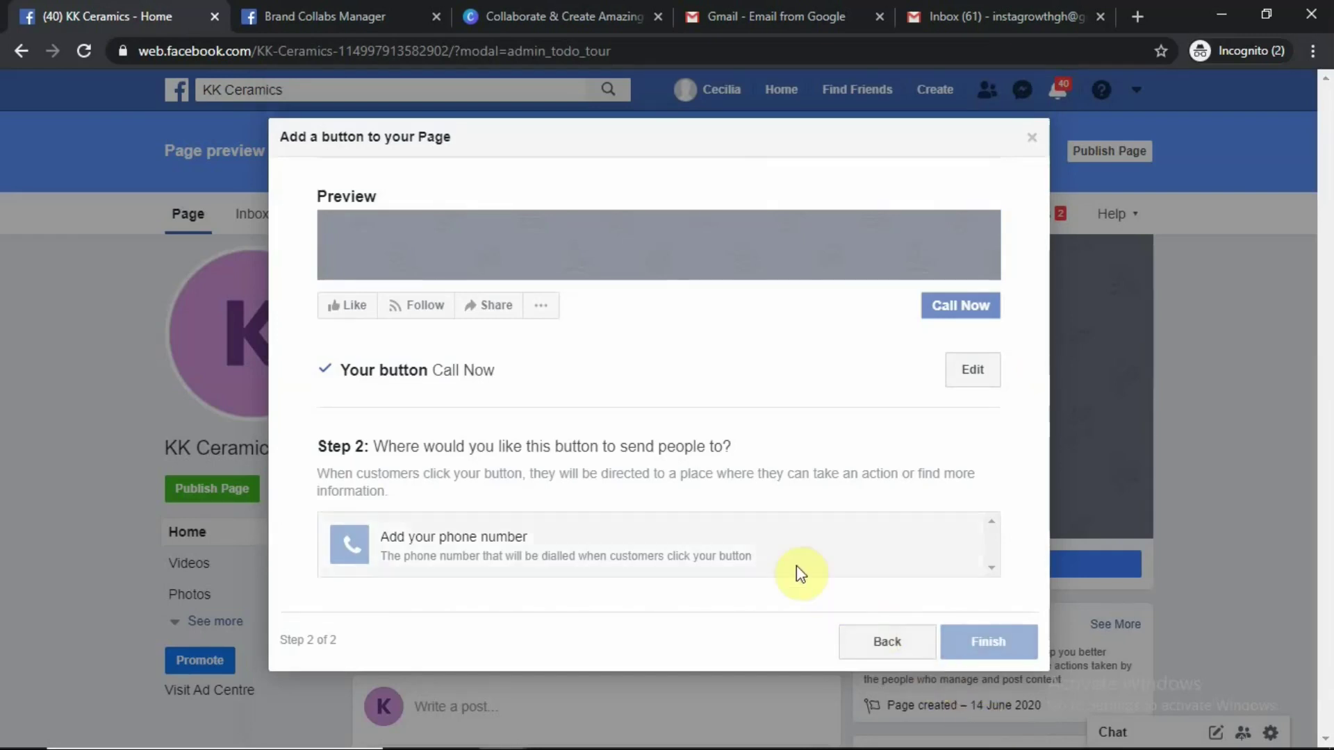
Add the Call Now phone number with Ghana +233 country code and save it
{"action": "left_click", "coordinate": [616, 540]}
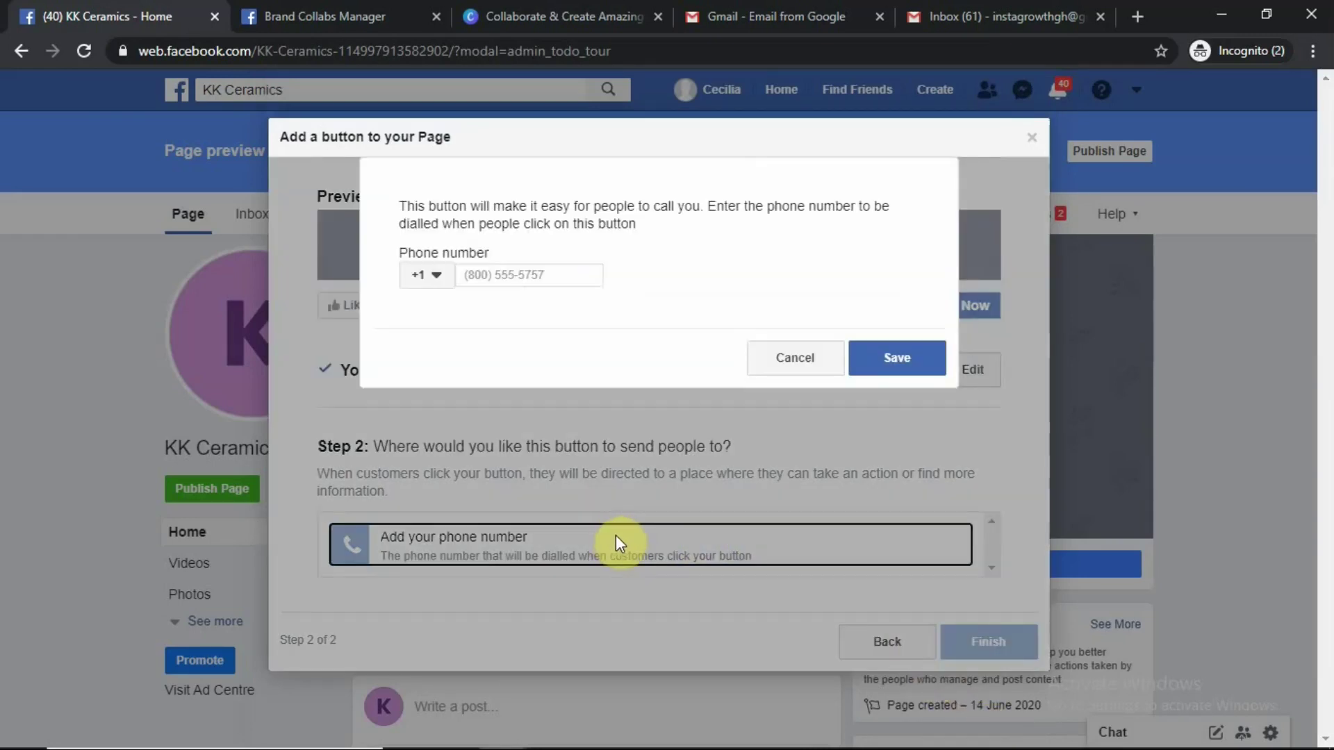
{"action": "left_click", "coordinate": [425, 275]}
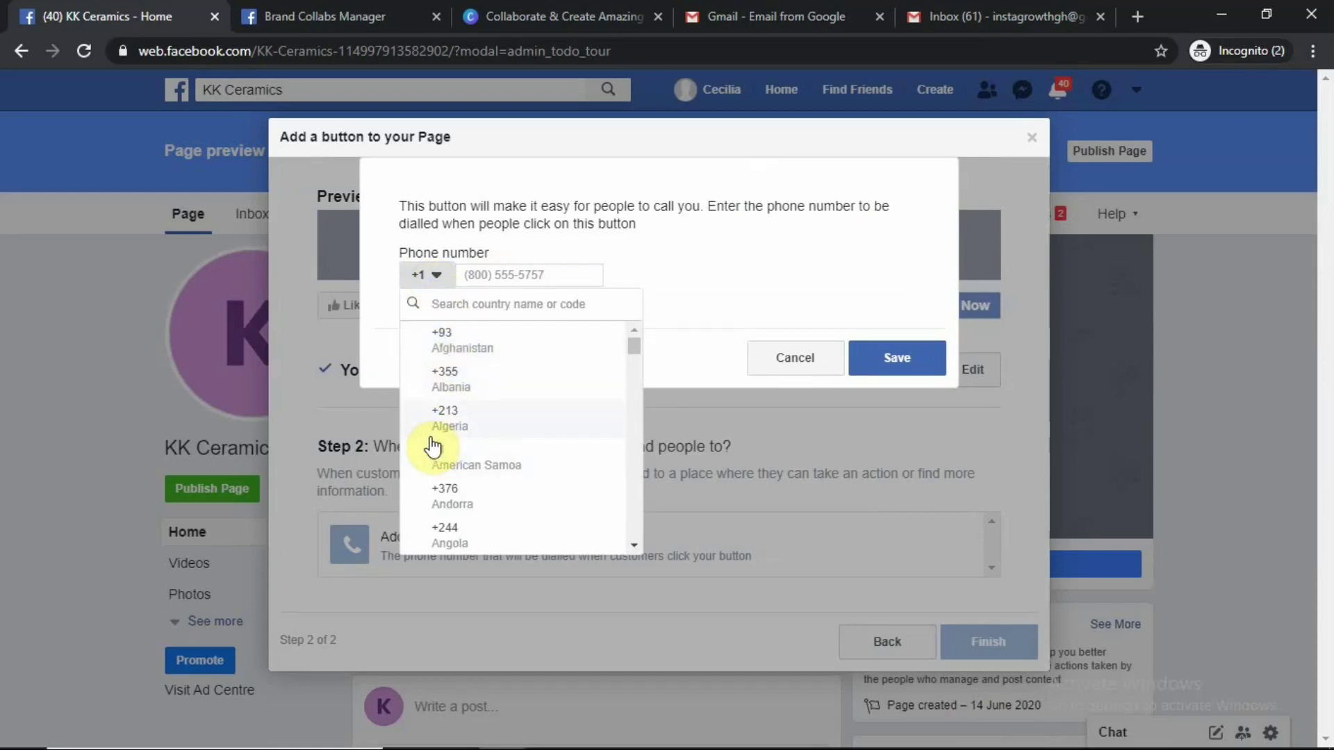
{"action": "type", "text": "g"}
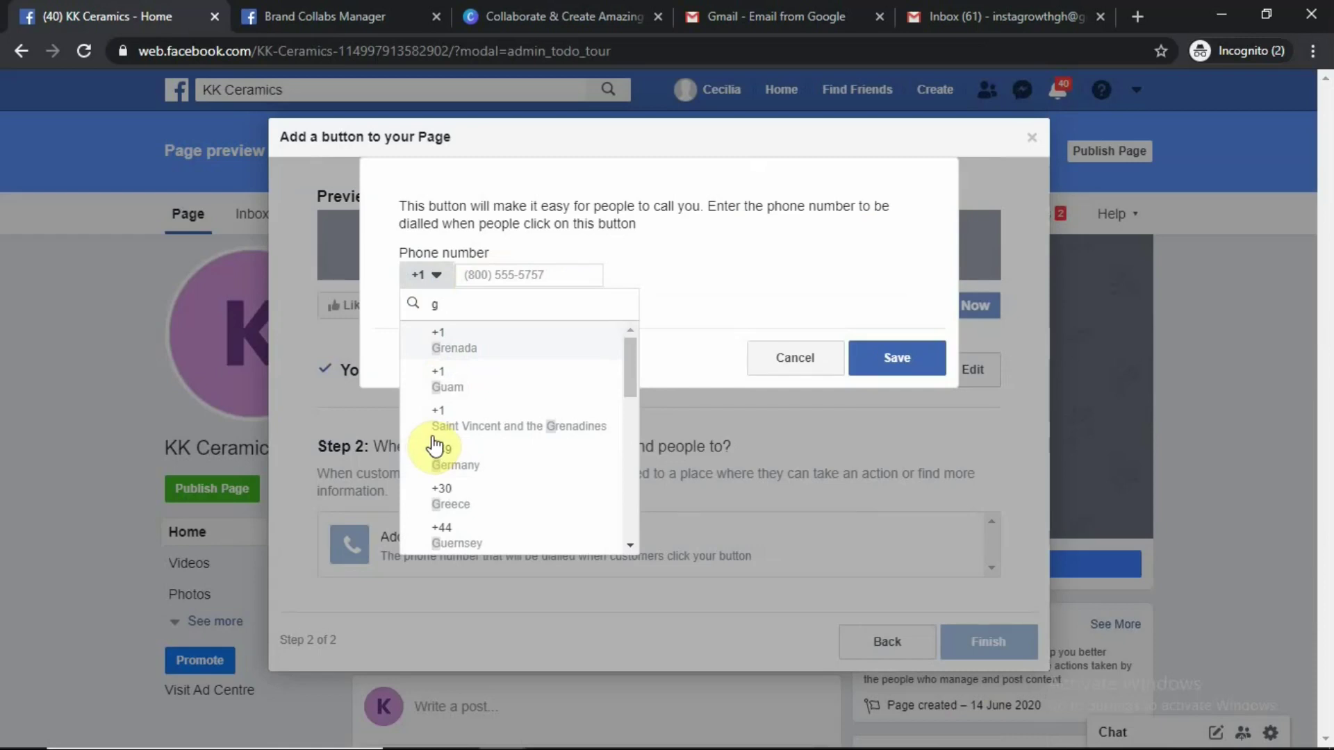
{"action": "type", "text": "h"}
{"action": "left_click", "coordinate": [470, 340]}
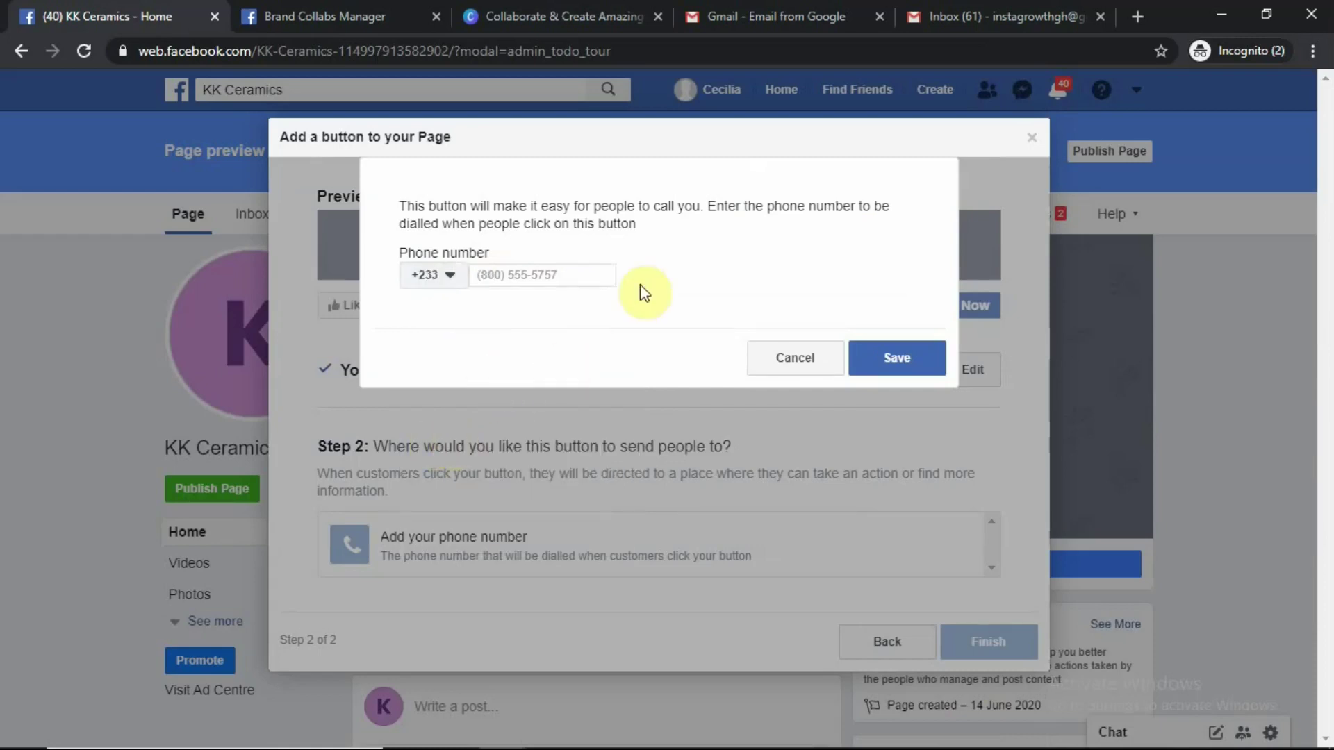
{"action": "left_click", "coordinate": [543, 275]}
{"action": "type", "text": "0123456789"}
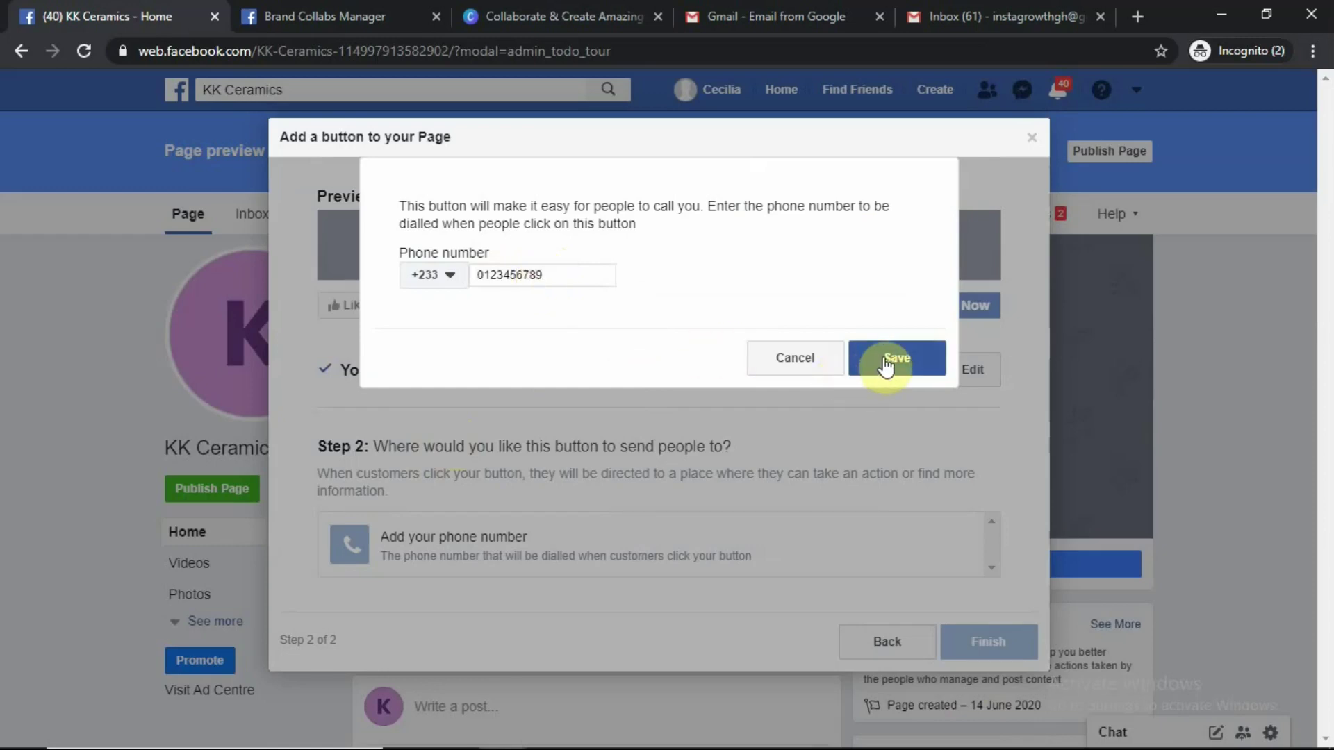
{"action": "left_click", "coordinate": [907, 368]}
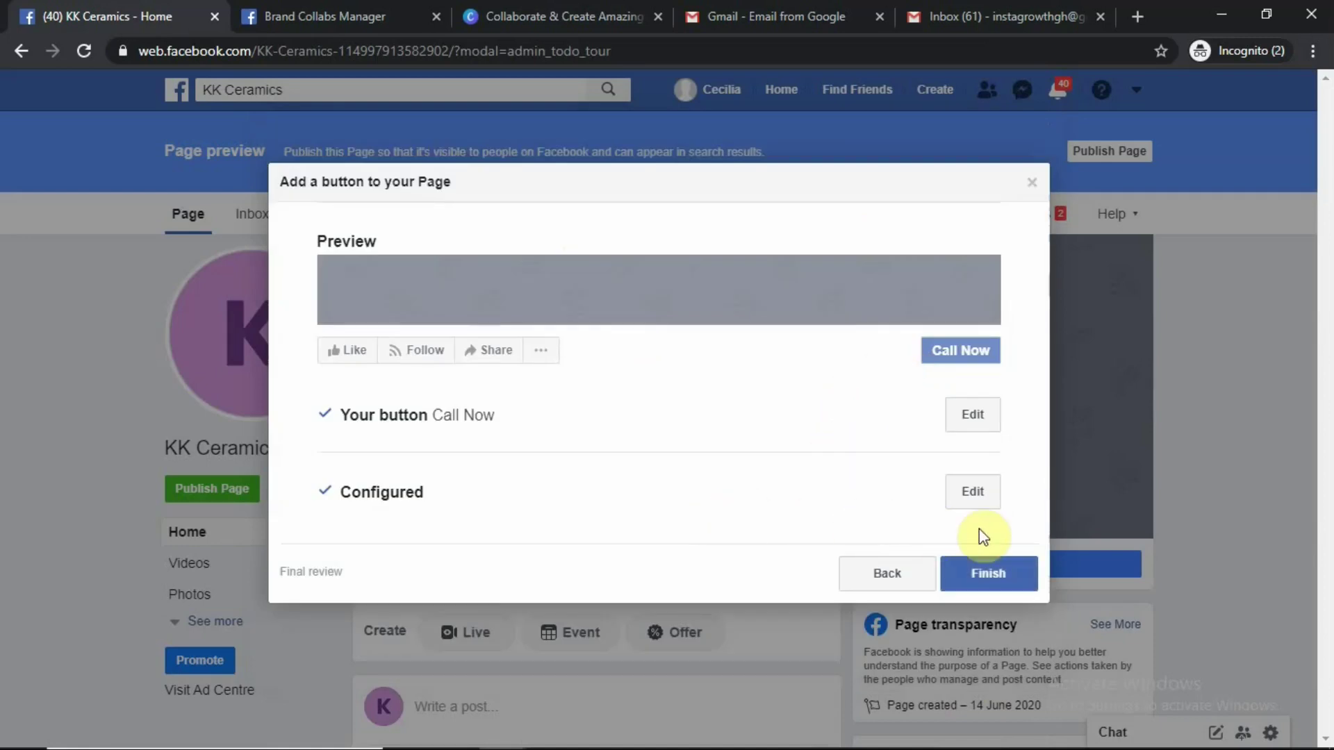
Finish the Call Now button, retrying twice after the 'request could not be processed' error
{"action": "left_click", "coordinate": [981, 574]}
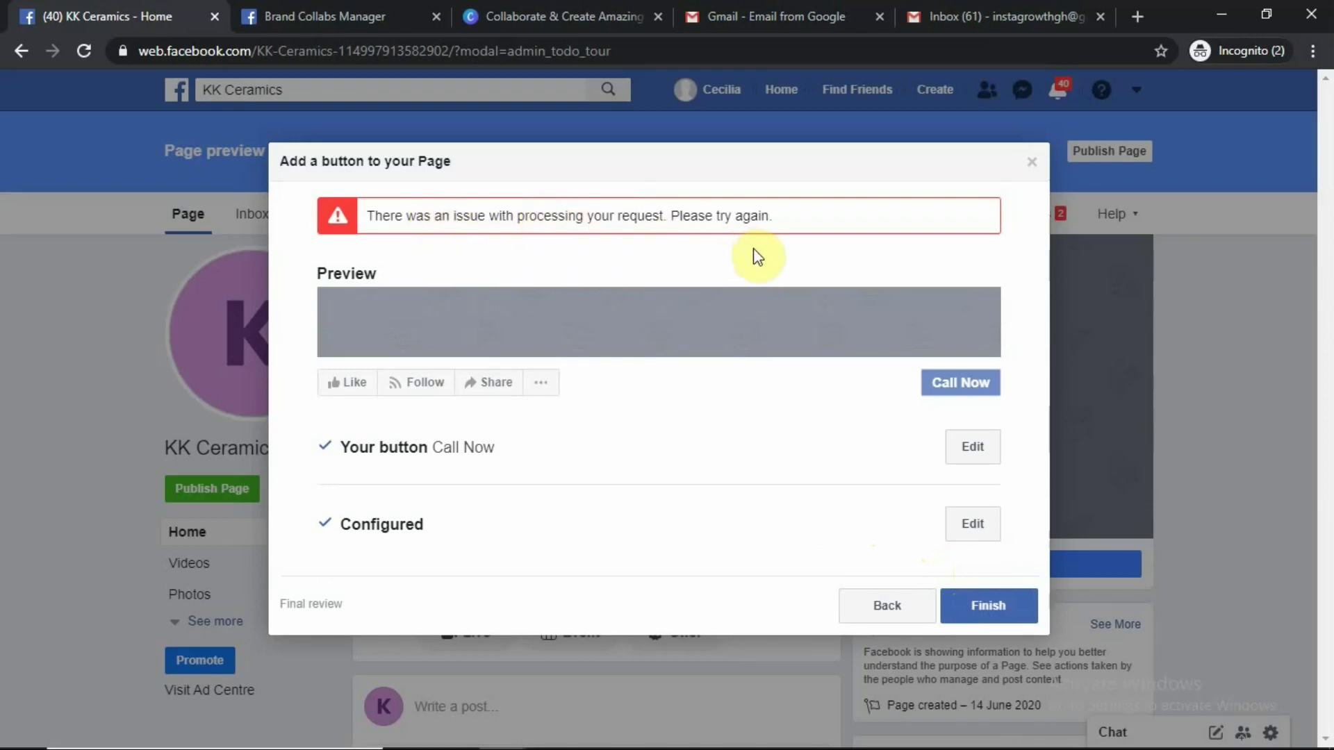
{"action": "left_click", "coordinate": [968, 619]}
{"action": "mouse_move", "coordinate": [1106, 734]}
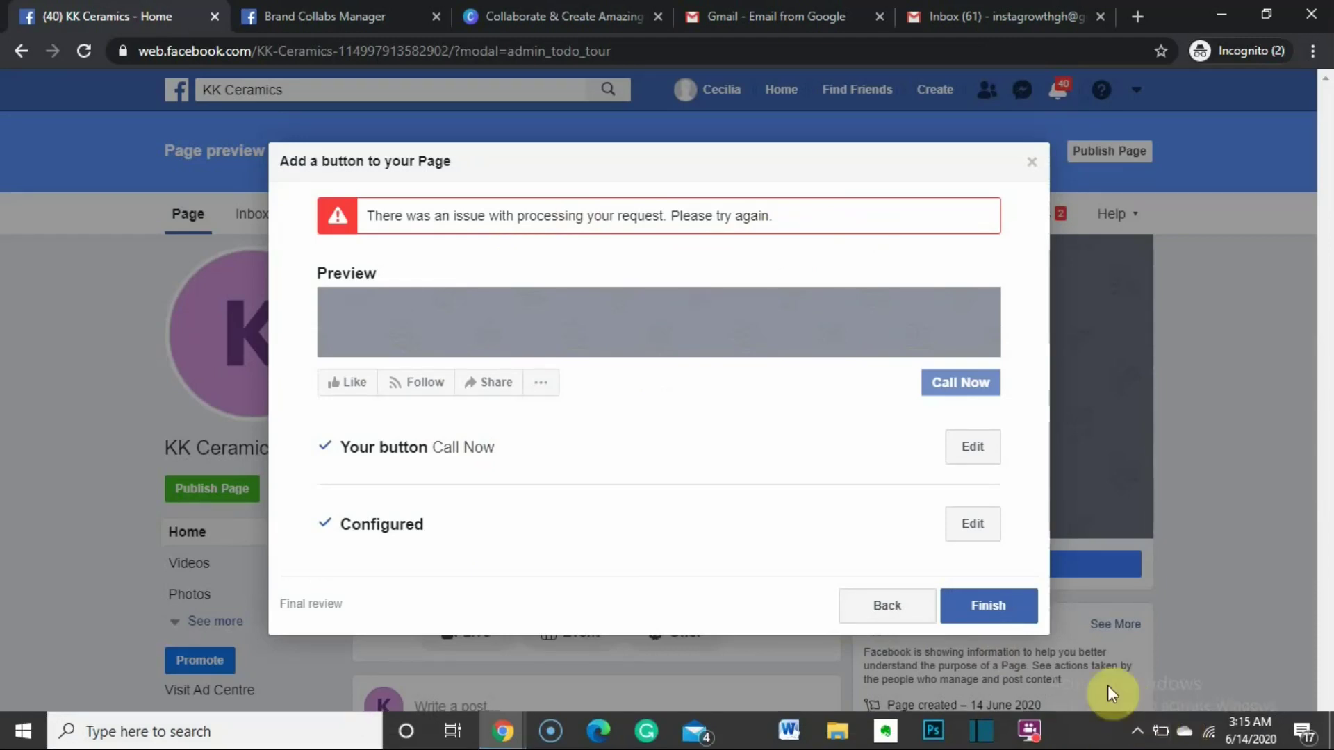
{"action": "left_click", "coordinate": [987, 614]}
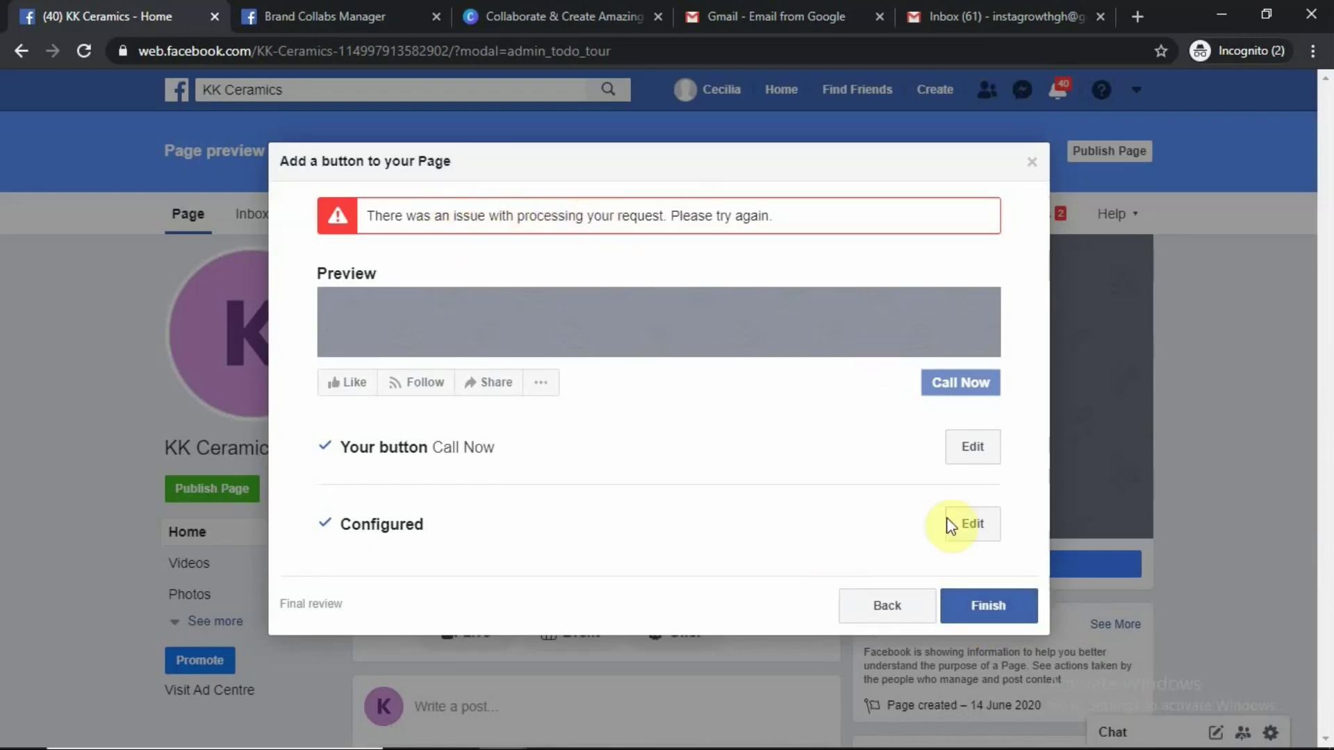
Step back from final review through the phone number to the button type list
{"action": "left_click", "coordinate": [1031, 163]}
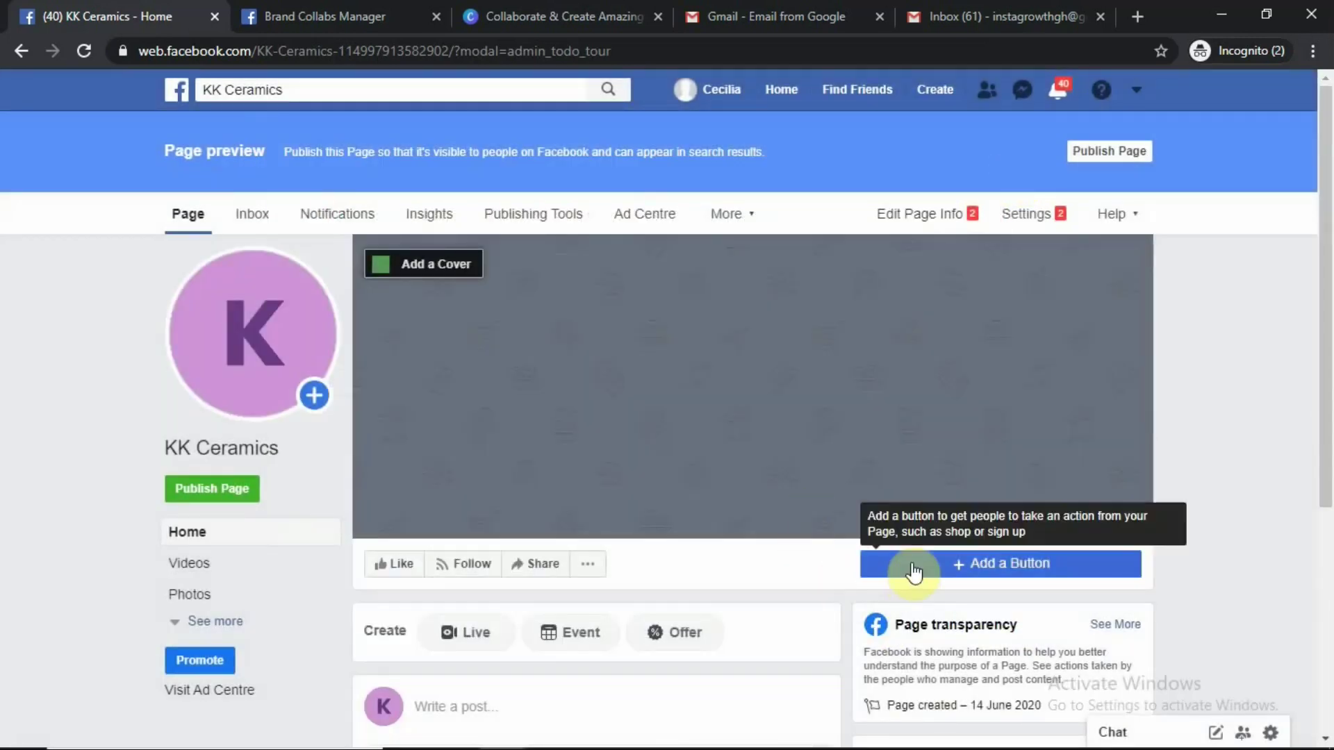
{"action": "scroll", "coordinate": [994, 563], "scroll_direction": "down", "scroll_amount": 4}
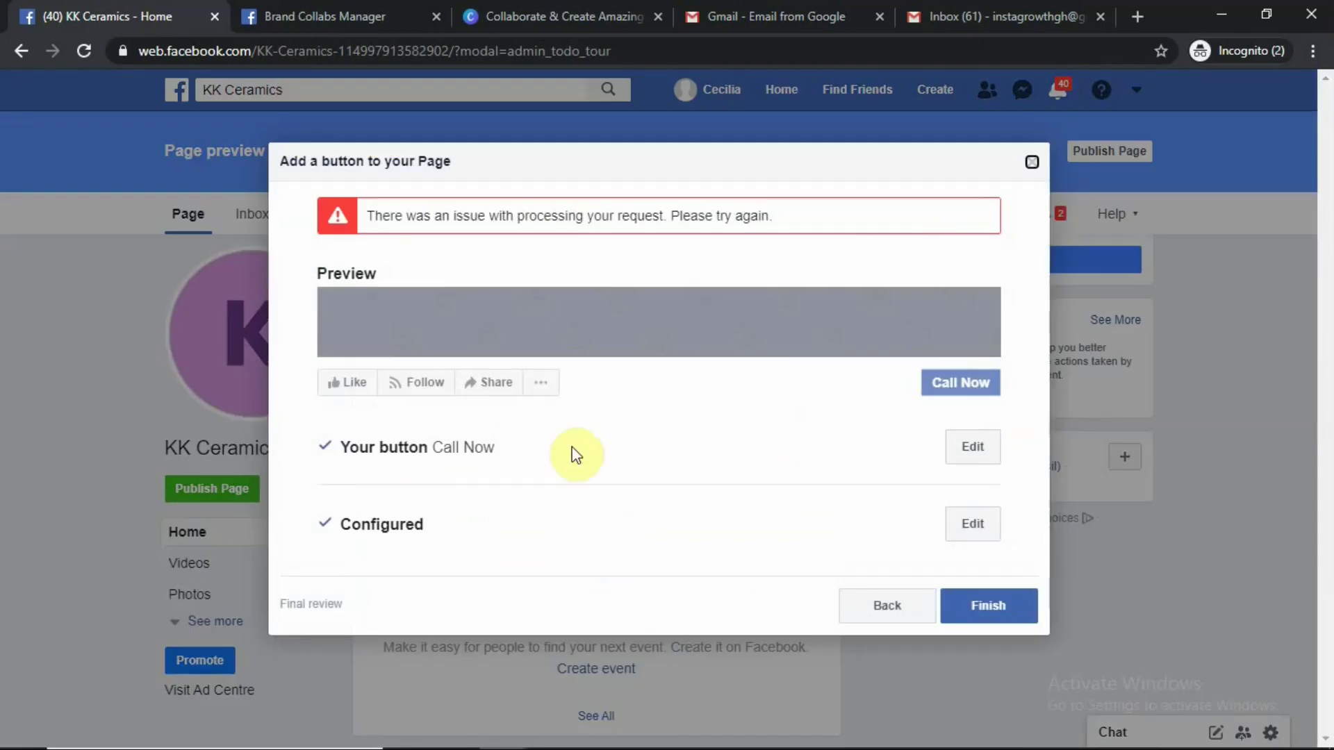
{"action": "left_click", "coordinate": [904, 608]}
{"action": "left_click", "coordinate": [926, 697]}
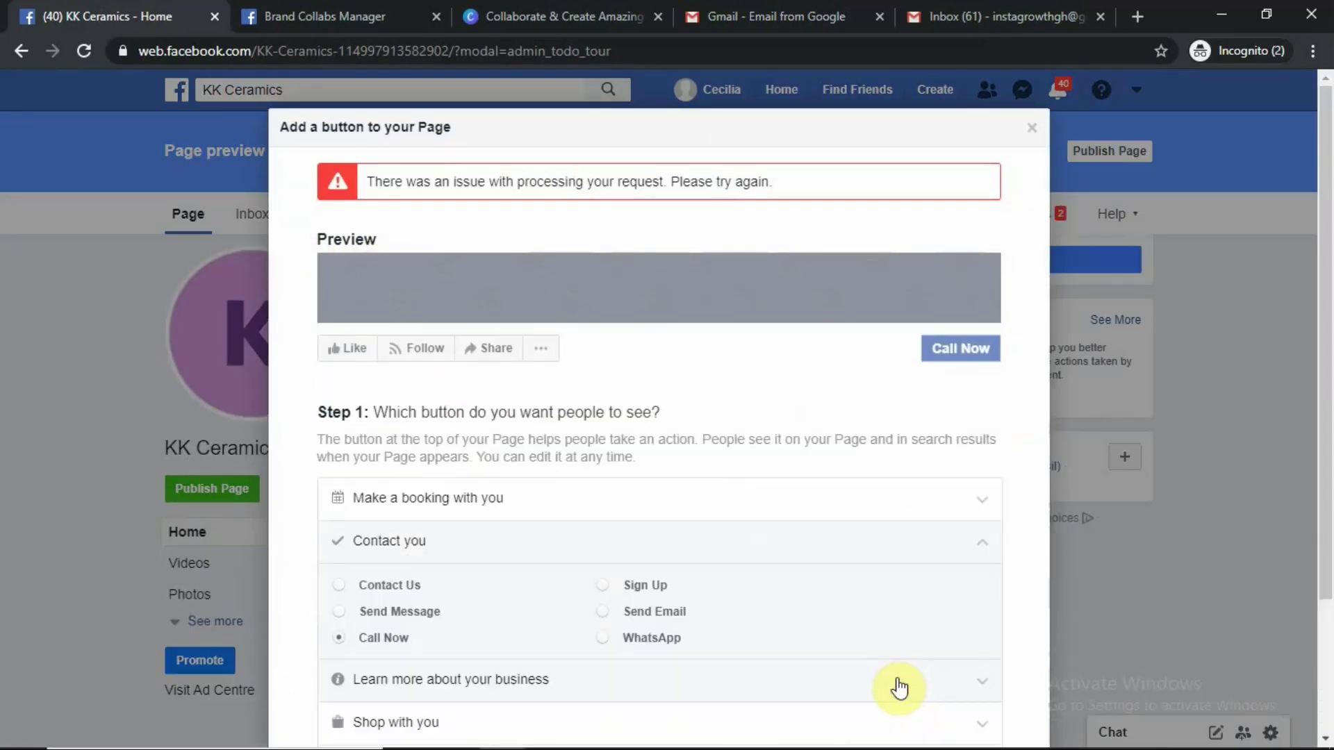
Browse the Learn more, Shop with you and Download your app options, then close the dialog unsaved
{"action": "scroll", "coordinate": [467, 512], "scroll_direction": "down", "scroll_amount": 3}
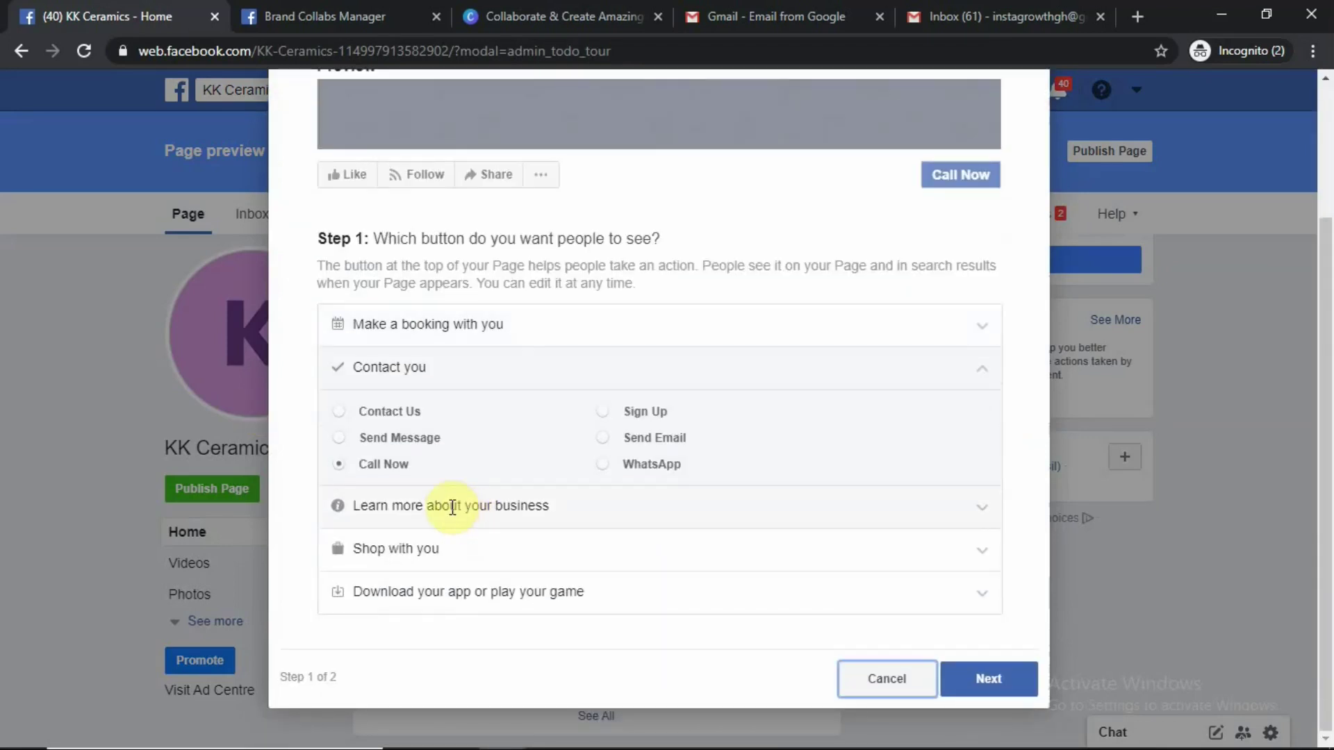
{"action": "left_click", "coordinate": [415, 507]}
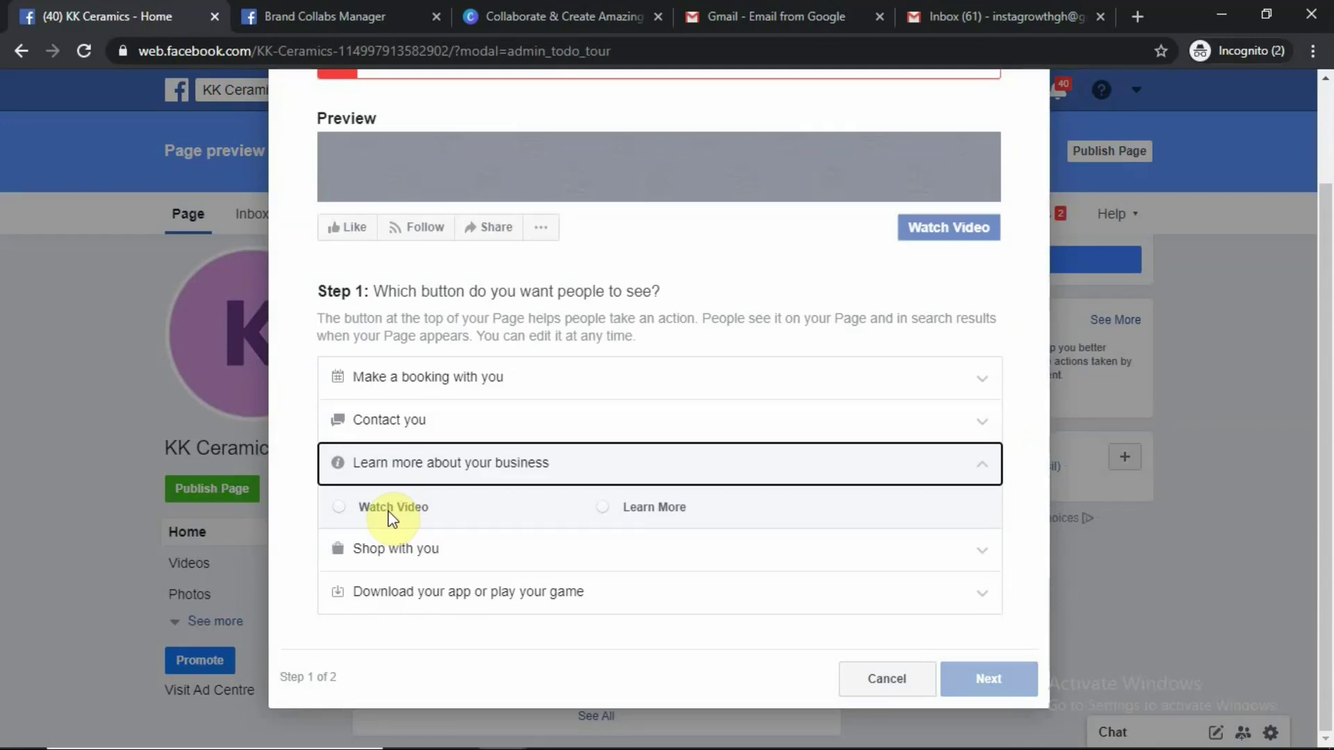
{"action": "left_click", "coordinate": [390, 550]}
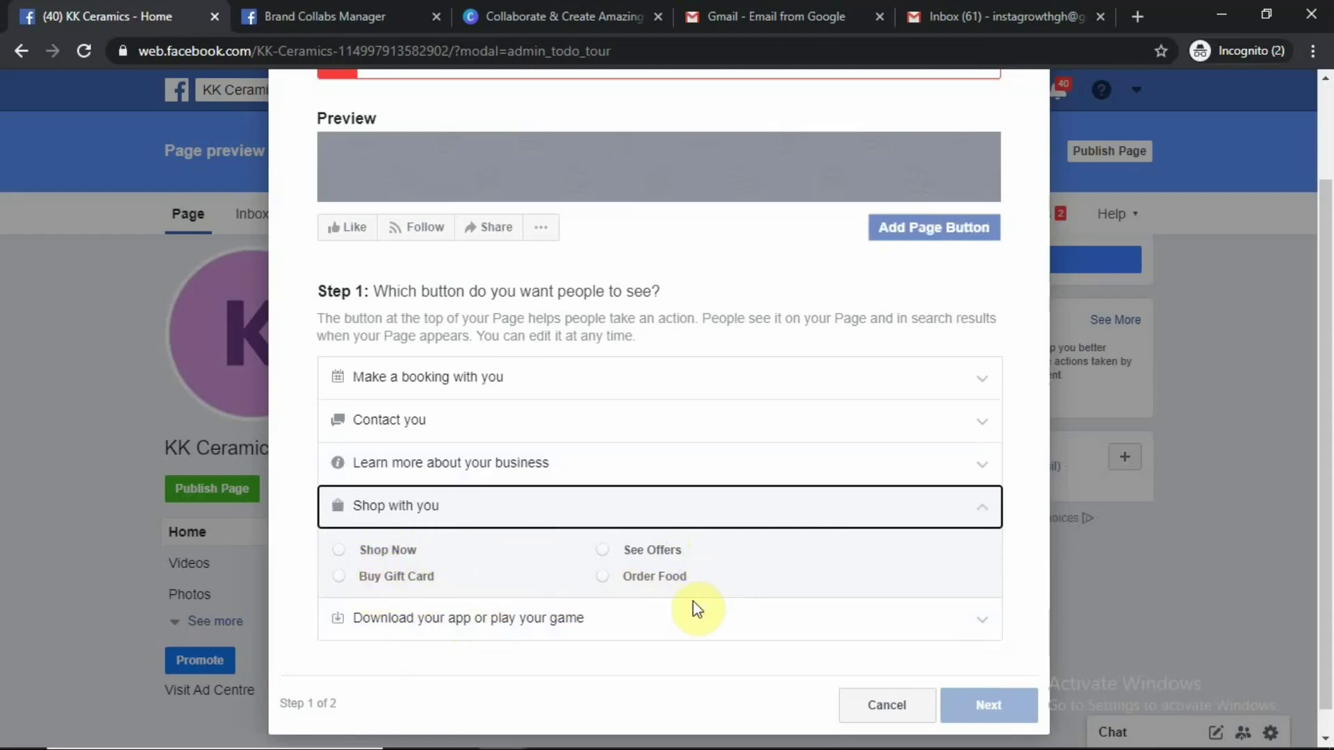
{"action": "left_click", "coordinate": [421, 620]}
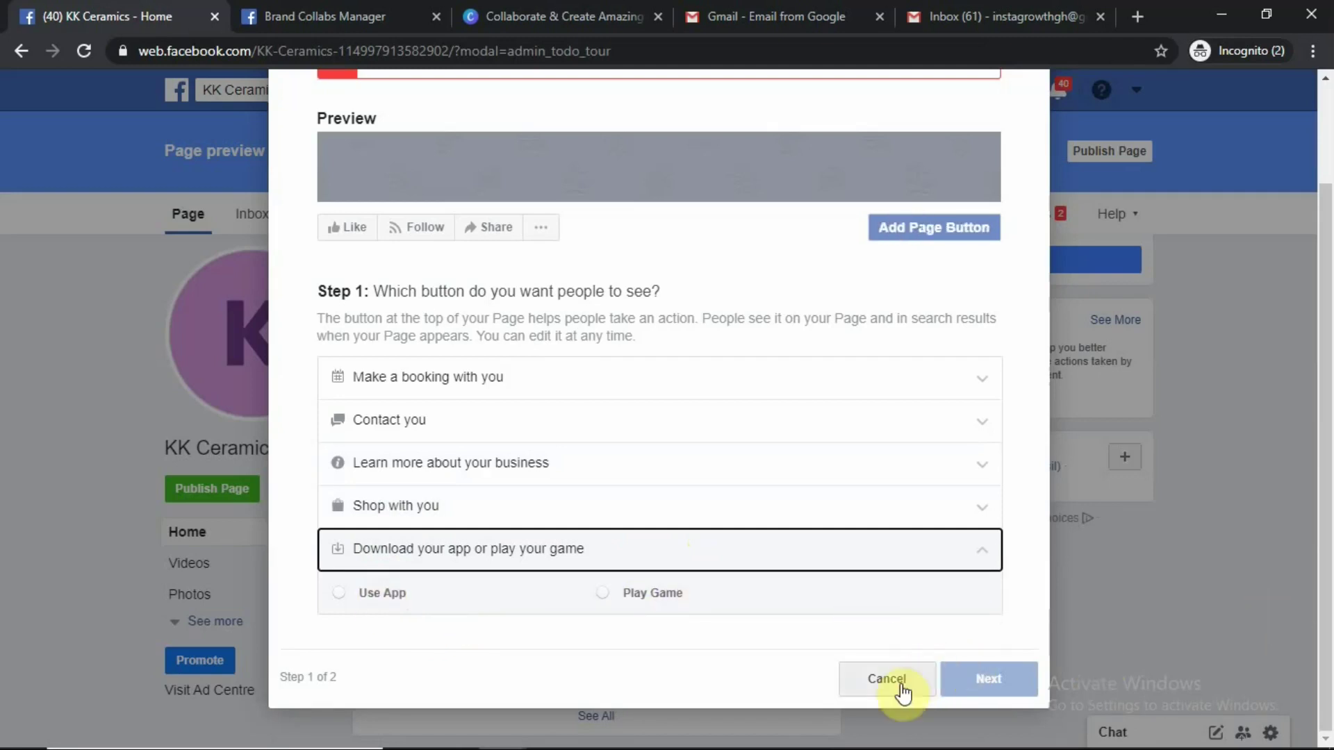
{"action": "scroll", "coordinate": [915, 650], "scroll_direction": "up", "scroll_amount": 3}
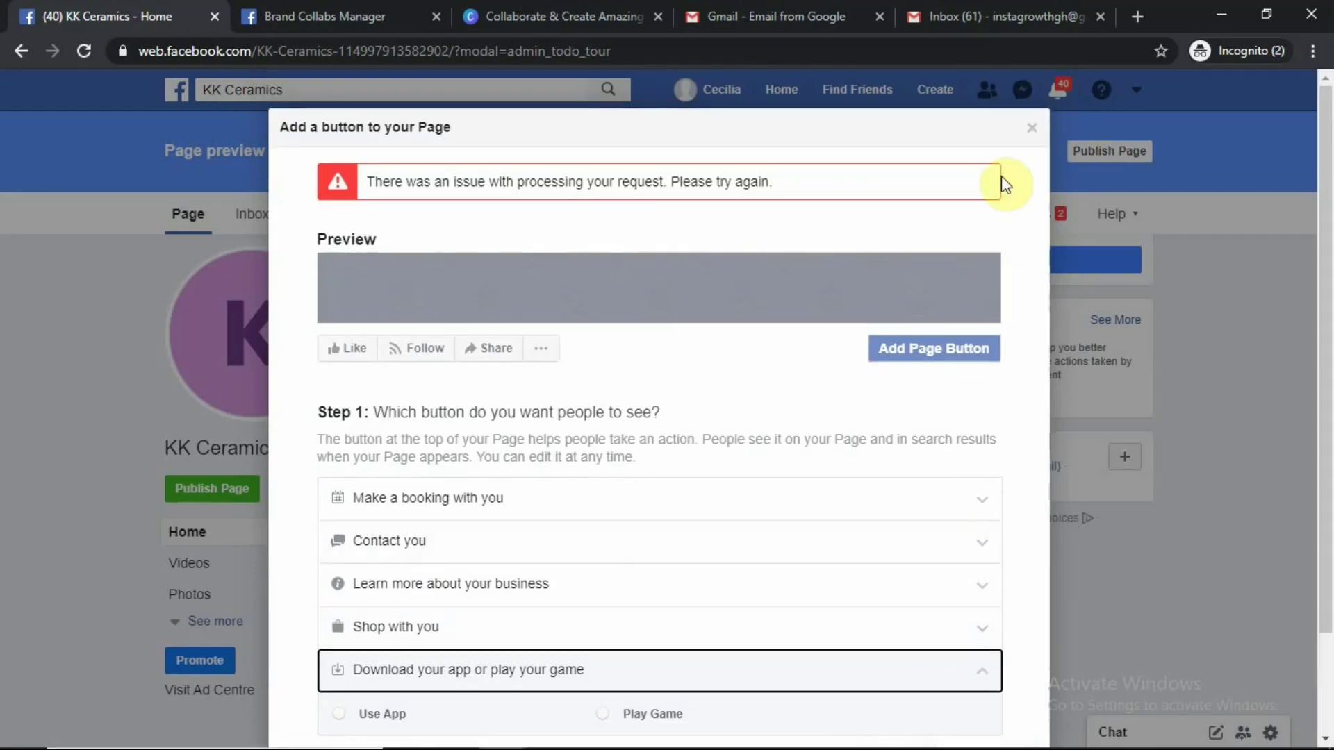
{"action": "left_click", "coordinate": [1030, 130]}
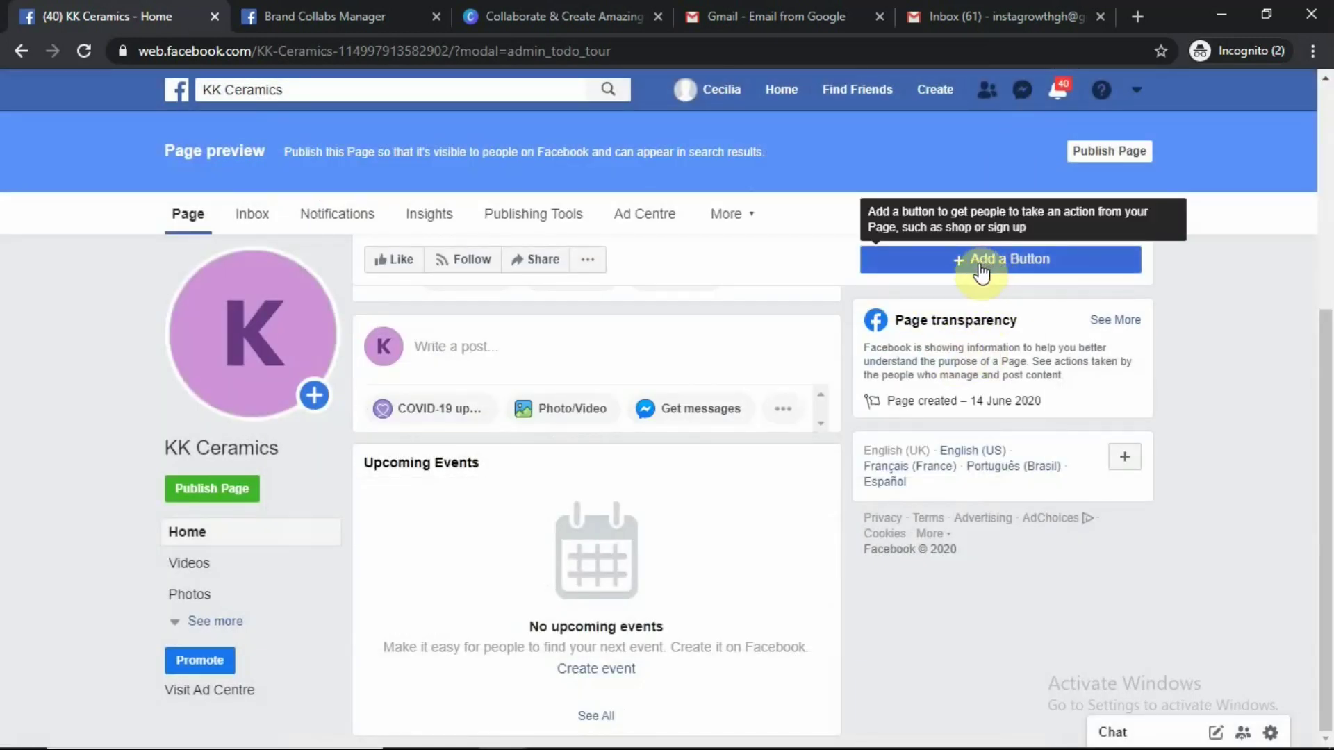
{"action": "scroll", "coordinate": [1125, 615], "scroll_direction": "up", "scroll_amount": 5}
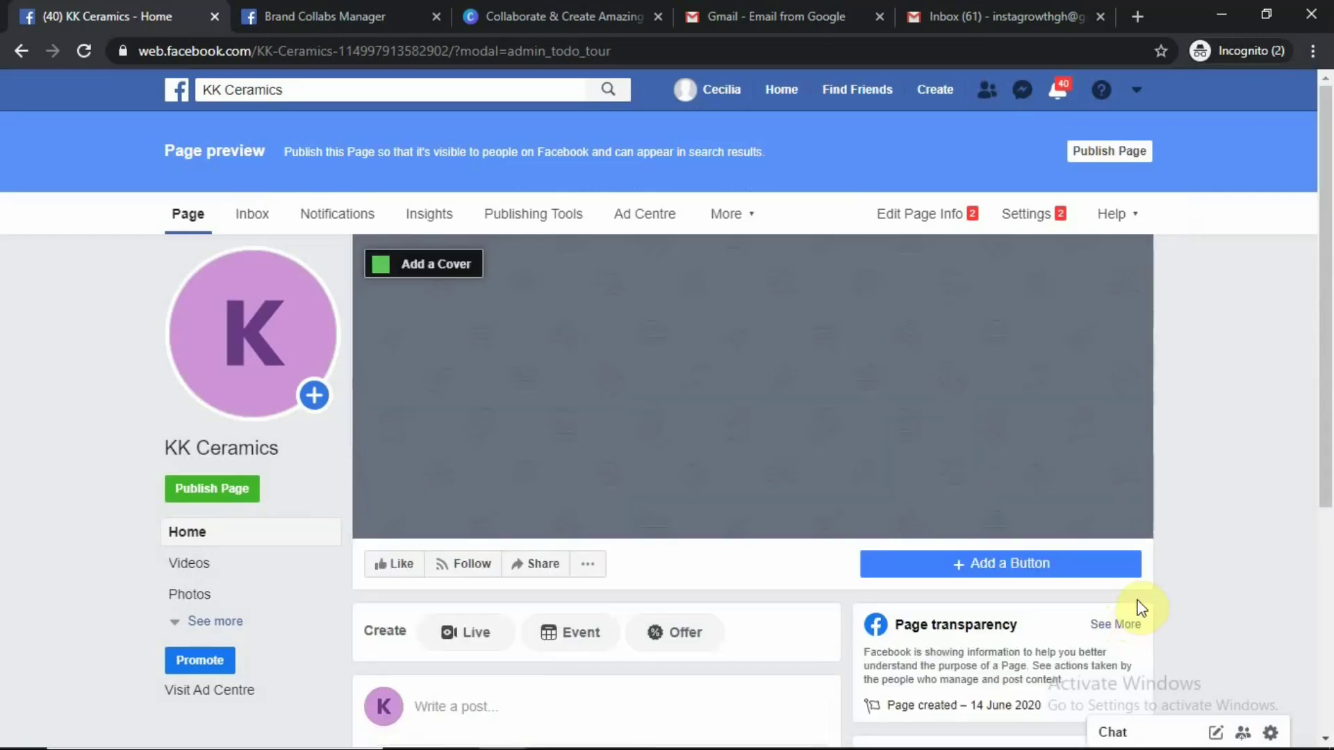